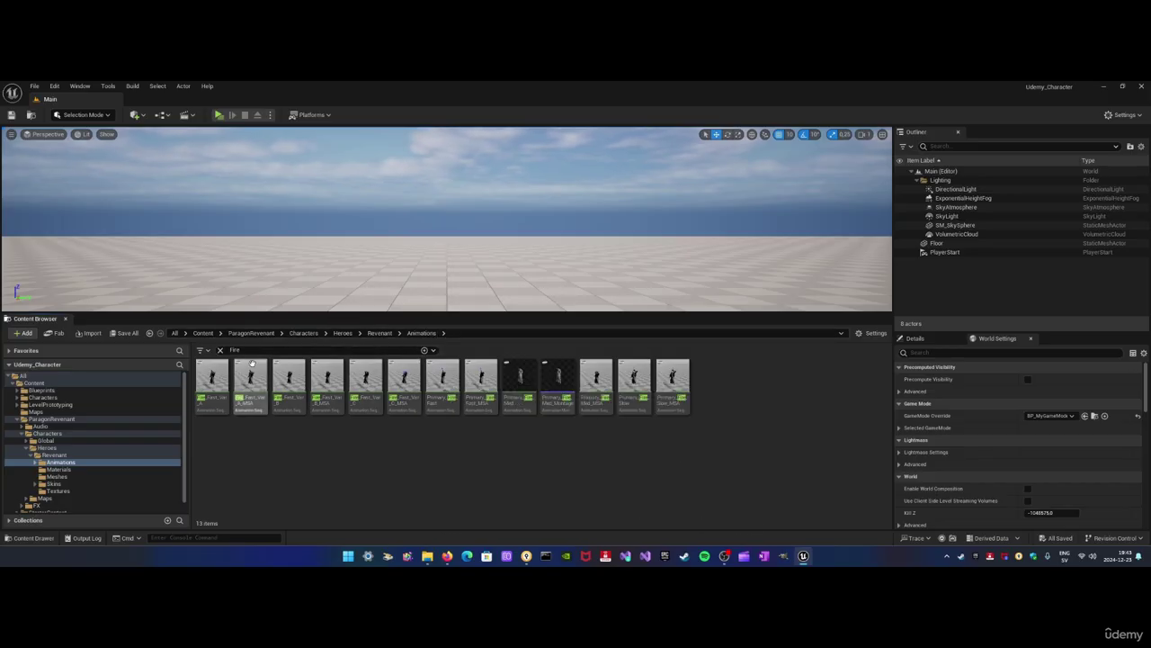
Open the Primary_Fire_Med_Montage animation montage, examine its preview and notify timeline, and close it
click(558, 384)
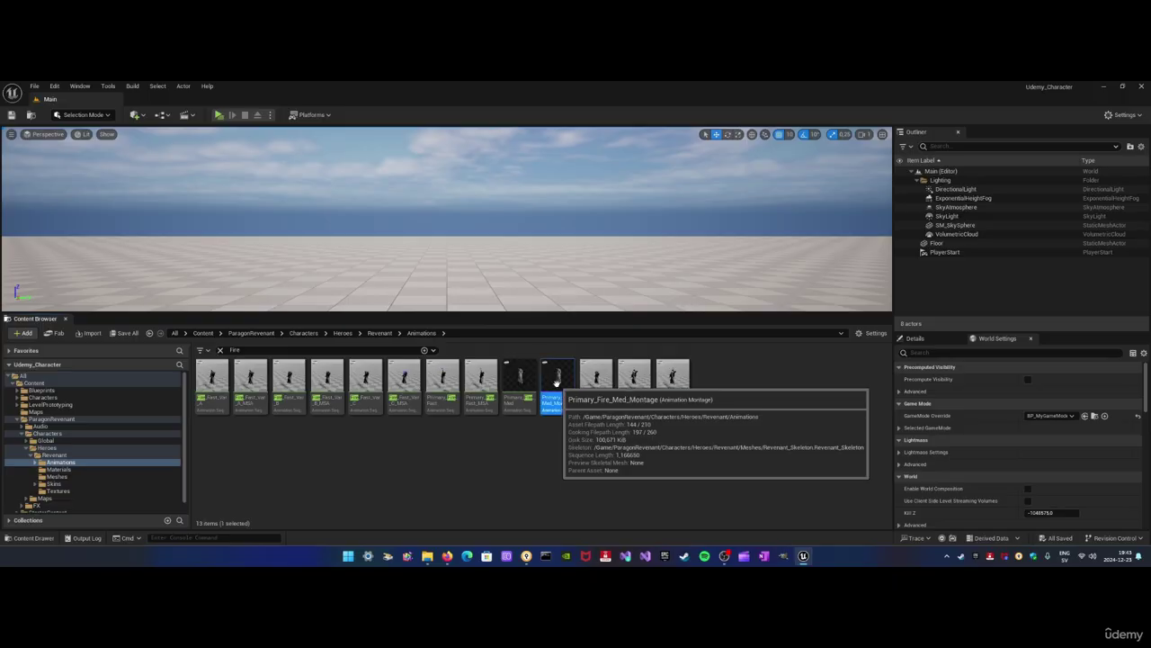
click(481, 436)
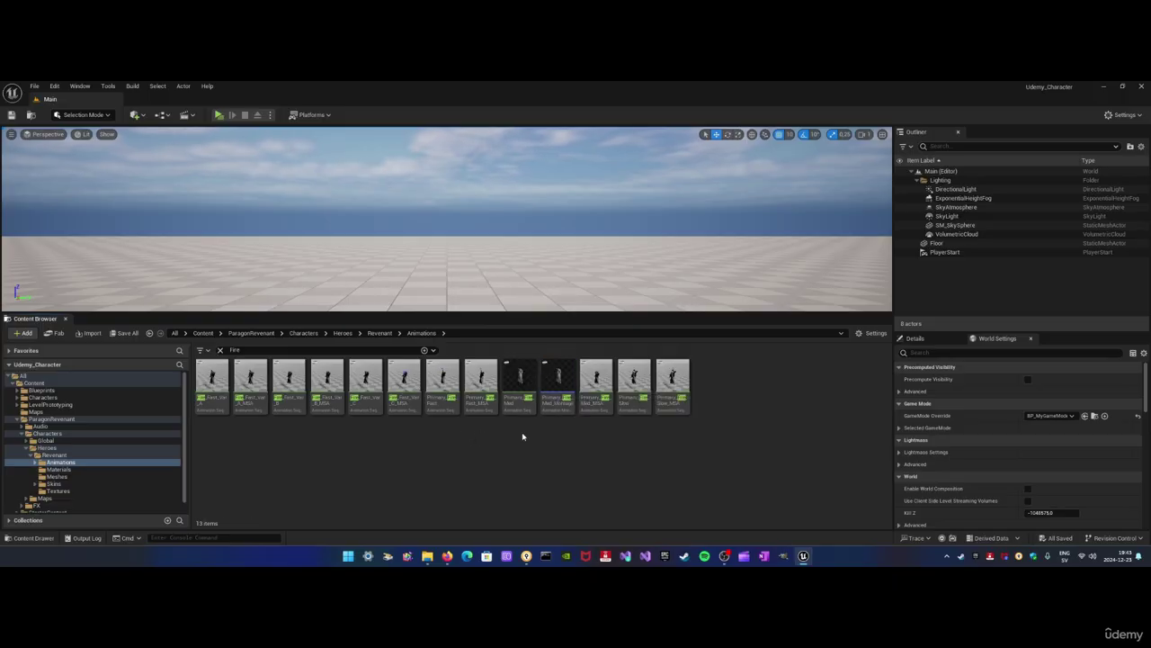
double_click(558, 387)
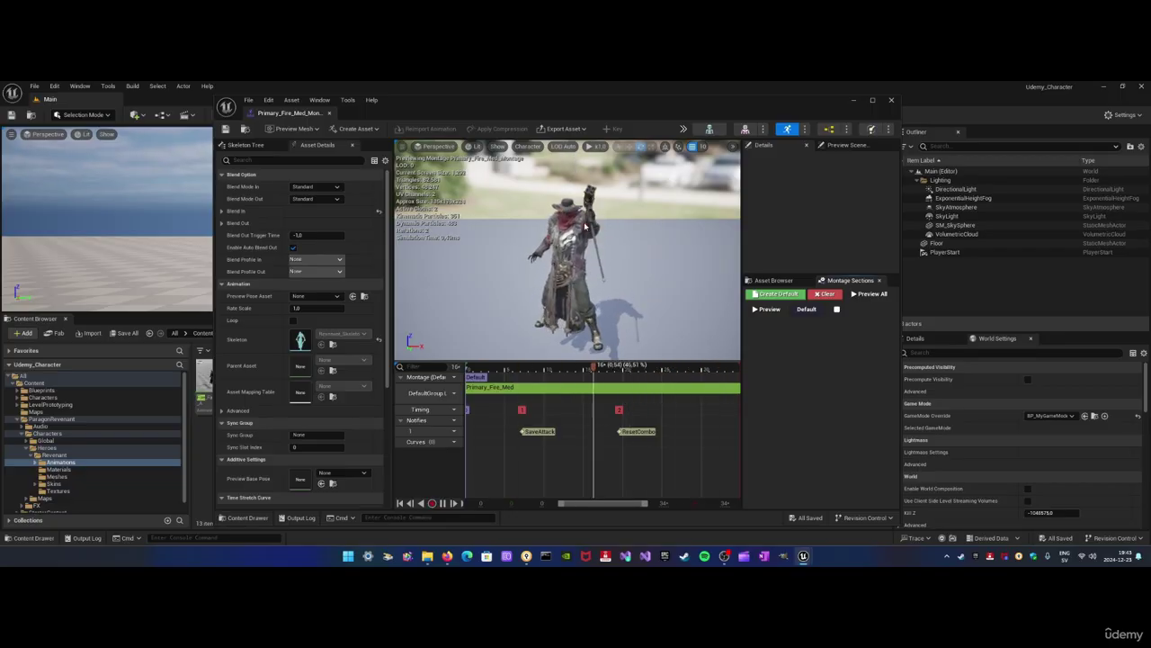
click(890, 100)
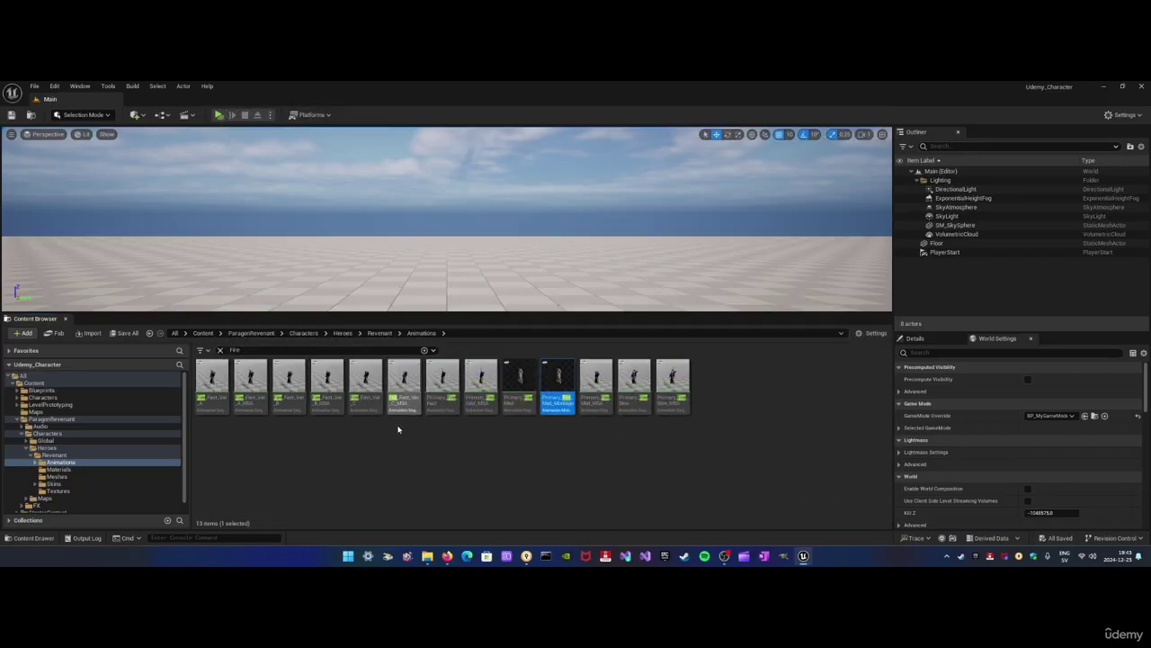
Clear the animation search filter and open Primary_Fire_Med_Montage from the full Animations folder
click(220, 349)
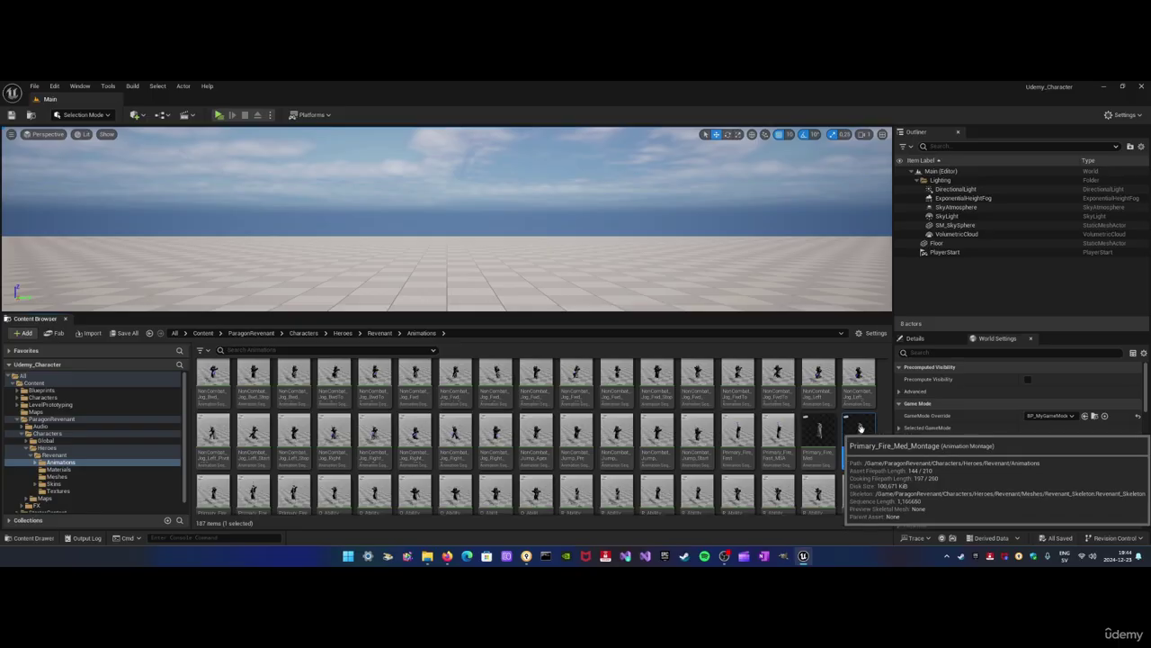
click(861, 434)
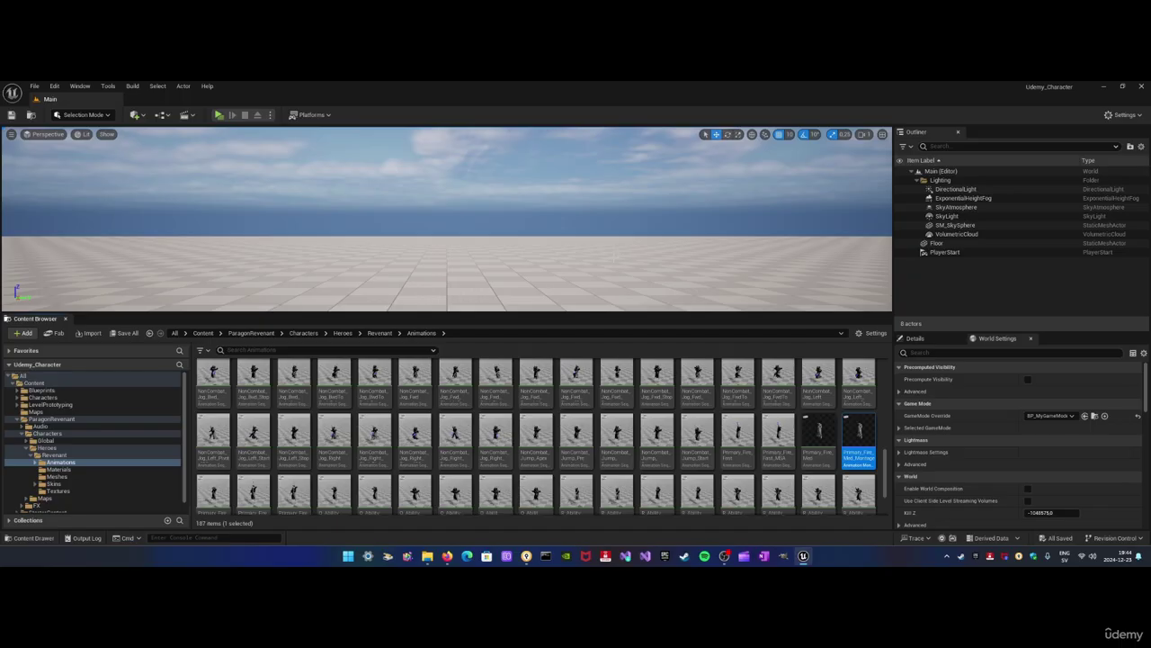
double_click(861, 441)
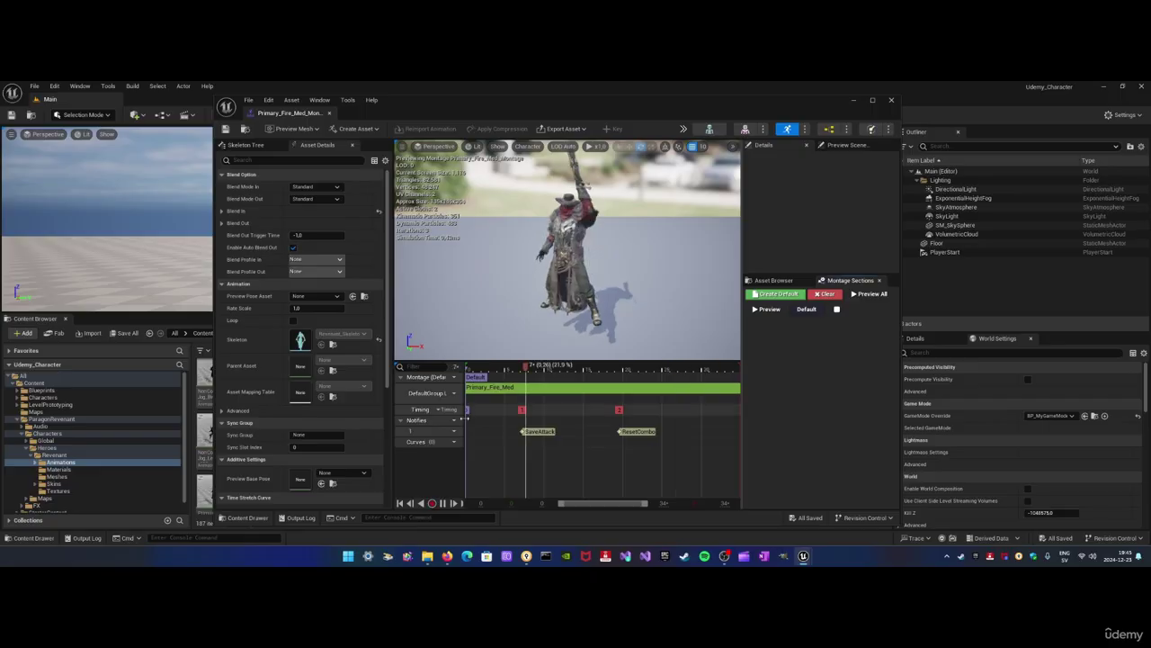
Examine the notify state types offered for the montage's notify track, and close the montage editor without adding any
right_click(484, 436)
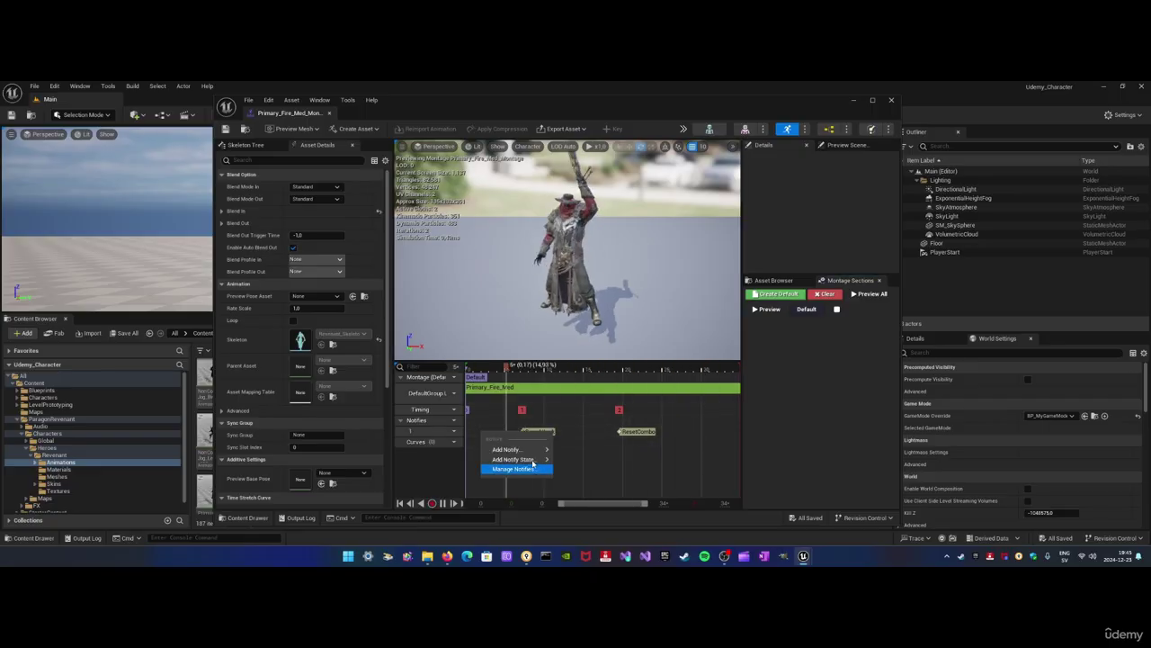
mouse_move(519, 452)
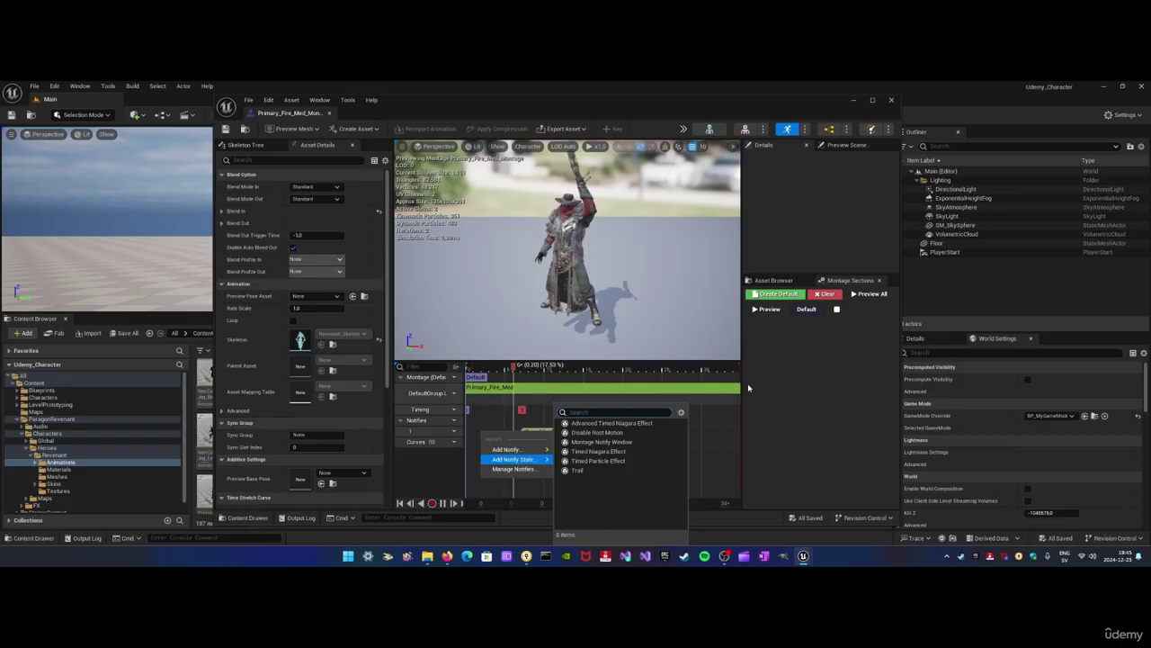
click(797, 360)
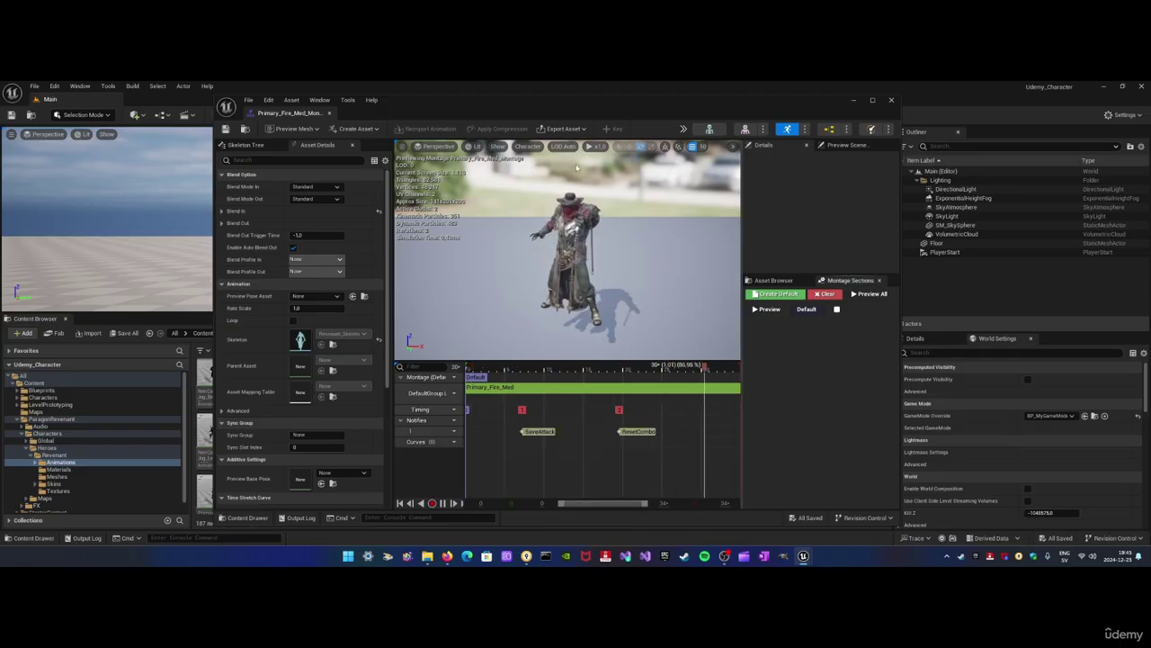
drag(599, 110, 534, 113)
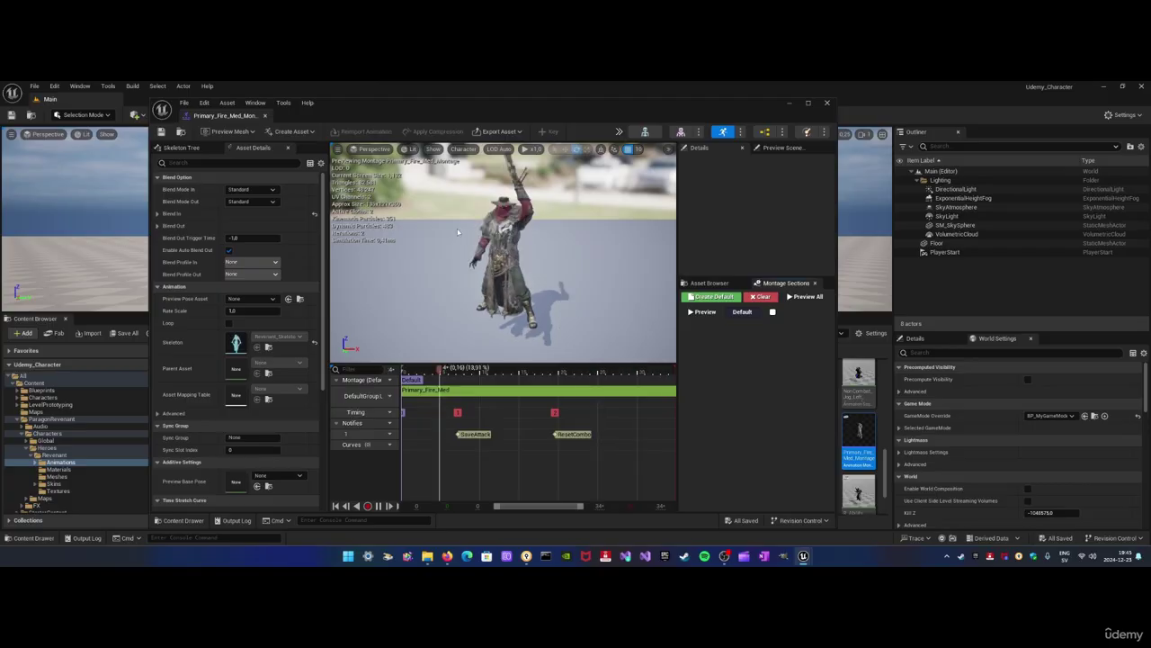
click(827, 103)
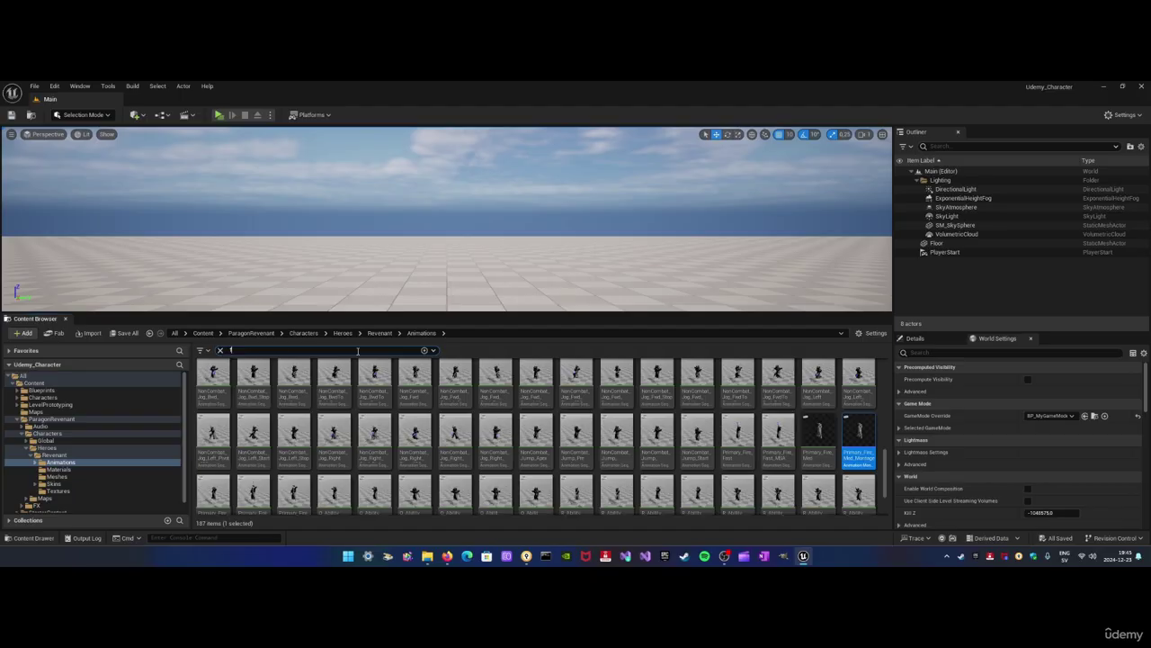
Filter the Revenant animations by "fire", preview the Primary_Fire_Fast sequence, and close it
text(ire)
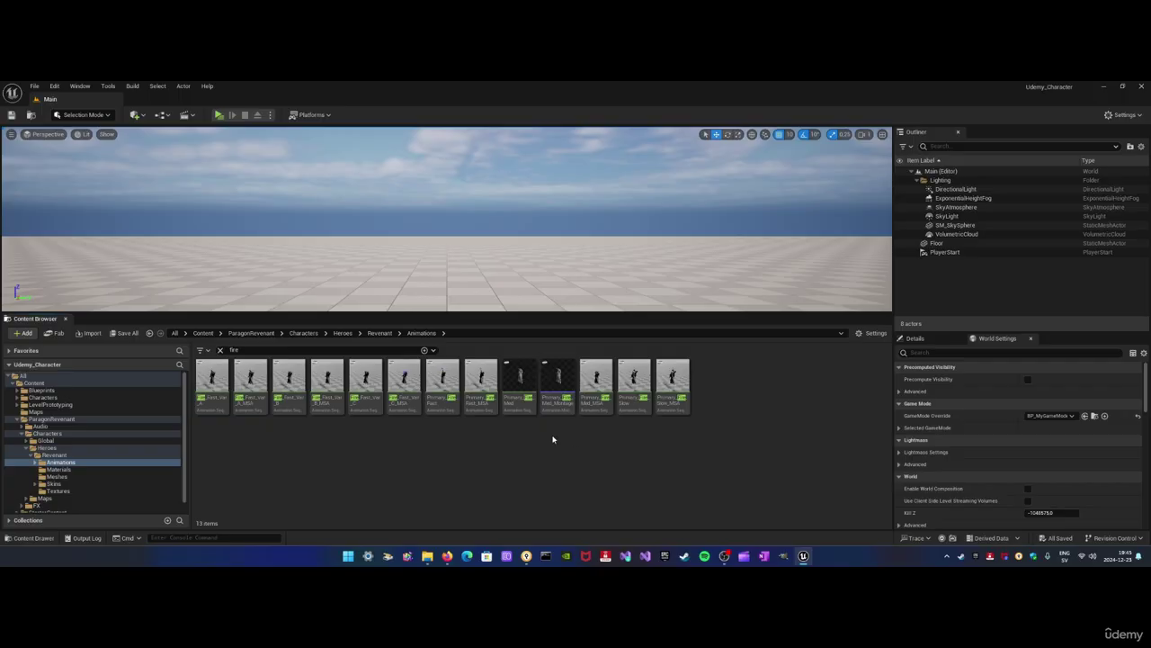
double_click(444, 387)
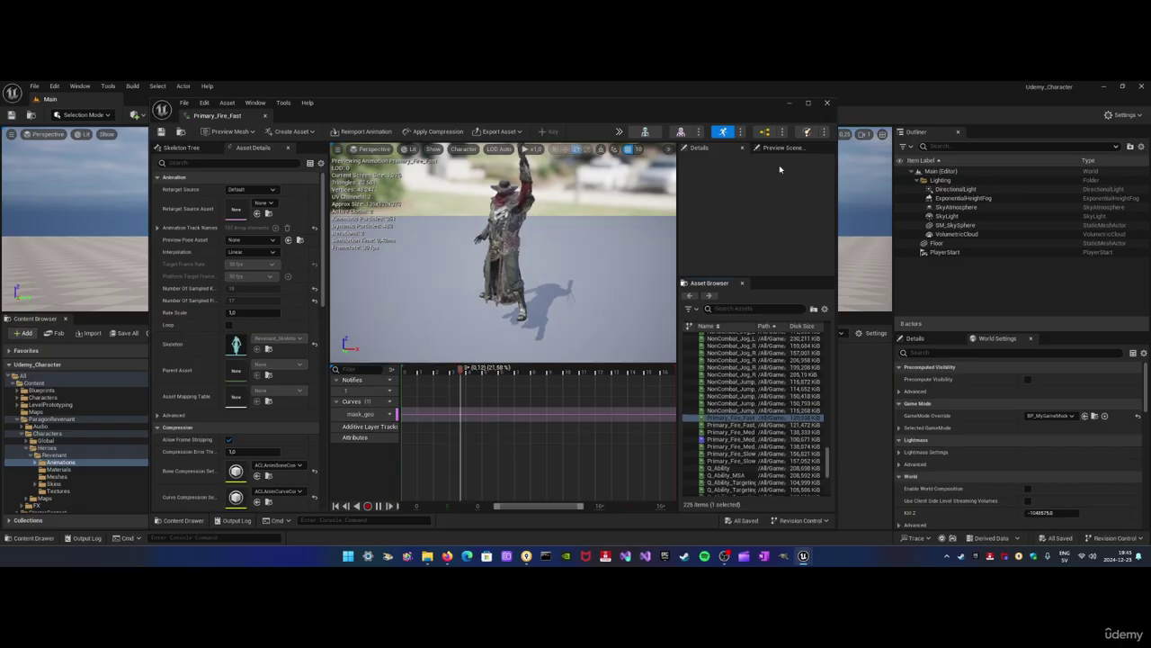
click(826, 103)
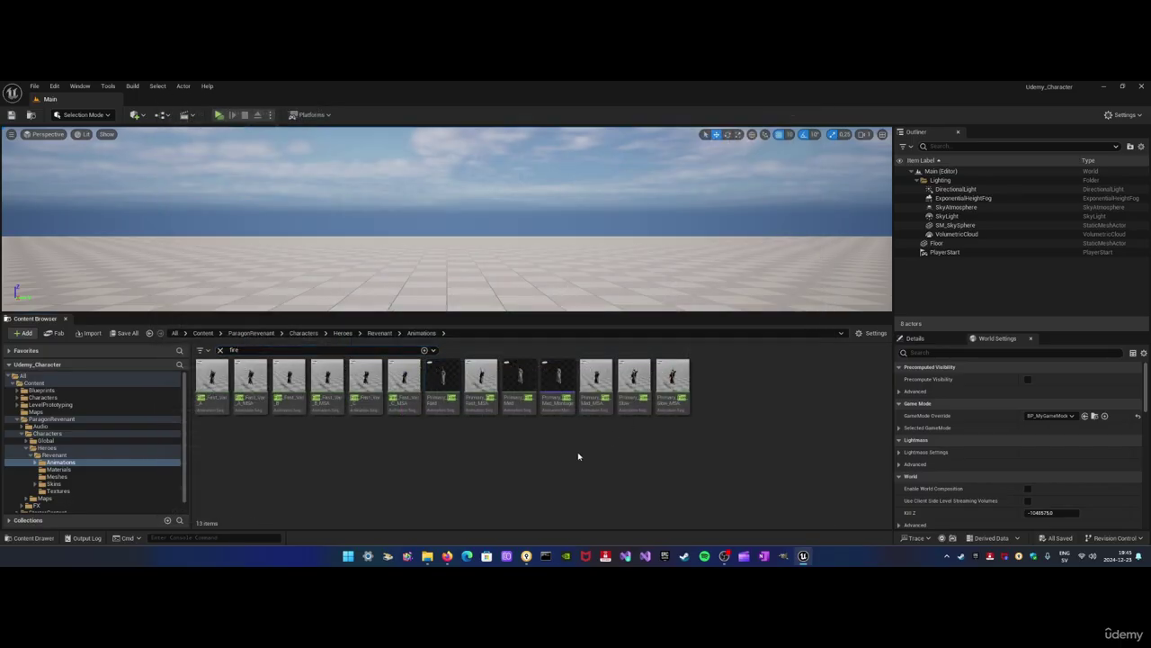
Create an animation montage from the Primary_Fire_Fast sequence and name it AM_Revenant_Fire_Fast
right_click(443, 385)
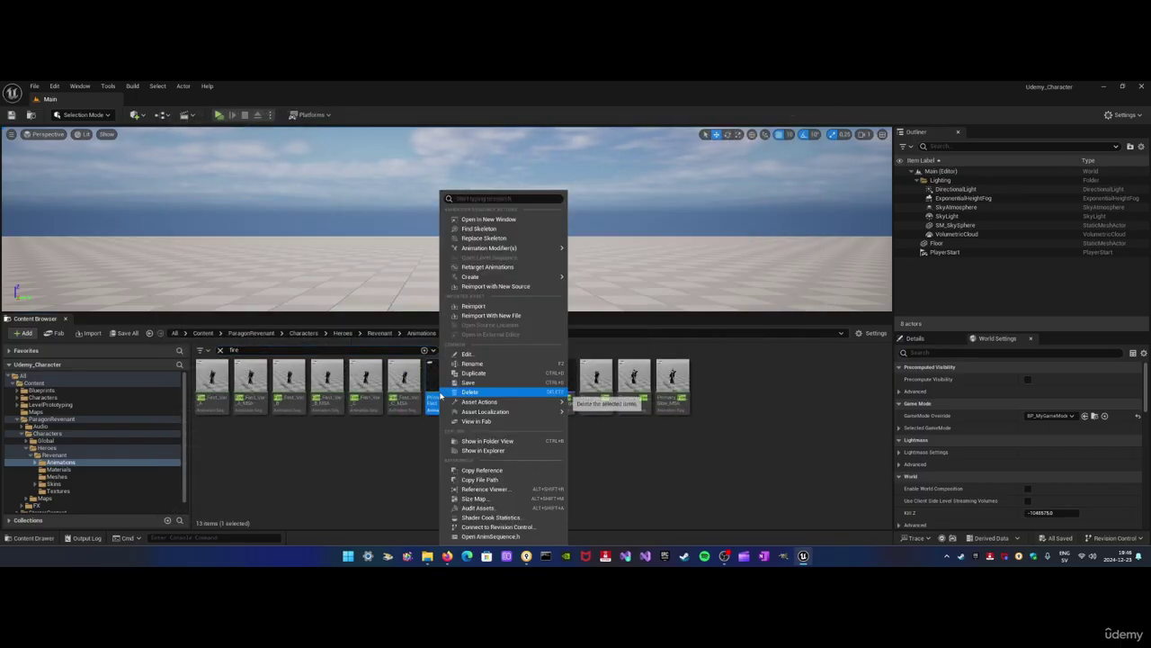
mouse_move(513, 276)
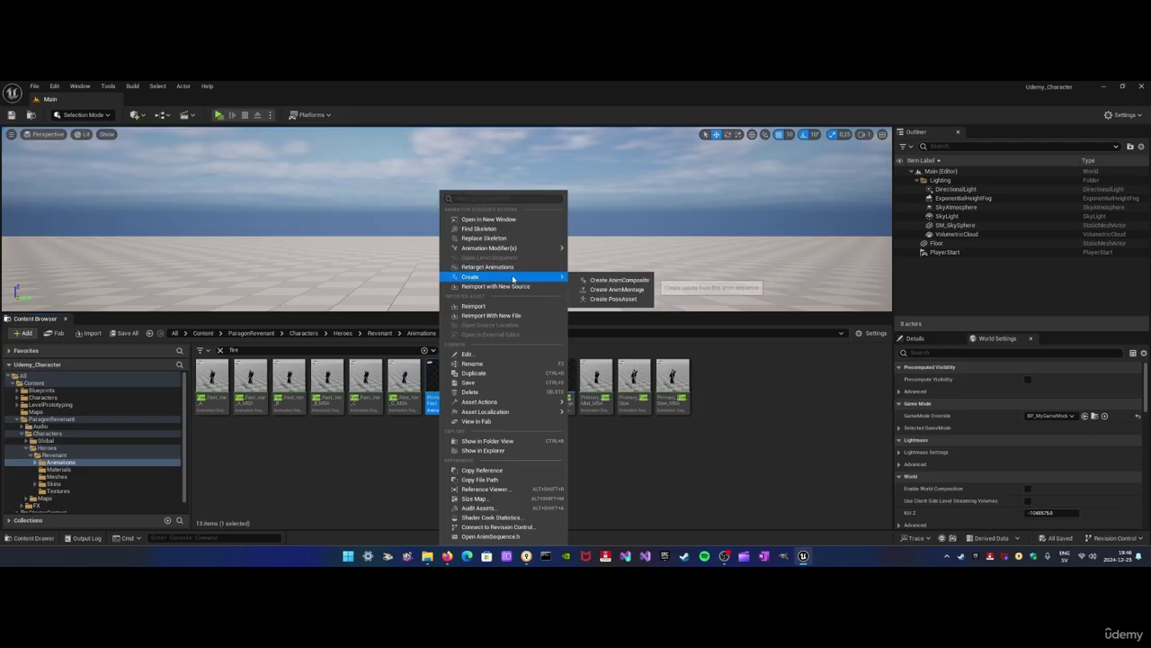
click(640, 291)
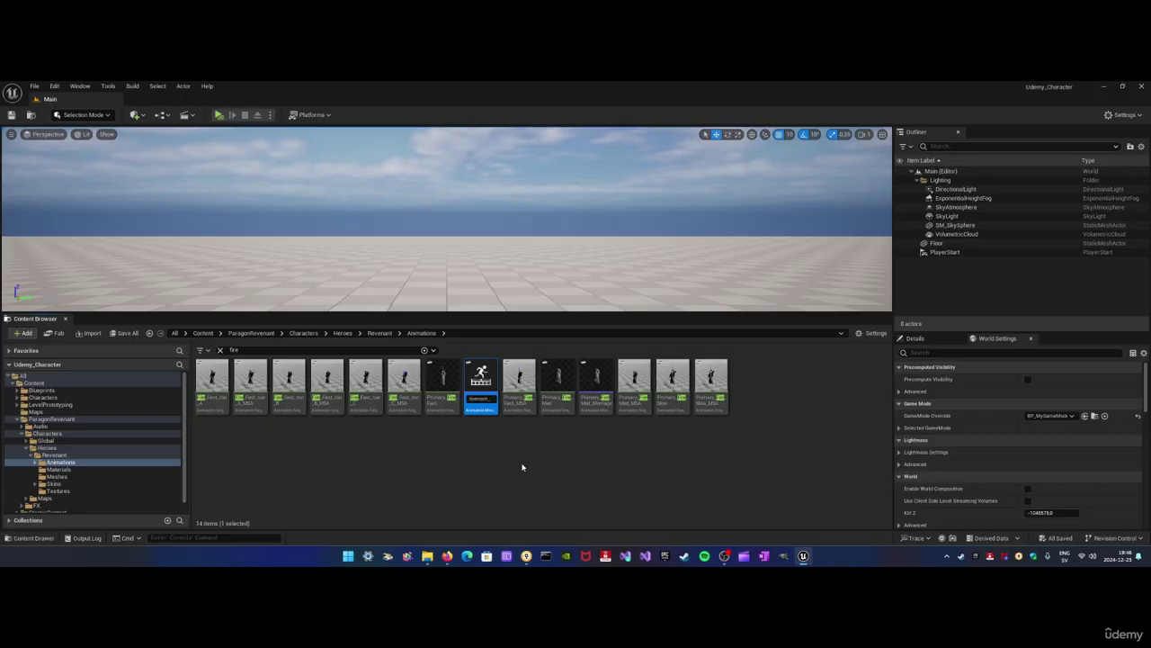
key(Return)
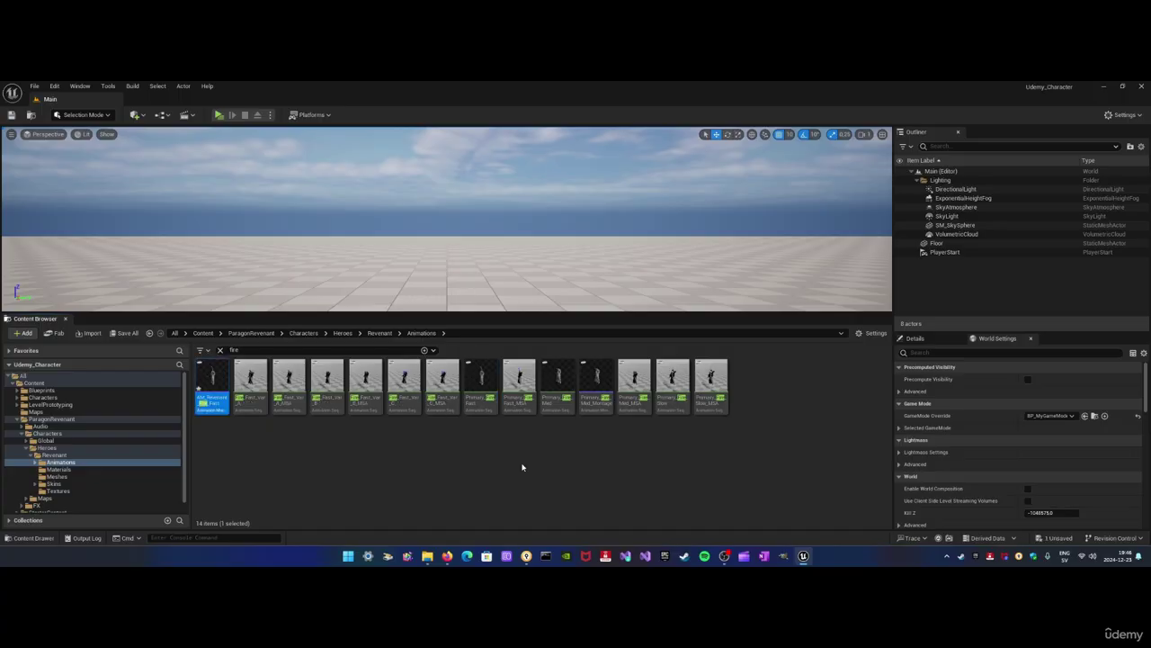
click(410, 470)
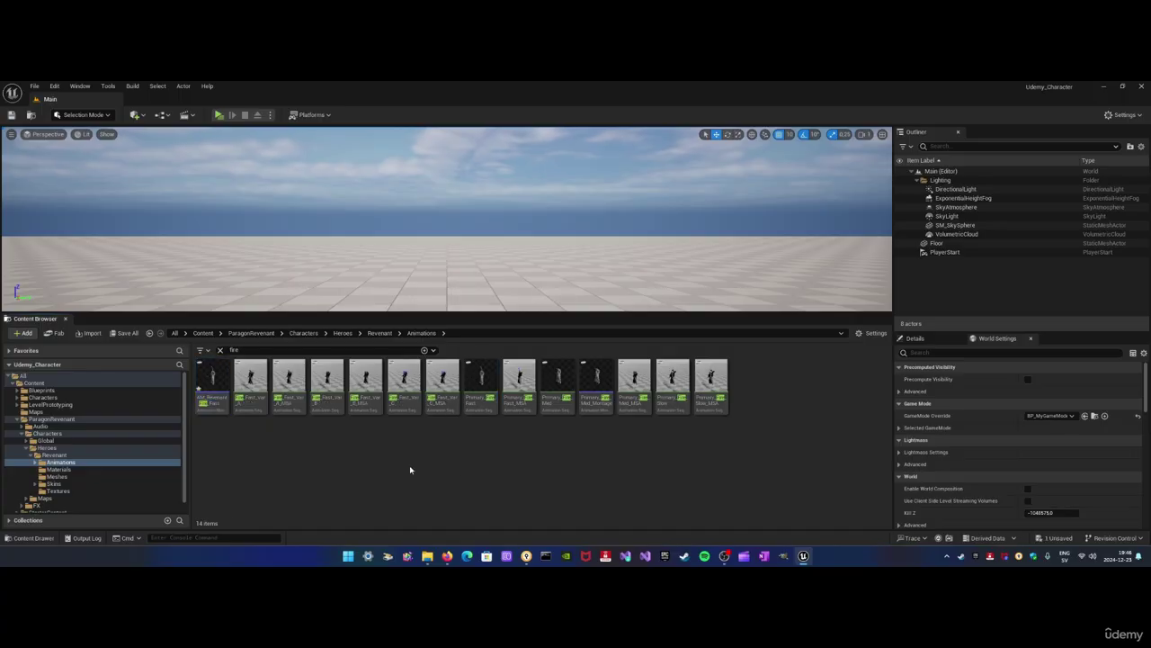
Open AM_Revenant_Fire_Fast and enlarge its editor so the timeline and the full track names have more room
double_click(216, 382)
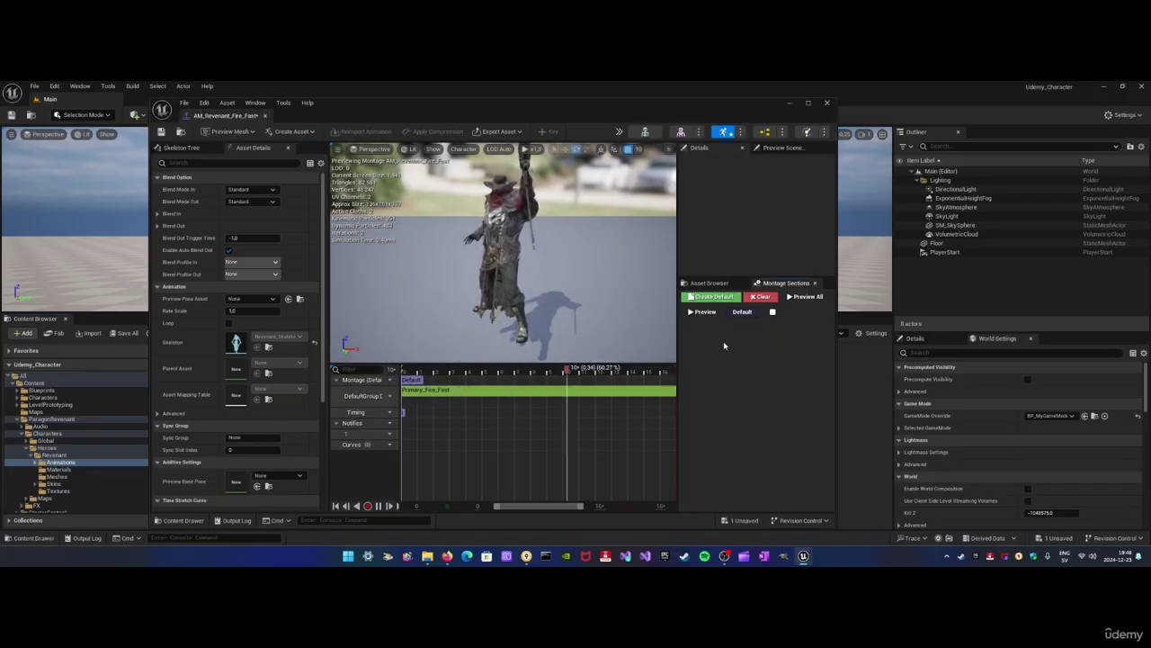
drag(838, 320, 908, 319)
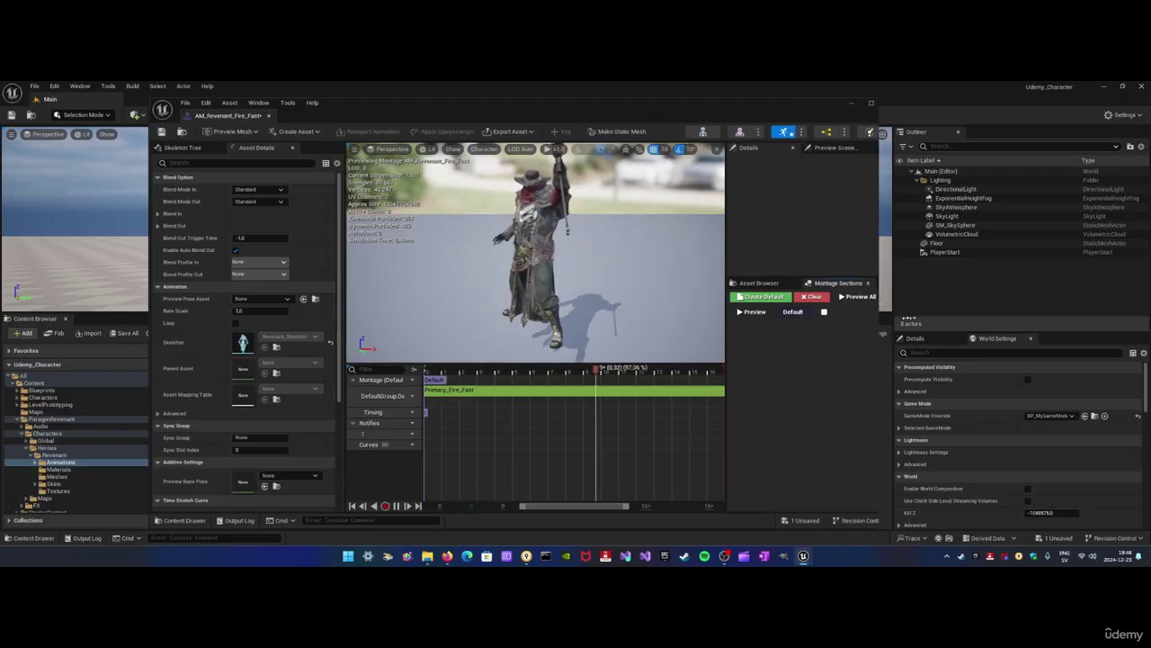
drag(741, 331, 856, 331)
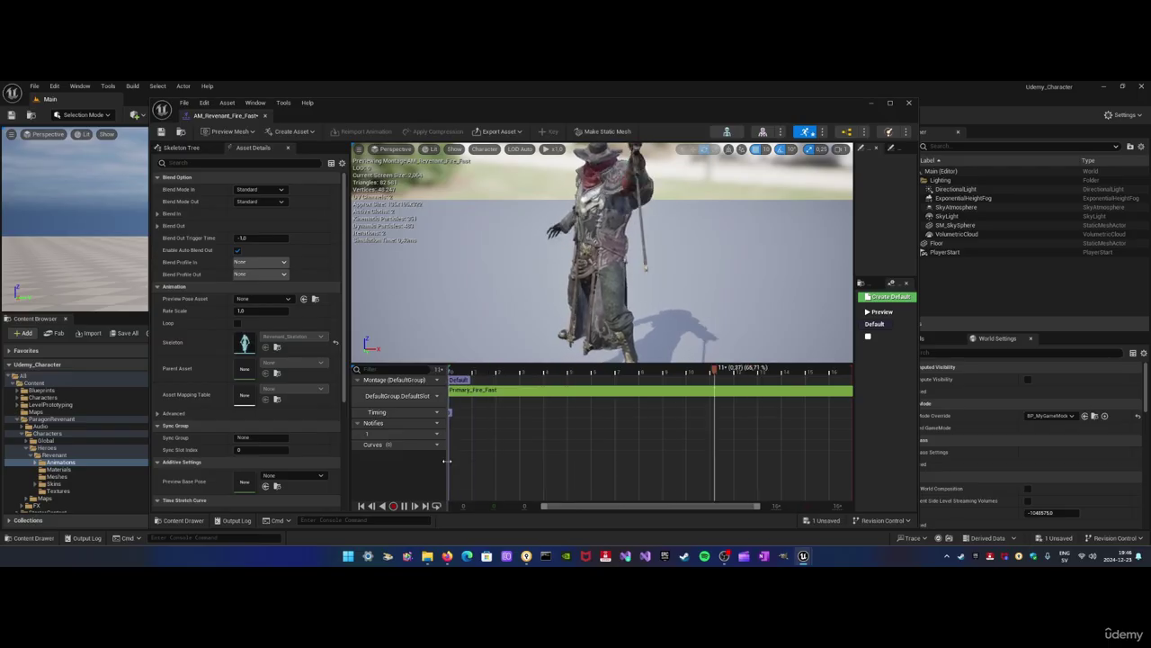
drag(446, 461, 478, 455)
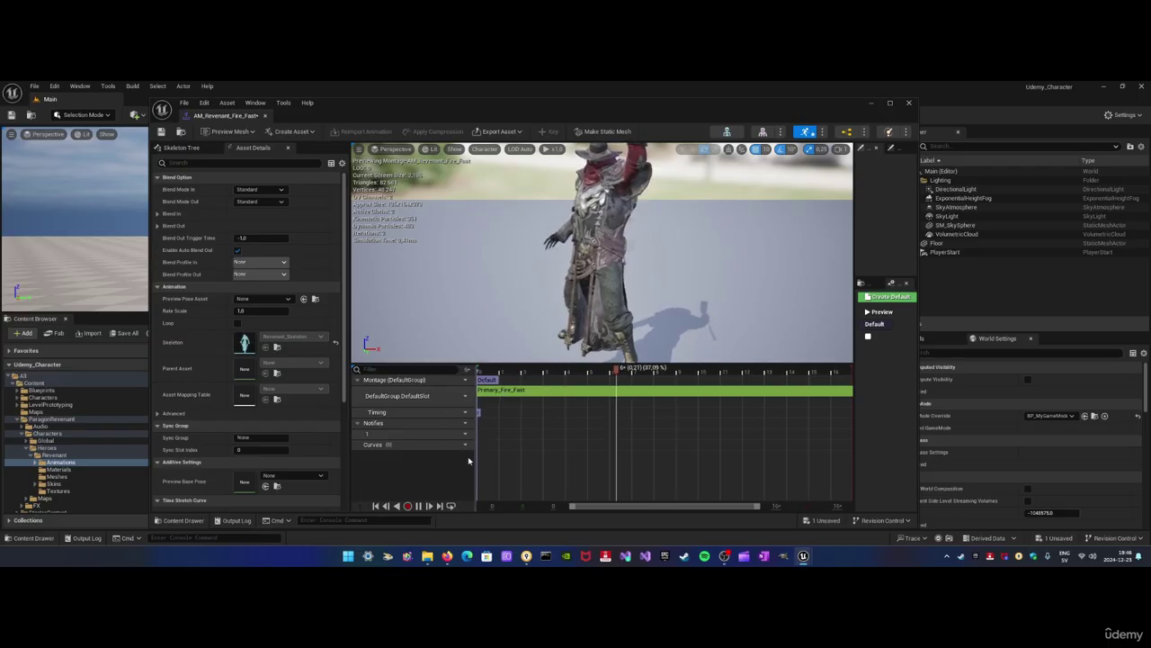
Examine the slot options of the montage's DefaultGroup.DefaultSlot track, leaving the slot as it is
click(459, 397)
mouse_move(488, 429)
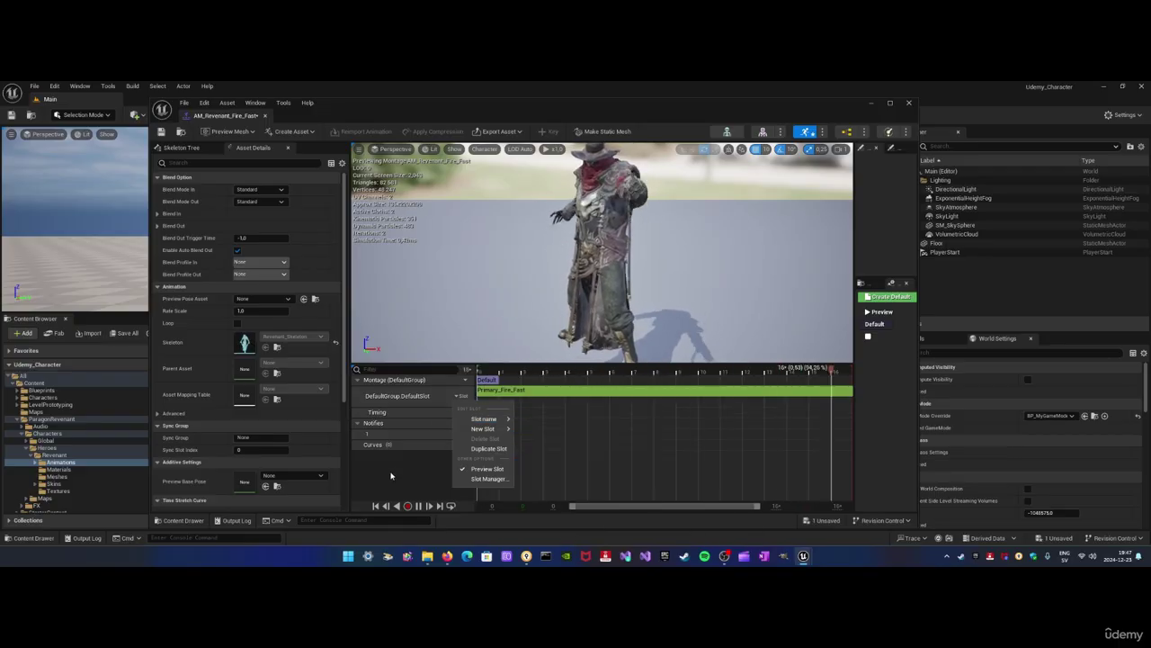
click(392, 402)
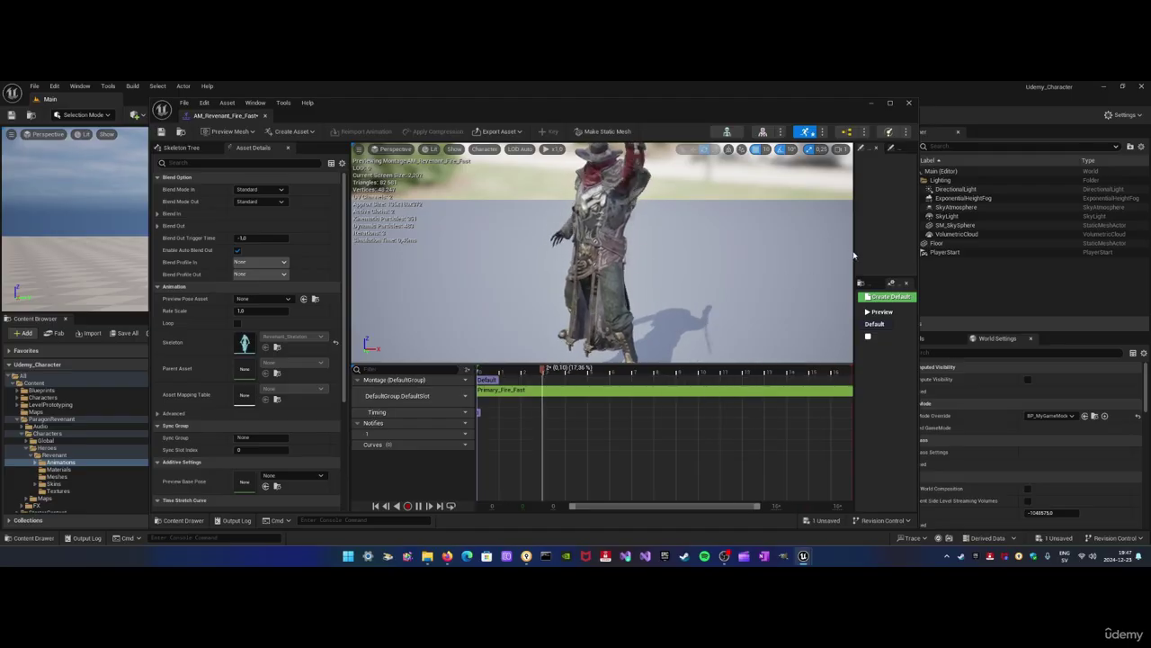
Show the montage editor's asset list and try to add the NonCombat_Idle_AO_LU and Cast animations to the montage timeline
drag(850, 253, 754, 272)
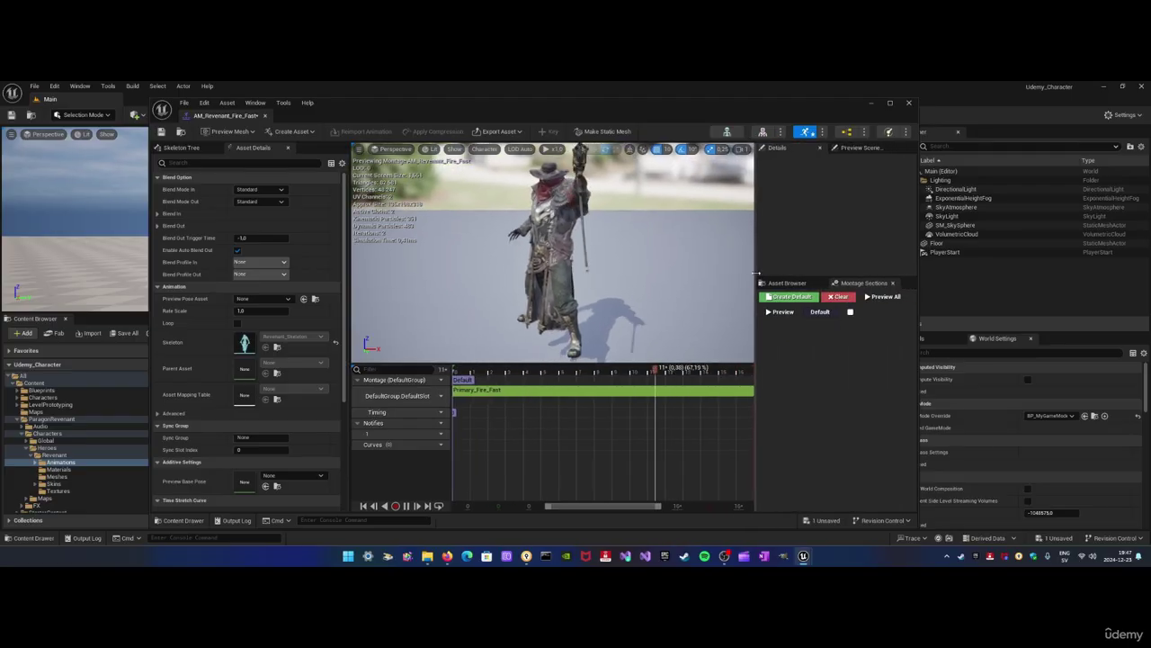
click(796, 283)
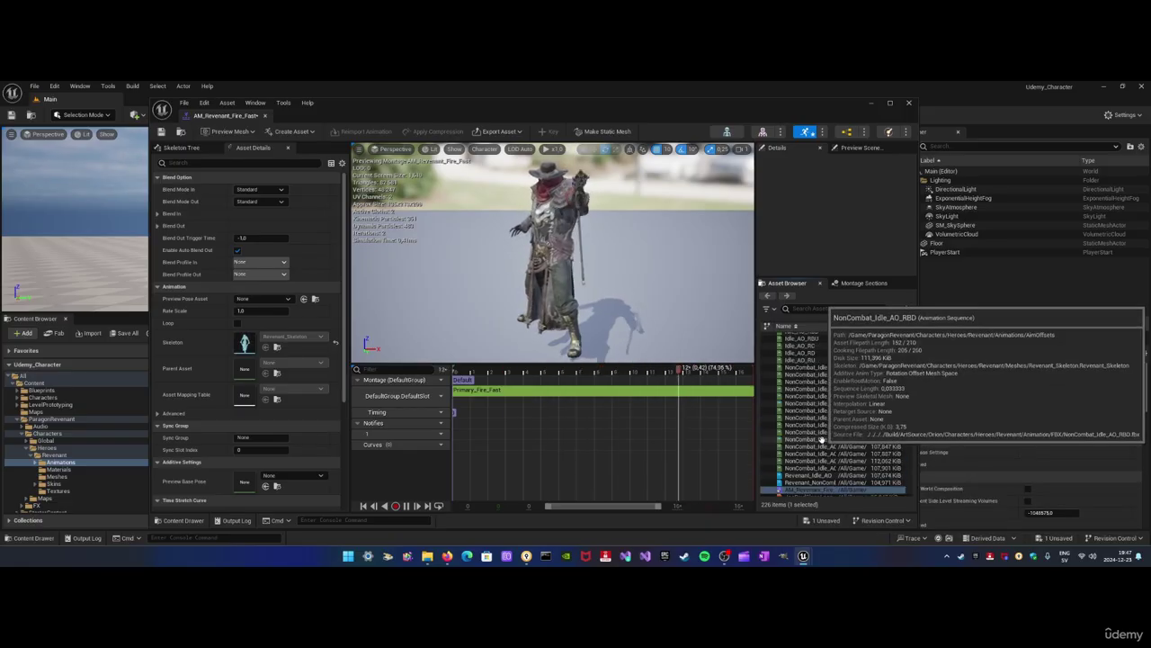
scroll(826, 418, up, 2)
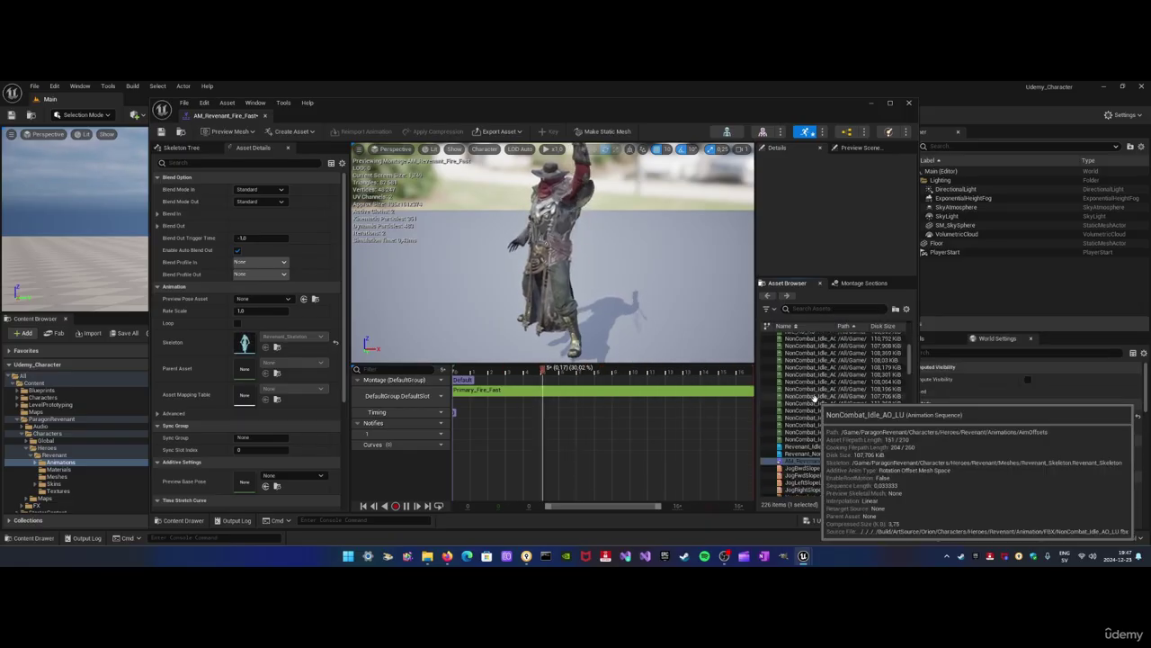
drag(825, 396, 454, 431)
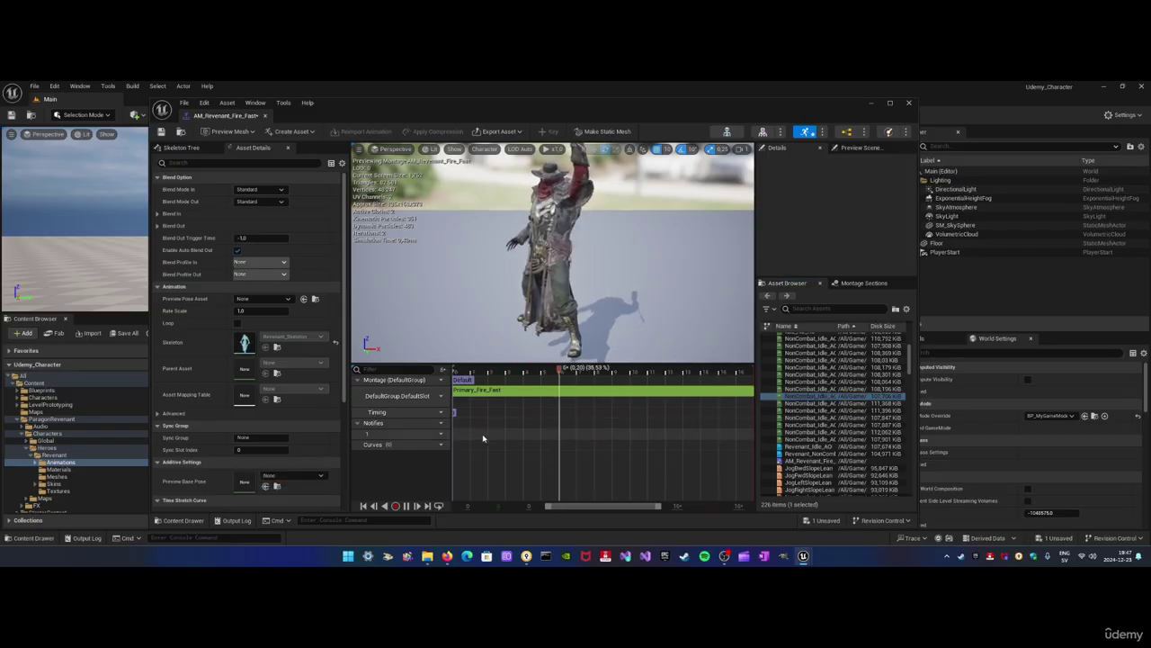
drag(810, 396, 575, 393)
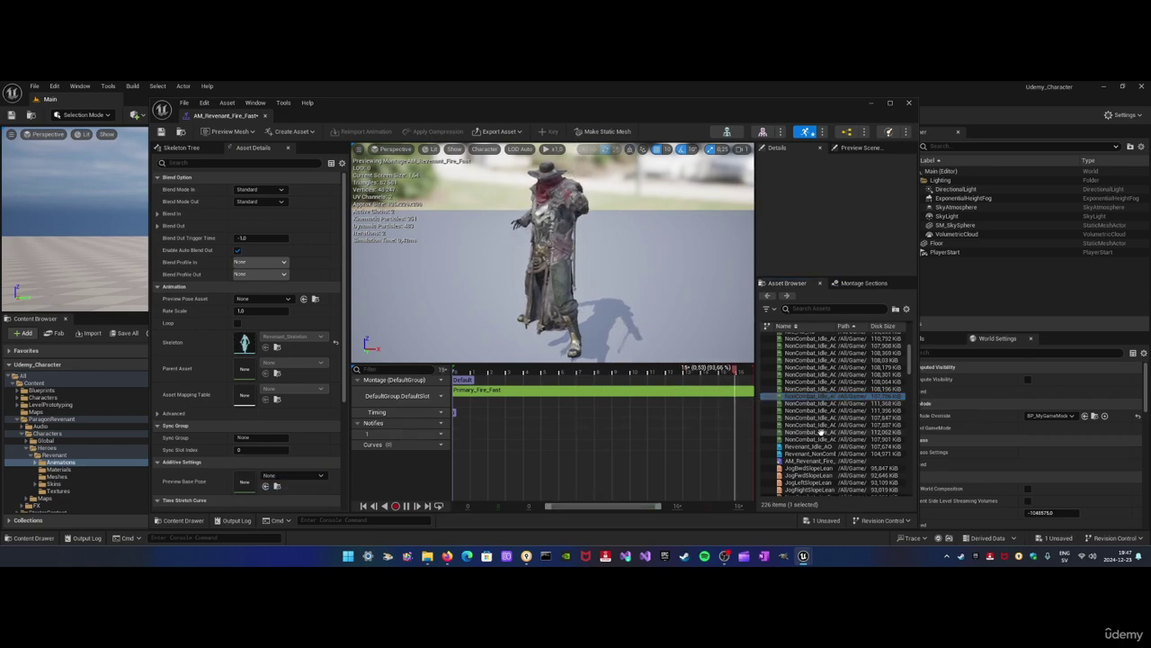
scroll(809, 435, down, 5)
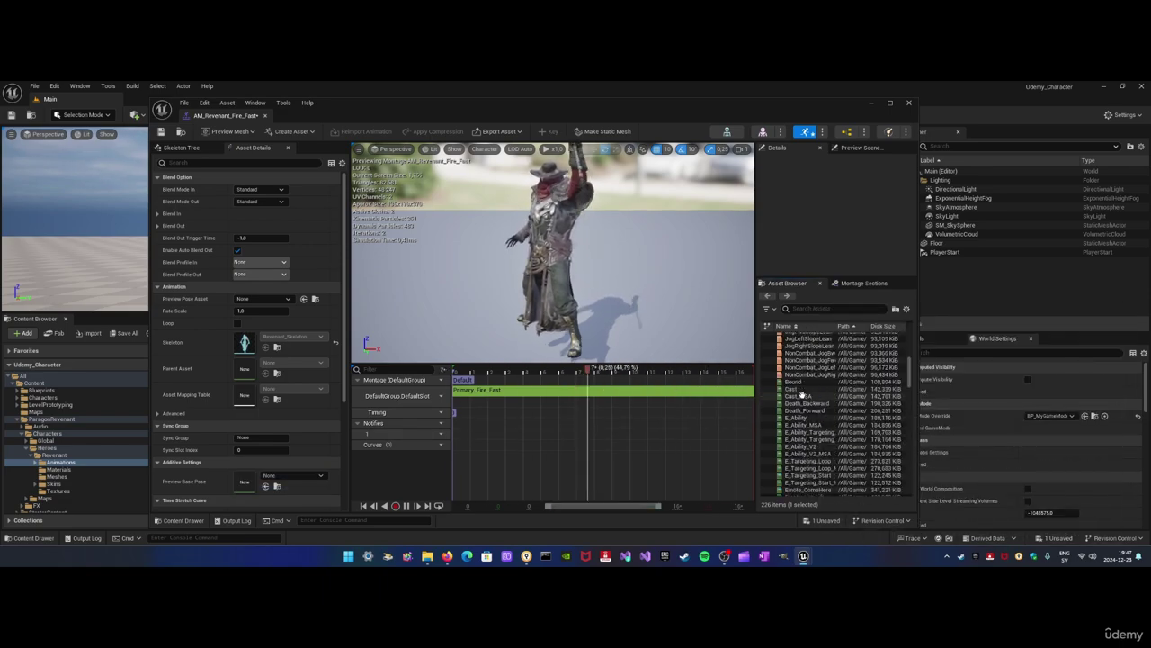
drag(802, 394, 546, 419)
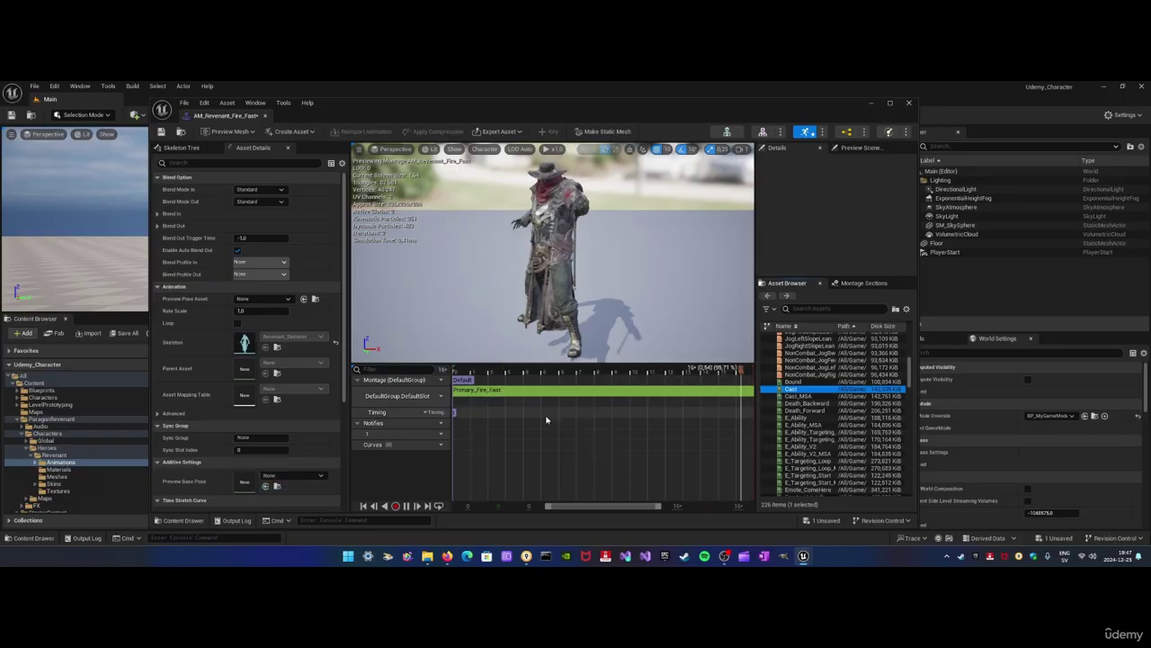
Look through the animations offered as the additive Preview Base Pose and leave the base pose cleared
click(263, 476)
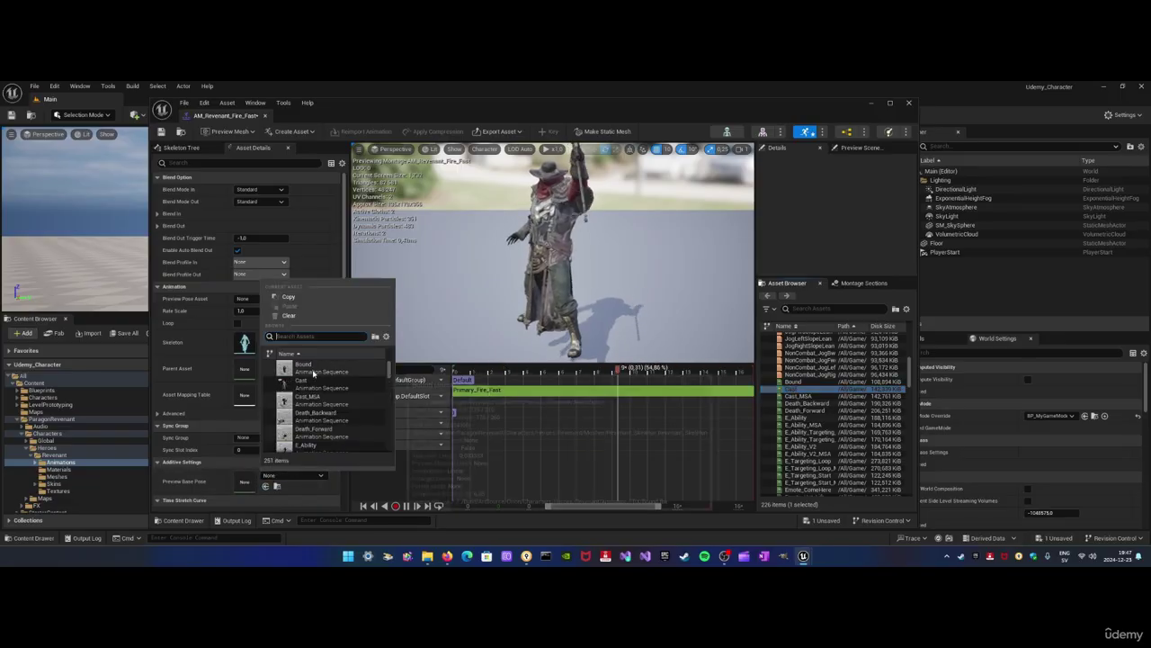
scroll(333, 418, down, 5)
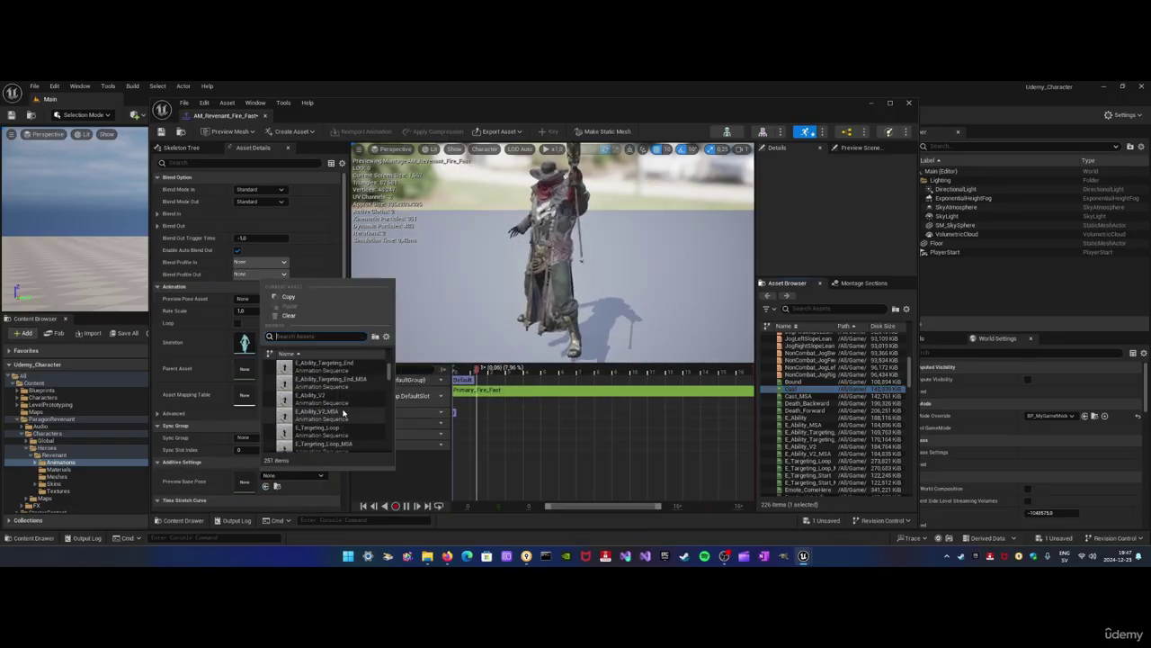
scroll(367, 391, down, 2)
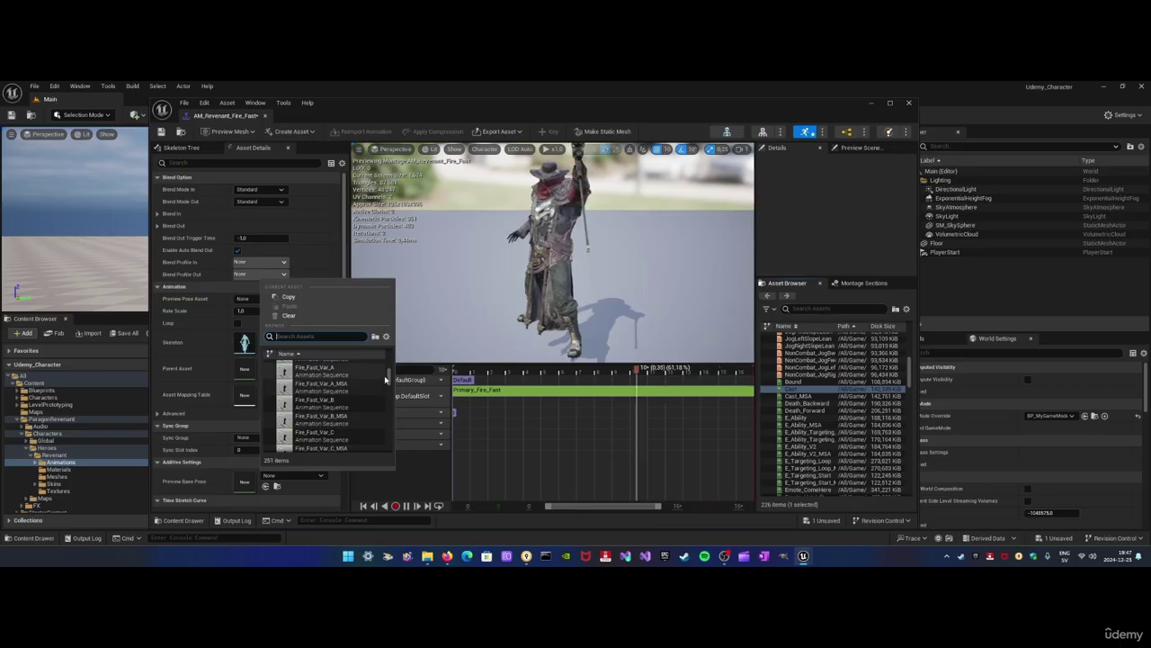
drag(385, 380, 399, 343)
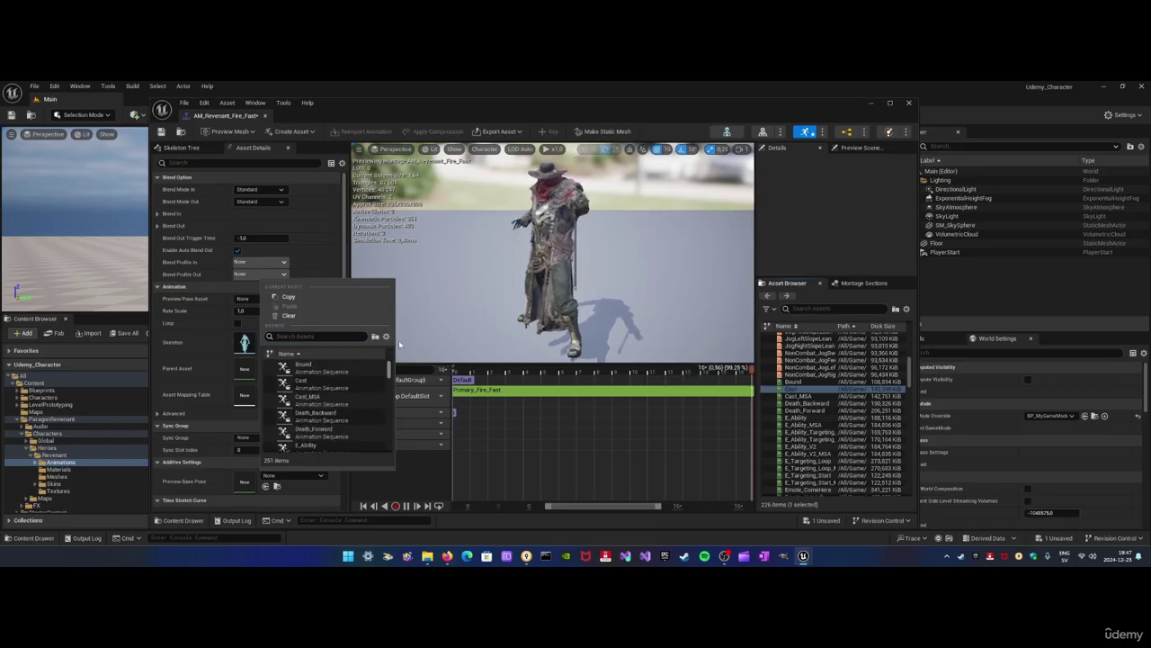
click(289, 315)
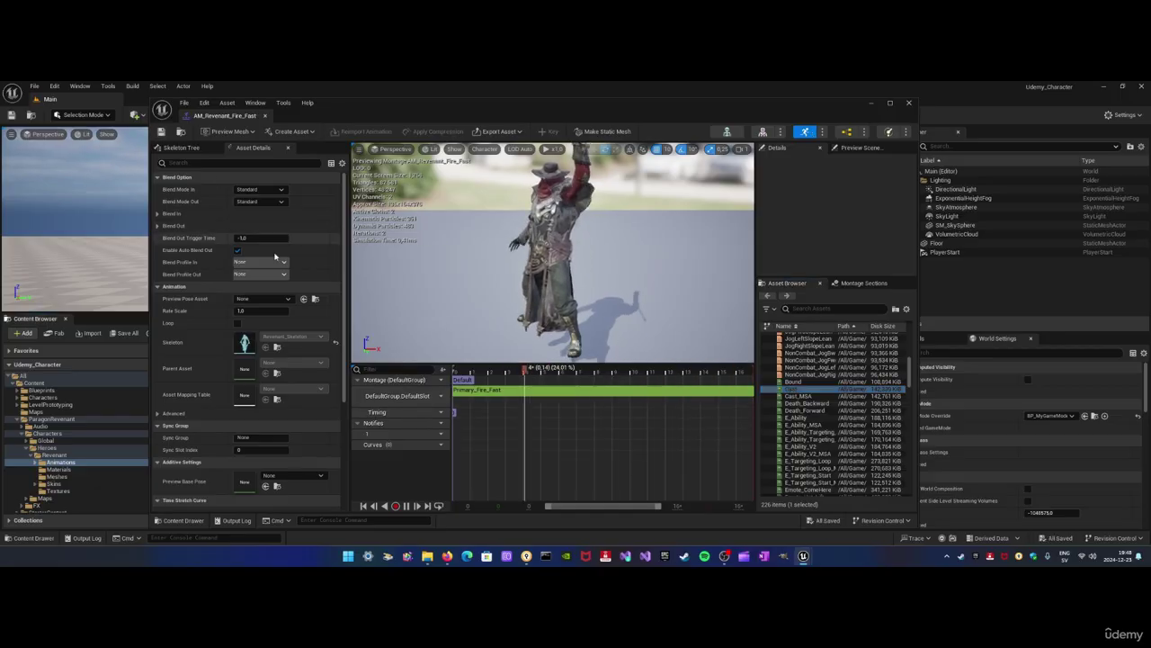
Set the preview scene's controller to Use Specific Animation and look through the animations it can use
click(864, 148)
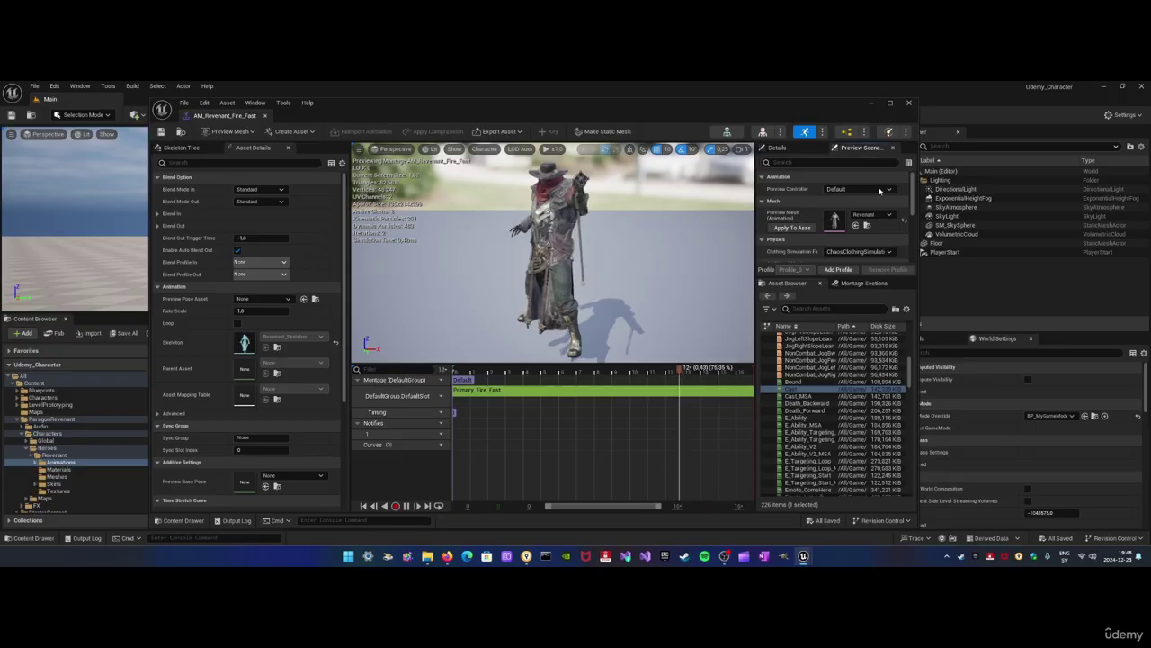
scroll(881, 198, down, 1)
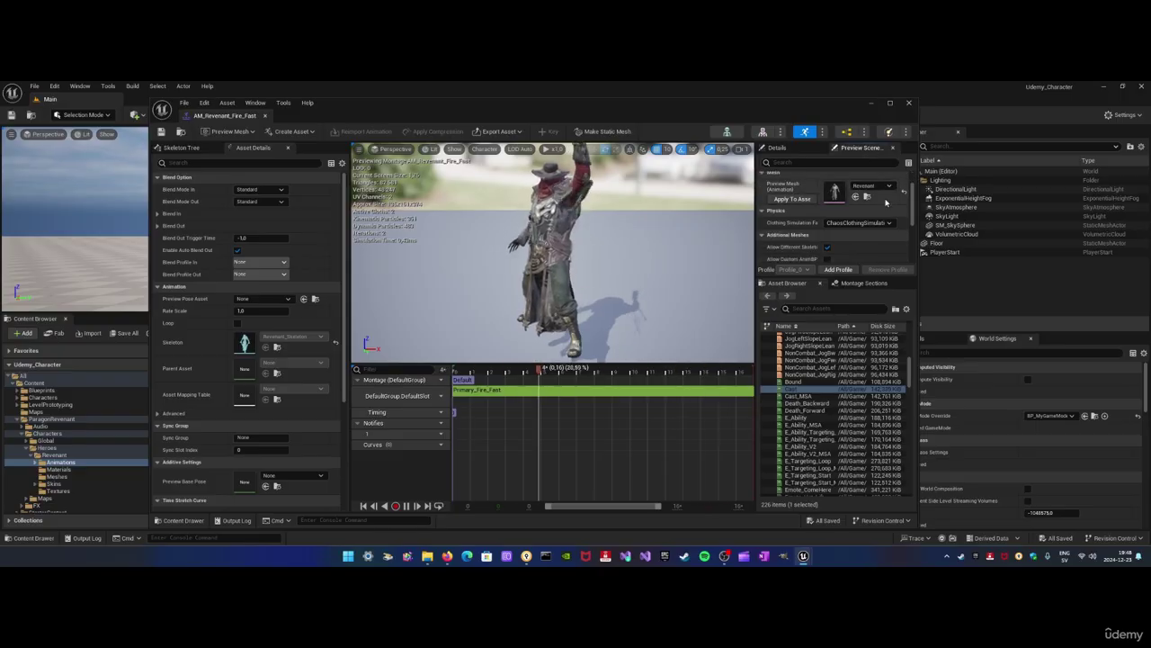
scroll(877, 208, up, 1)
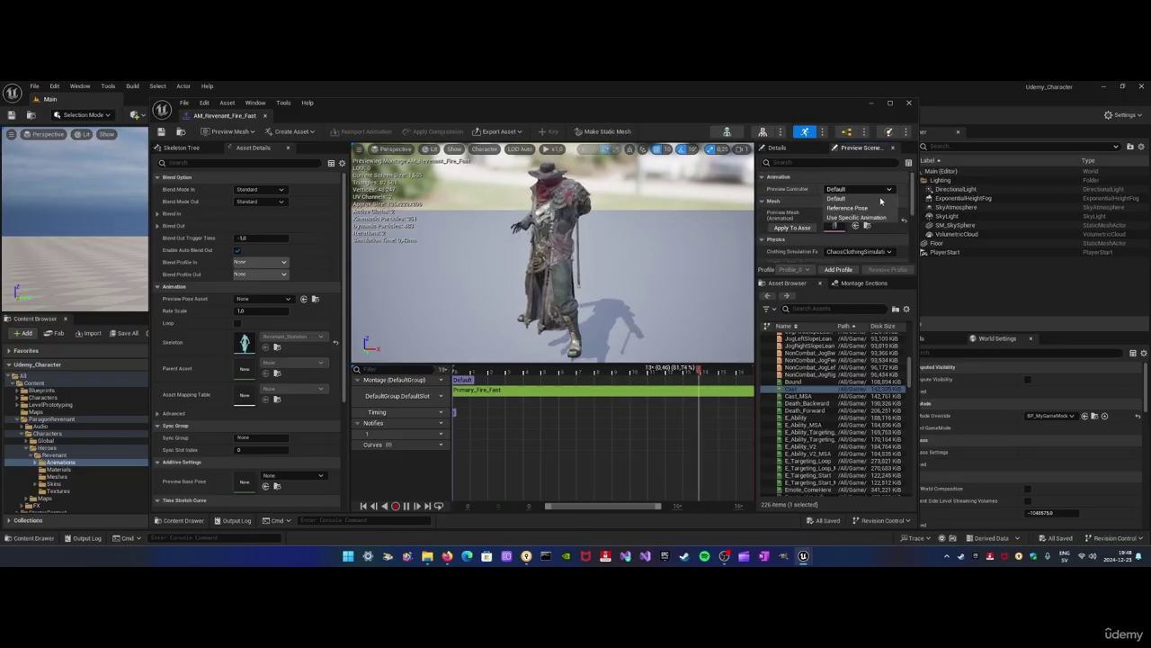
click(870, 218)
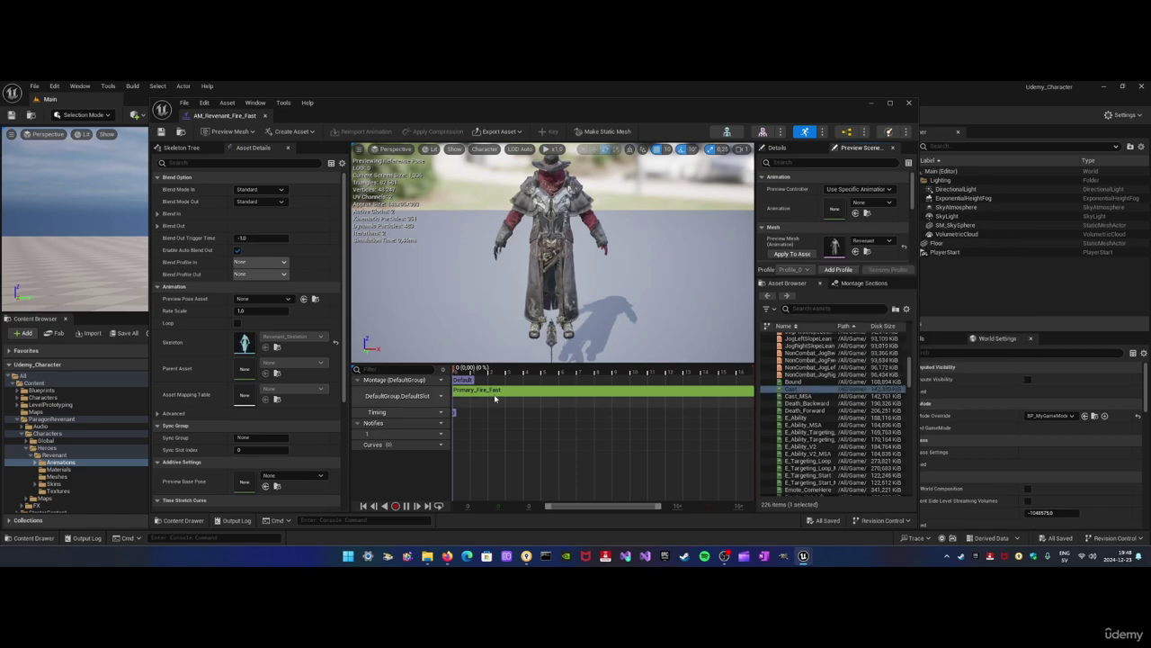
click(869, 203)
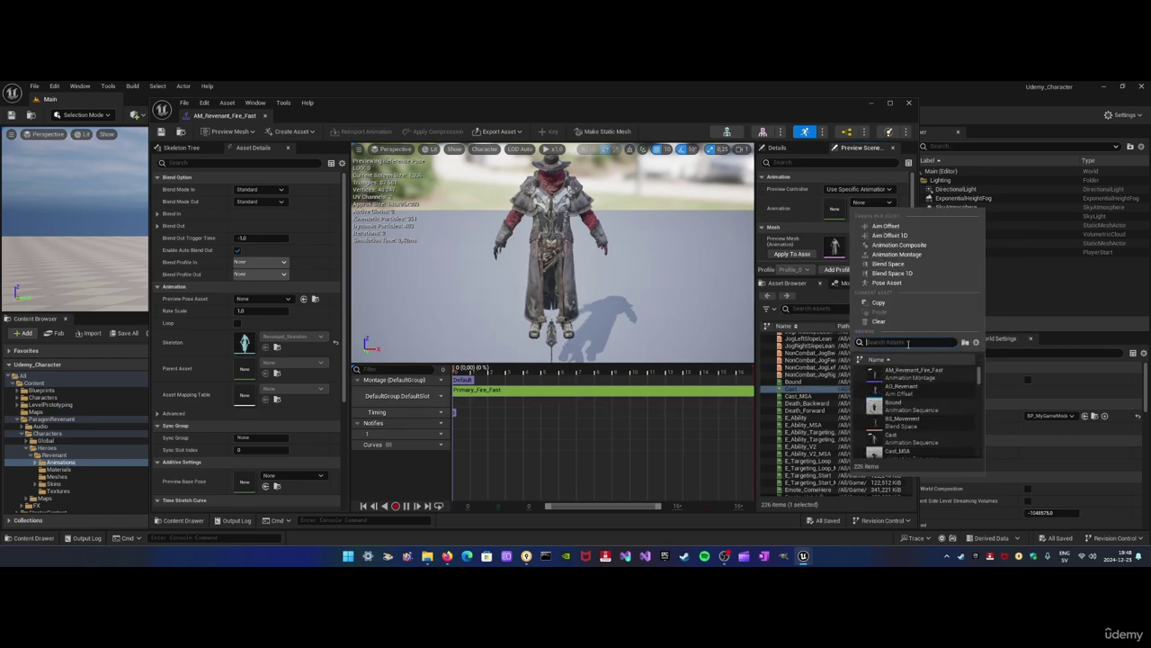
click(869, 204)
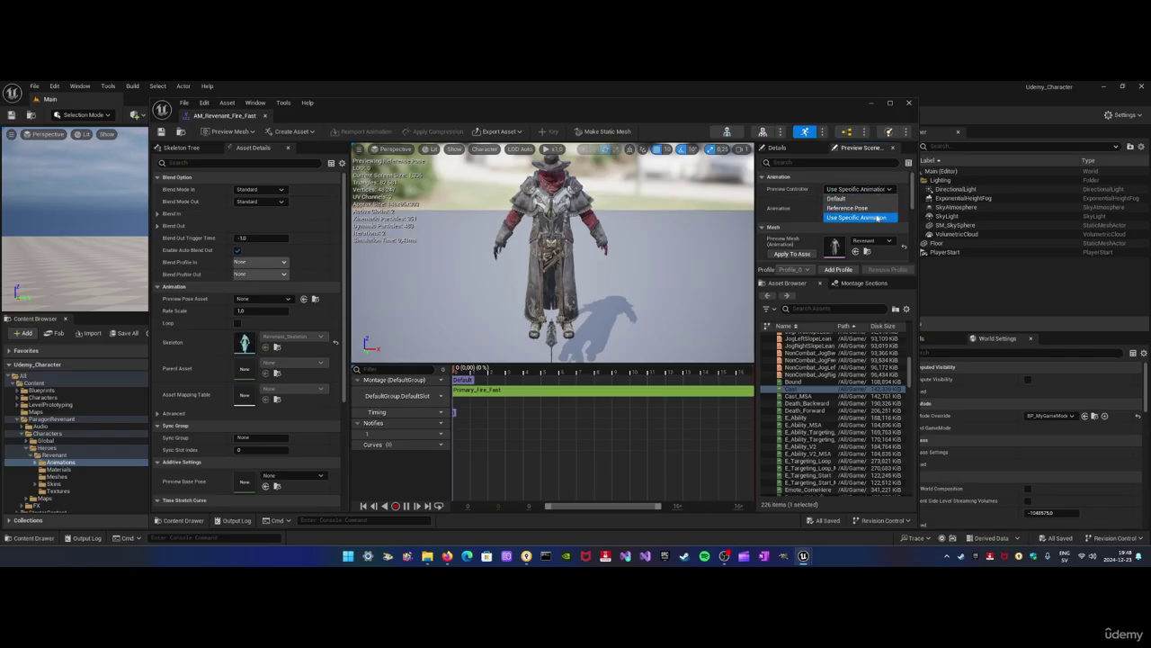
Find the Cast animation in the montage editor's asset list and open it for preview
scroll(837, 369, up, 3)
scroll(832, 400, up, 6)
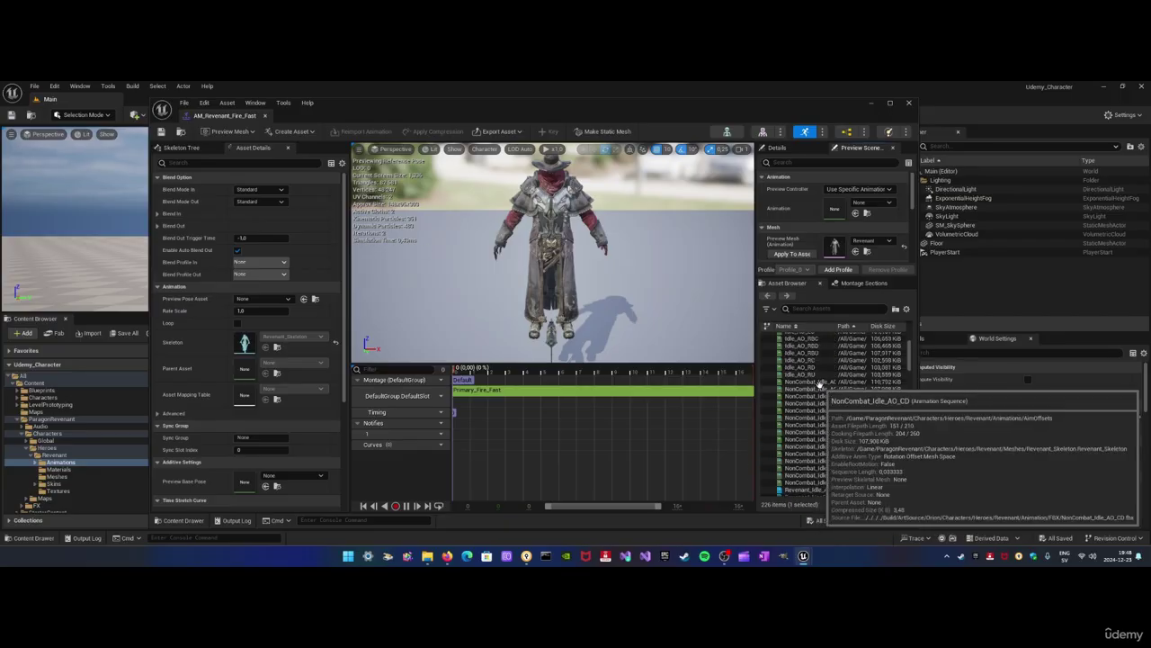
scroll(814, 374, up, 4)
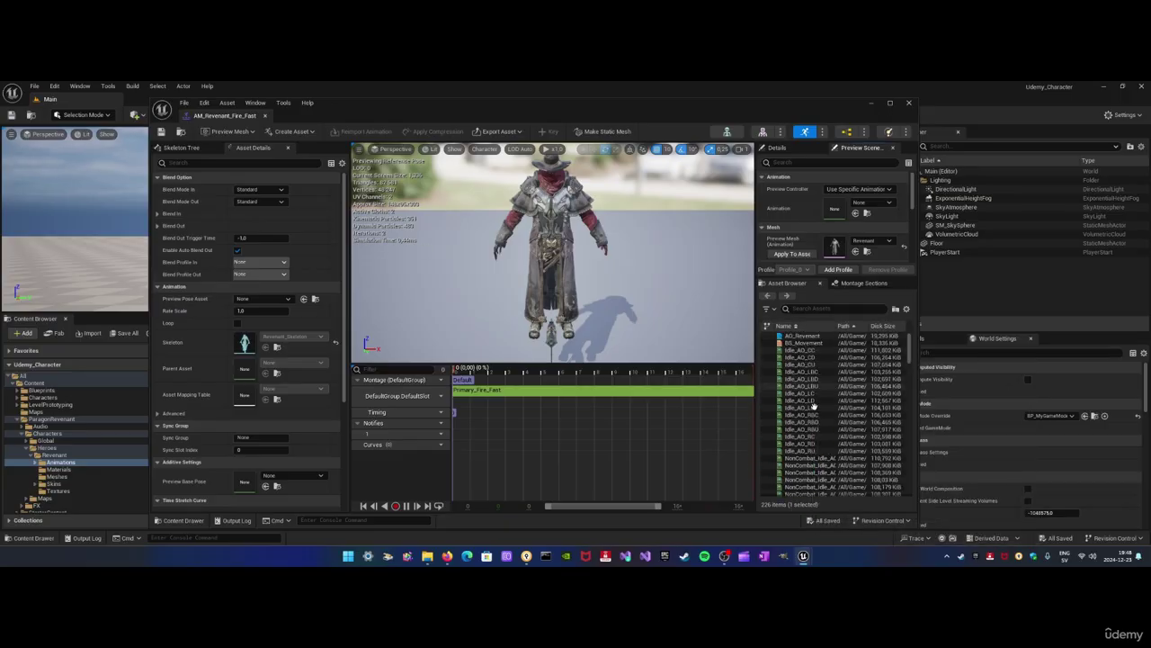
scroll(814, 387, down, 5)
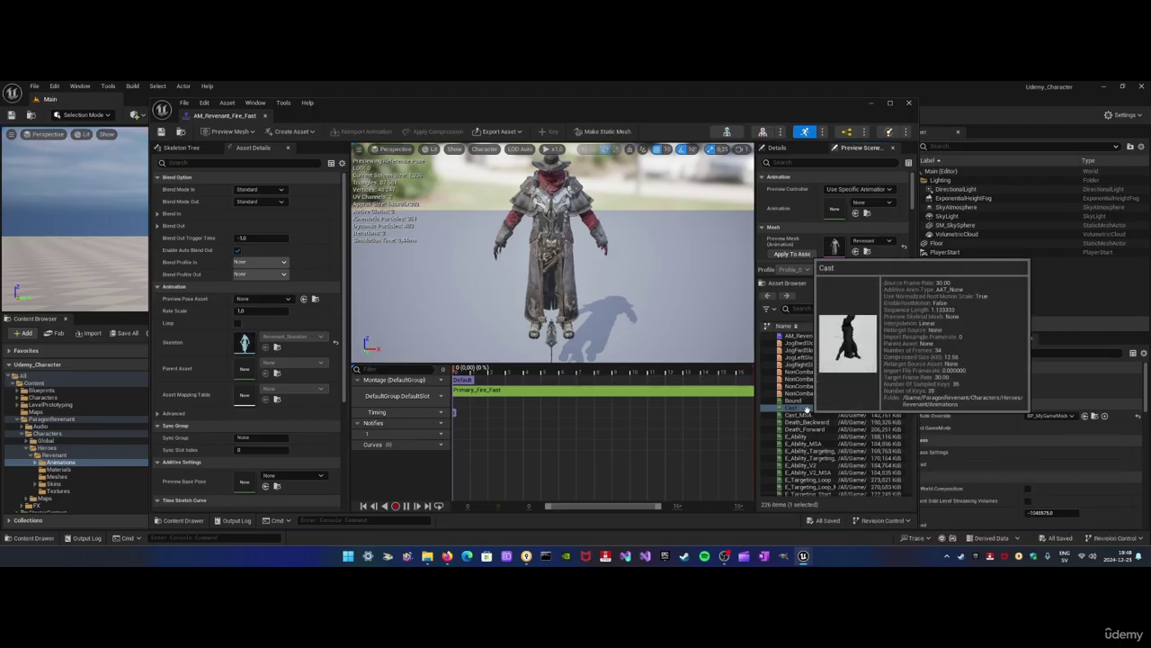
double_click(807, 409)
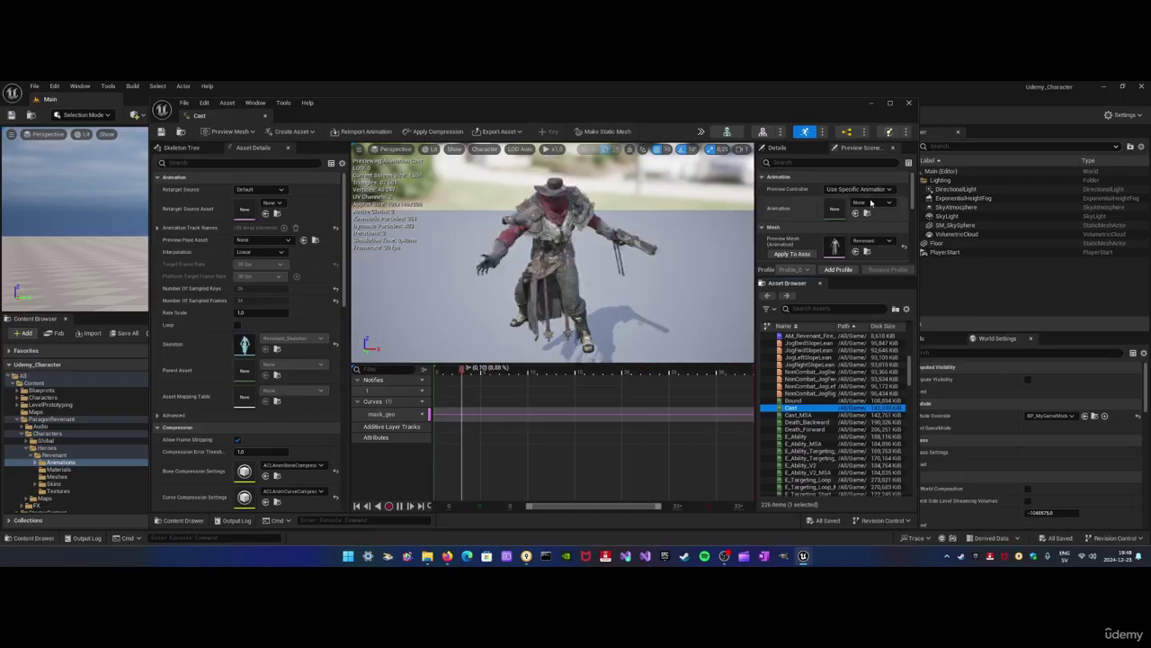
View the AO_Revenant aim offset from the asset list and return to the AM_Revenant_Fire_Fast montage
scroll(821, 360, up, 5)
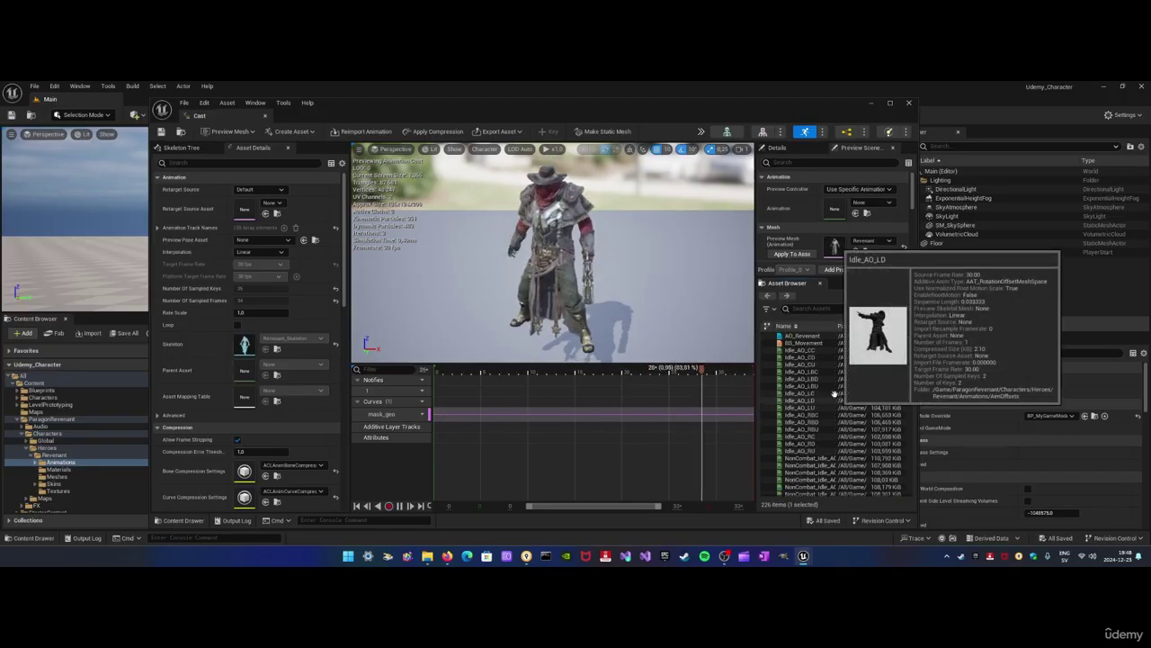
double_click(821, 336)
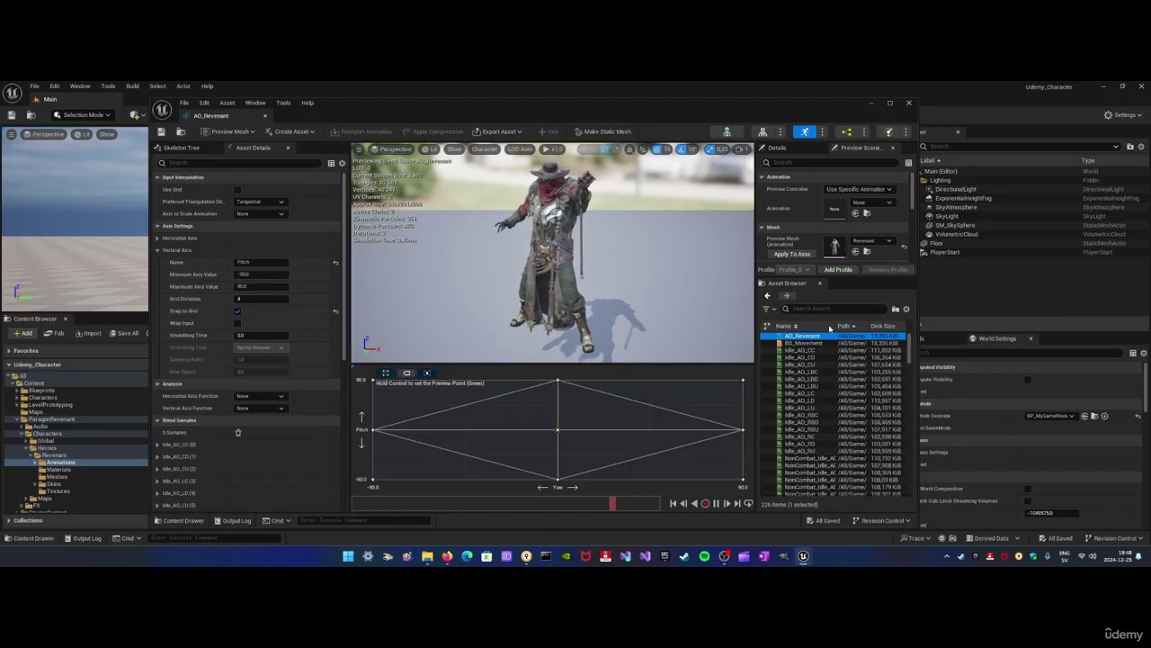
scroll(828, 404, down, 10)
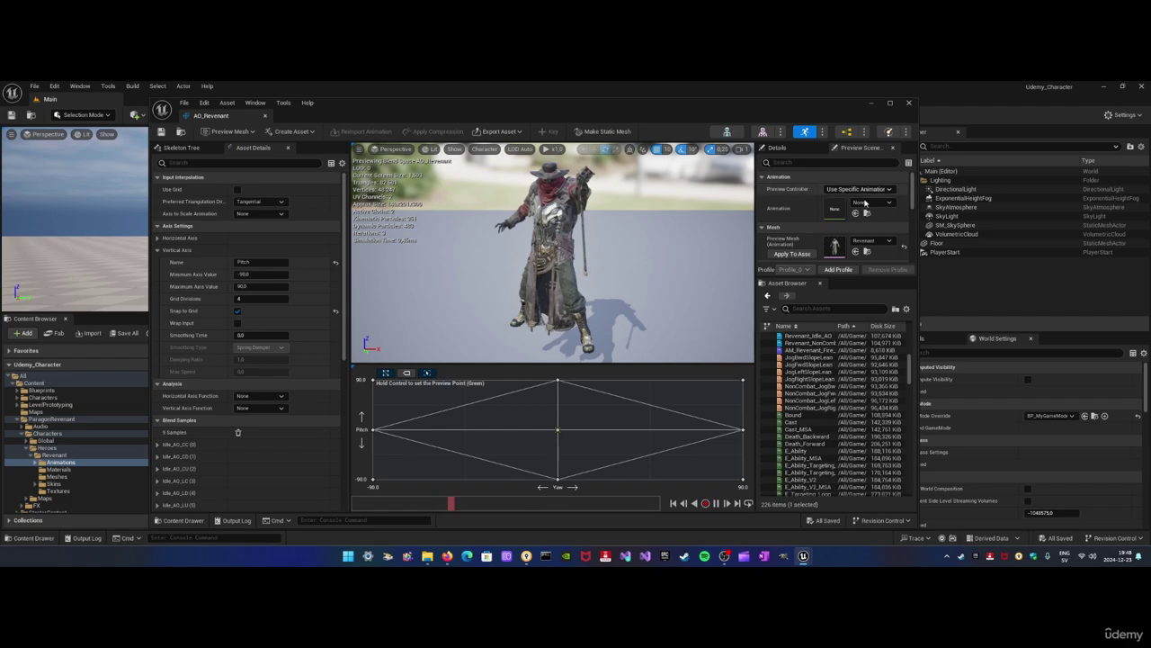
double_click(814, 350)
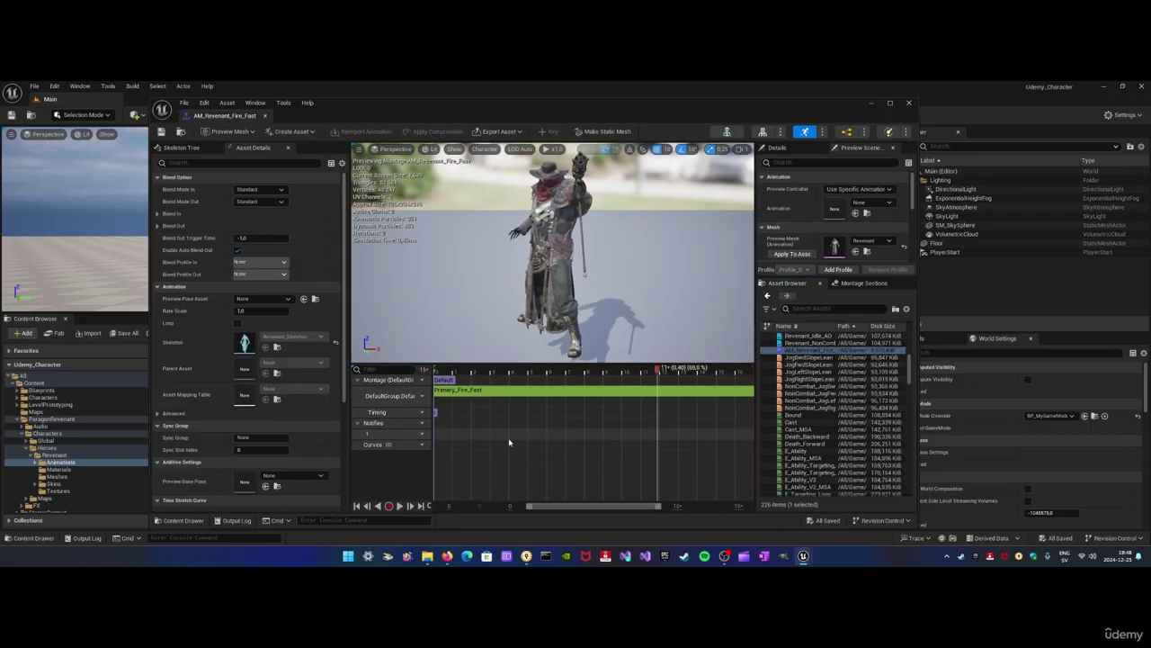
Add a Play Sound notify near the start of the montage's notify track and move it to about 0.106 sec (frame 3)
drag(660, 372, 437, 371)
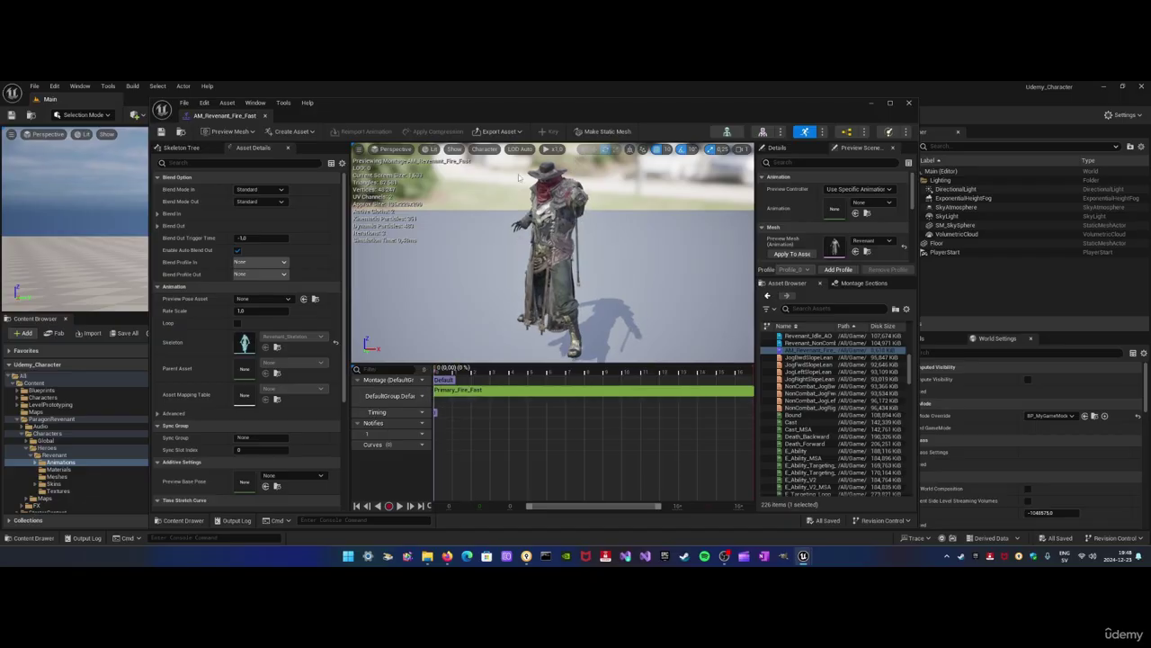
right_click(483, 435)
mouse_move(511, 452)
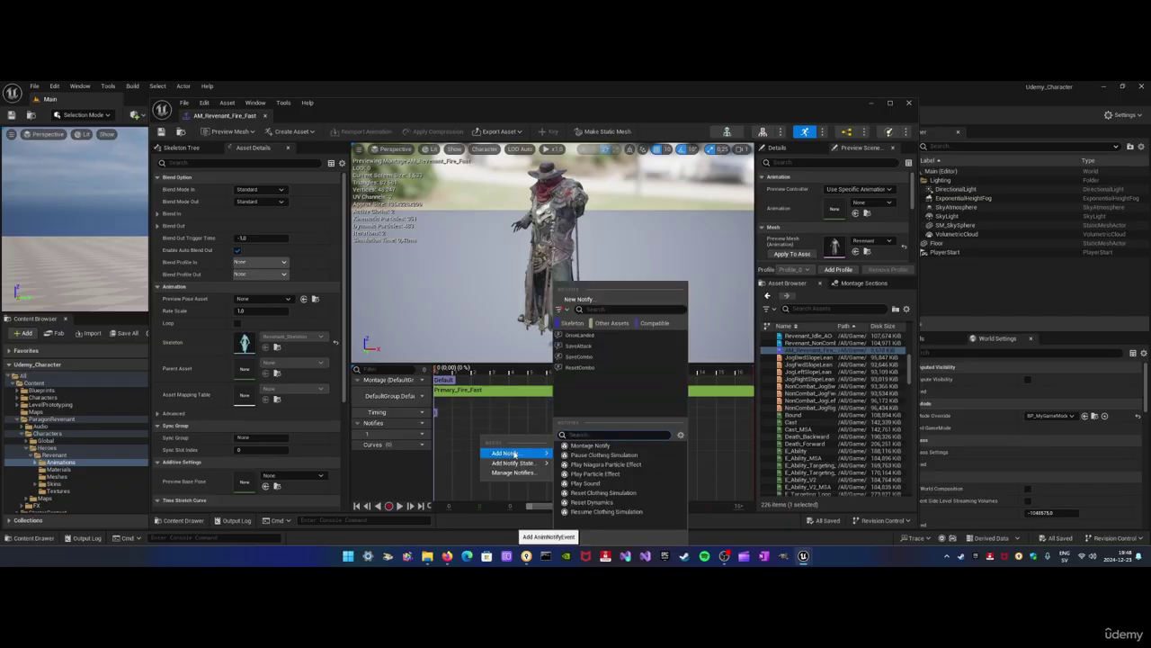
click(581, 483)
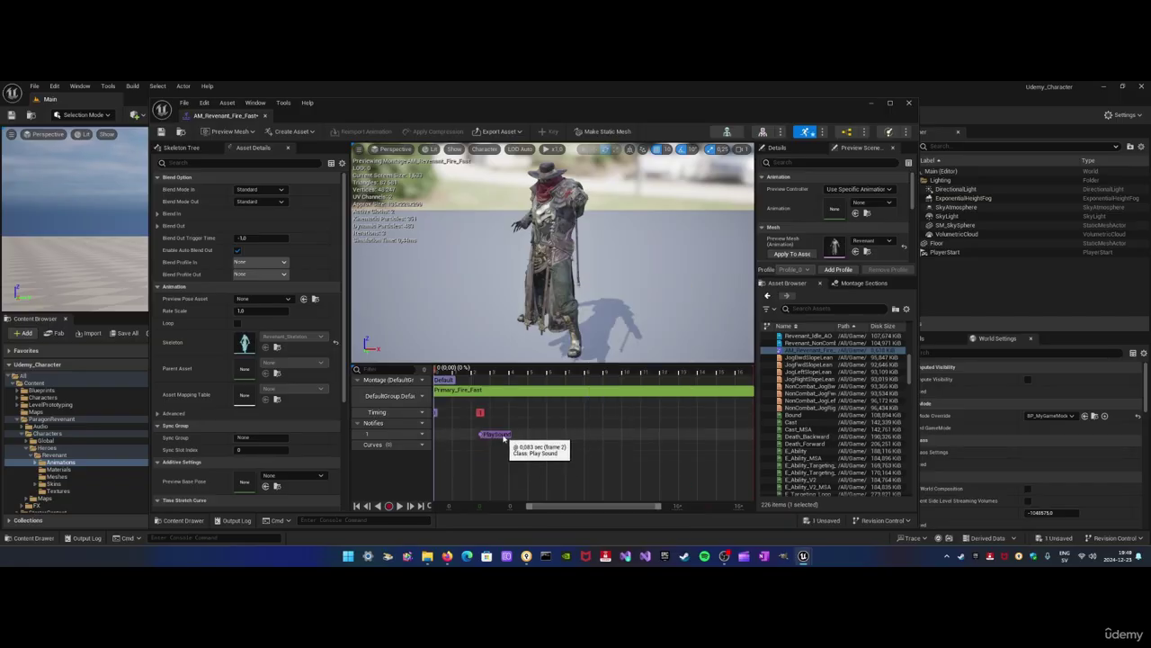
drag(504, 438, 516, 439)
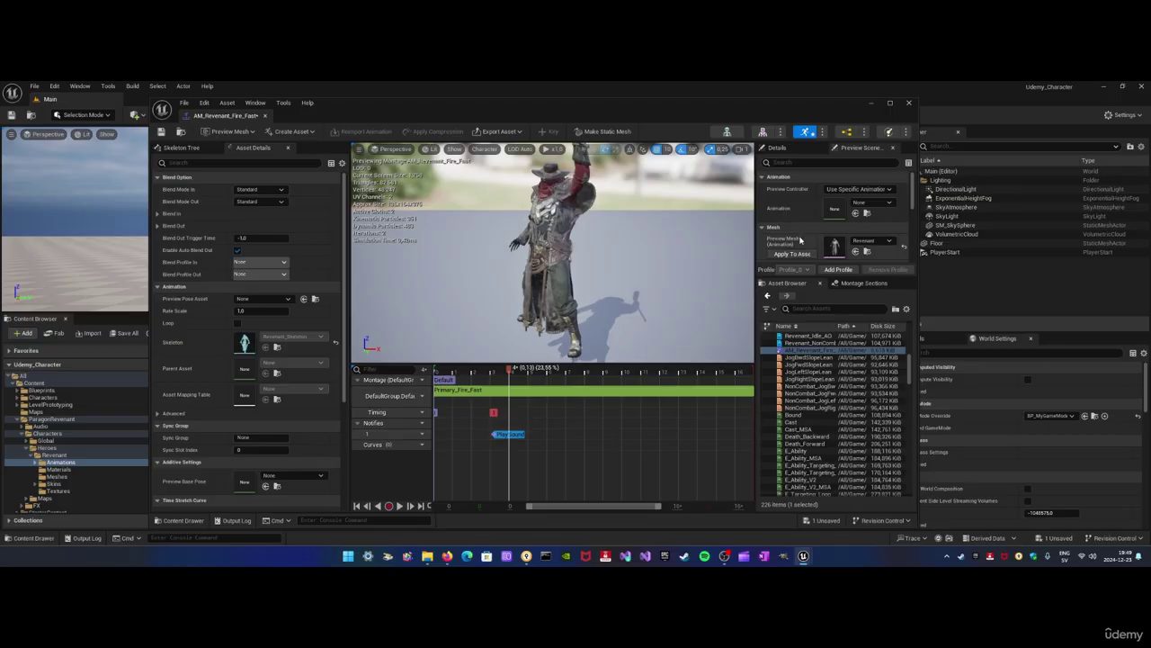
Set the preview controller to Default and bring up the Play Sound notify's details
click(860, 199)
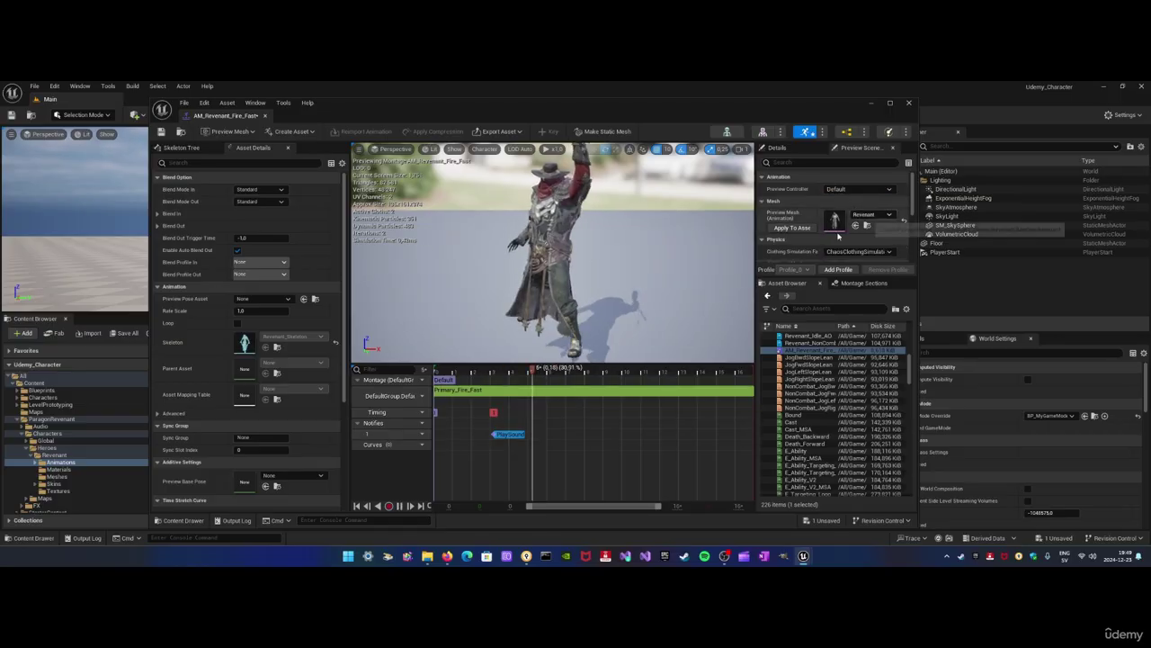
scroll(818, 249, down, 2)
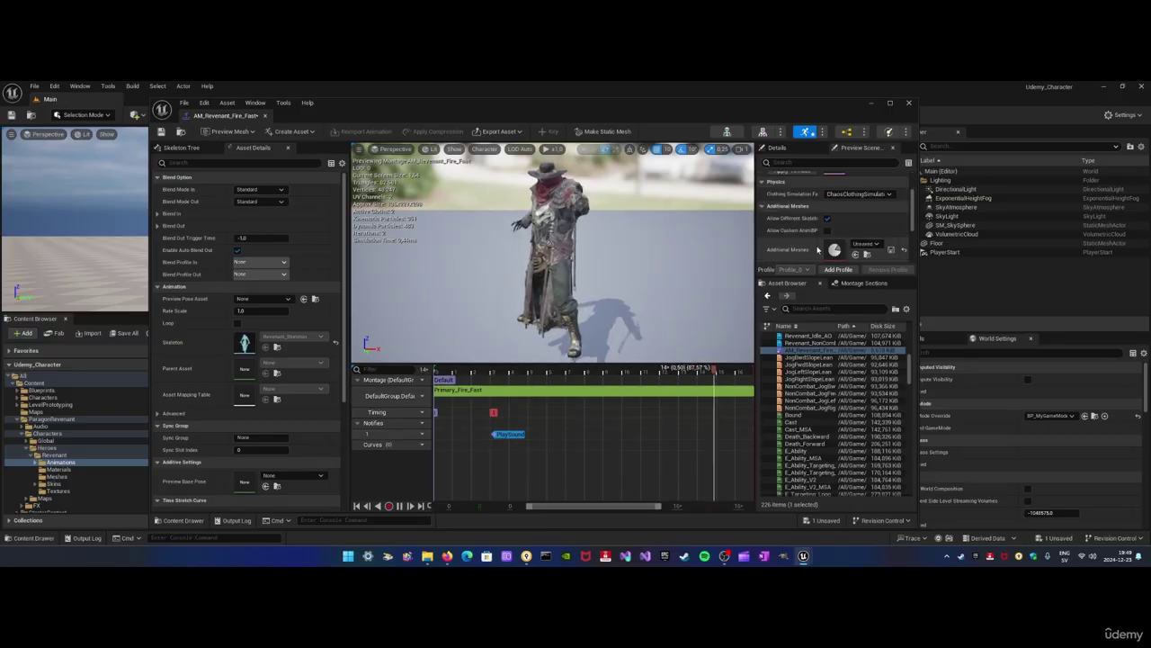
click(775, 148)
Search the sound assets for "fire" and assign the Fire01 sound wave to the Play Sound notify
click(872, 201)
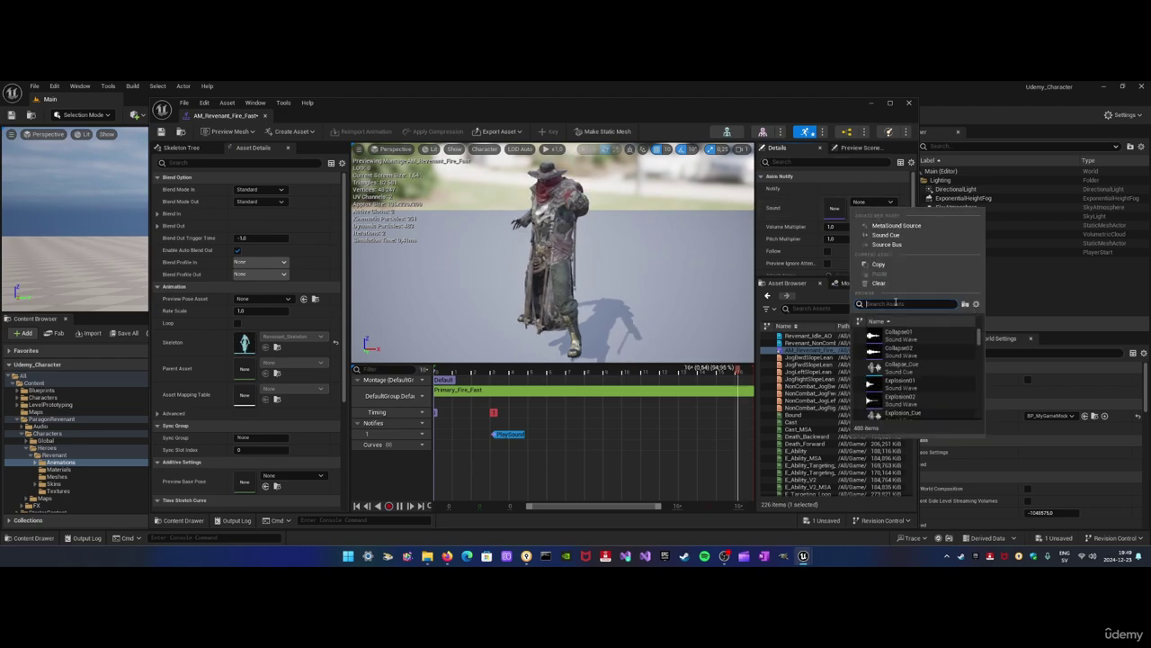
text(fire)
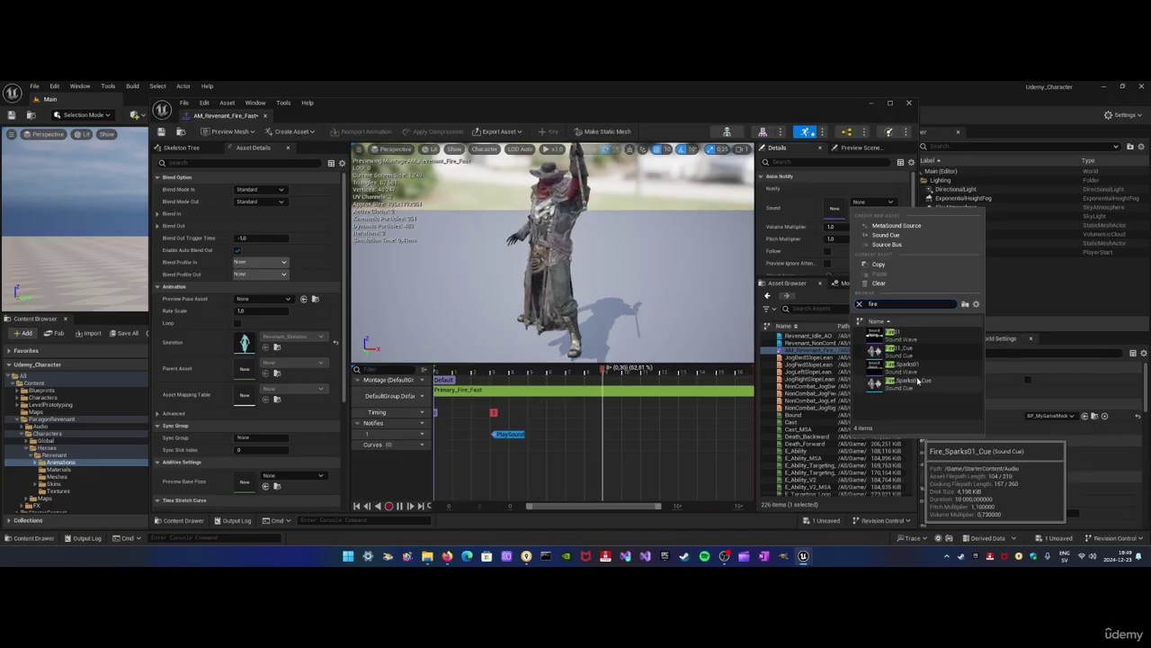
click(892, 333)
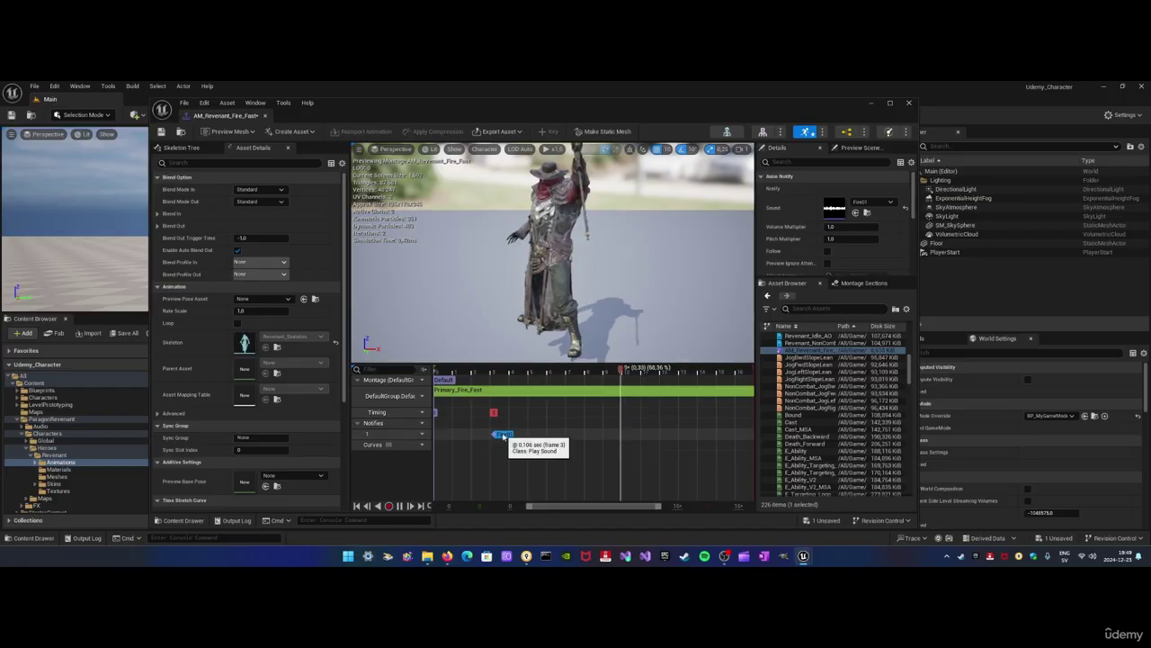
Locate Fire01 in the Content Browser's Audio folder, moving the montage editor window aside to view the sounds and back again
click(867, 213)
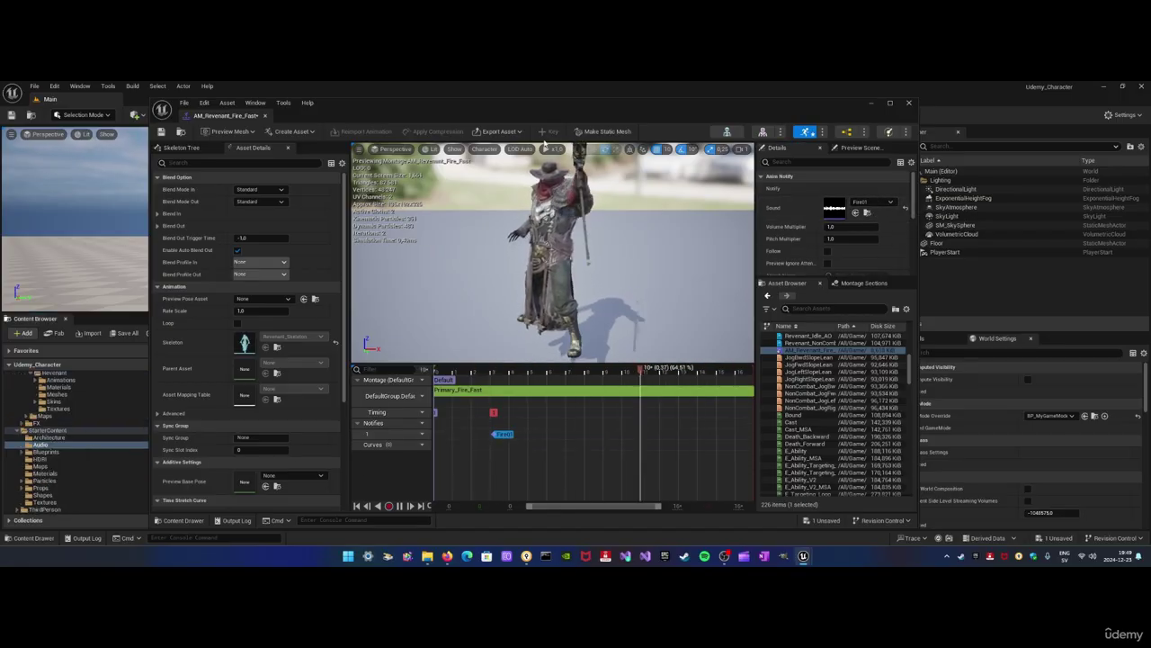
drag(545, 102, 902, 102)
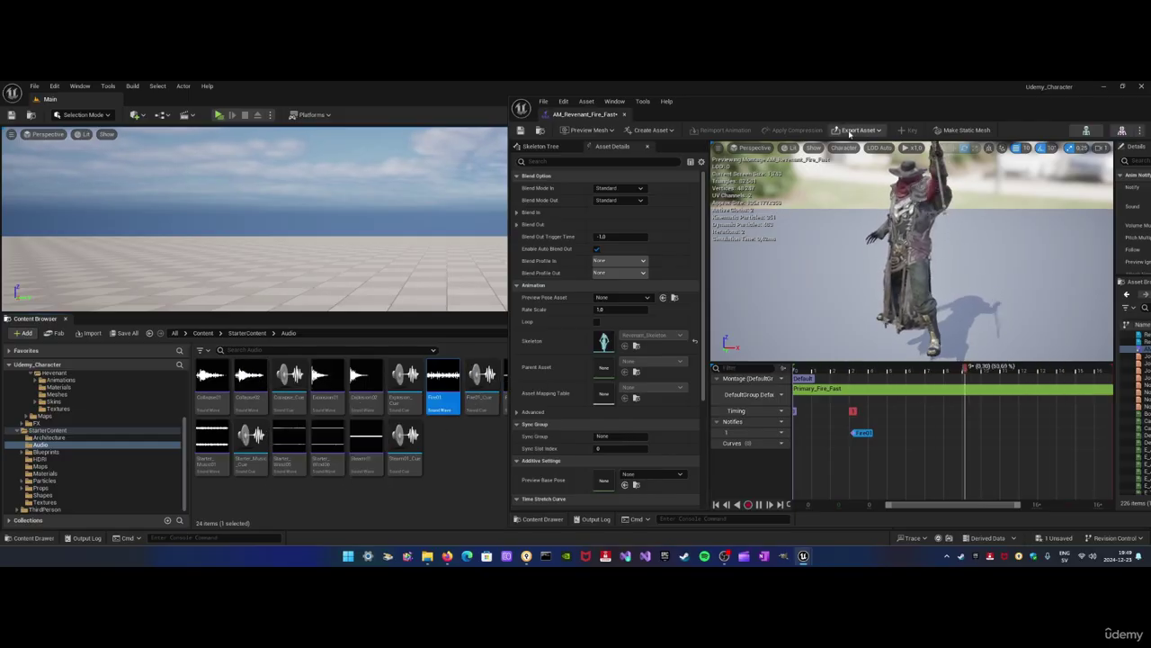
drag(854, 114, 596, 118)
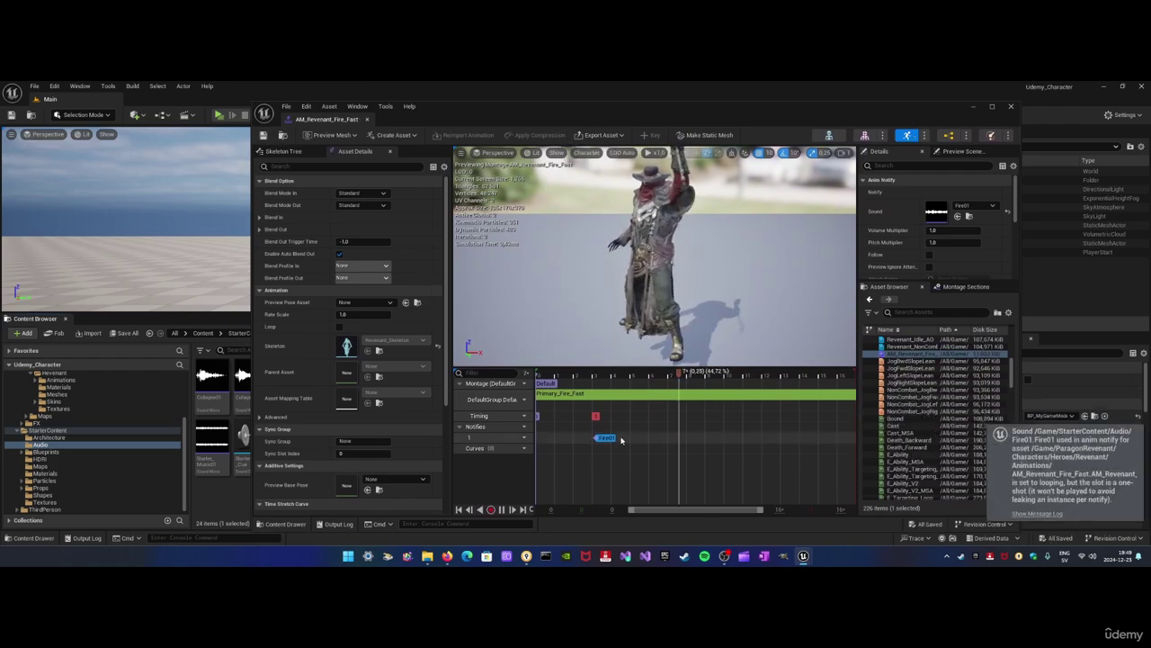
click(569, 443)
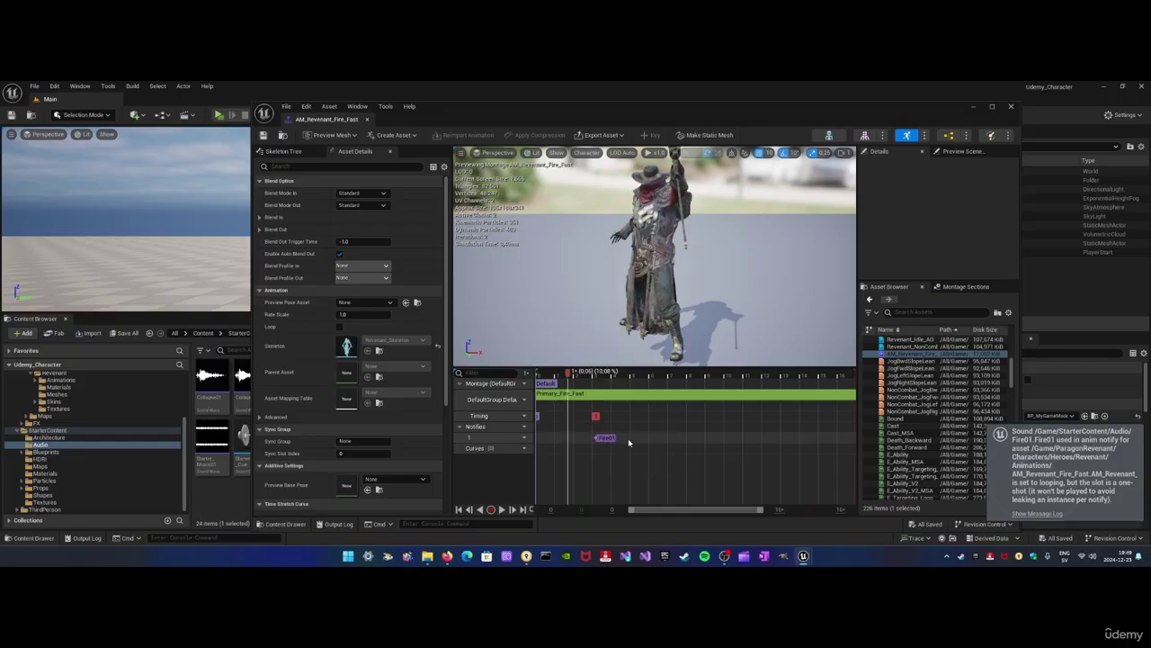
Show the project's Blueprints folder from the montage editor and open the Fab asset store window
click(286, 524)
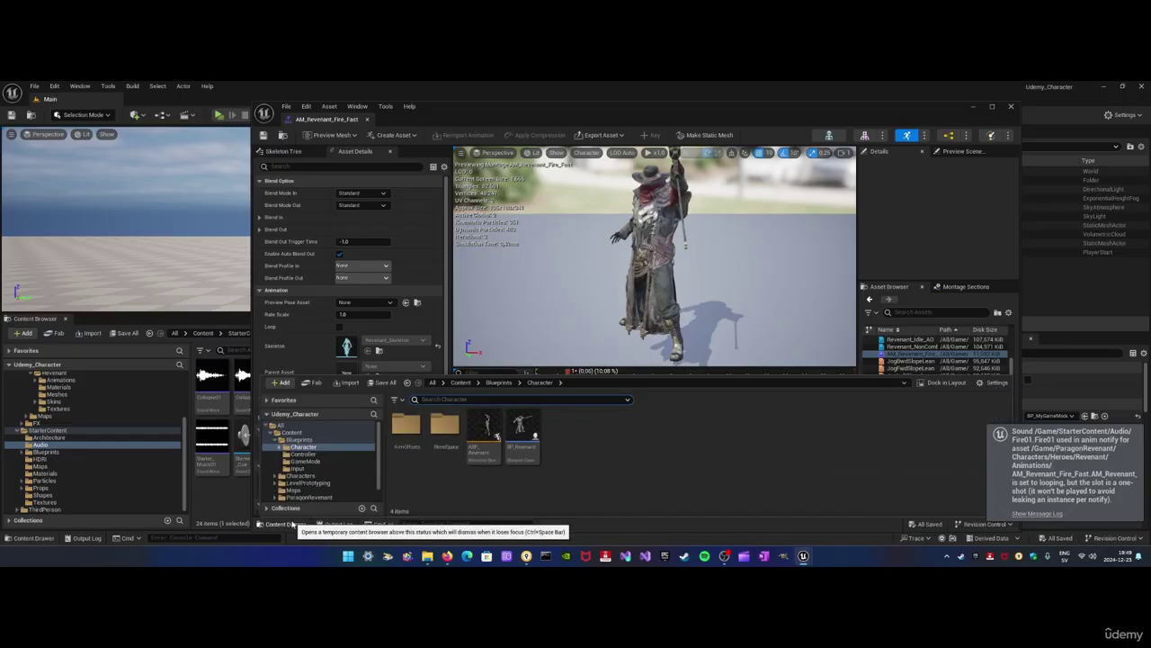
click(277, 440)
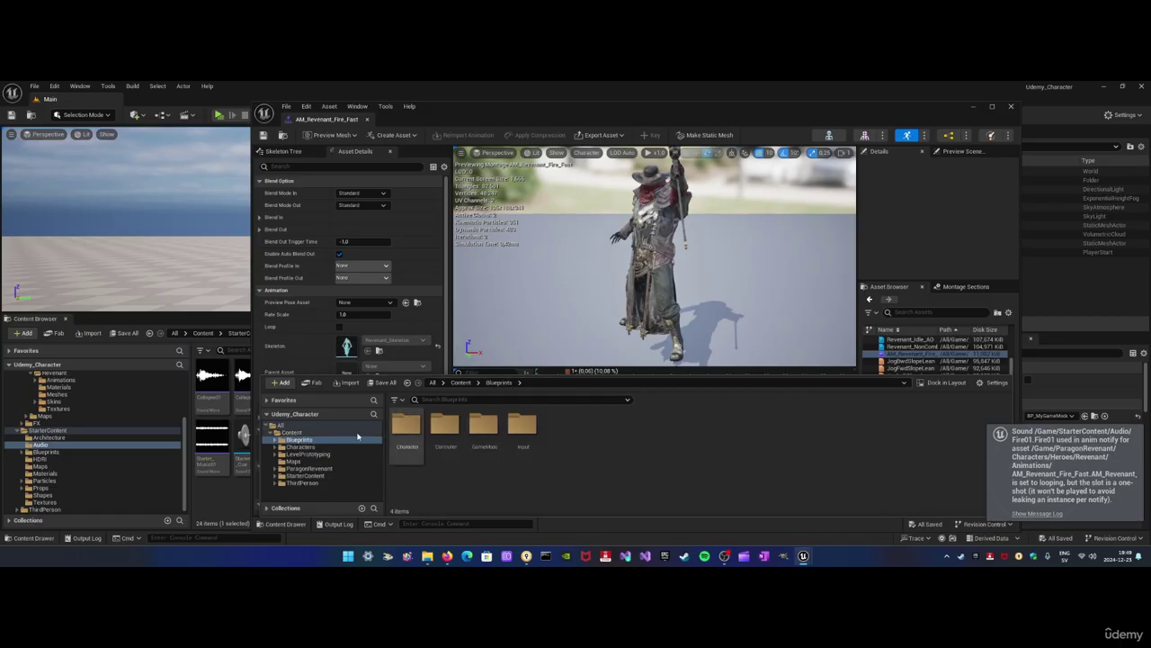
click(312, 382)
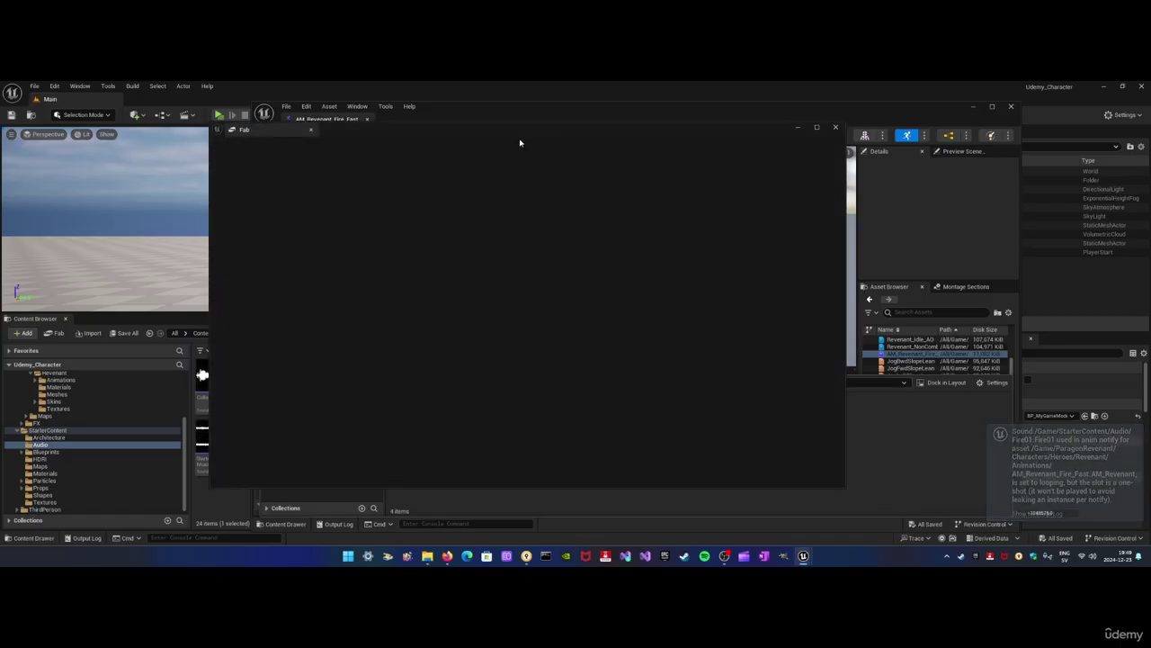
Search the Fab store for "weapons" and limit the results to free products
mouse_move(523, 132)
mouse_down()
mouse_move(552, 120)
mouse_move(537, 131)
mouse_up()
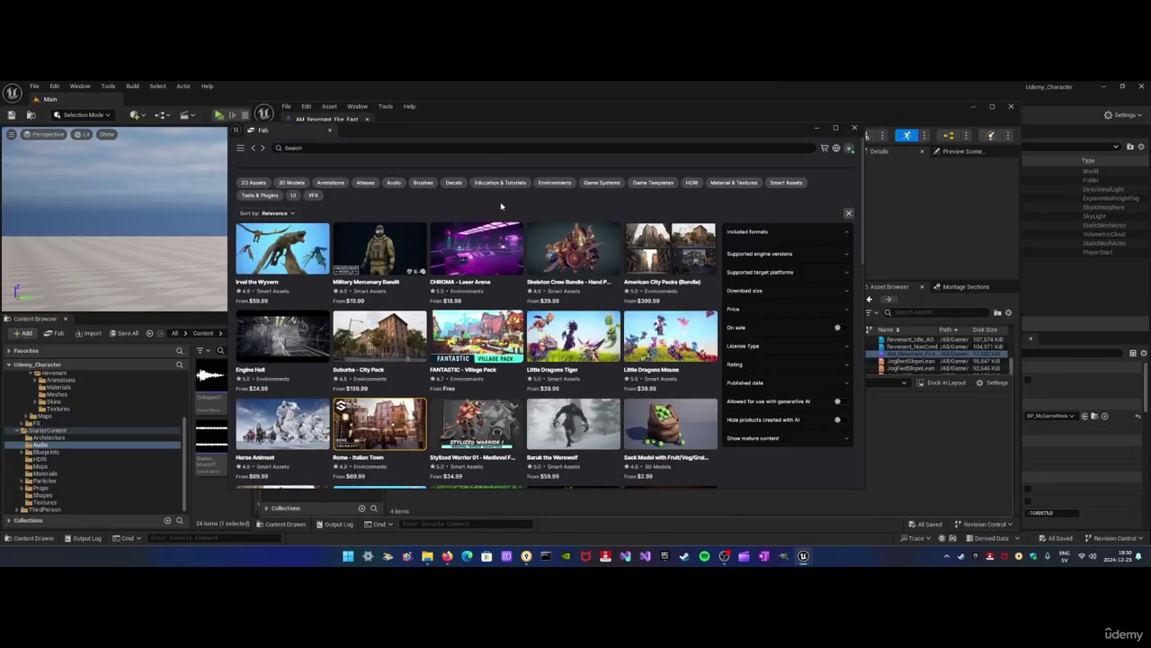
click(410, 146)
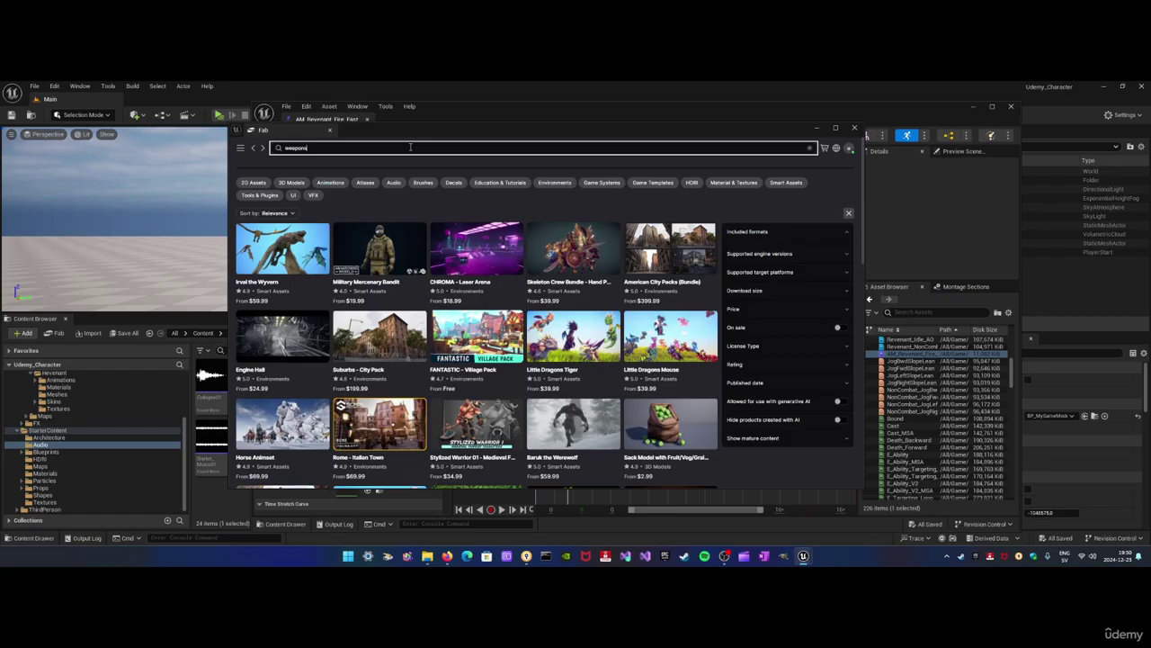
key(Return)
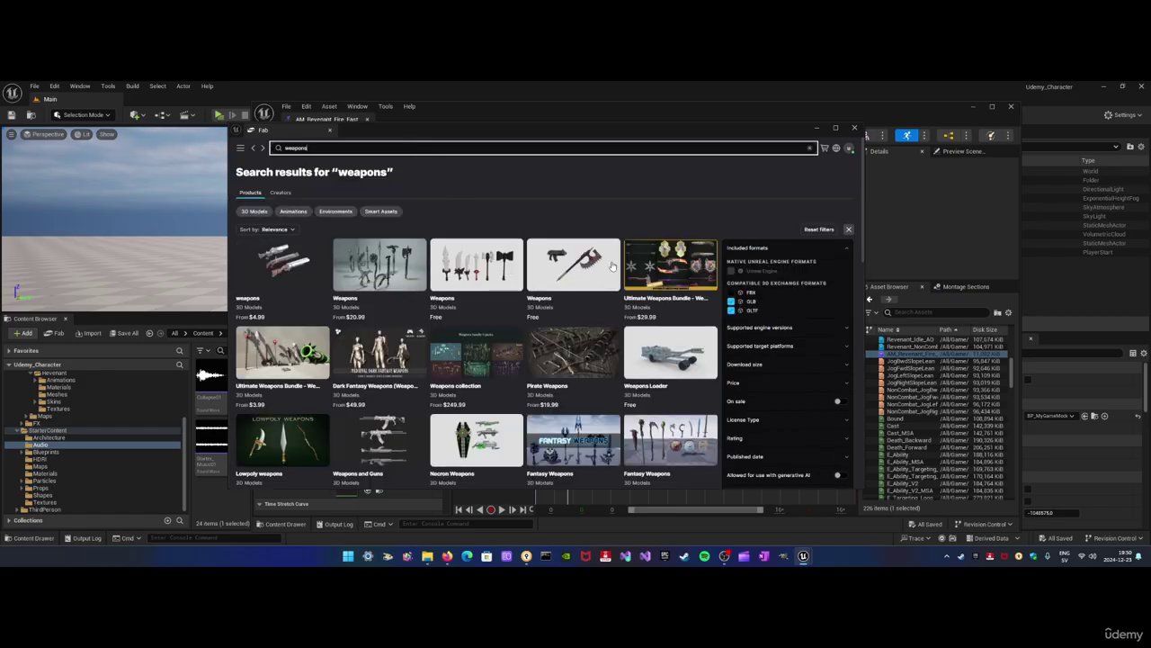
click(743, 388)
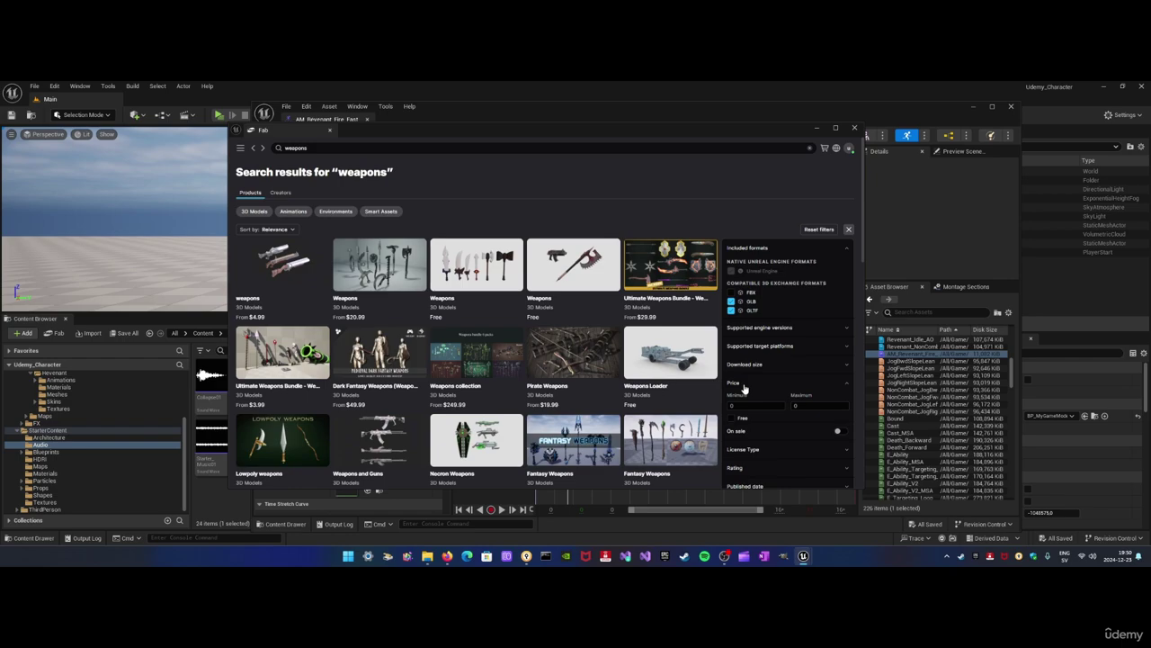
click(732, 420)
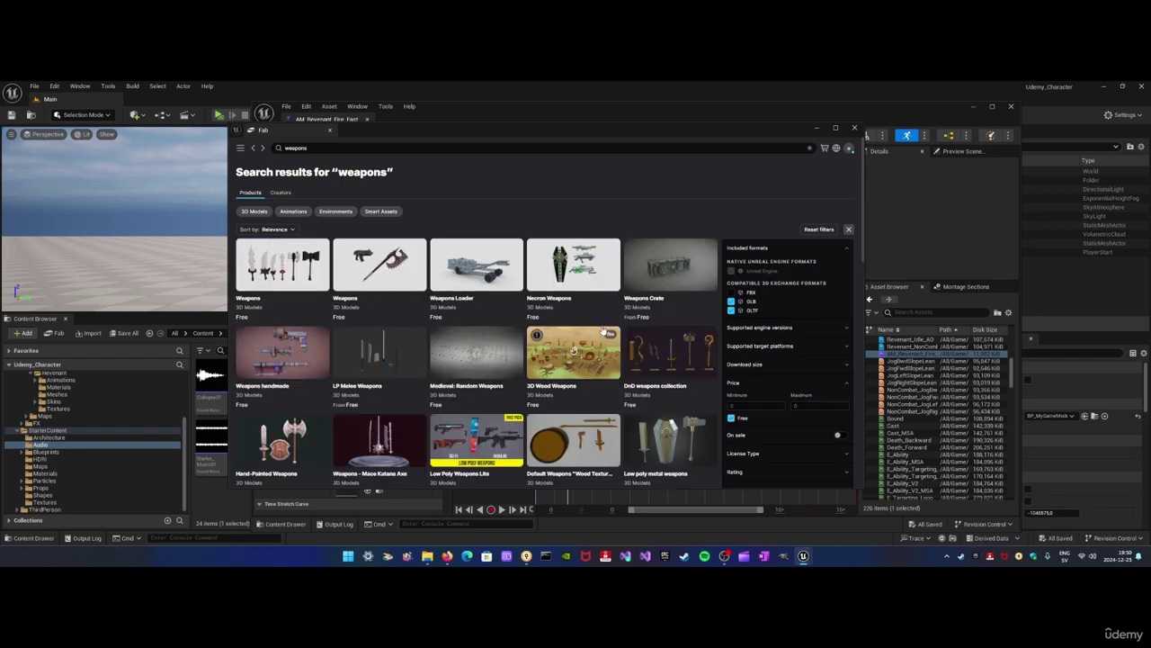
Look through the free weapon packs in the results and close the Fab window
scroll(602, 331, down, 3)
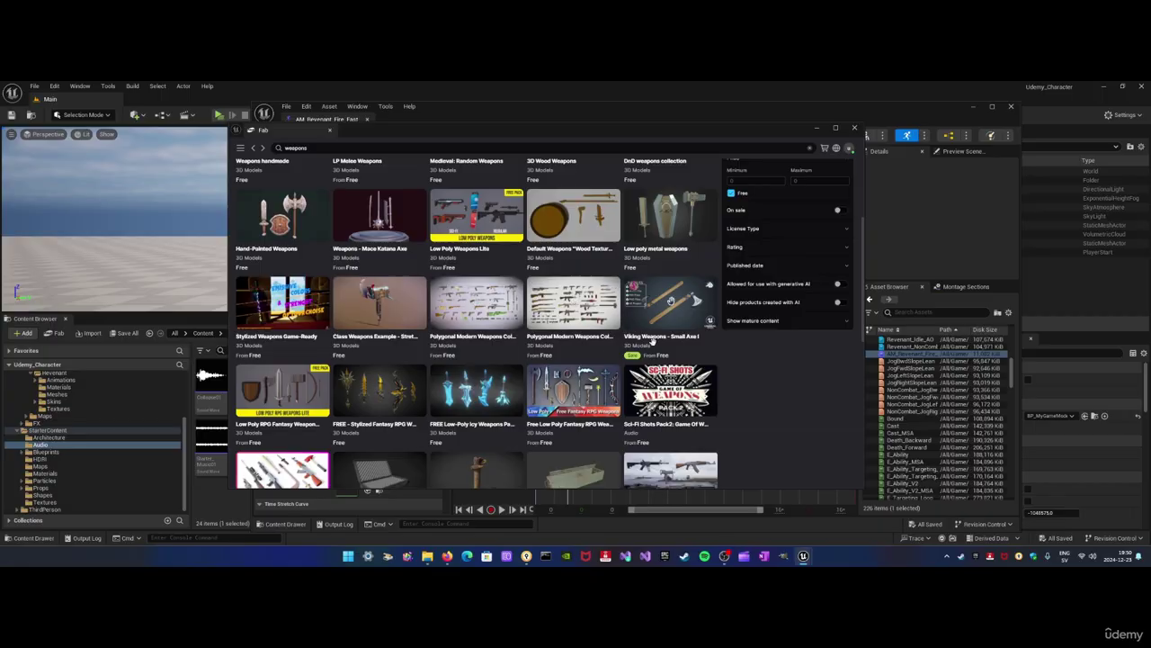
scroll(572, 336, down, 10)
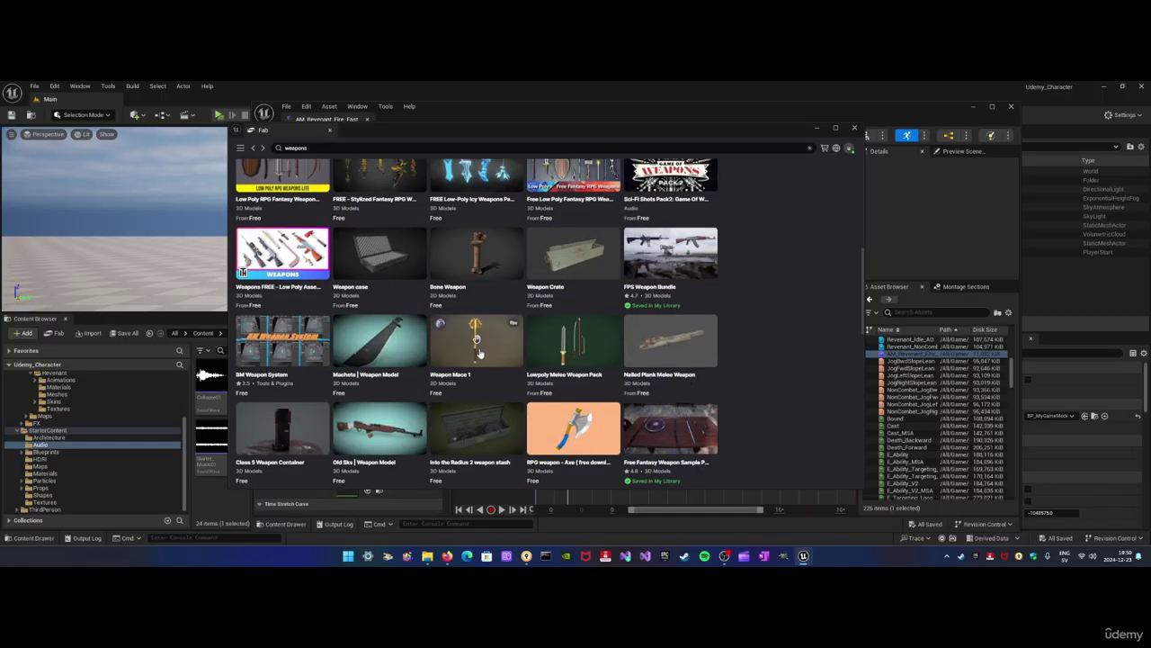
click(855, 128)
Switch to the Epic Games Launcher and locate FPS Weapon Bundle in the Unreal Engine Fab Library
click(666, 555)
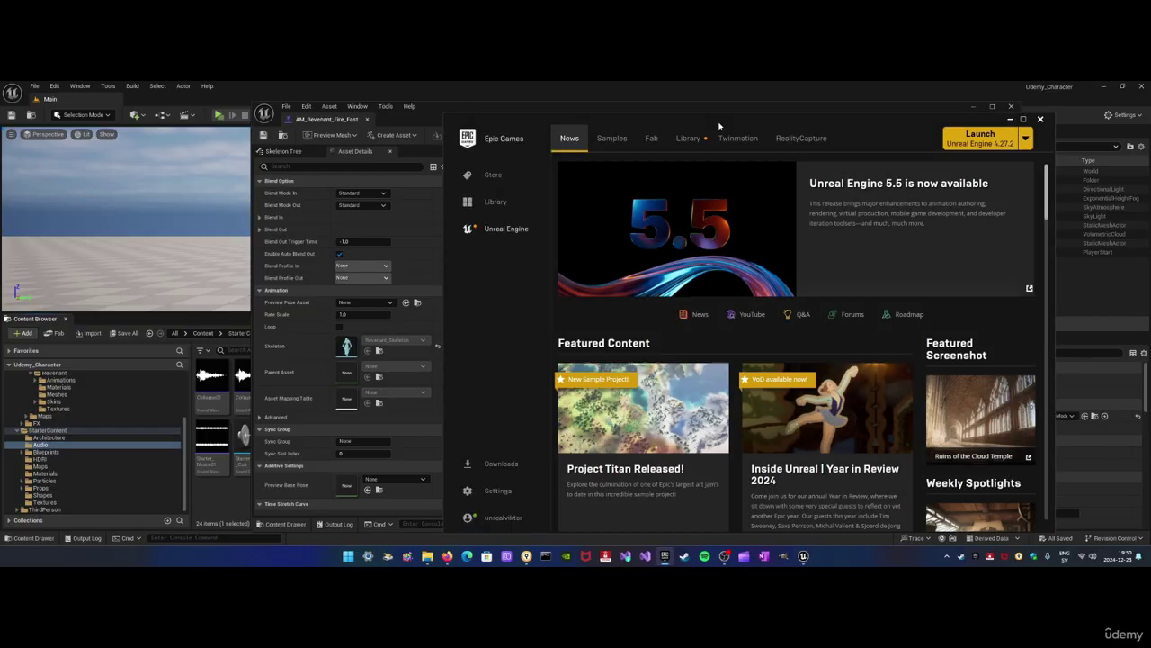
click(688, 138)
scroll(722, 364, down, 10)
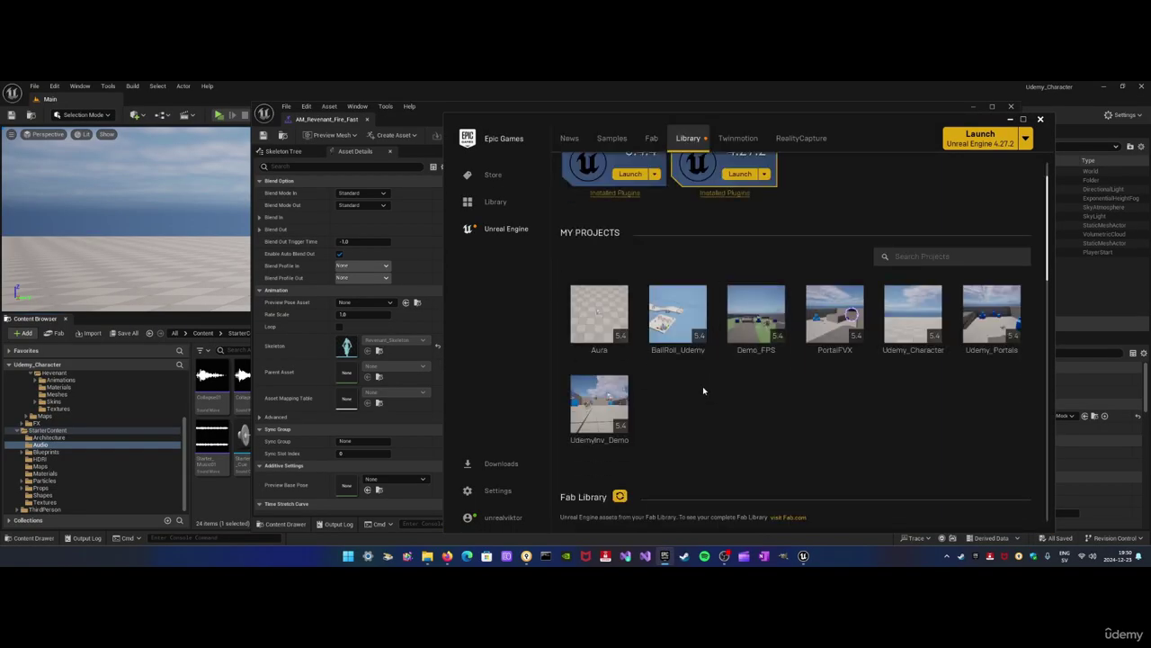
scroll(722, 324, down, 1)
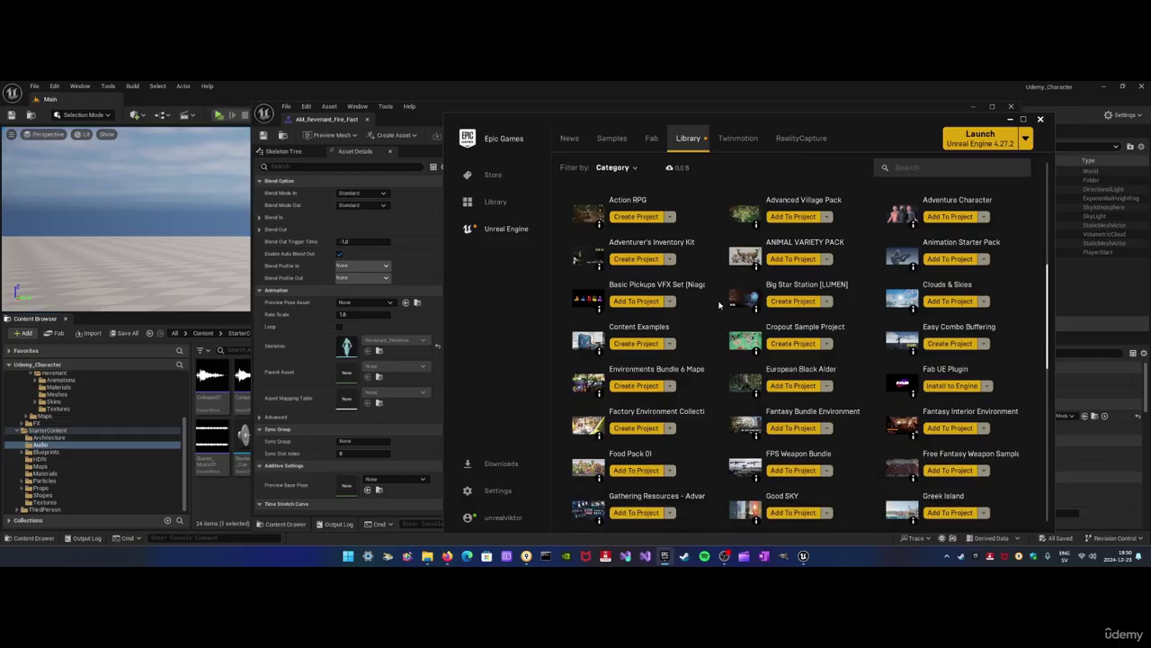
scroll(720, 306, down, 1)
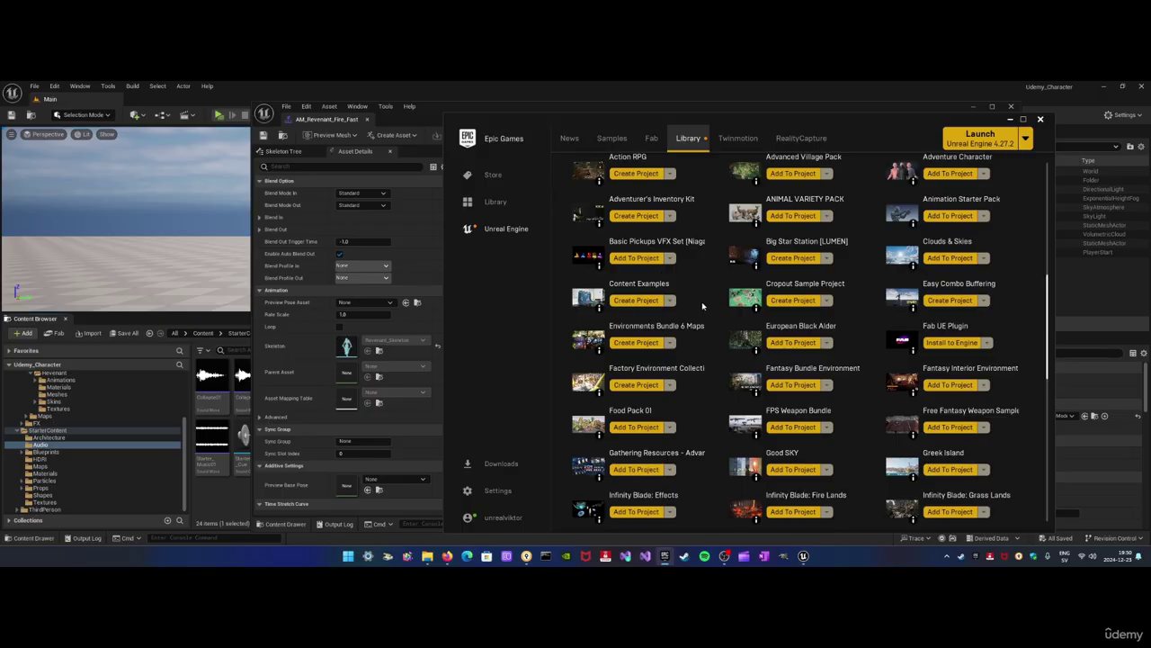
scroll(706, 310, down, 1)
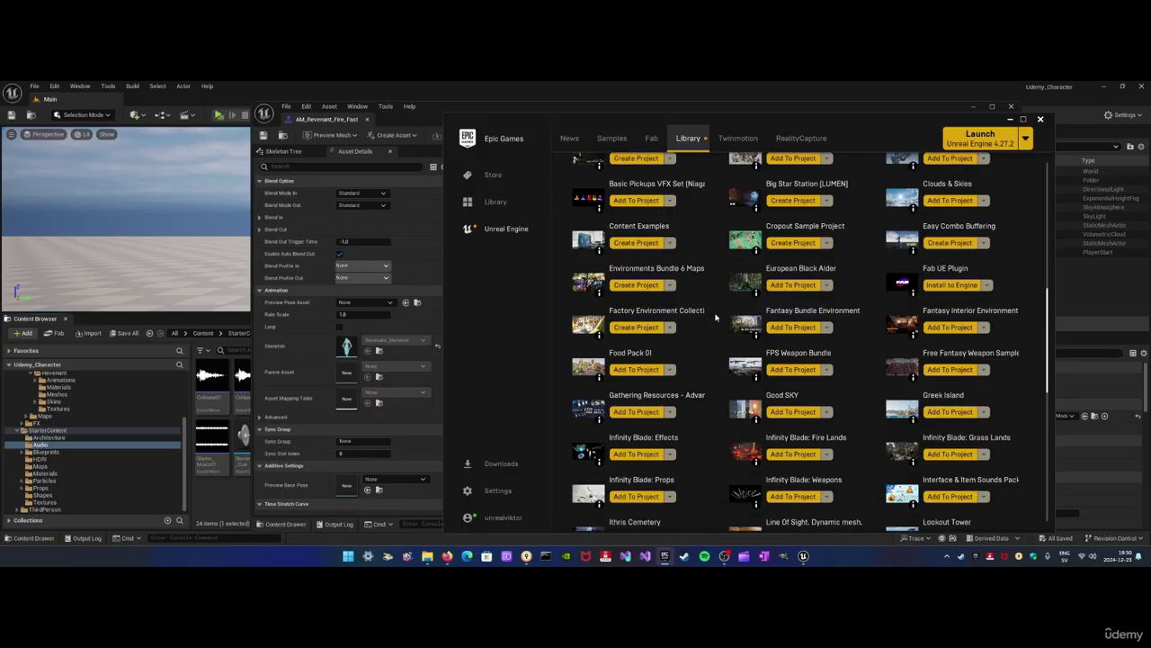
scroll(716, 317, down, 1)
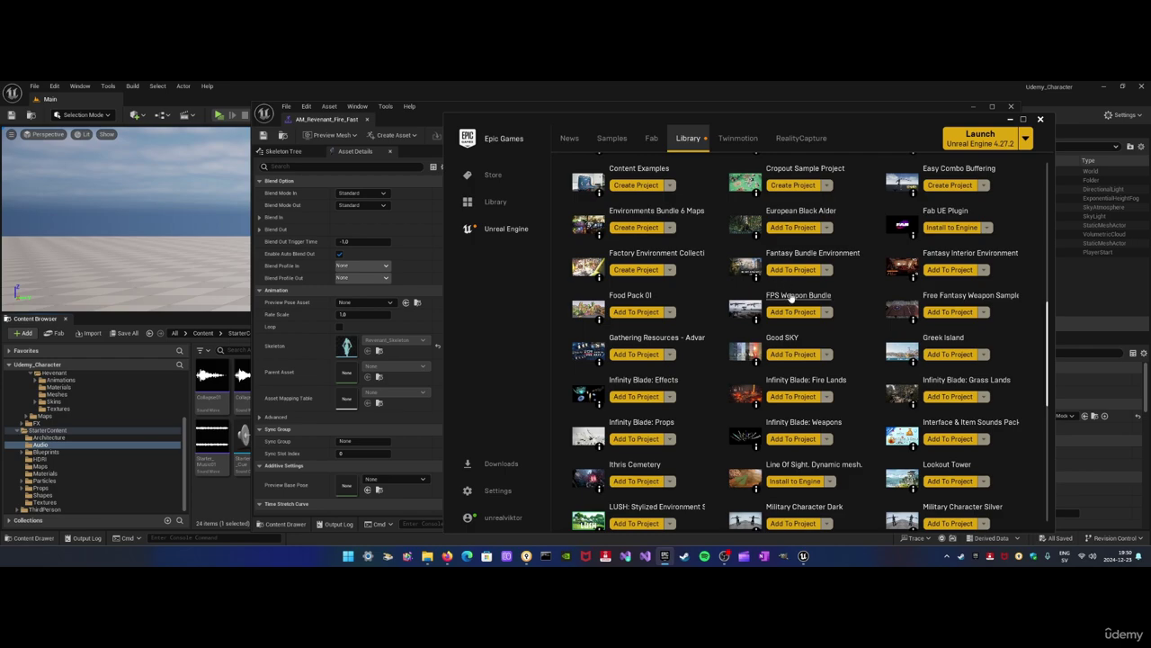
Add FPS Weapon Bundle to the Udemy_Character project, showing all projects and choosing asset version 4.27
click(794, 312)
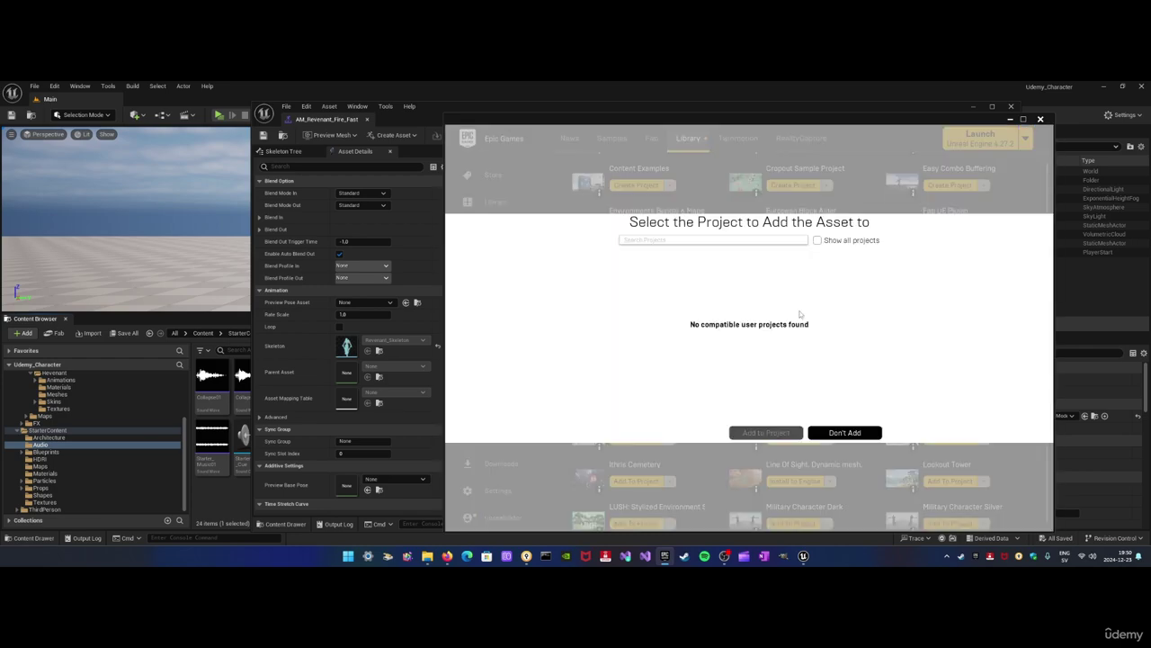
click(818, 241)
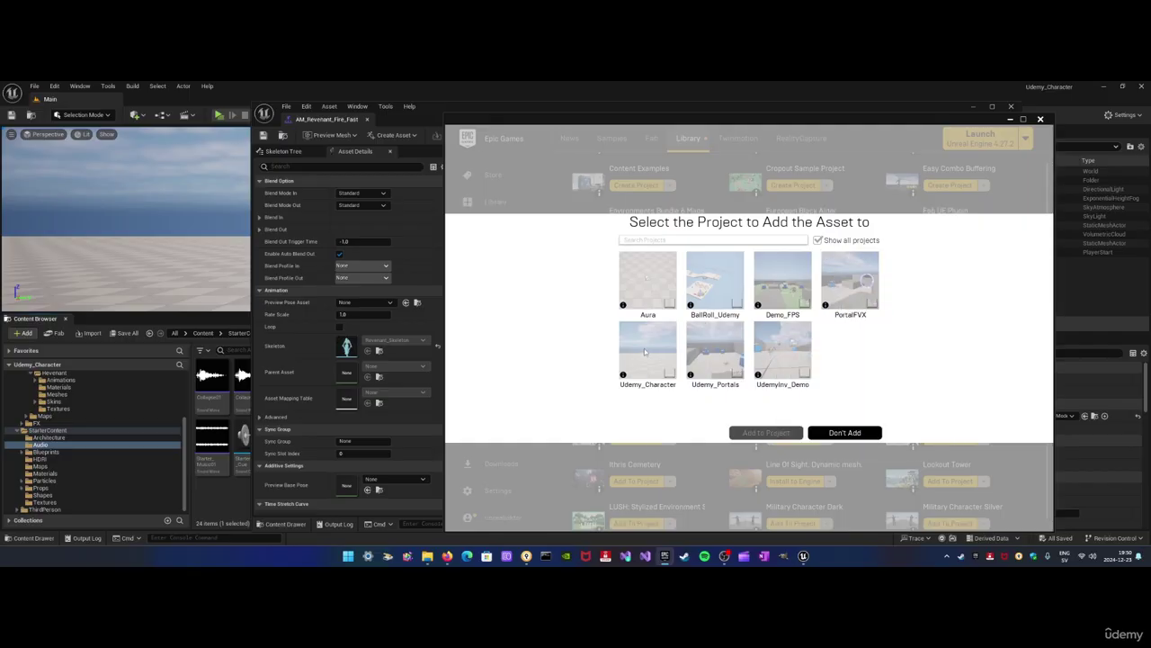
click(648, 355)
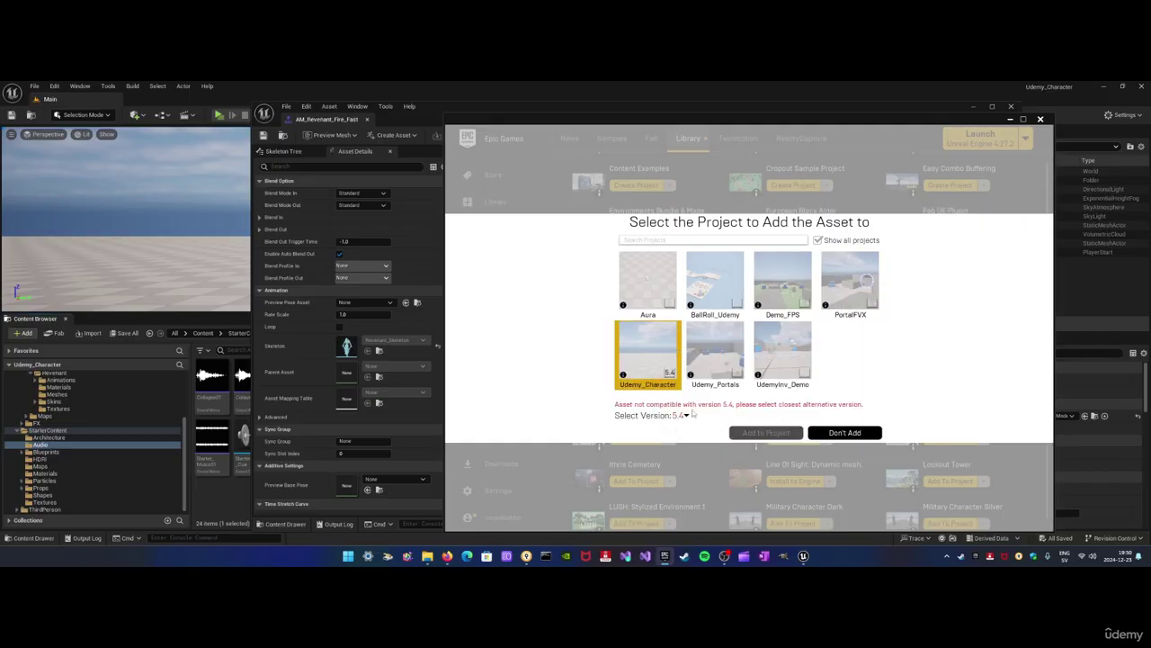
click(685, 416)
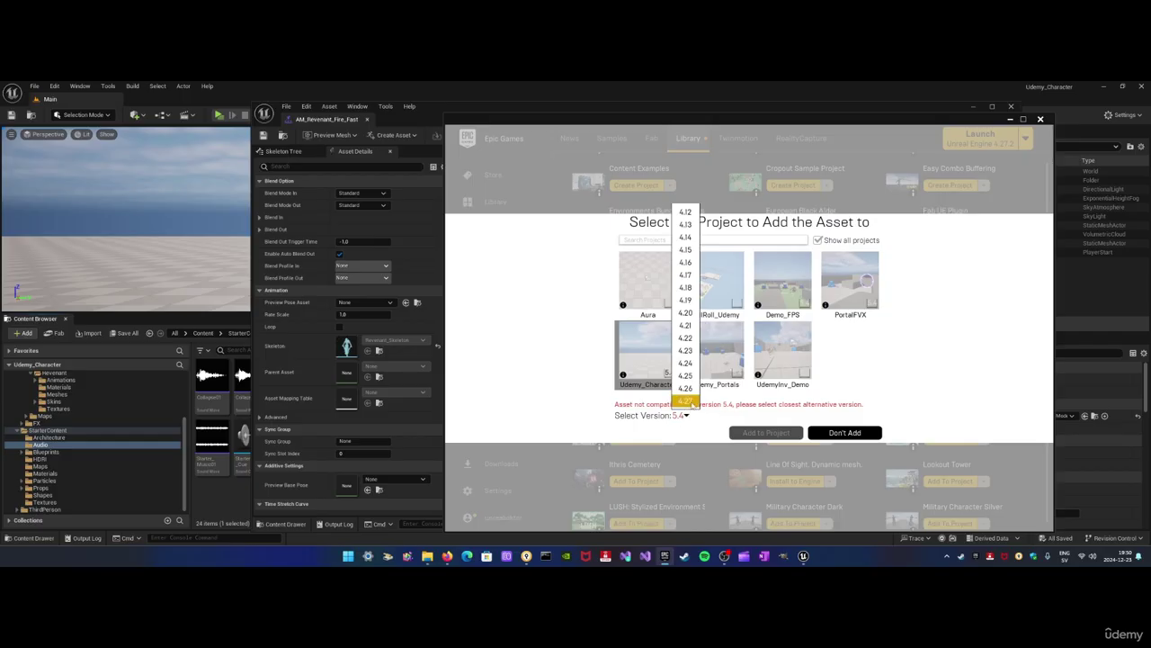
click(685, 400)
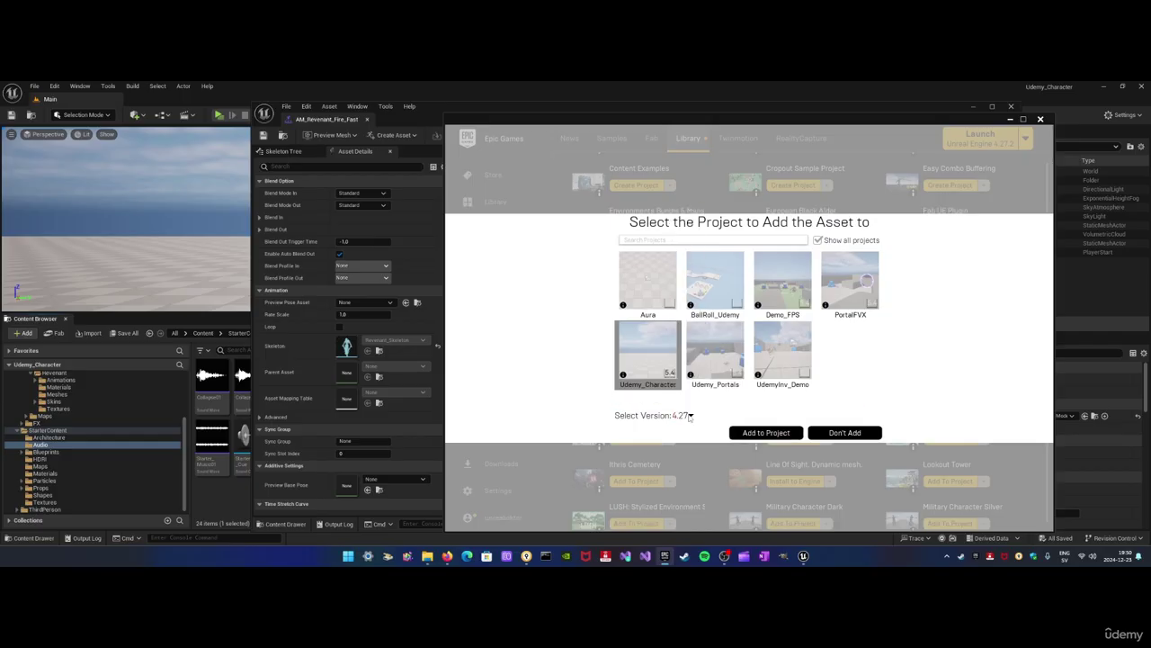
click(758, 432)
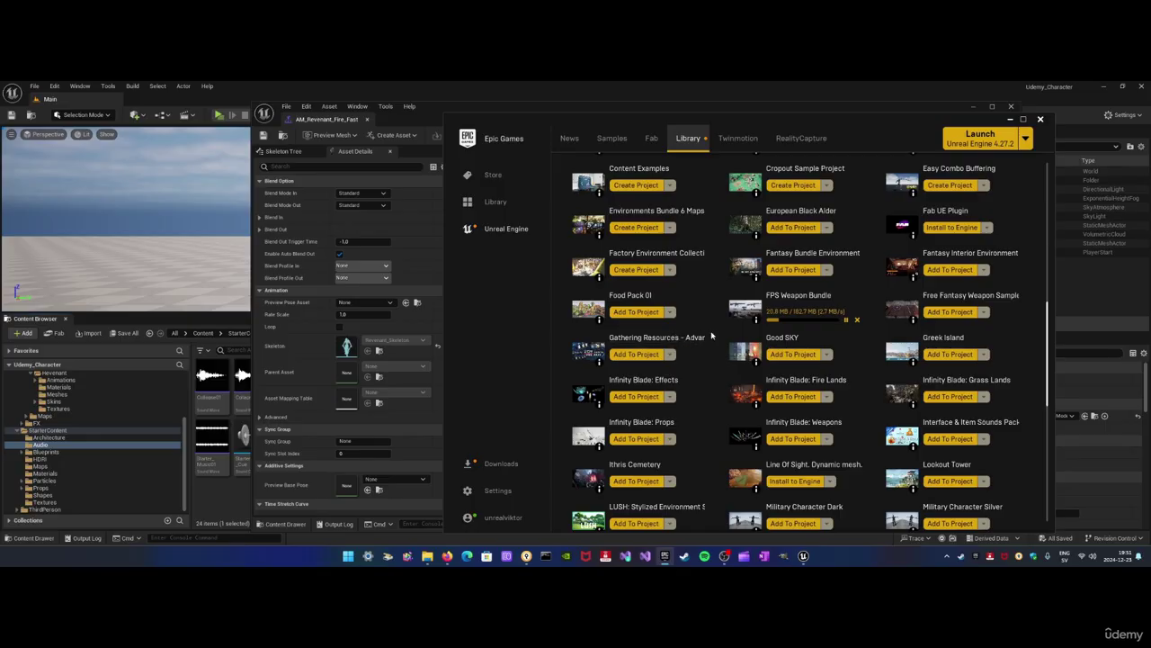
Open the Fab page of FPS Weapon Bundle from the library and examine its description, supported engine versions and tags
scroll(748, 331, up, 3)
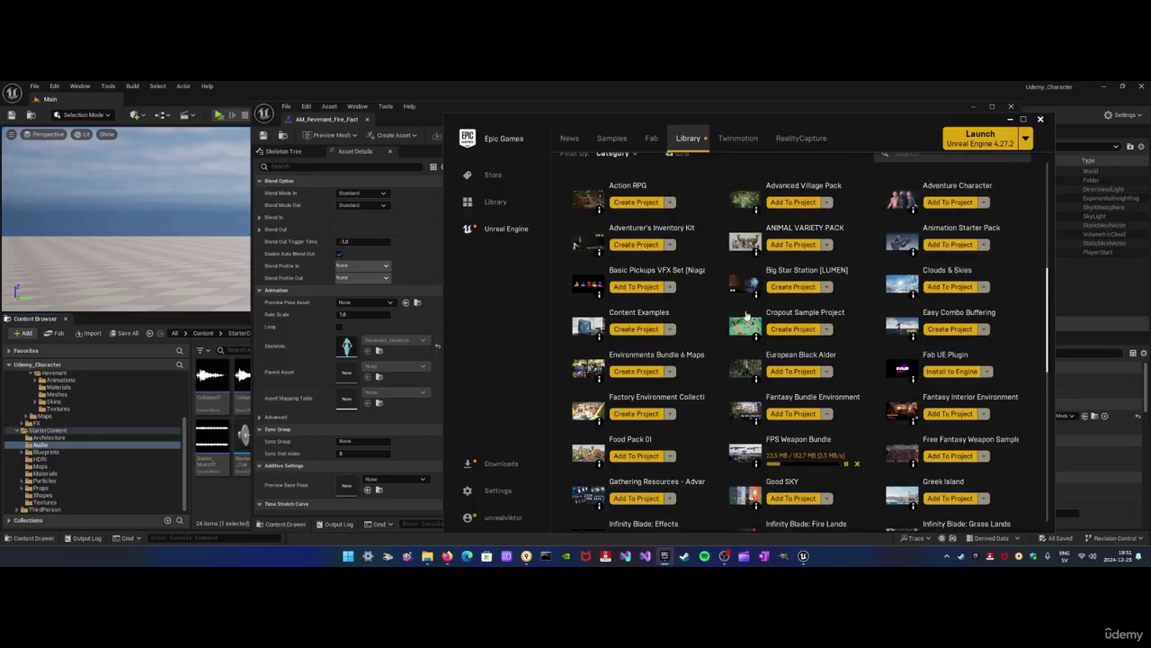
scroll(745, 315, up, 2)
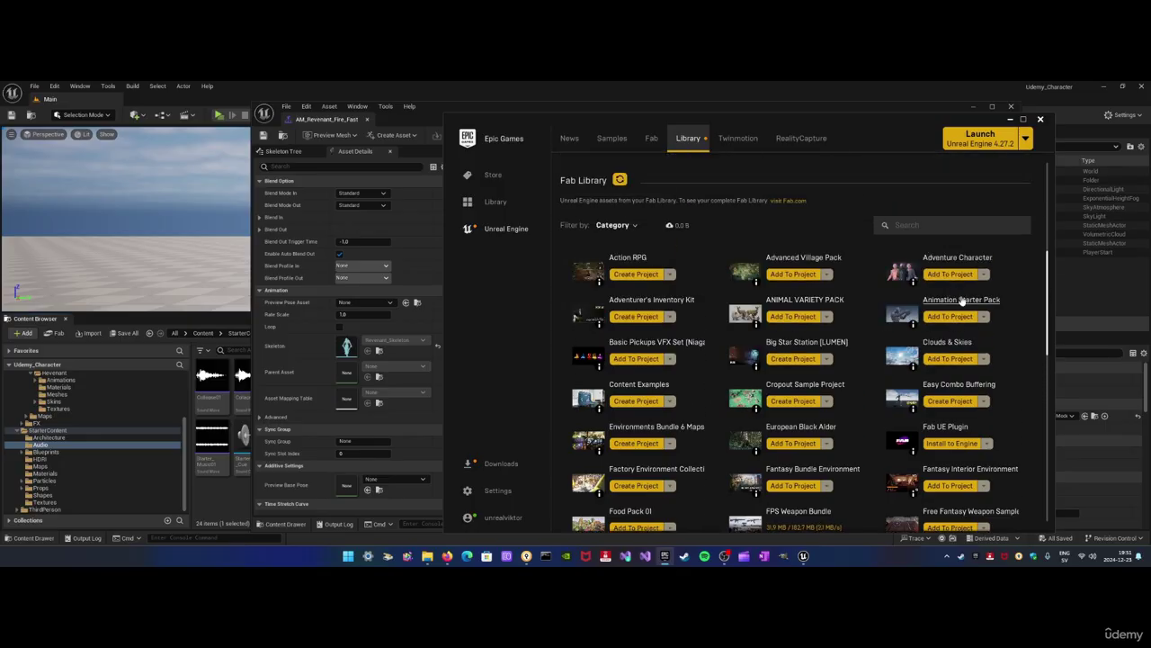
scroll(755, 349, down, 2)
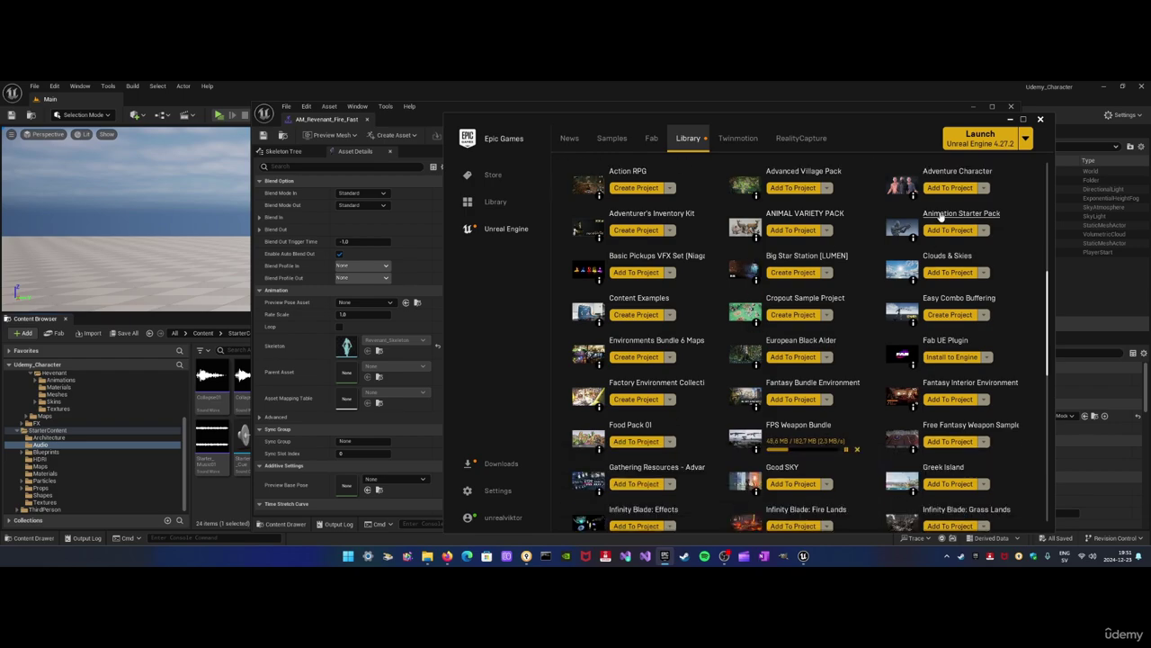
click(803, 427)
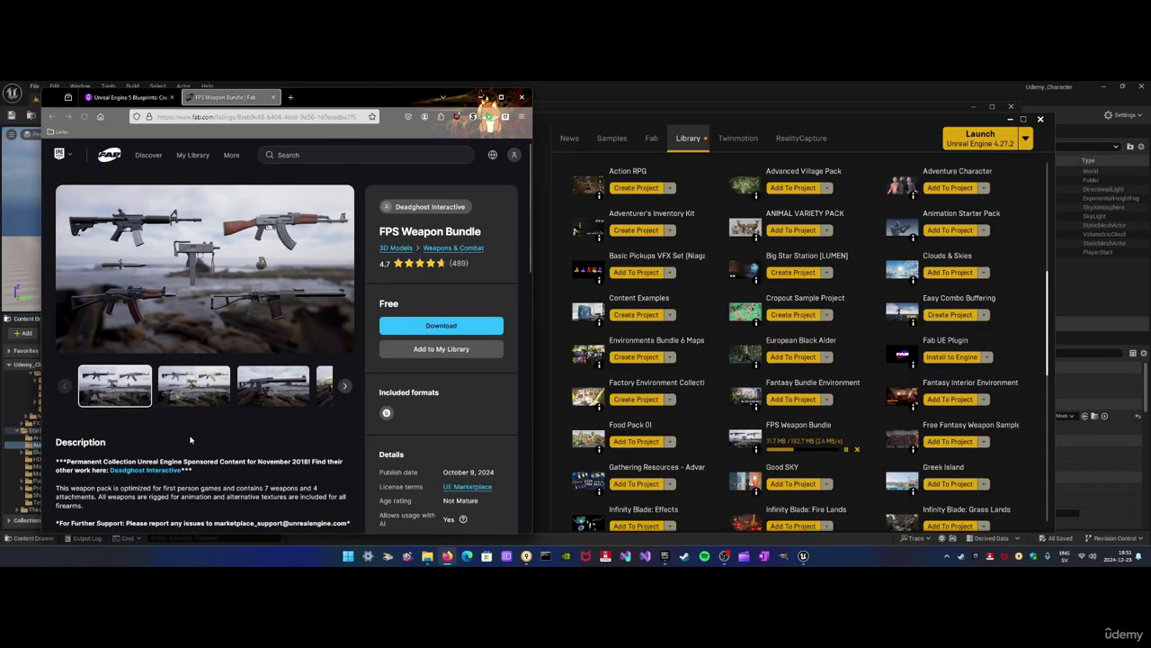
scroll(135, 288, down, 3)
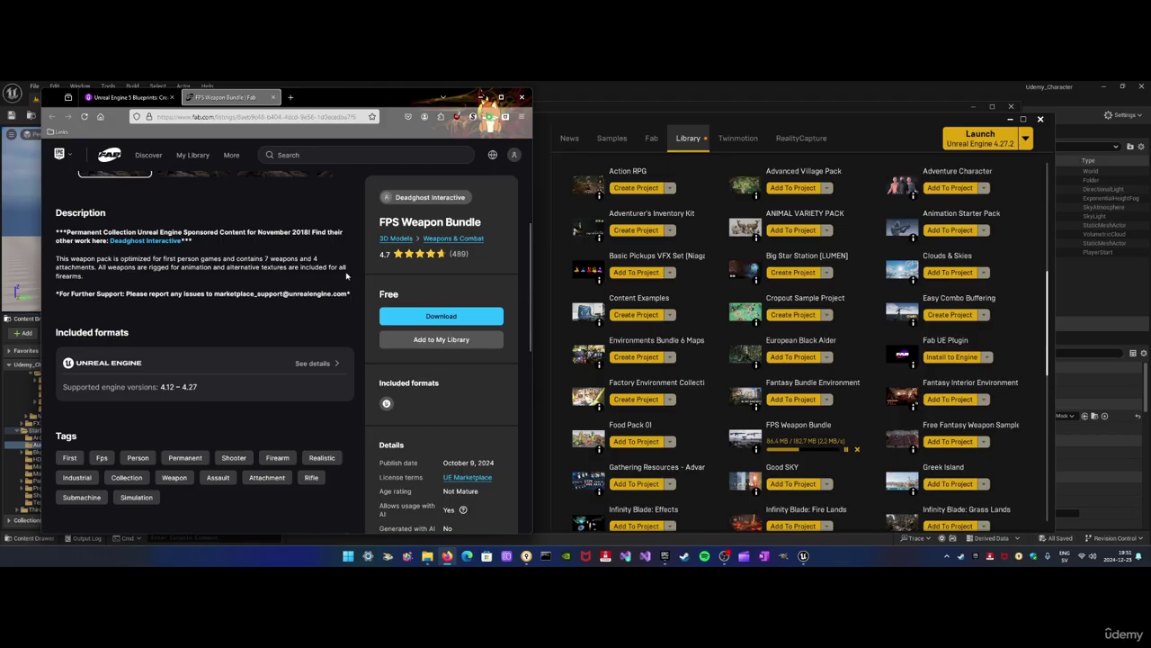
scroll(253, 310, down, 3)
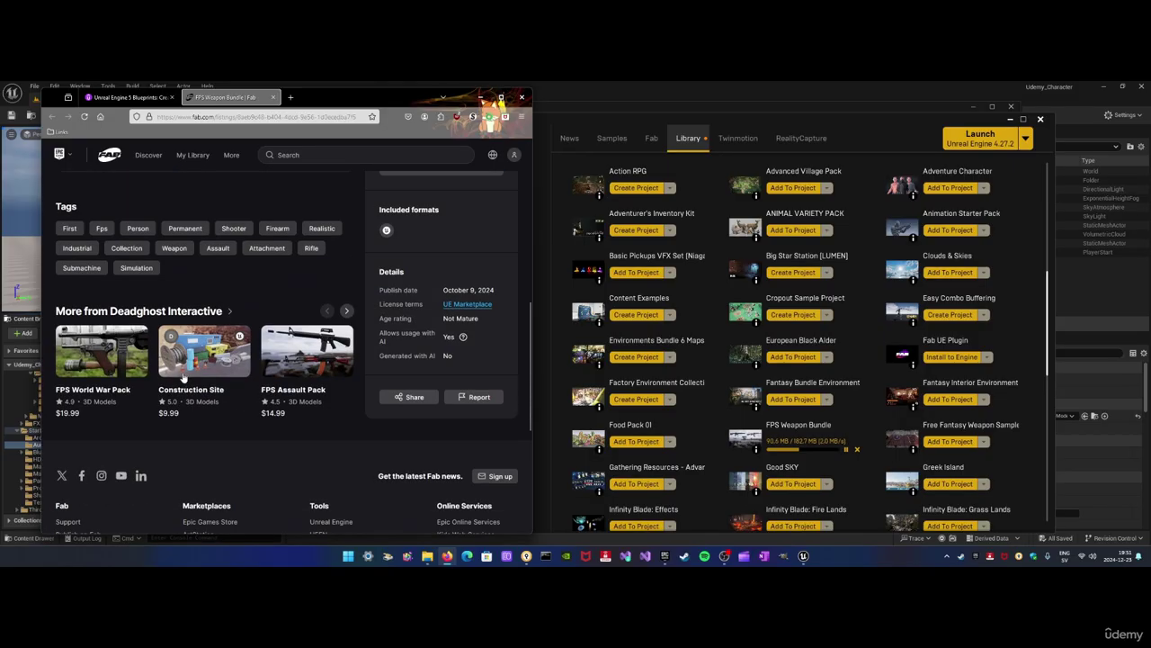
scroll(198, 333, up, 3)
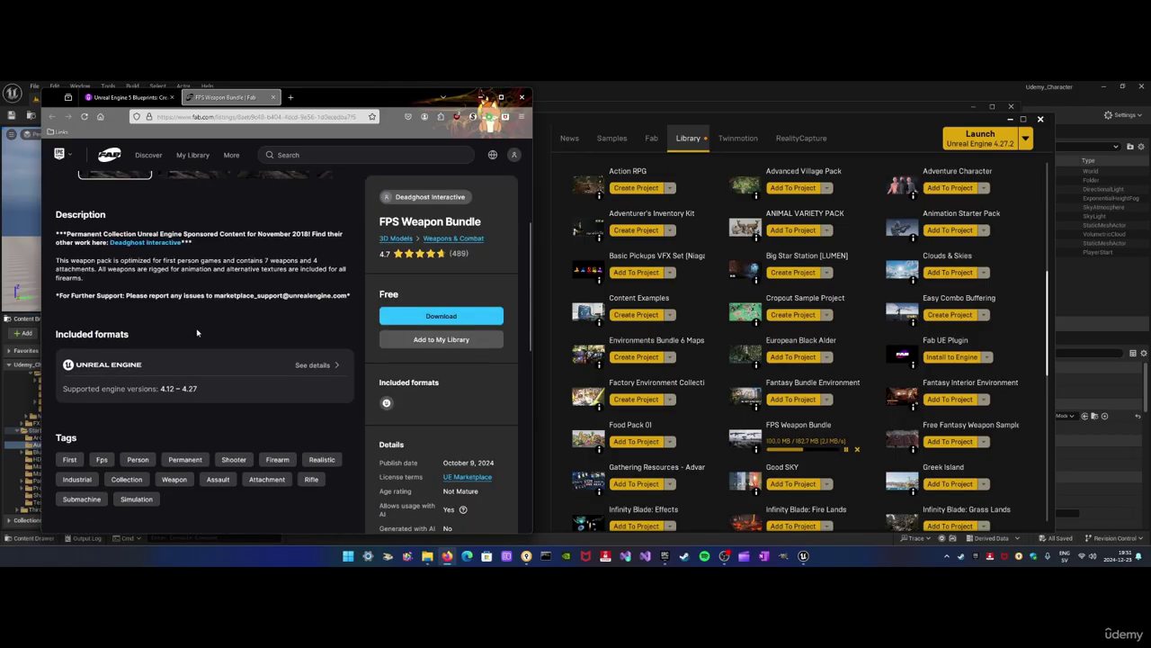
scroll(198, 332, up, 2)
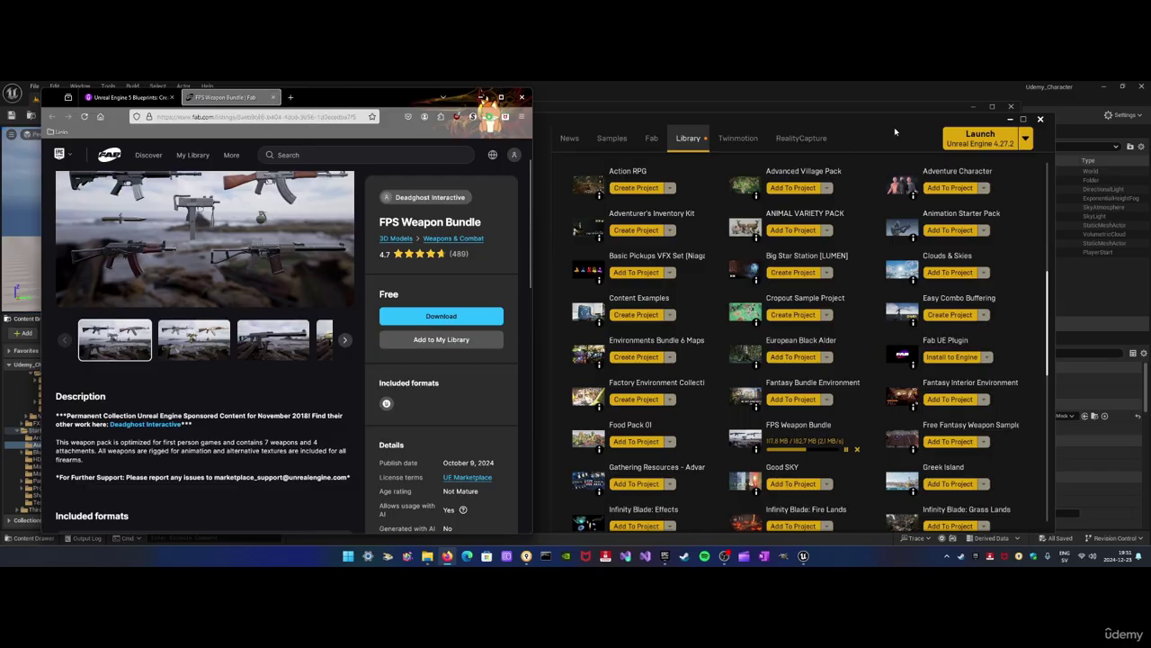
Open the Animation Starter Pack's Fab page, examine its description and supported versions, and minimise the browser
click(950, 223)
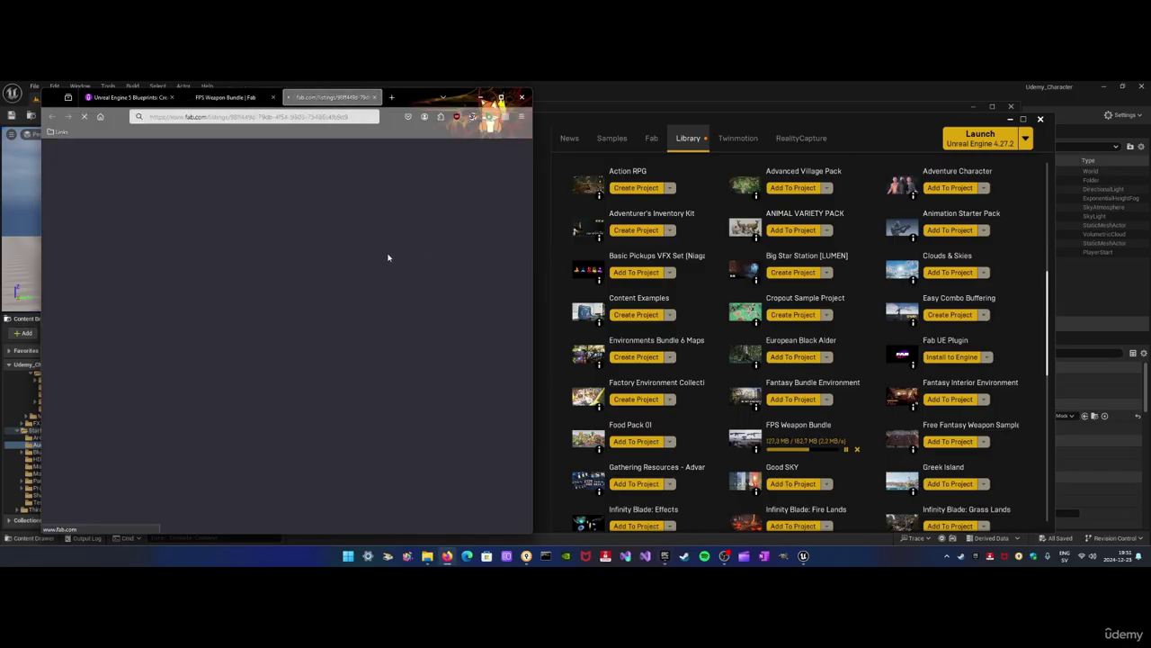
scroll(251, 382, down, 2)
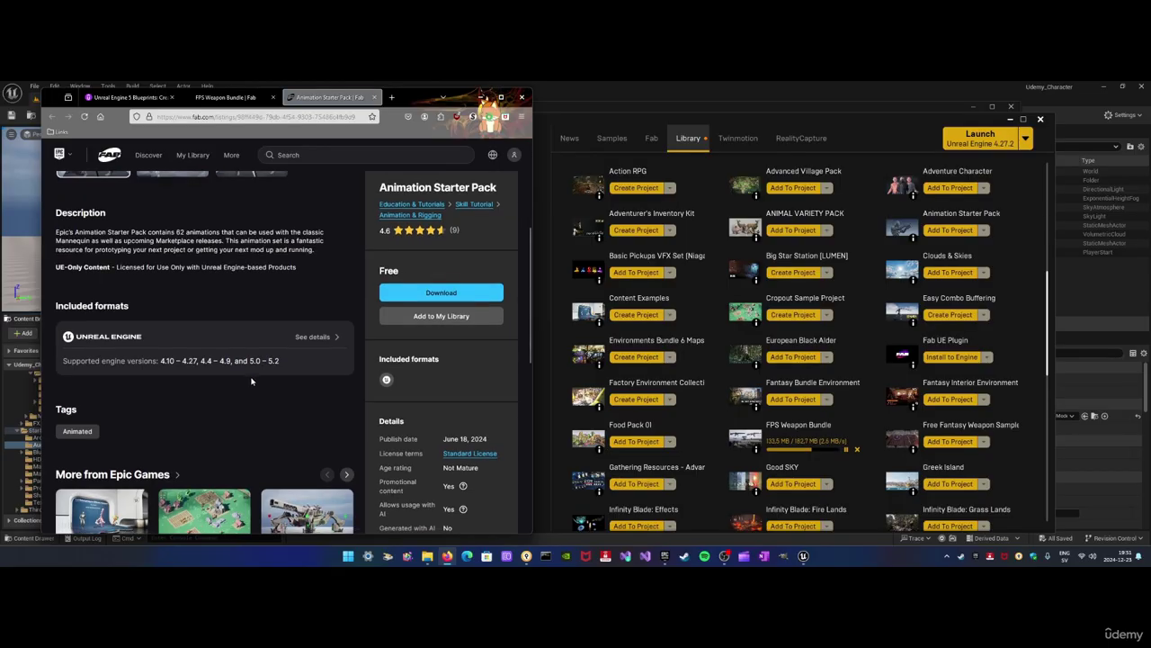
scroll(222, 389, down, 5)
scroll(217, 384, up, 10)
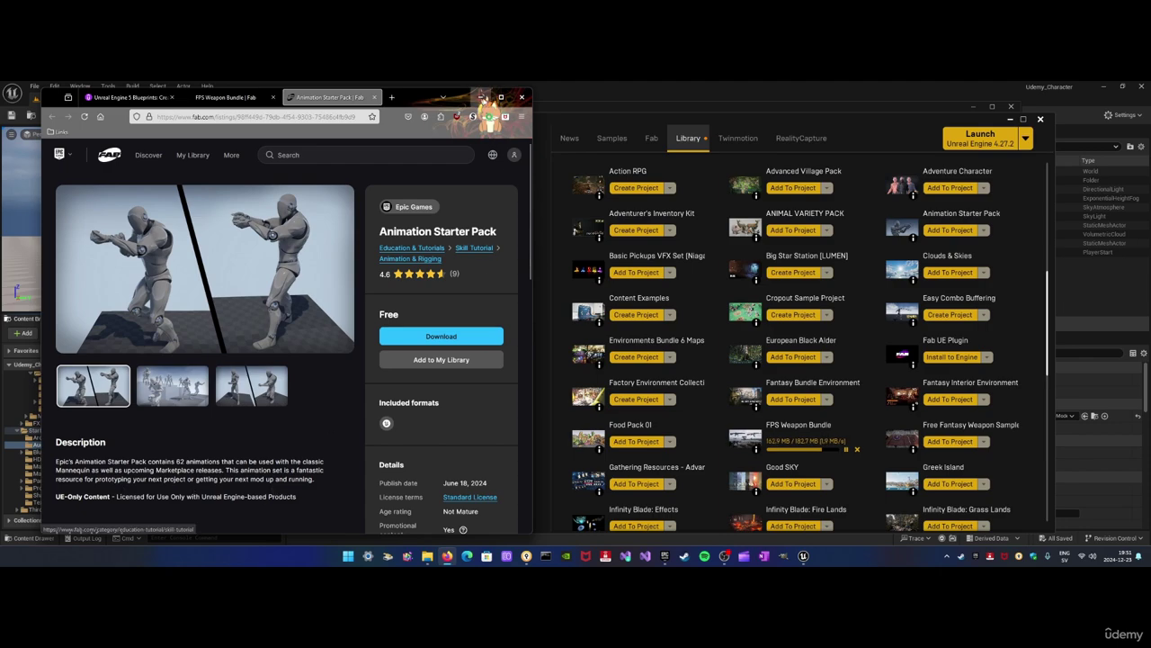
click(229, 98)
click(142, 101)
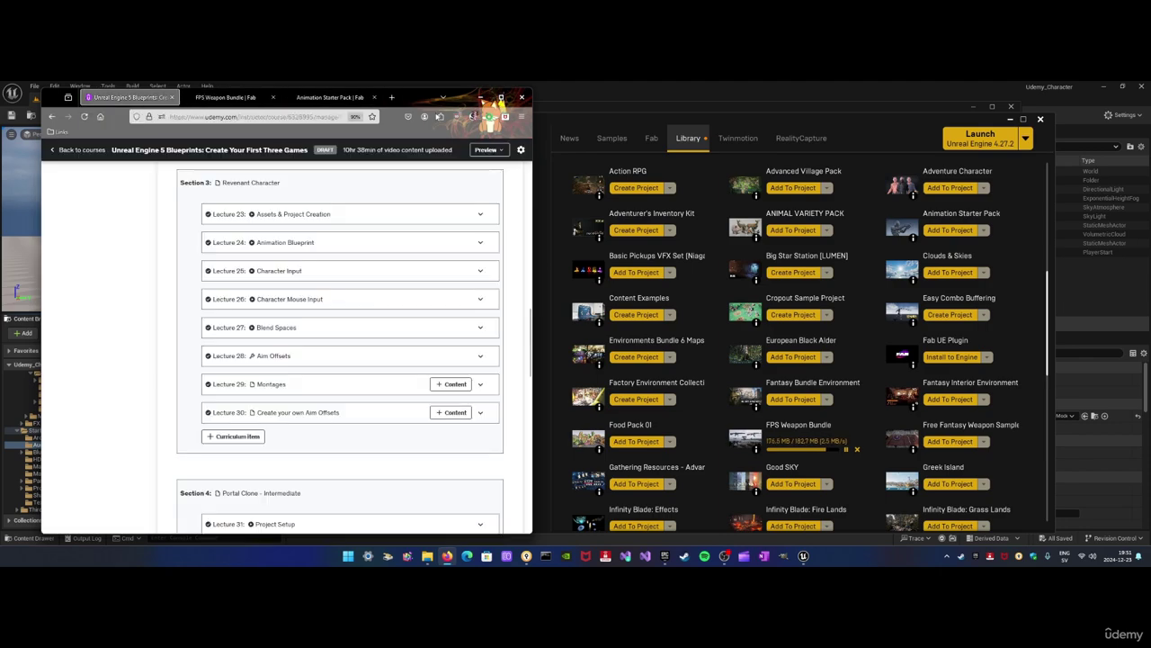
click(483, 97)
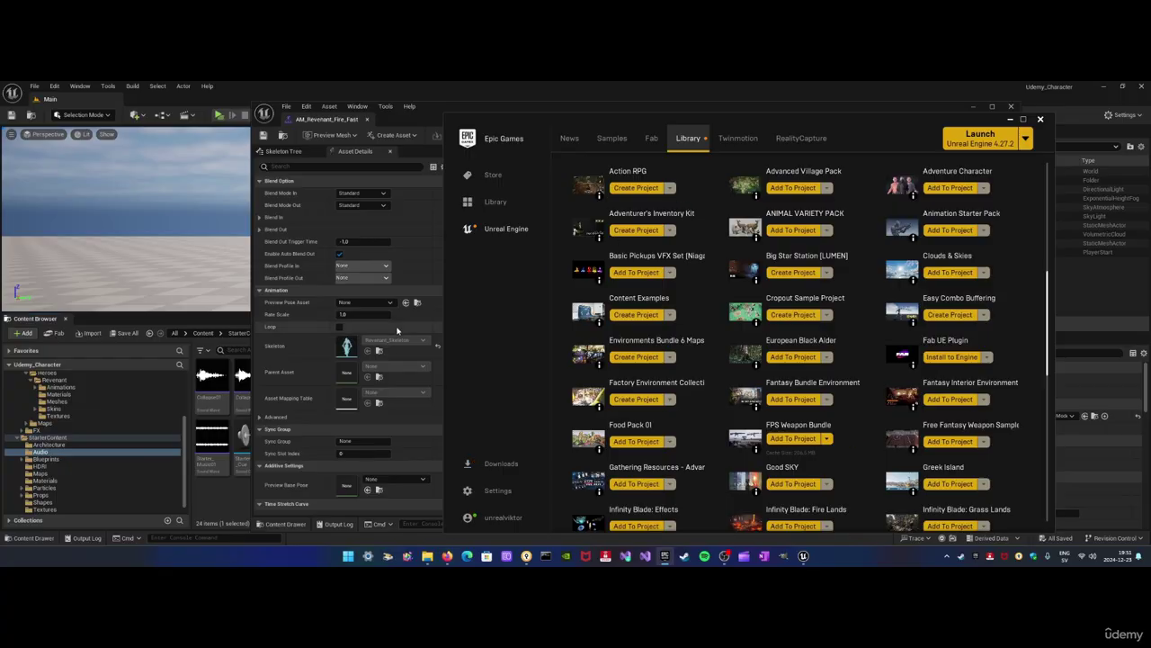
Move the AM_Revenant_Fire_Fast editor window aside to expose more of the Content Browser, and return to the Epic Games Launcher
click(230, 504)
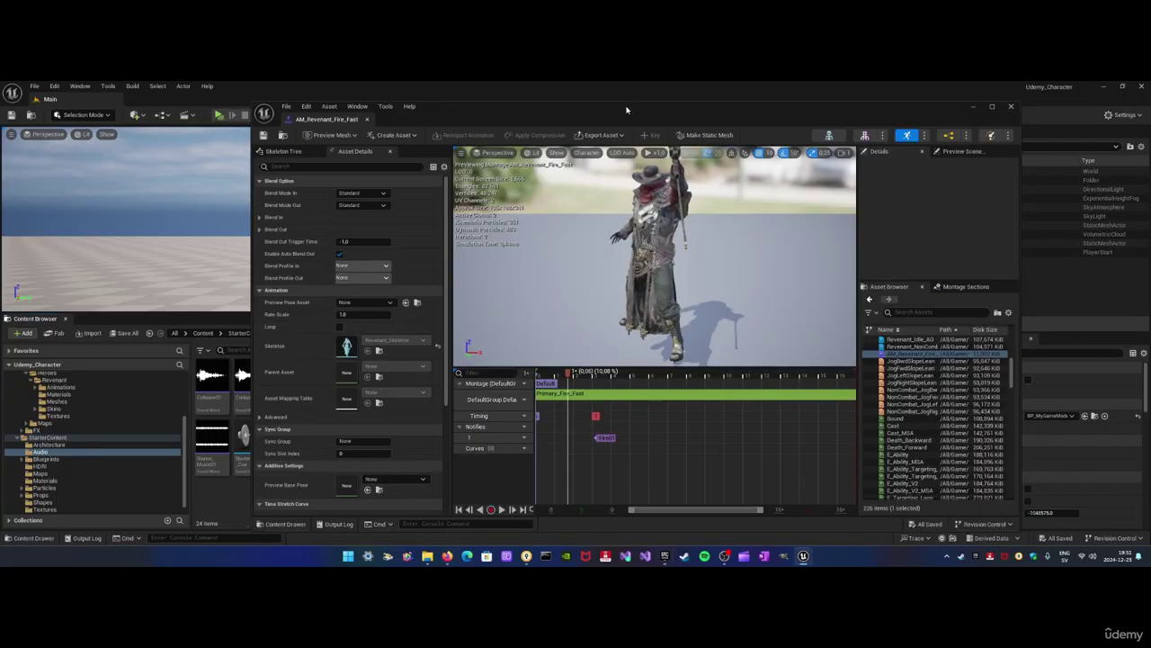
drag(627, 109, 657, 112)
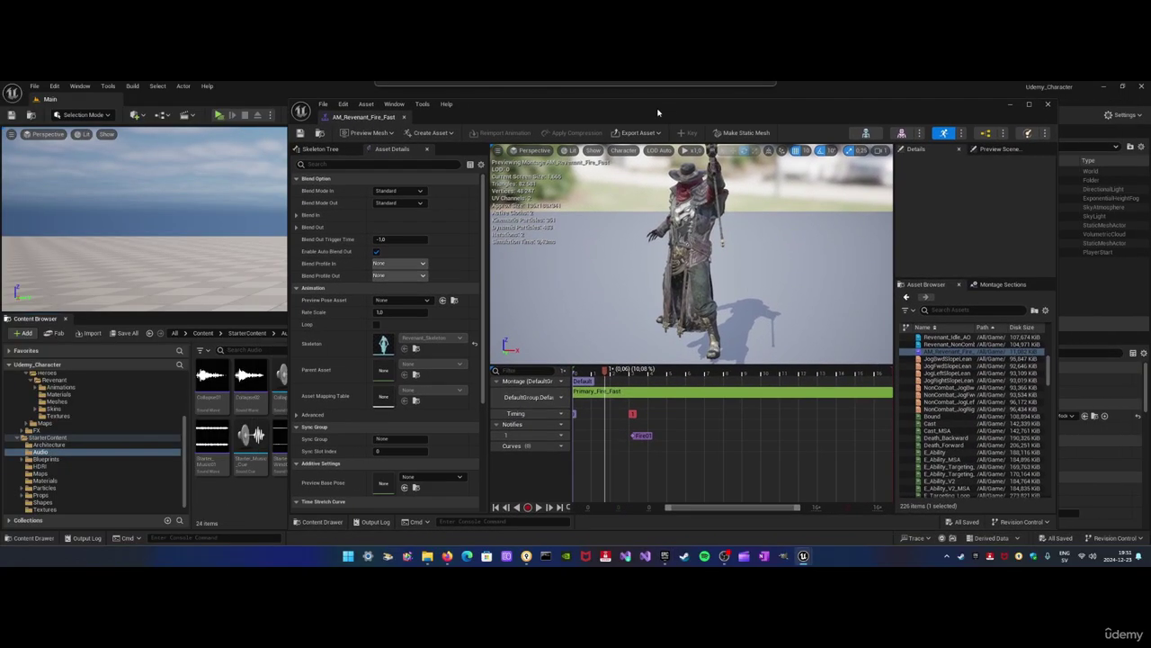
click(664, 556)
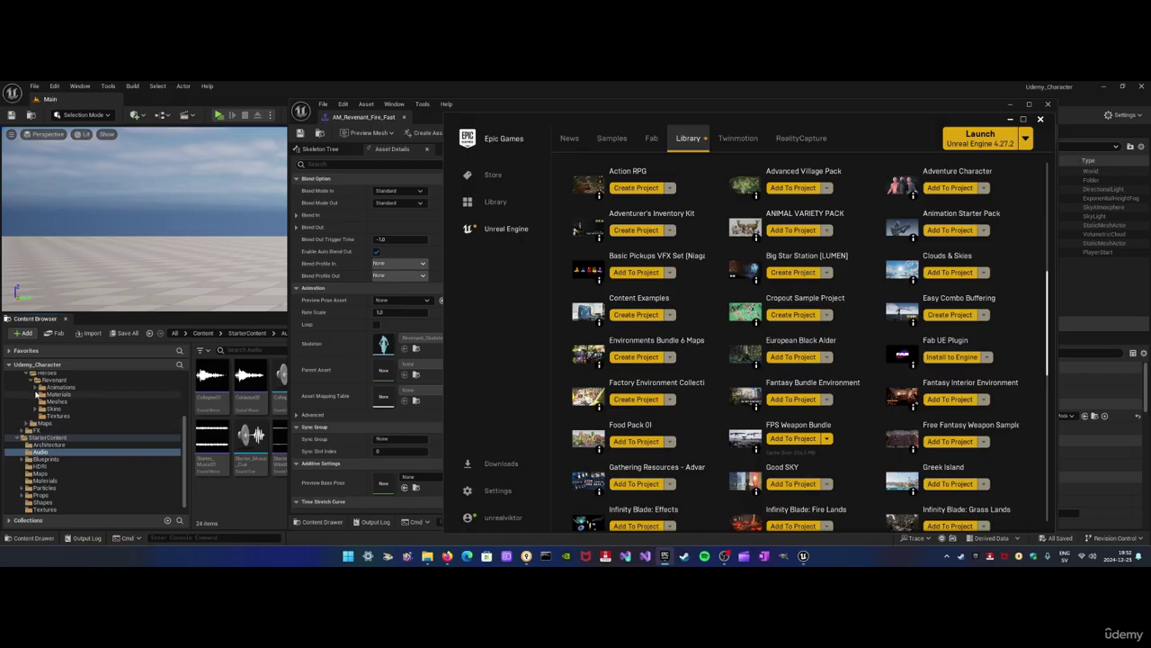
Collapse the ParagonRevenant and StarterContent folders in the Content Browser tree
scroll(58, 404, up, 2)
click(57, 410)
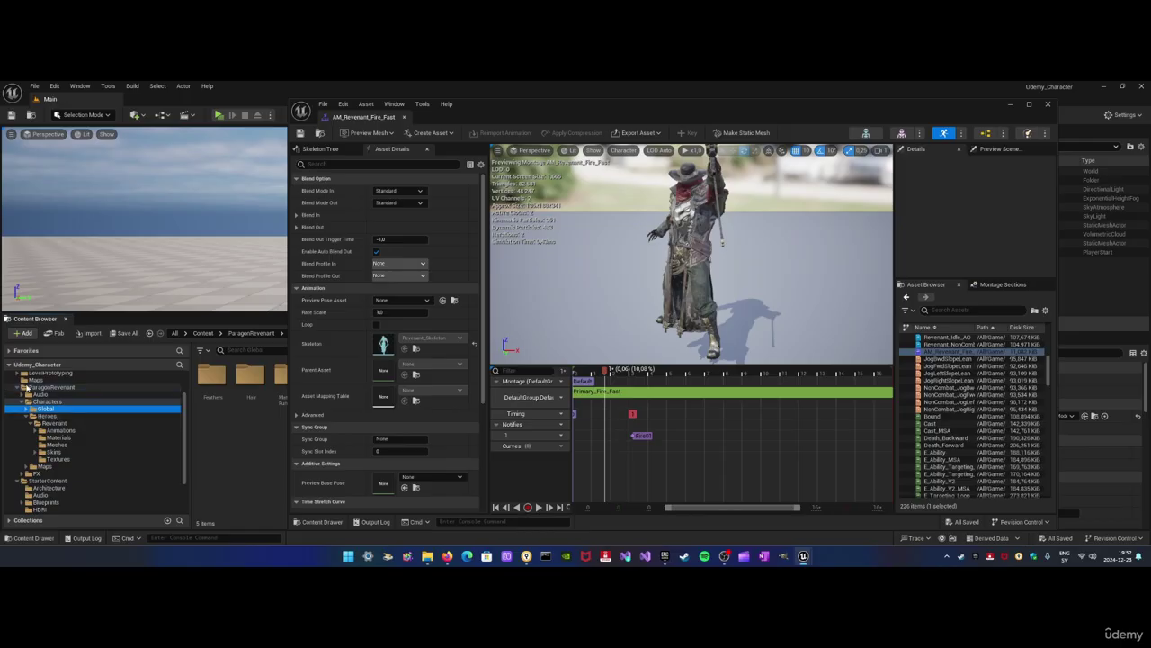
click(47, 387)
click(20, 387)
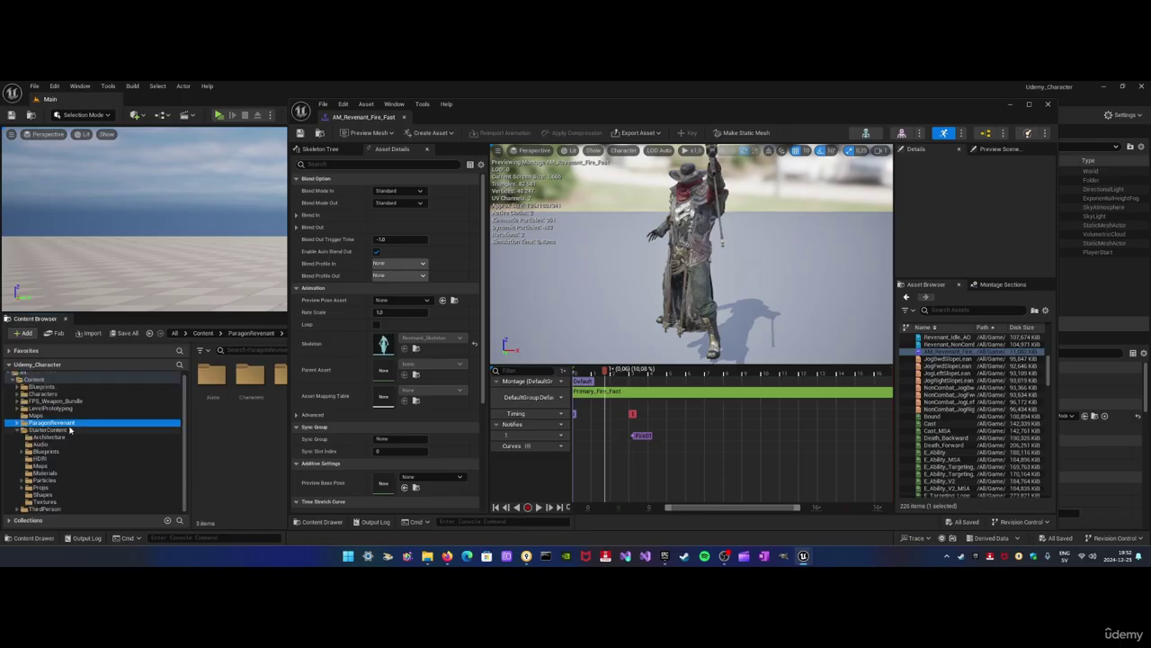
click(18, 430)
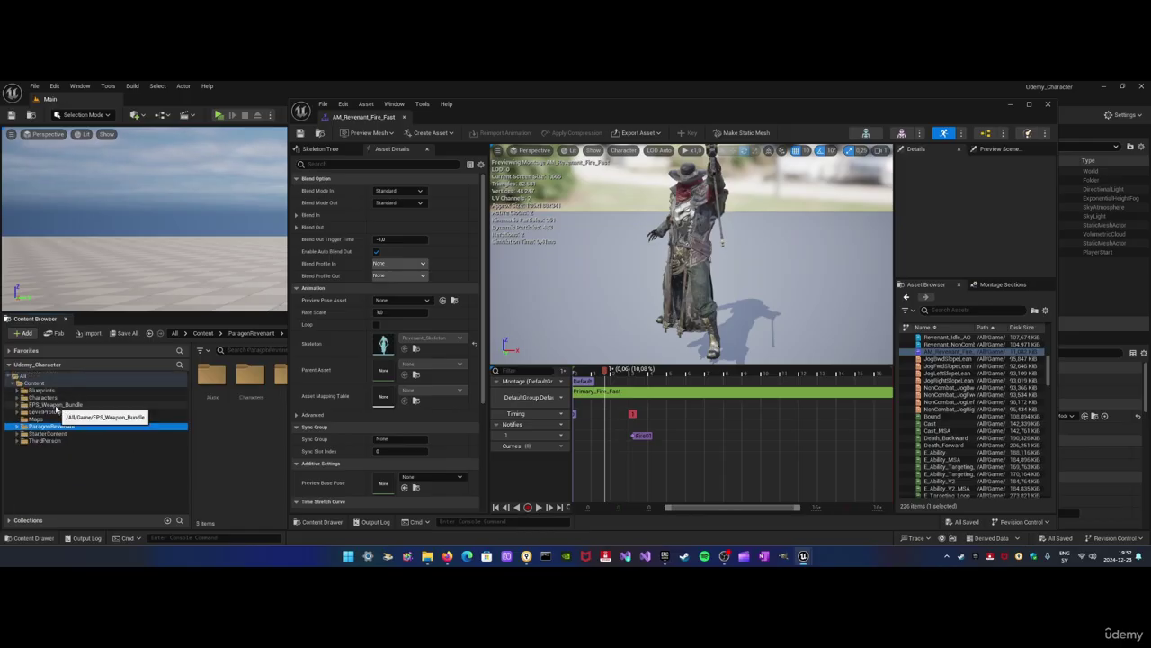
Browse FPS_Weapon_Bundle's Weapons folder and its Textures subfolder, moving the montage editor window aside to see more folders
click(54, 405)
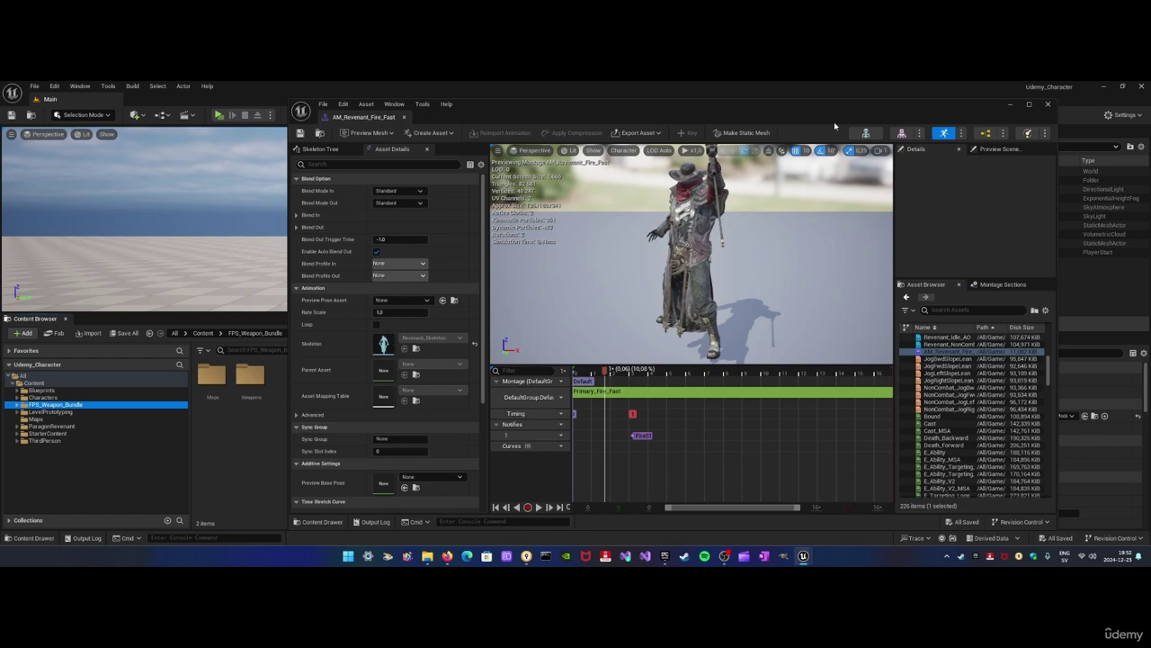
double_click(250, 376)
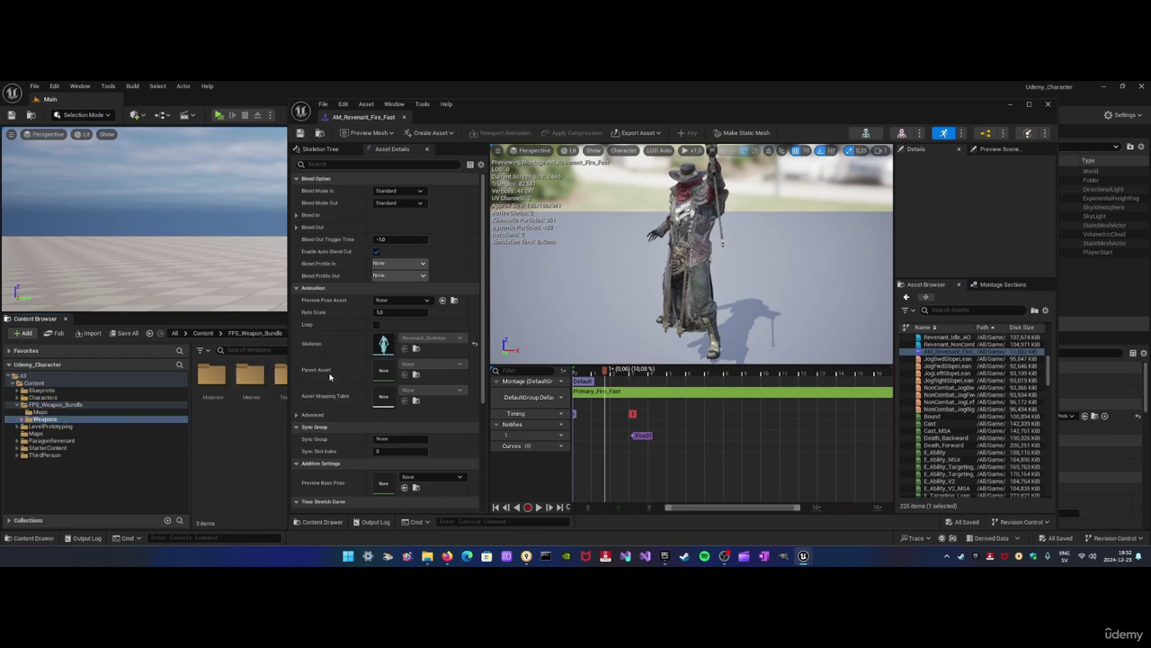
drag(601, 121, 662, 118)
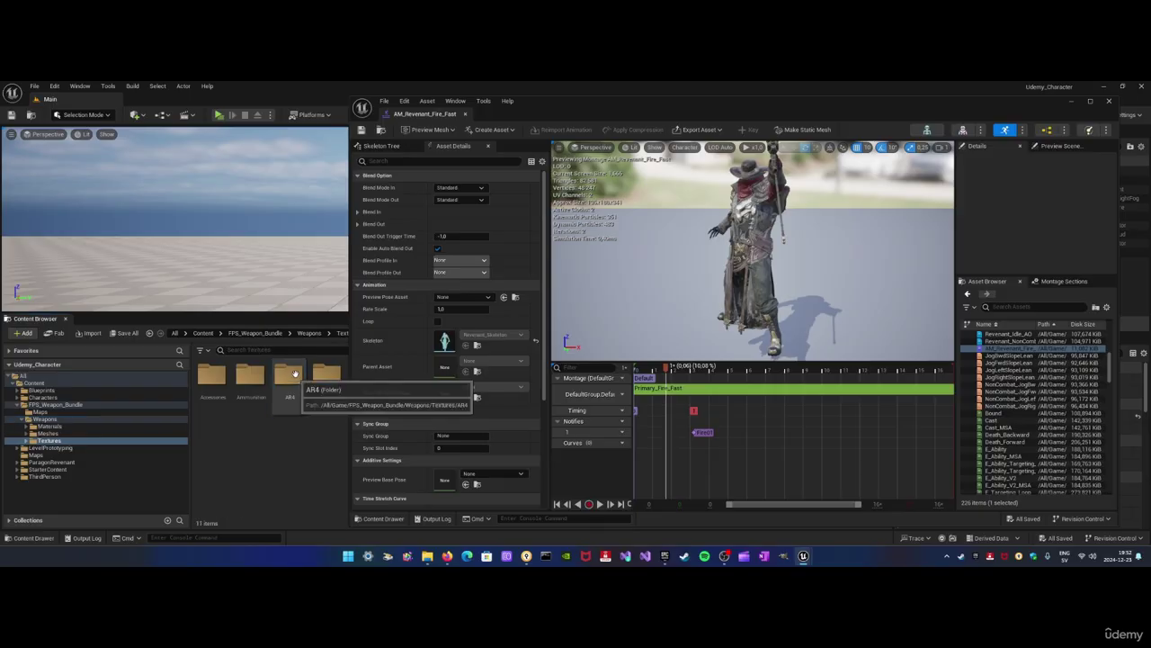
double_click(288, 376)
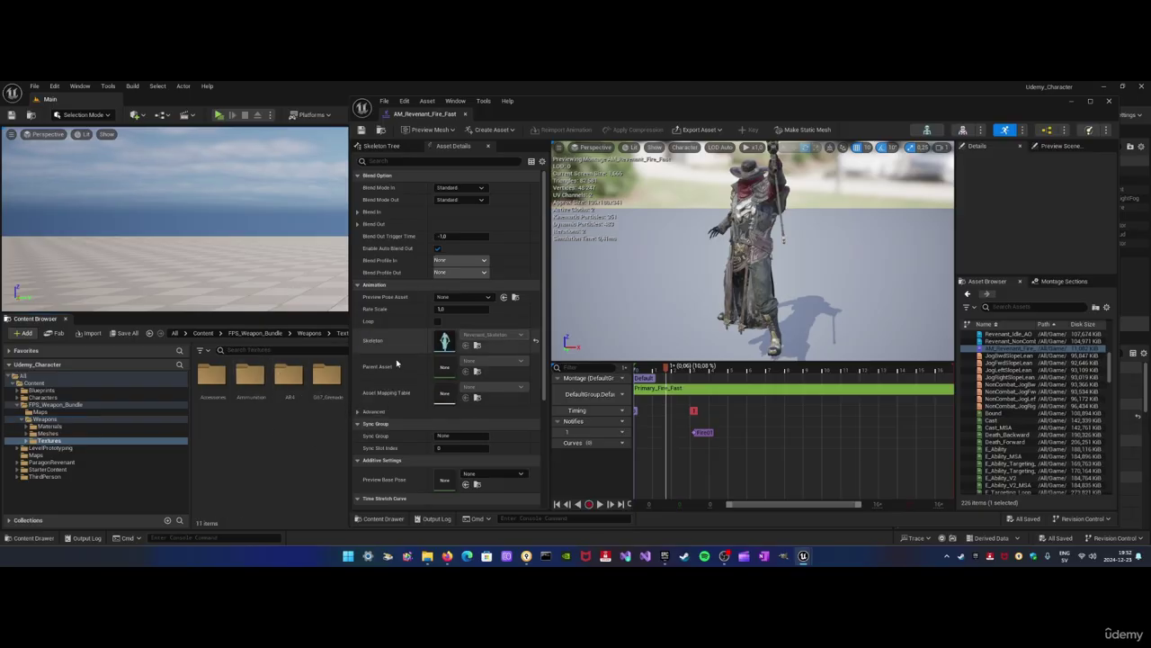
Search the available sounds for "fire" on the montage's Fire01 sound notify, and delete that notify from the timeline
click(703, 431)
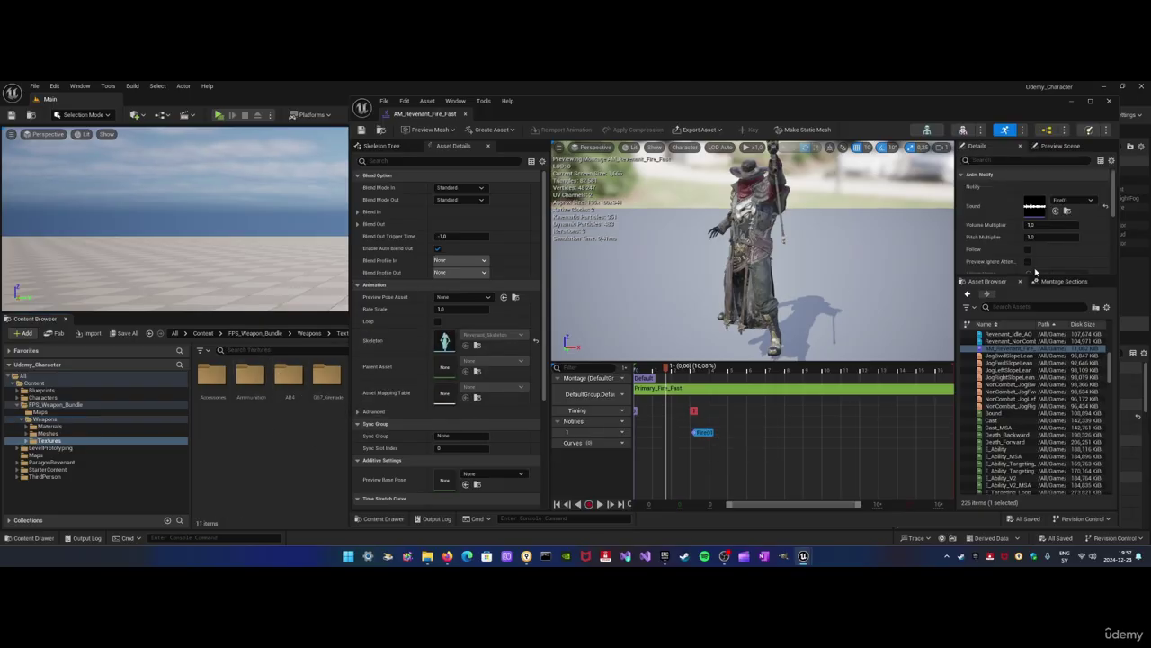
click(1075, 199)
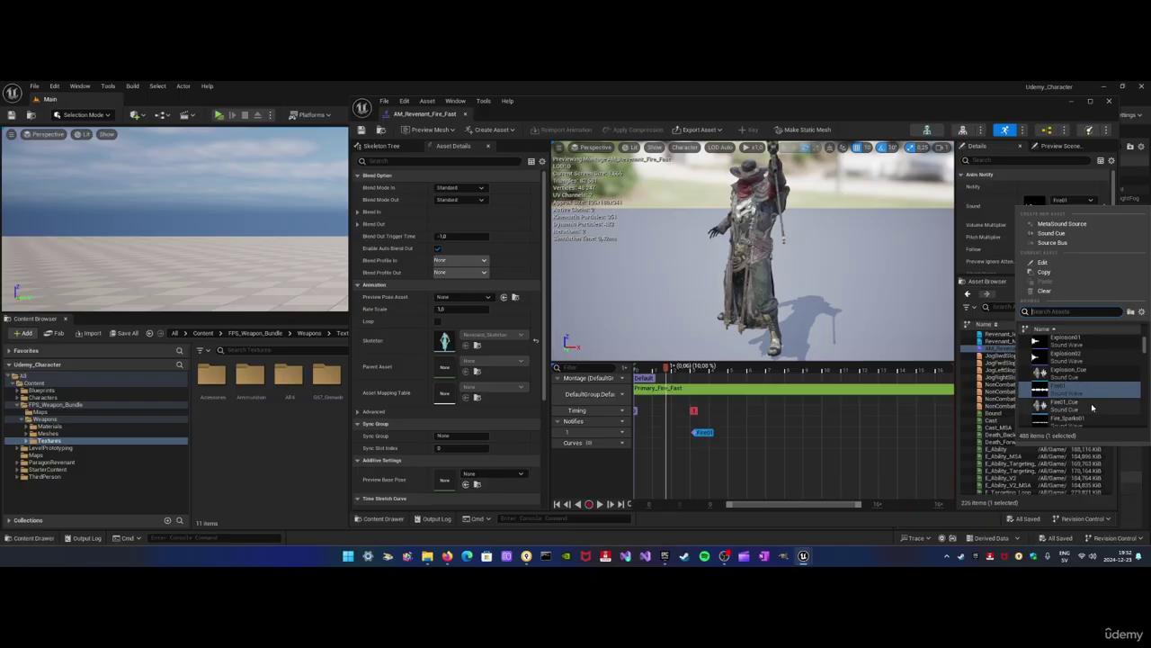
scroll(1092, 408, down, 2)
scroll(1093, 408, down, 3)
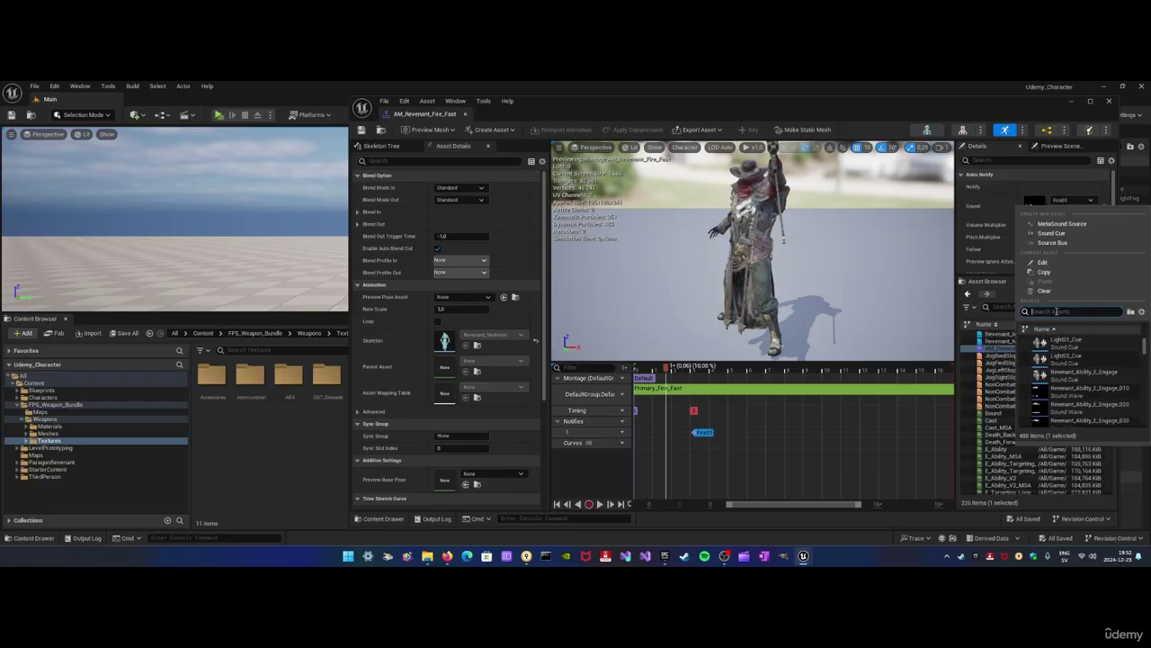
text(fire)
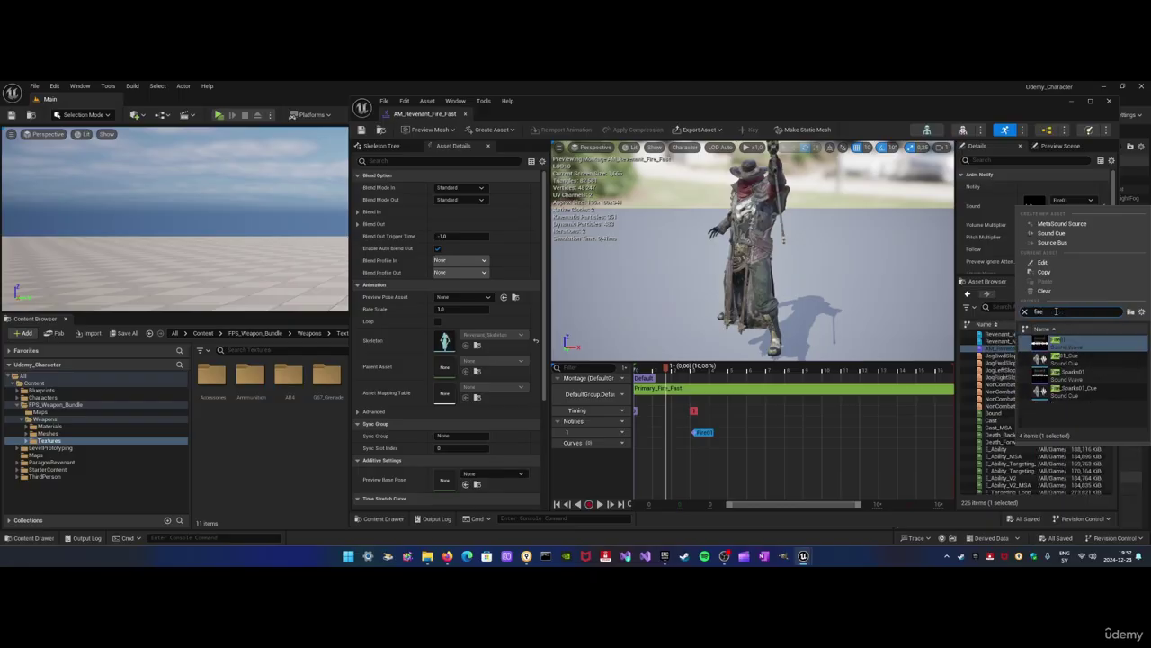
click(1040, 392)
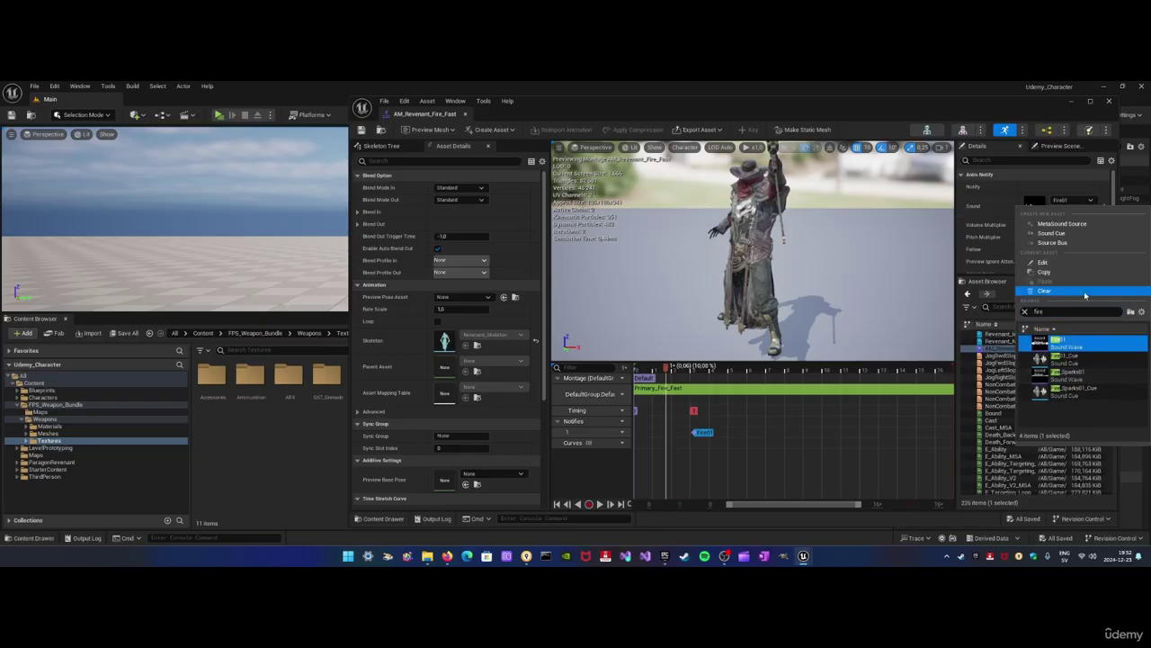
click(711, 441)
key(Delete)
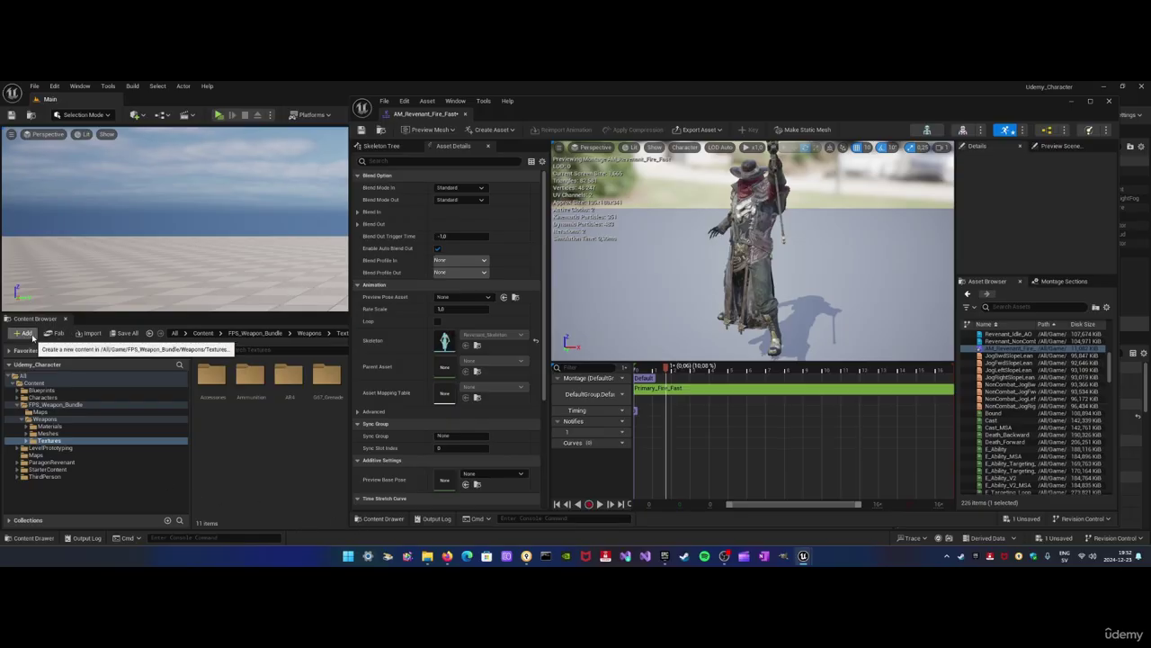
Add the First Person Blueprint feature pack to the project and close the content dialog
click(32, 335)
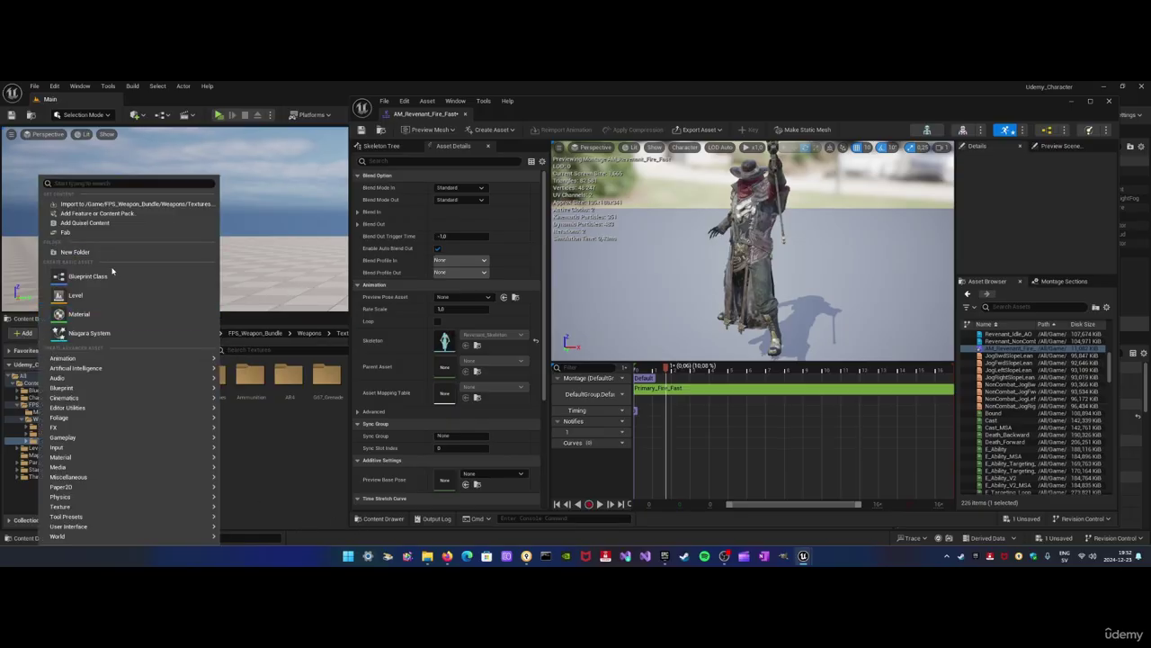
click(109, 214)
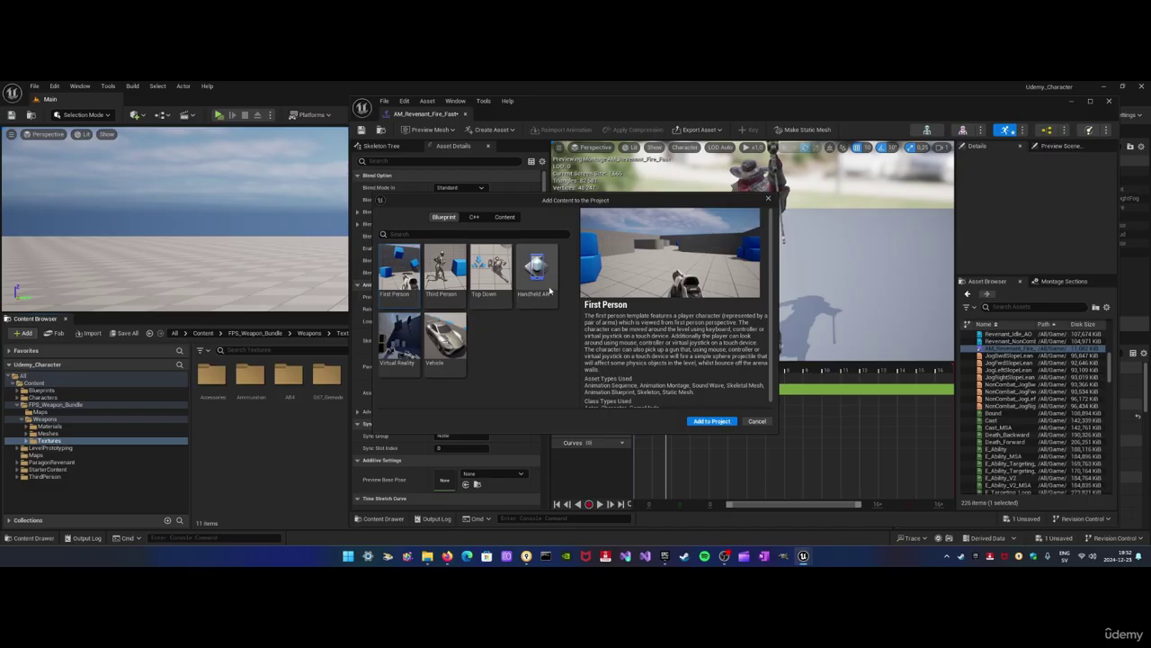
click(711, 421)
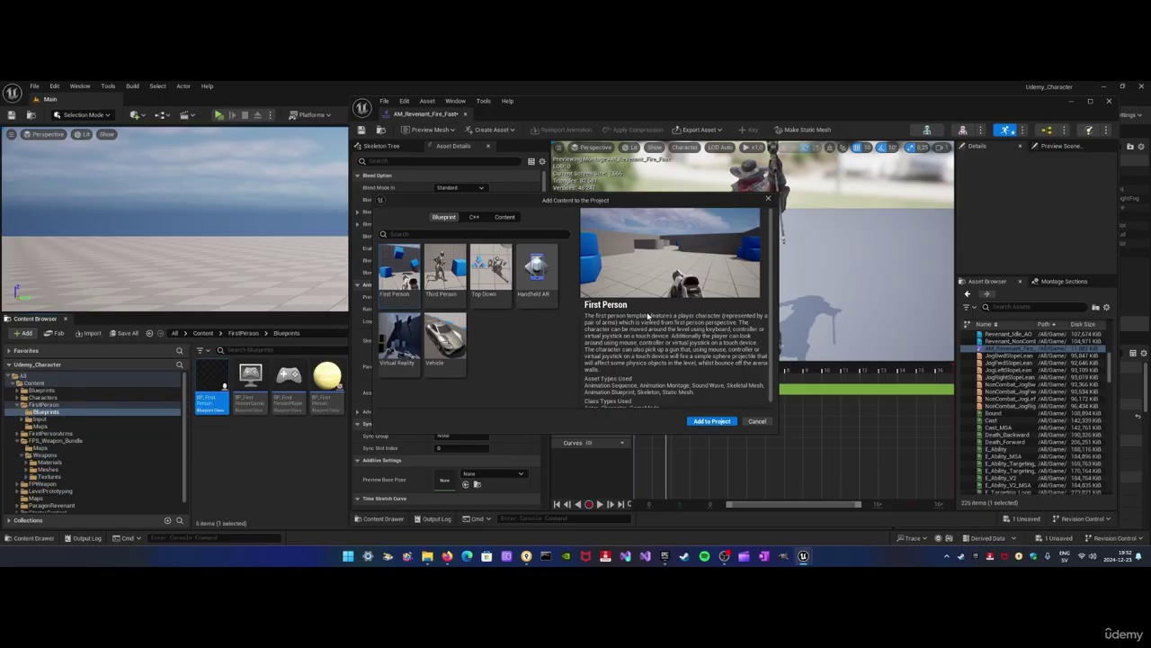
click(769, 199)
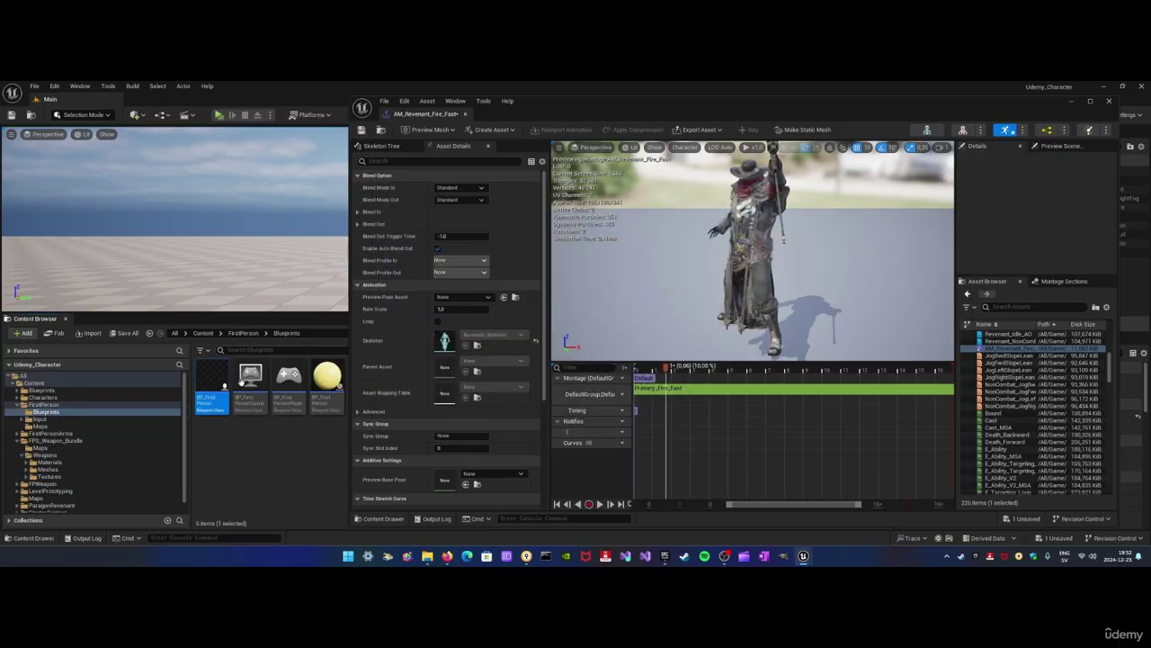
Collapse the FPS_Weapon_Bundle and FirstPerson folders, and look into the FPS_Weapon_Bundle and FirstPersonArms folders
click(18, 441)
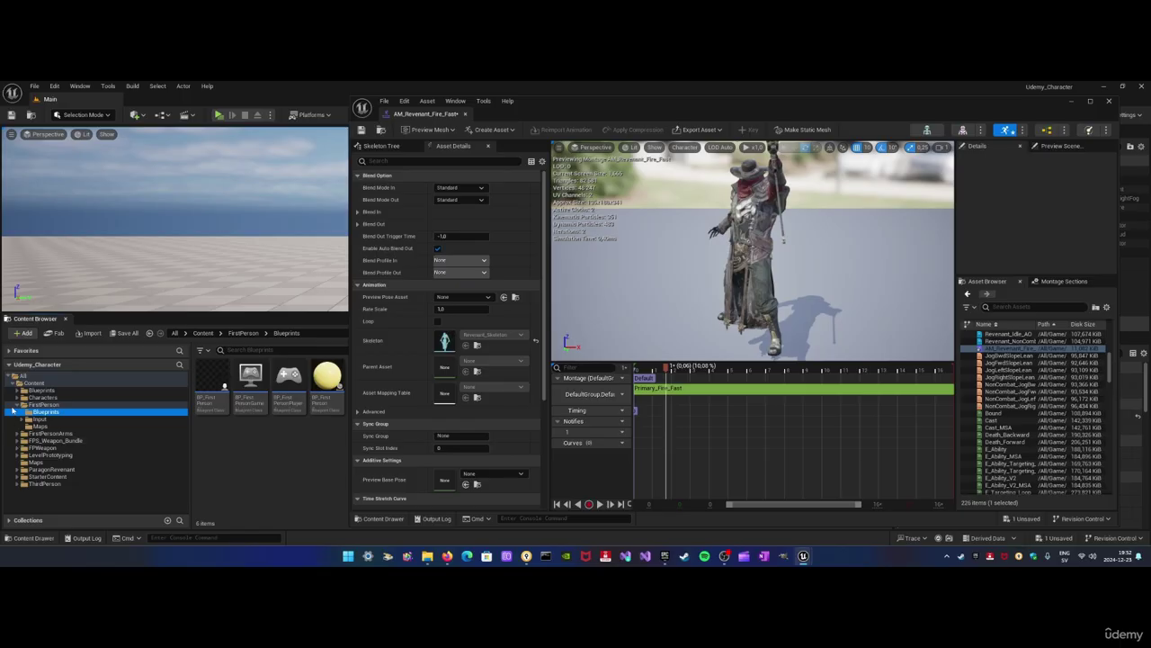
click(38, 404)
click(20, 405)
click(58, 420)
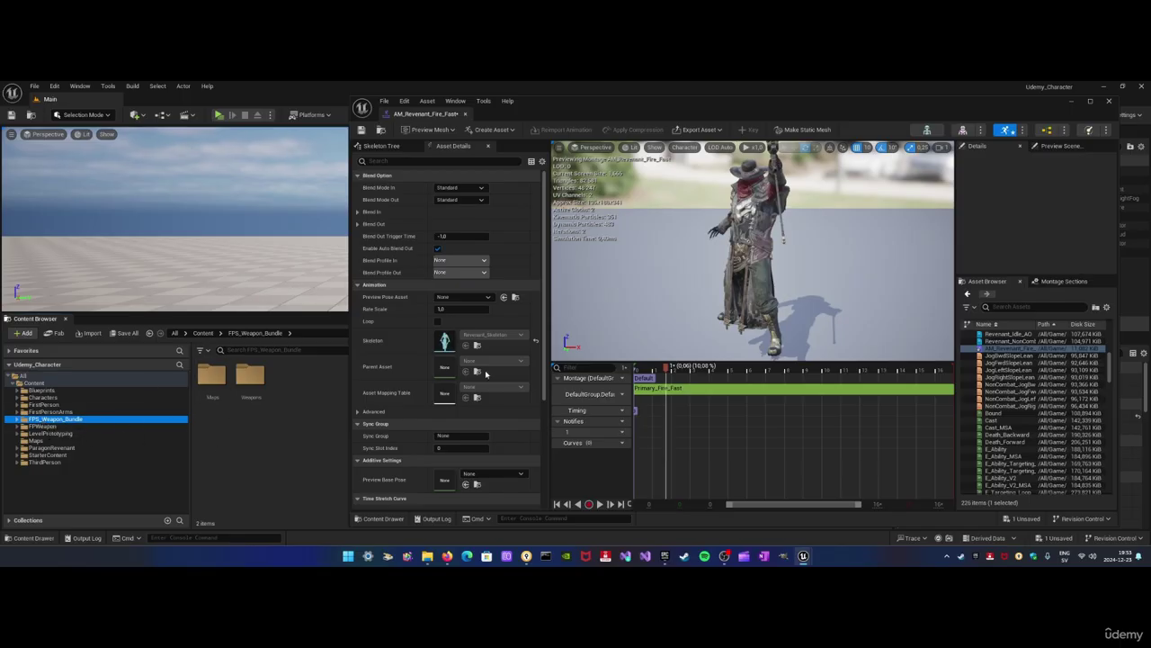
click(52, 412)
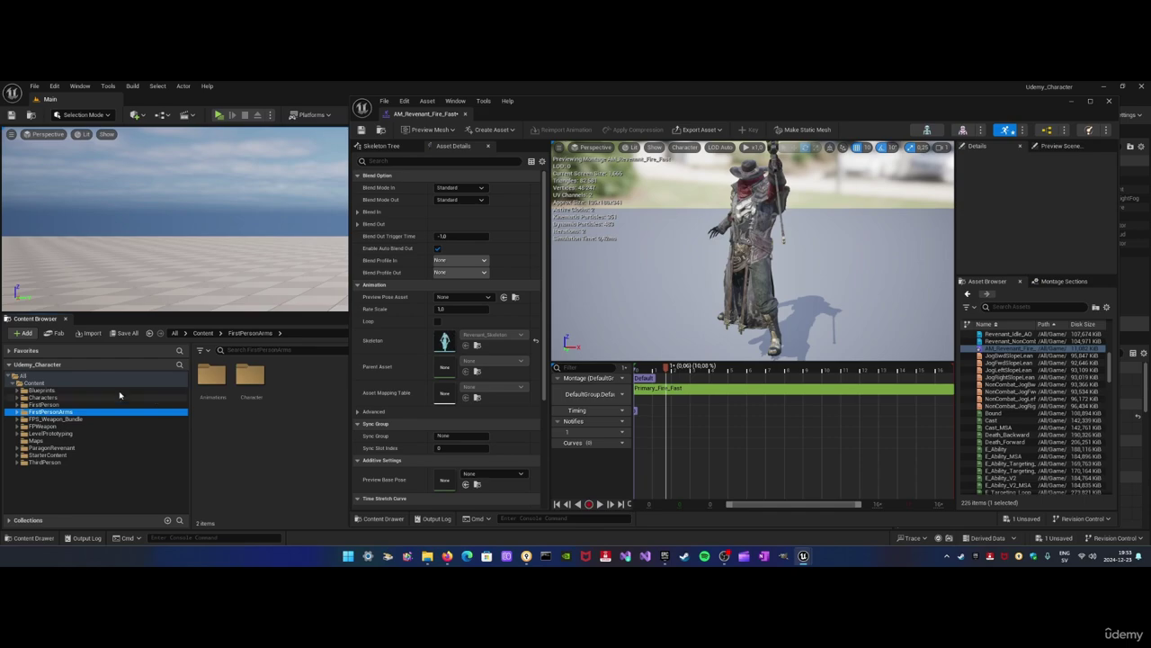
Add a Play Sound notify near frame 2 of the montage and assign it the FirstPersonTemplateWeaponFire02 sound
right_click(677, 435)
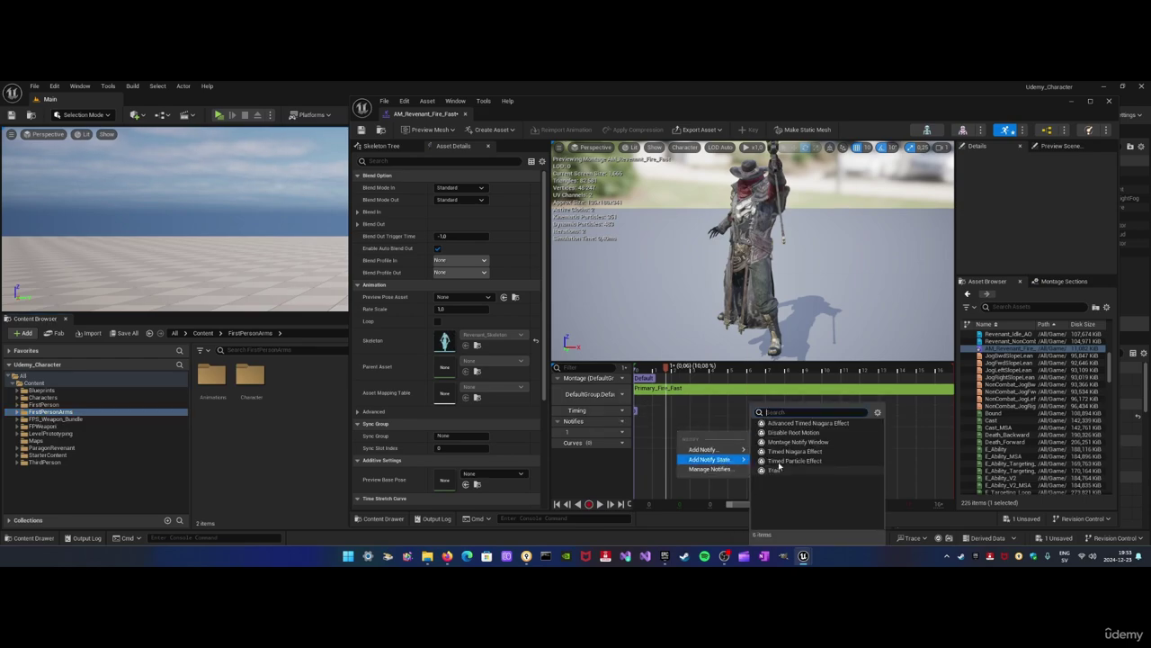
mouse_move(722, 449)
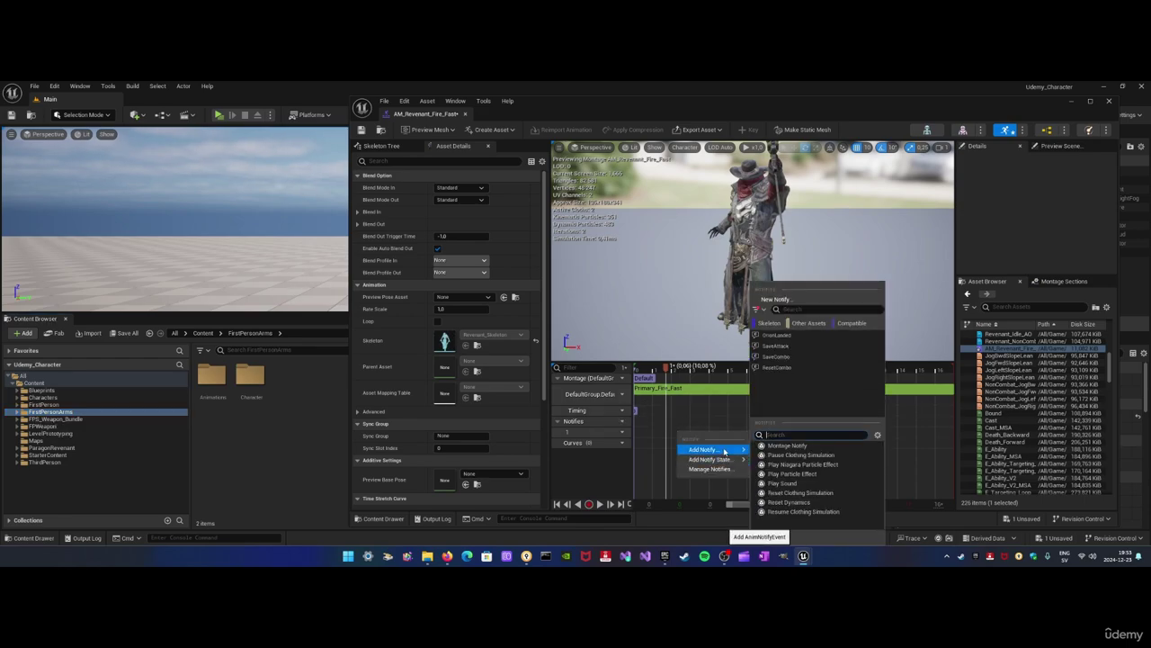
click(805, 480)
click(692, 433)
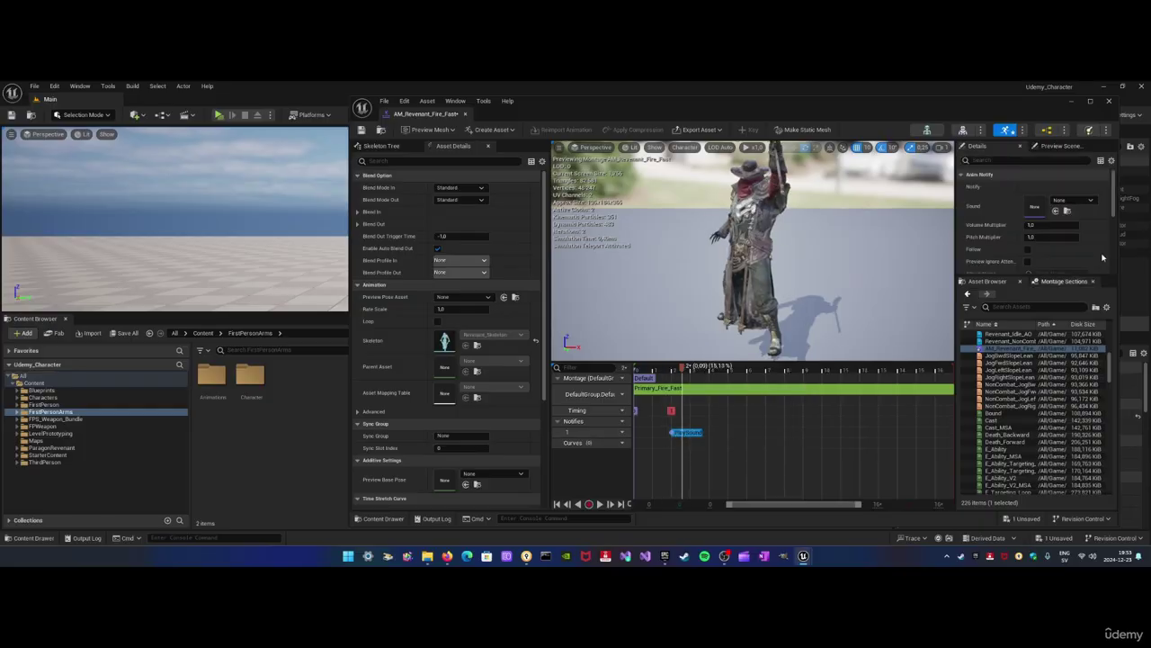
click(1082, 202)
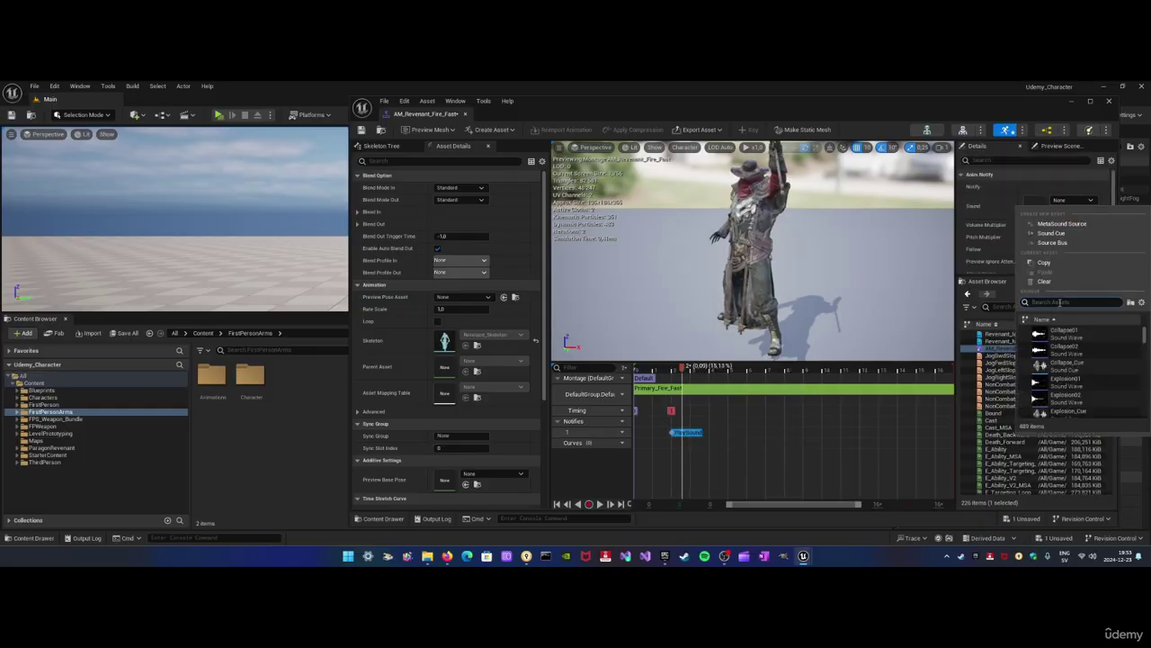
text(fire)
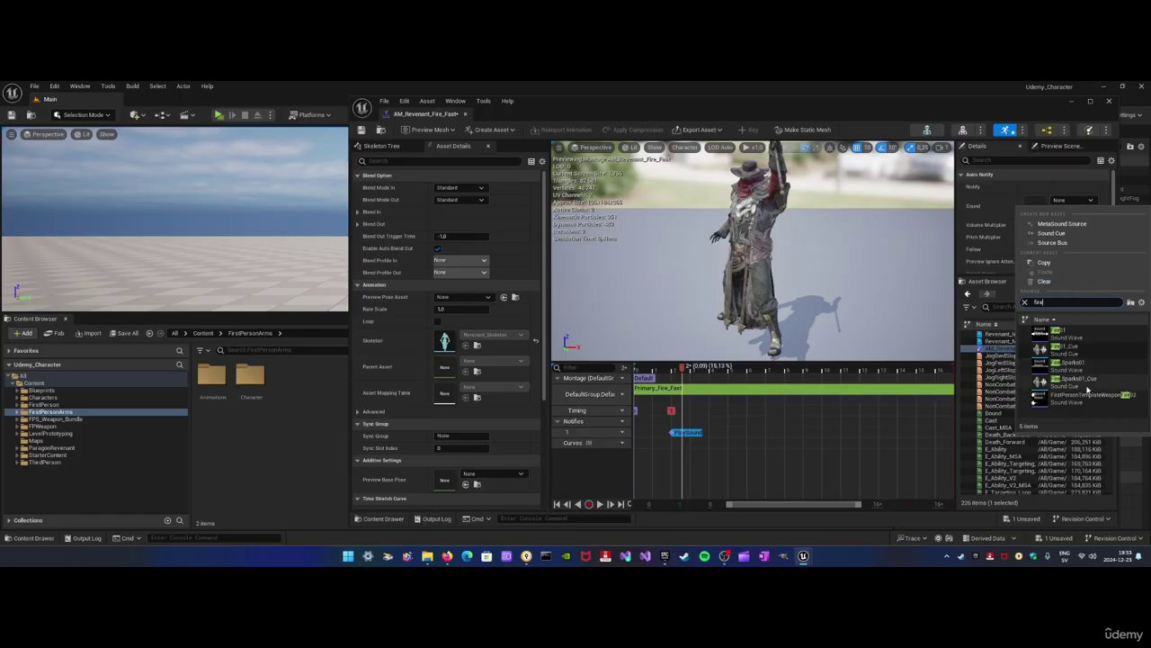
click(1093, 404)
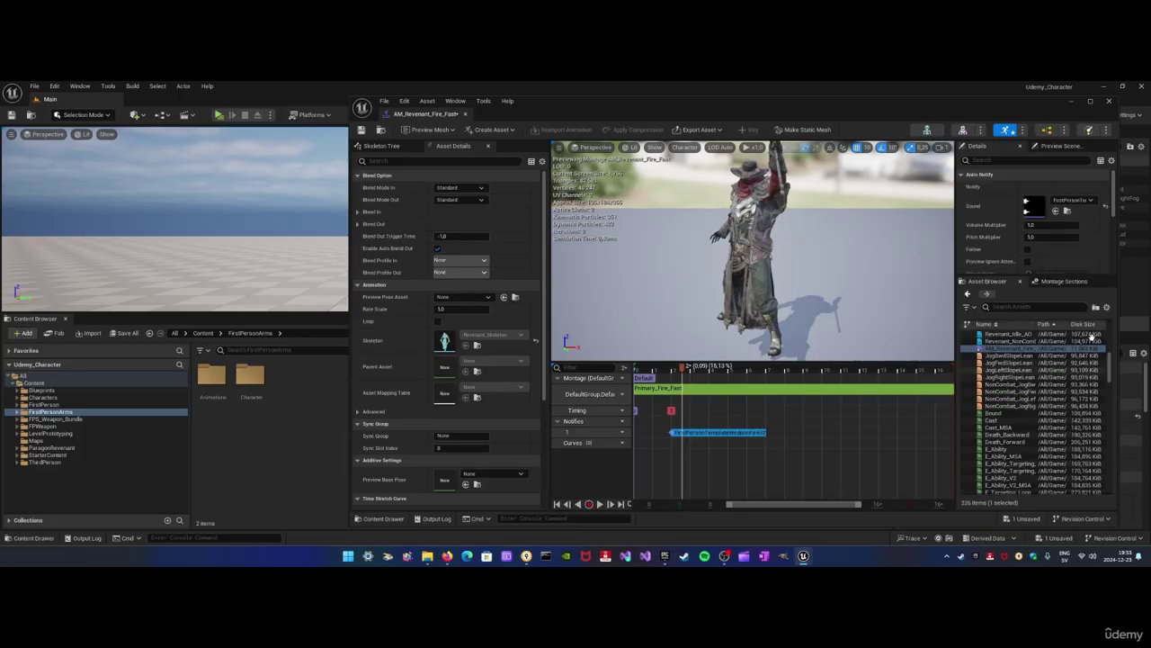
Scrub through the montage, move the weapon fire sound notify to the very start, and preview the result
click(654, 371)
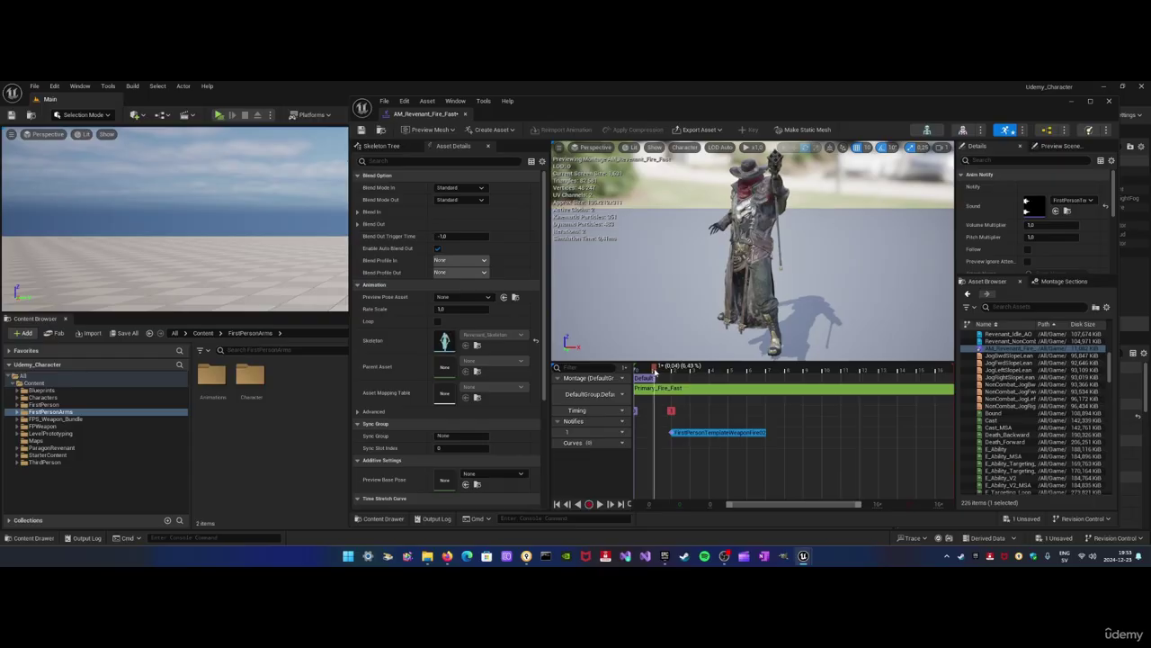
drag(654, 371, 953, 368)
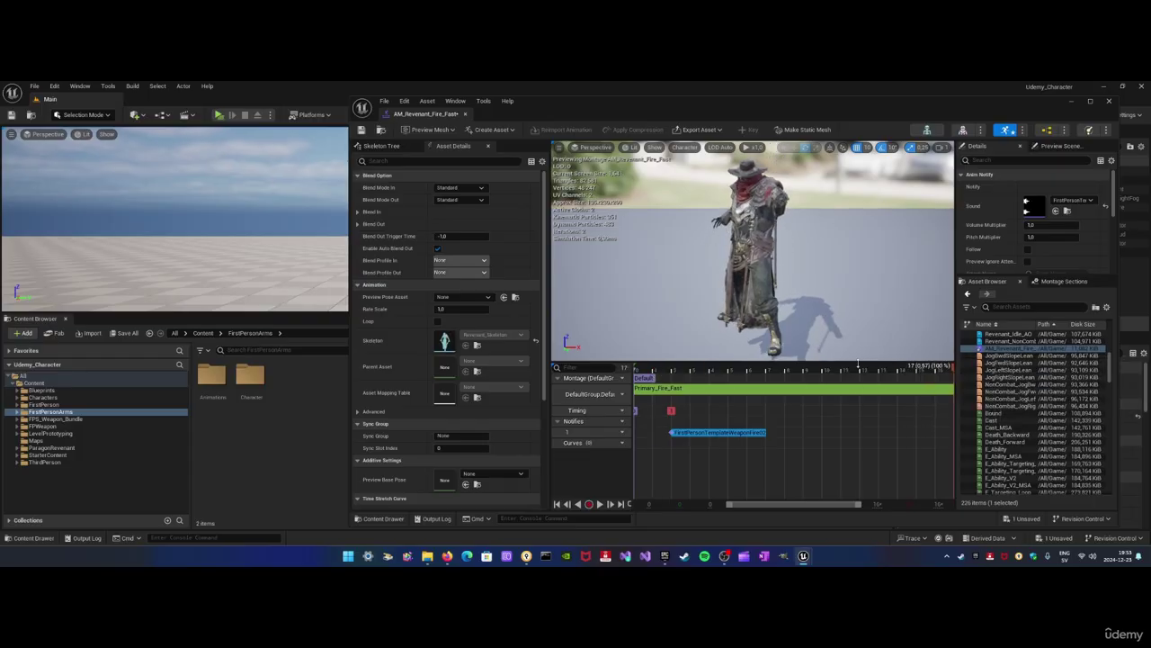
mouse_move(640, 368)
mouse_down()
mouse_move(676, 371)
mouse_move(648, 419)
mouse_up()
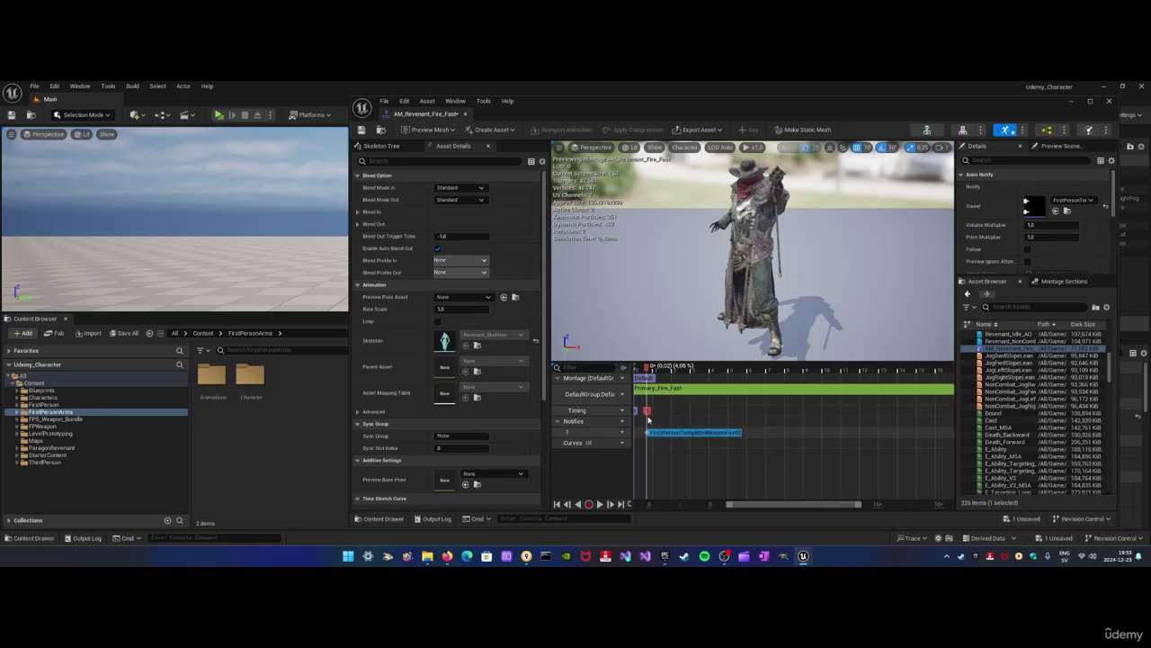
click(634, 369)
mouse_move(636, 371)
mouse_down()
mouse_move(647, 374)
mouse_move(634, 373)
mouse_move(639, 411)
mouse_up()
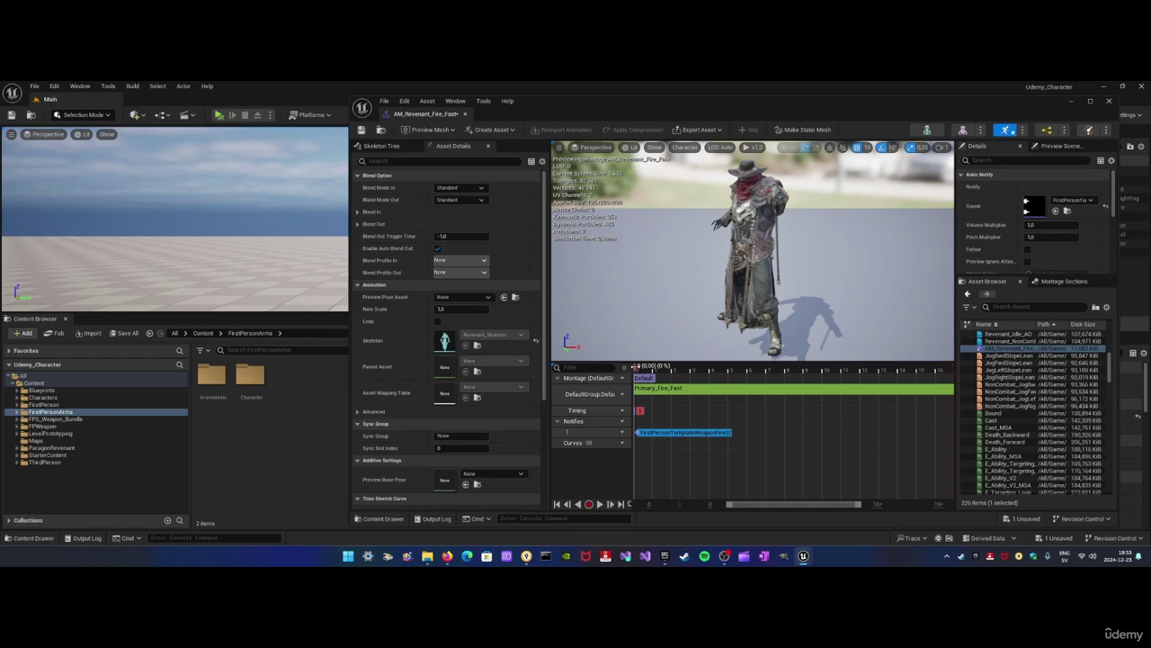
click(617, 503)
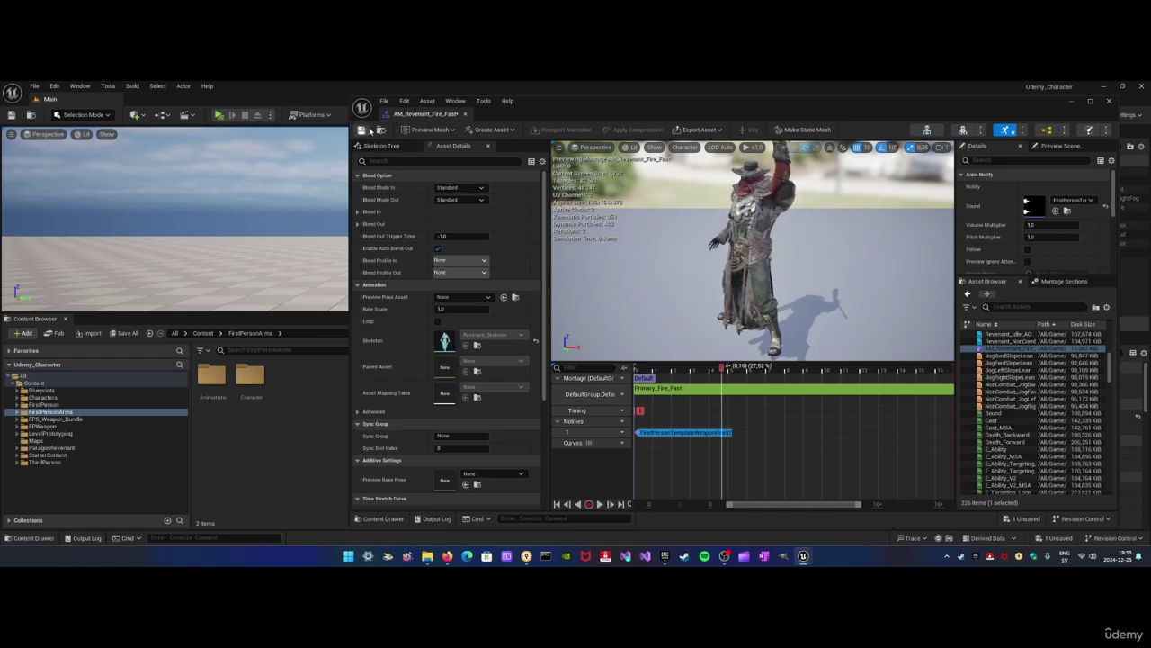
Save the montage with the sound notify's Volume Multiplier set to 0.5, and play it back to check the sound
click(362, 130)
click(1051, 225)
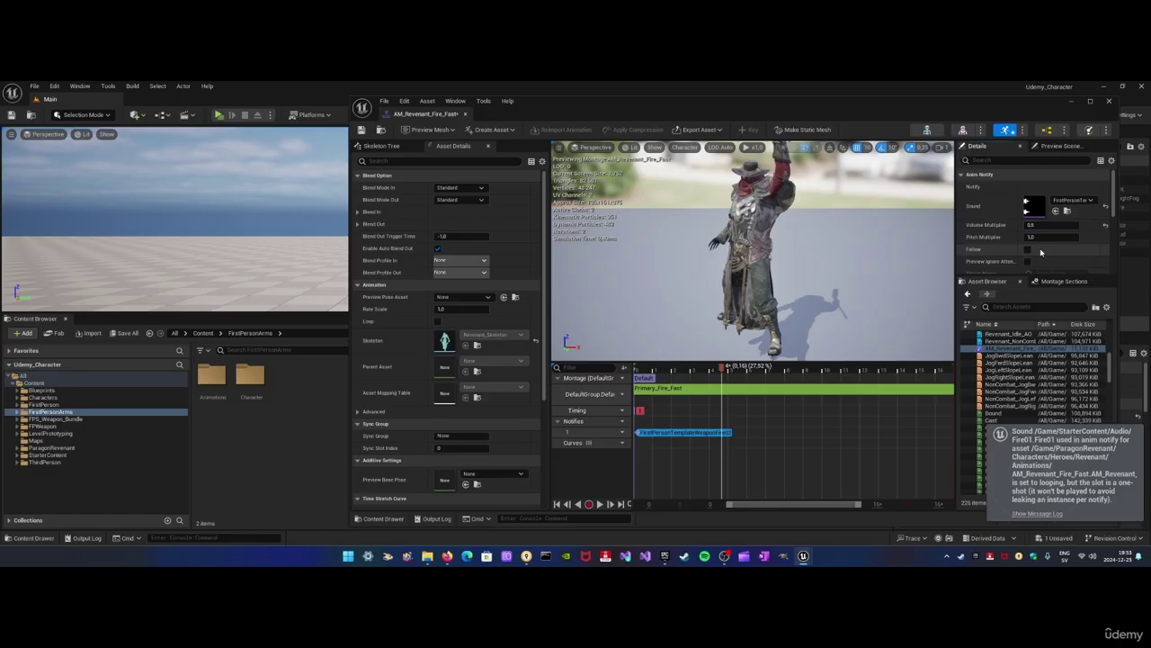
click(362, 131)
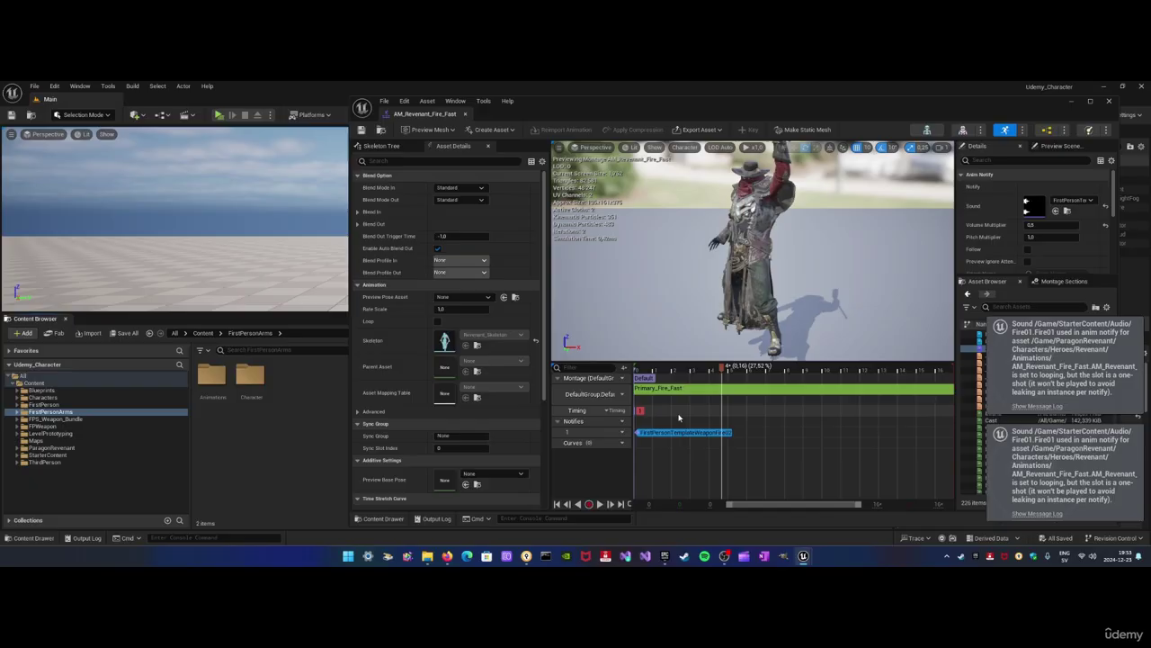
click(600, 504)
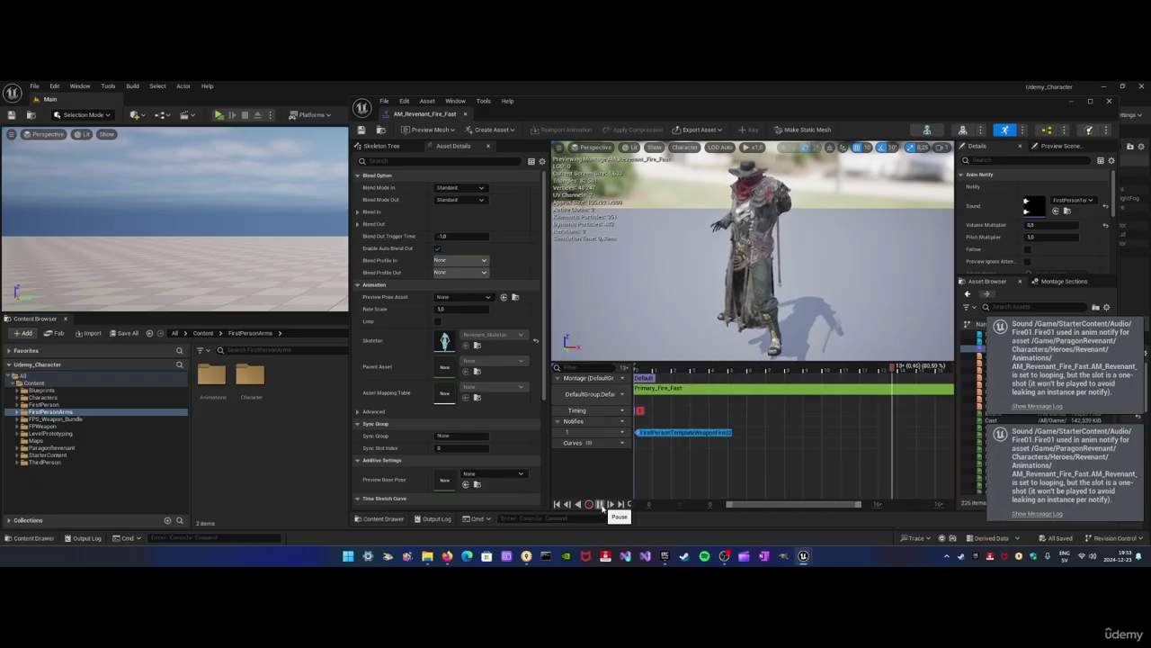
click(600, 504)
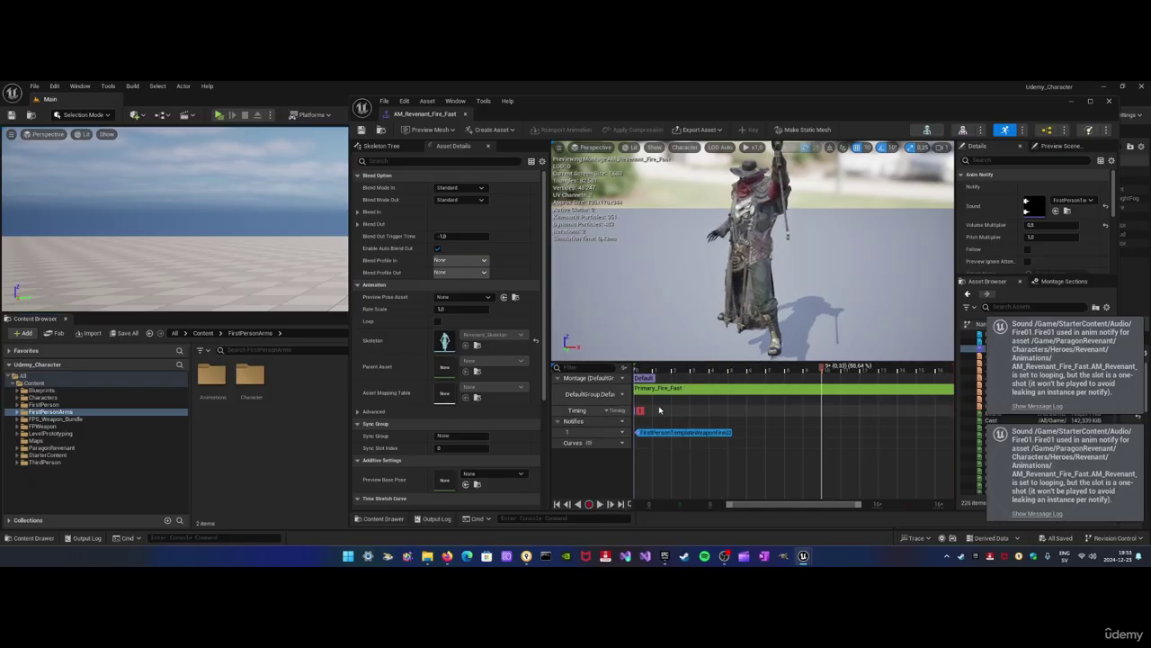
Close the montage editor and open the ABP_Revenant animation blueprint from the Blueprints/Character folder
drag(814, 119, 792, 117)
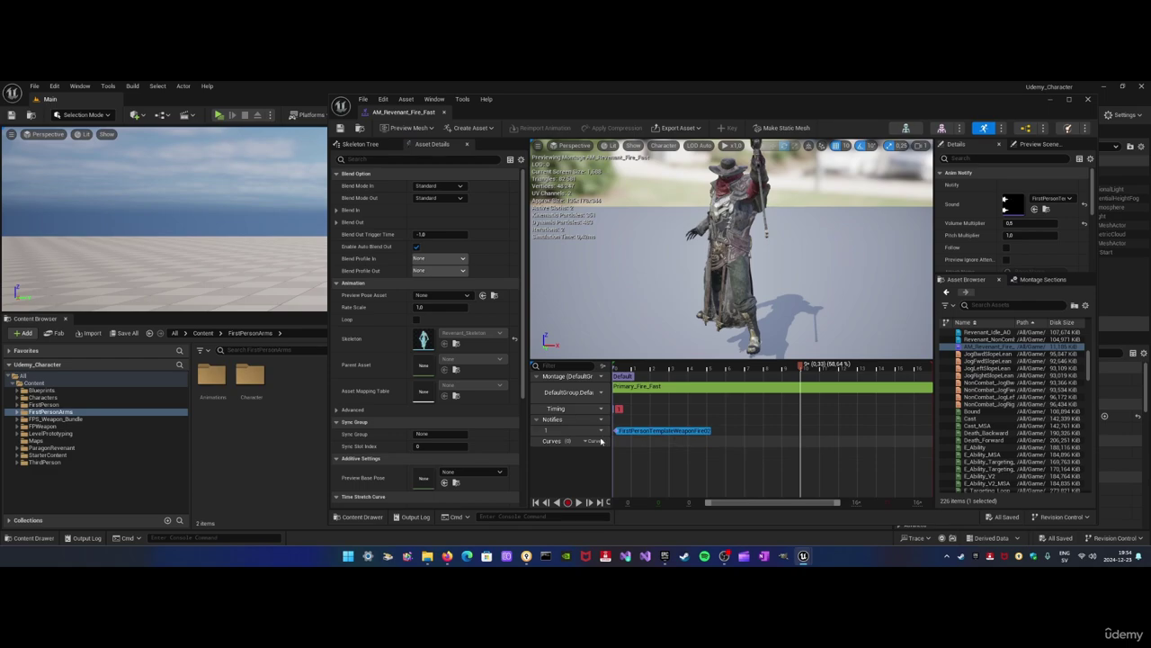
click(1087, 101)
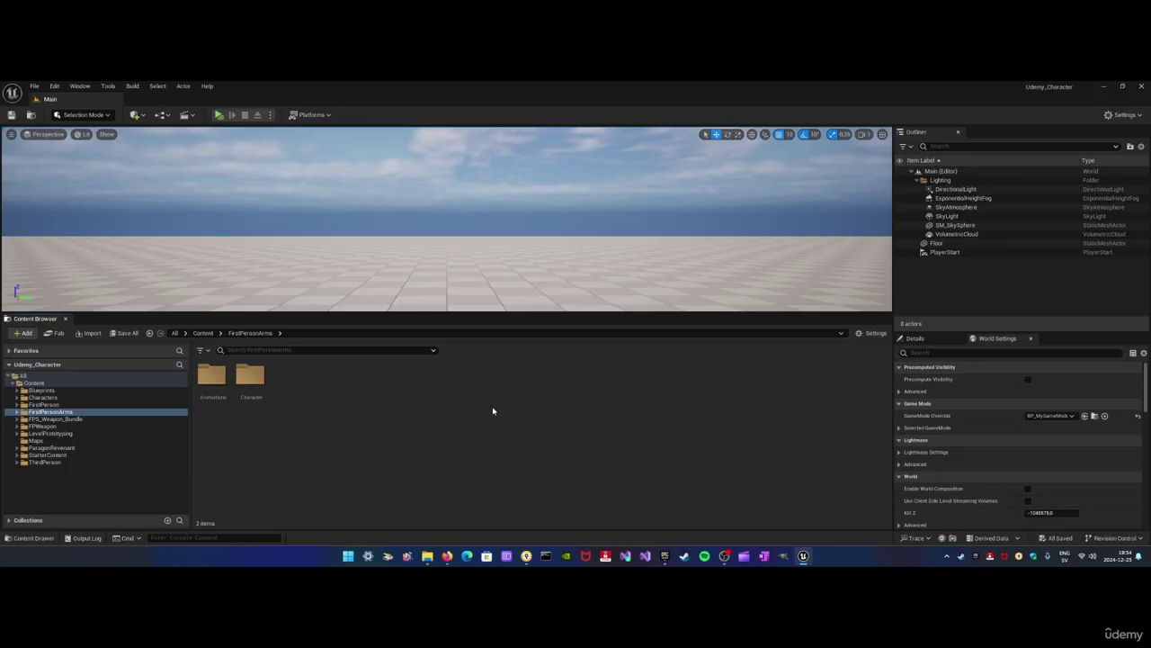
click(43, 397)
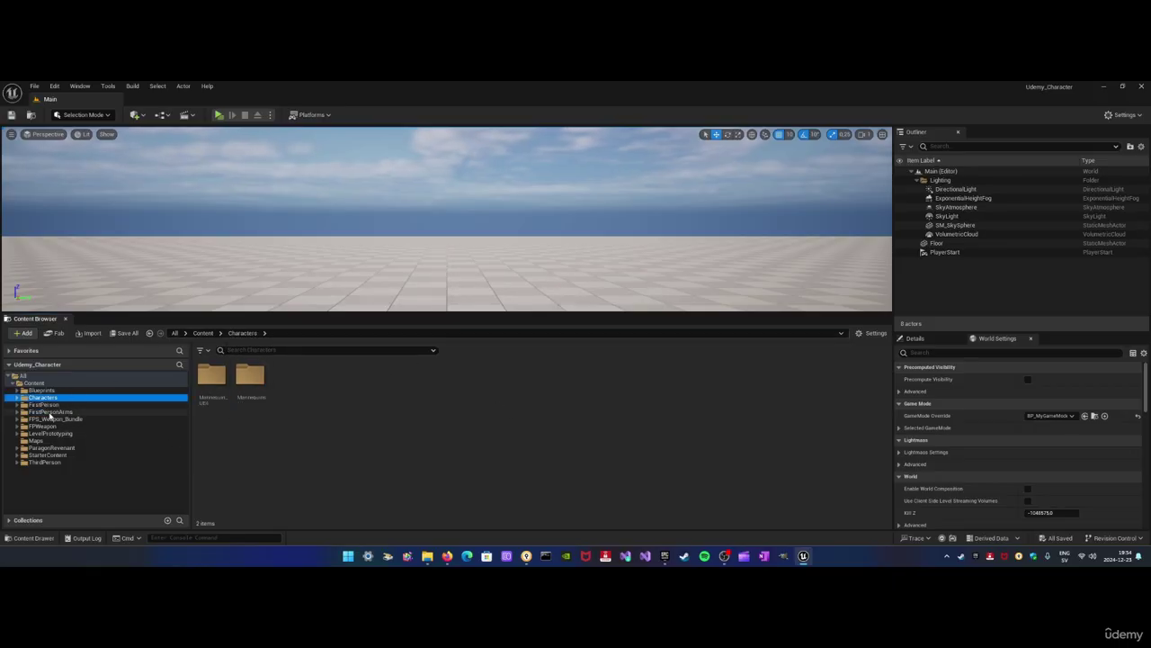
click(42, 390)
double_click(213, 376)
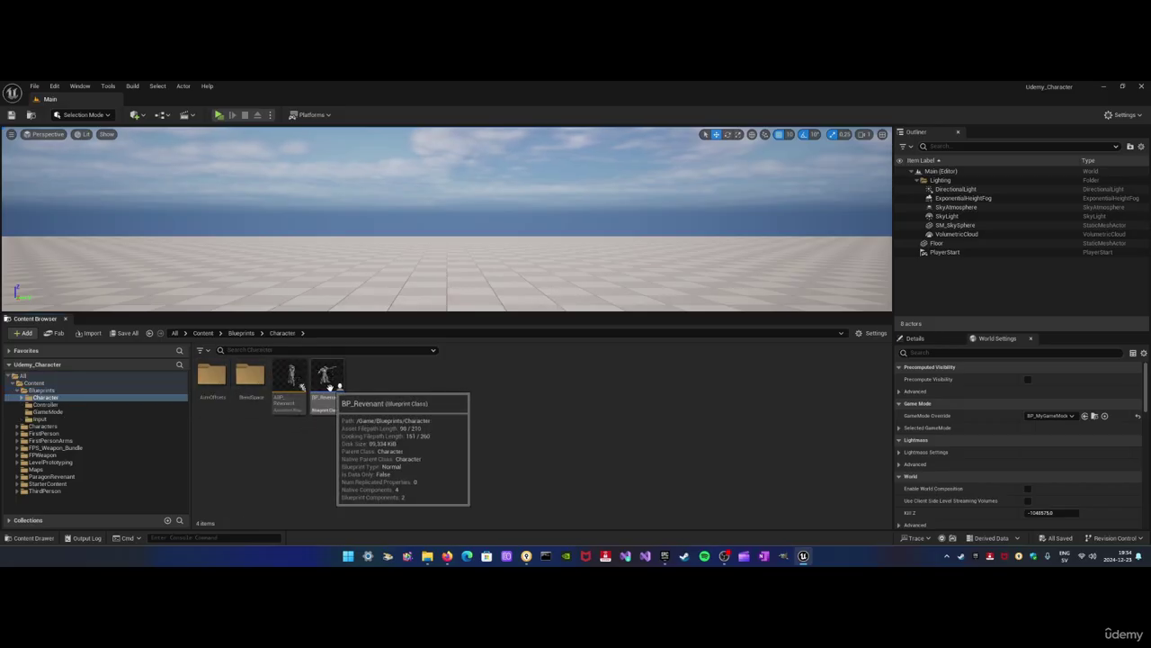
double_click(290, 377)
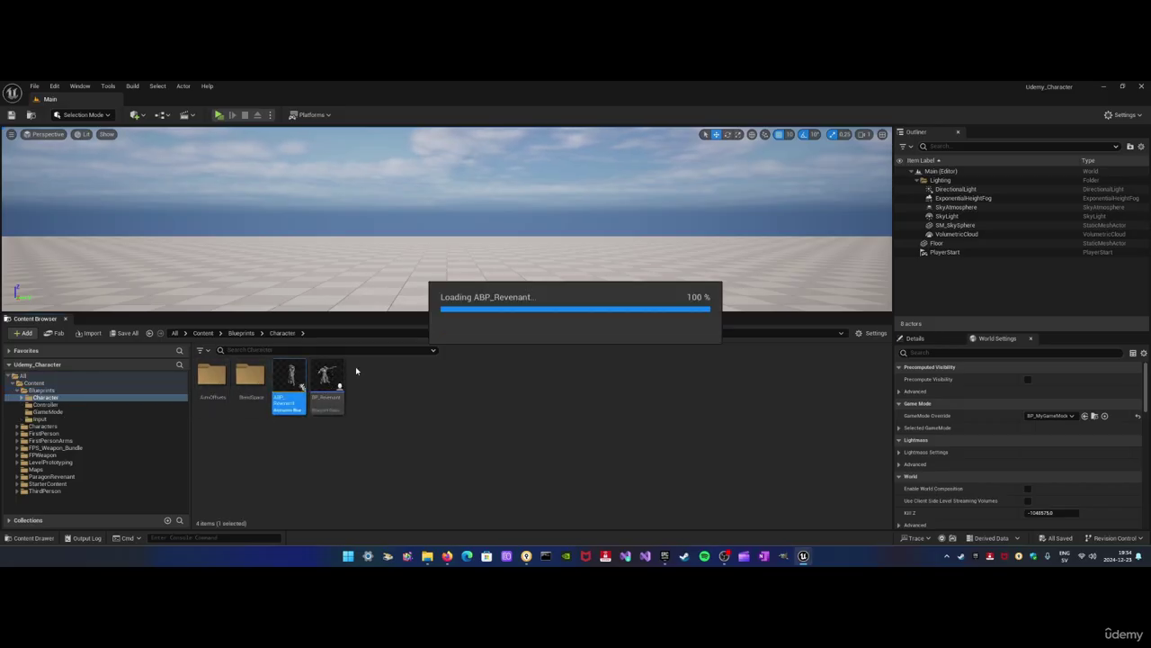
Close the Yaw Pitch Calc, Calculate Yaw Pitch, My Calculate Yaw Pitch and Move (state) graphs, keeping the AnimGraph open
scroll(676, 284, down, 4)
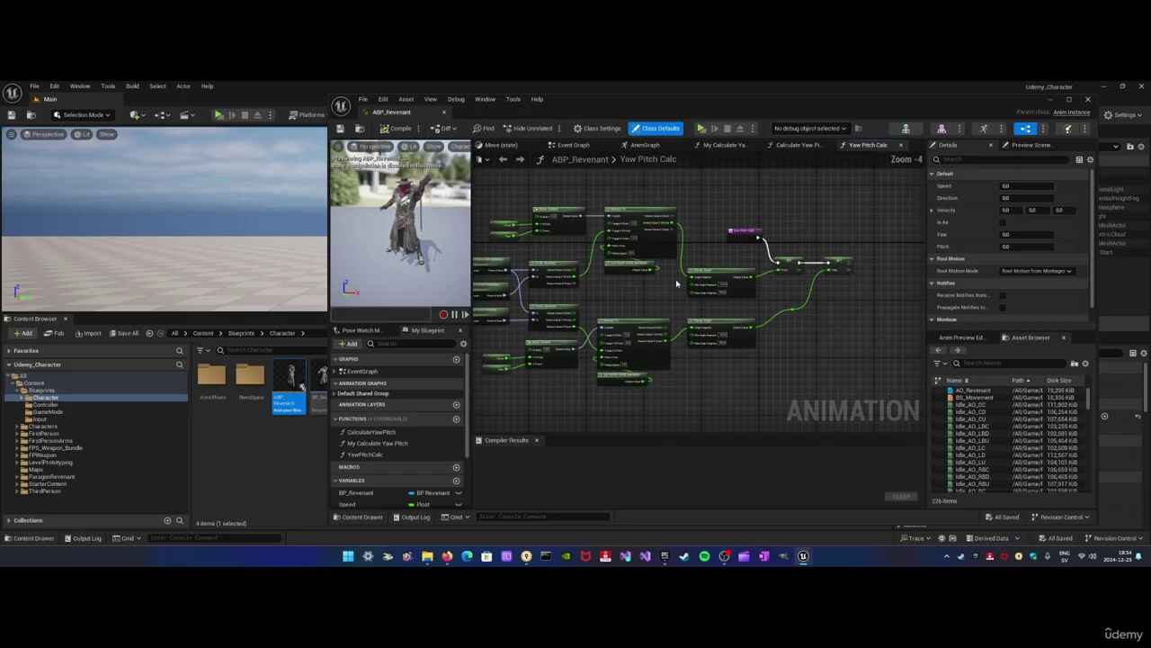
click(899, 145)
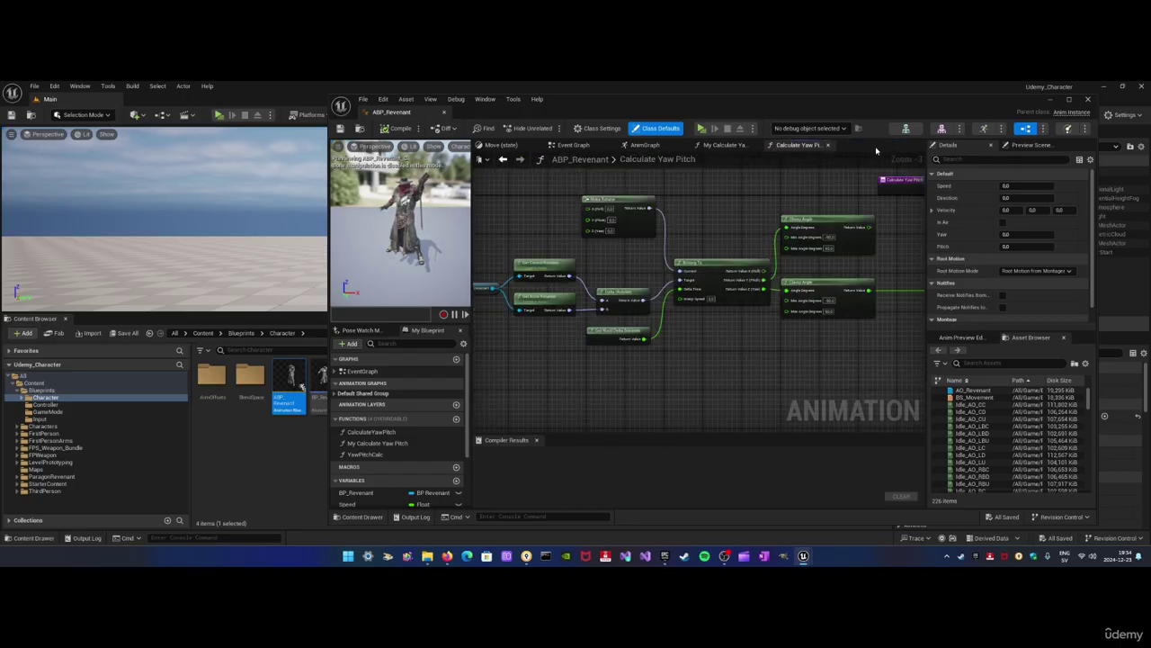
click(828, 146)
click(755, 145)
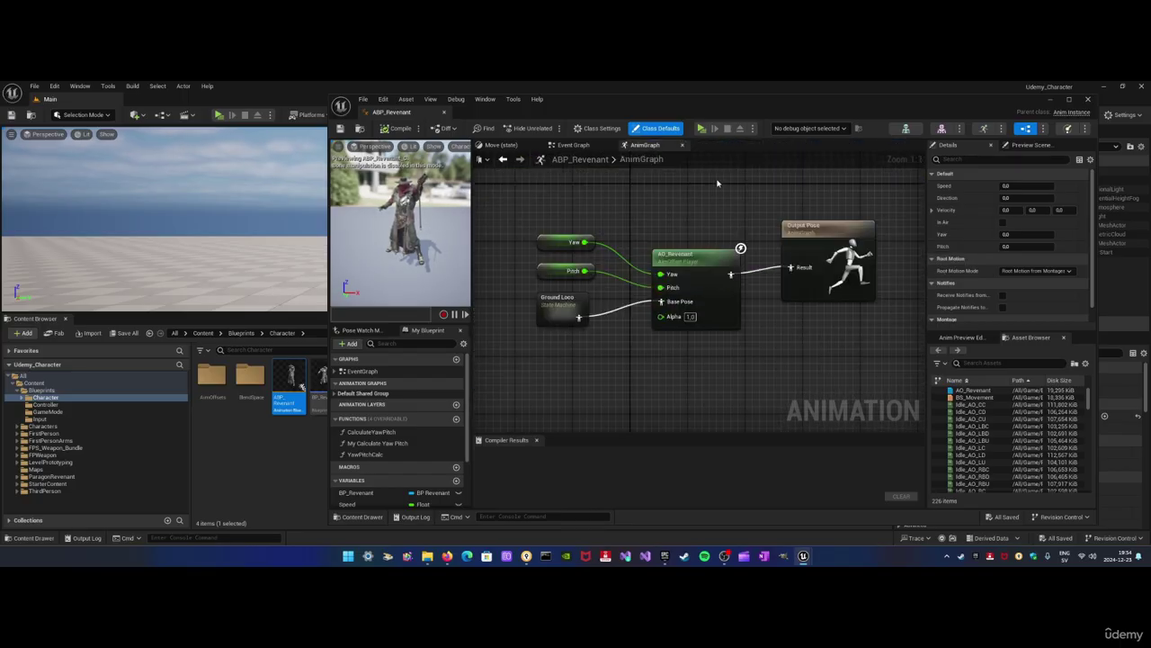
right_drag(663, 209, 656, 204)
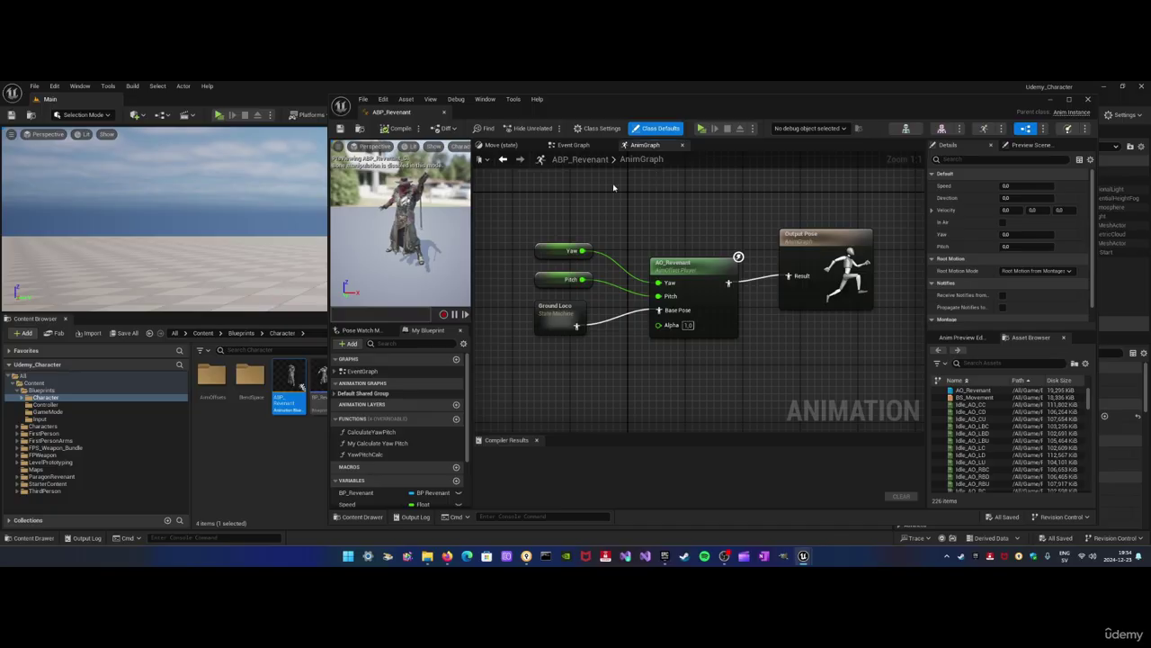
scroll(548, 189, down, 2)
click(538, 146)
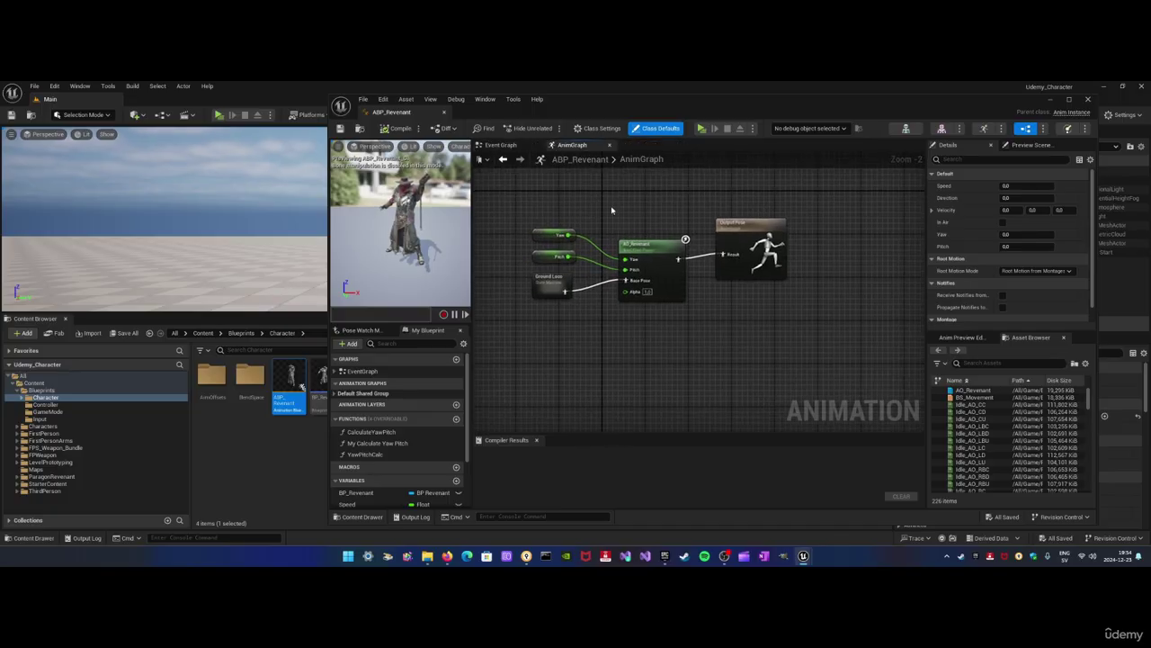
Move the AO_Revenant node and its input nodes farther from the Output Pose node, and save the blueprint
right_drag(612, 210, 647, 219)
drag(544, 221, 684, 301)
drag(663, 255, 623, 258)
click(671, 311)
scroll(672, 311, up, 2)
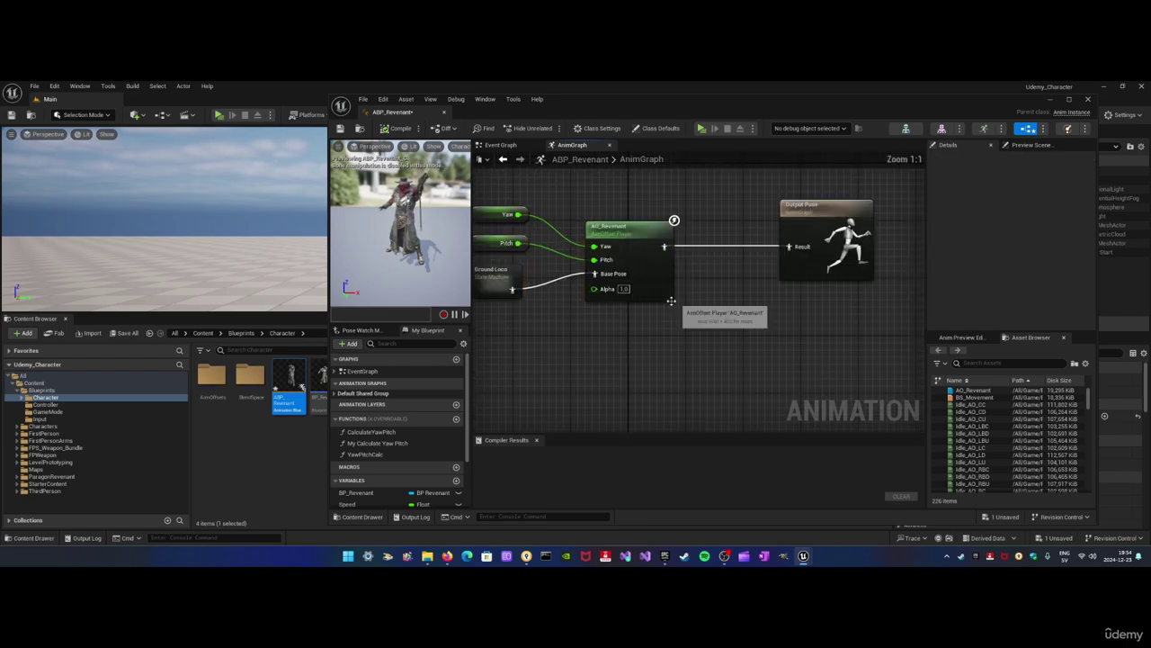
scroll(672, 311, down, 1)
right_drag(672, 311, 651, 332)
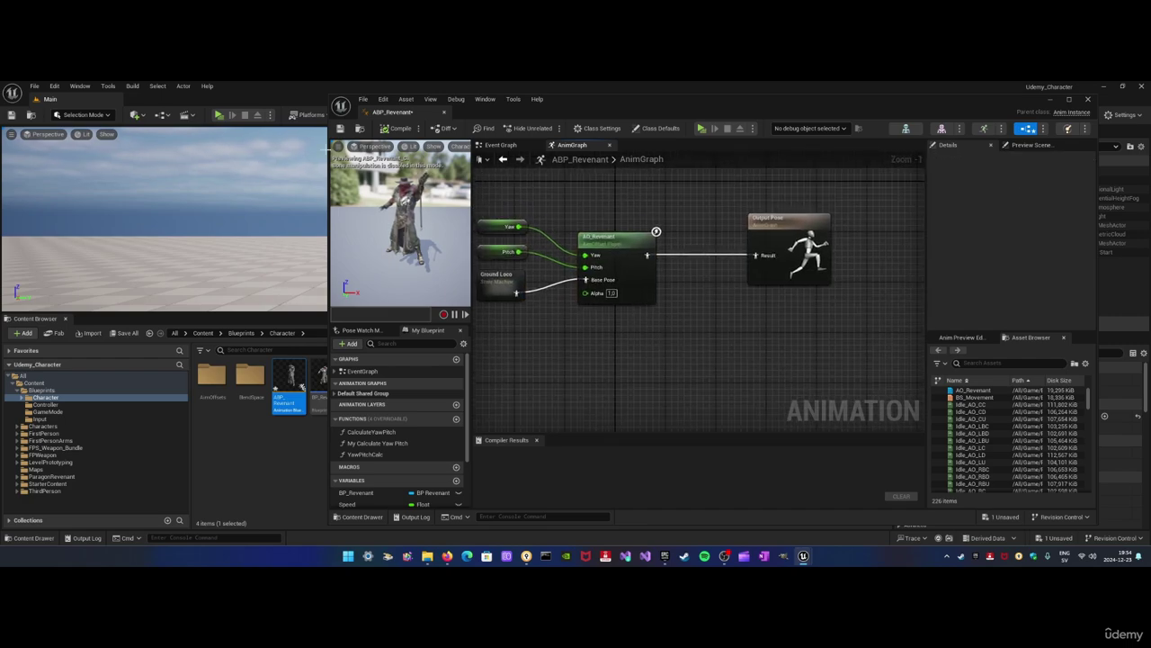
click(340, 130)
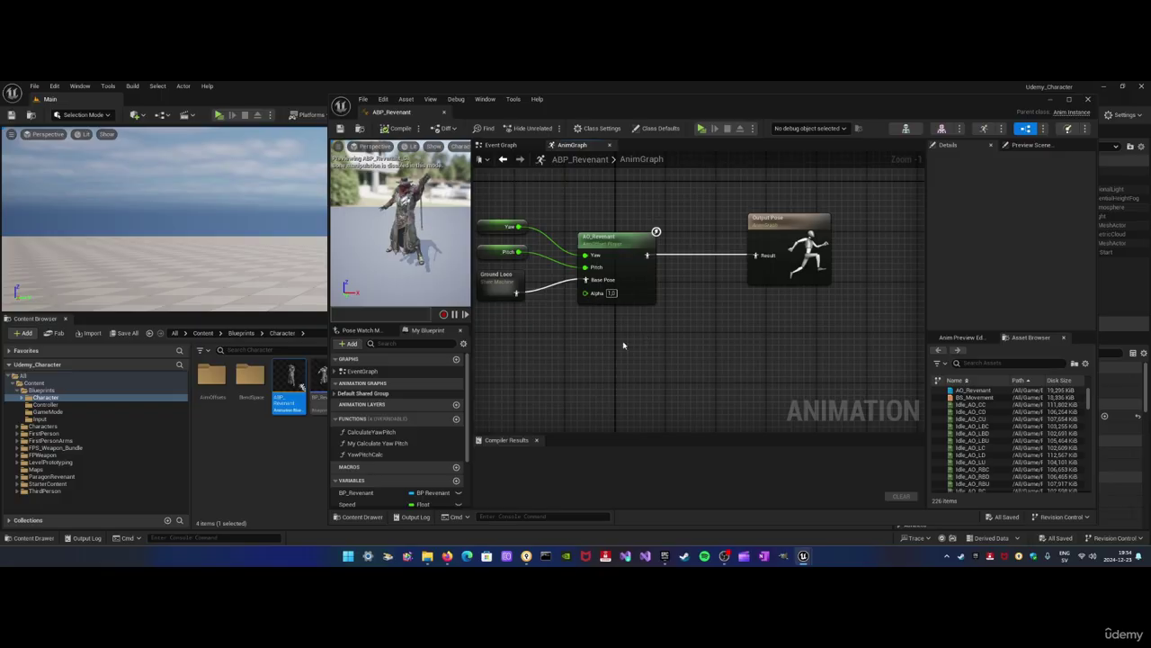
Move the Ground Loco state machine node away from AO_Revenant to make room between them
right_drag(623, 345, 651, 334)
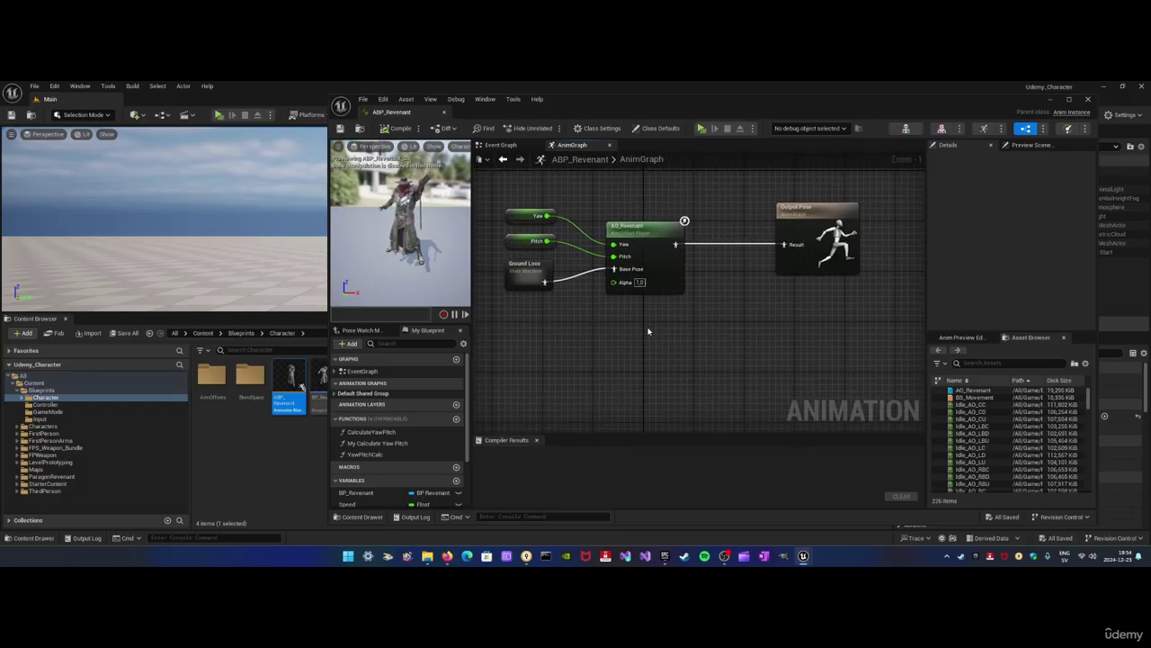
mouse_move(655, 176)
right_down()
mouse_move(642, 209)
mouse_move(656, 167)
mouse_move(647, 185)
right_up()
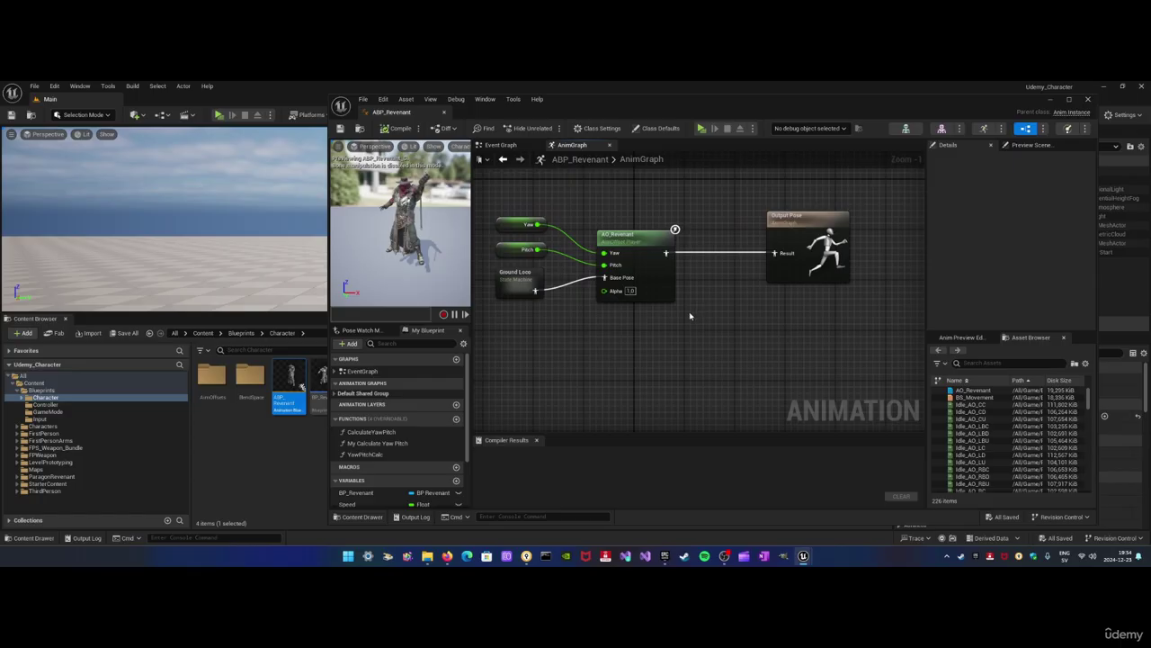
mouse_move(690, 316)
right_down()
mouse_move(707, 313)
mouse_move(679, 322)
right_up()
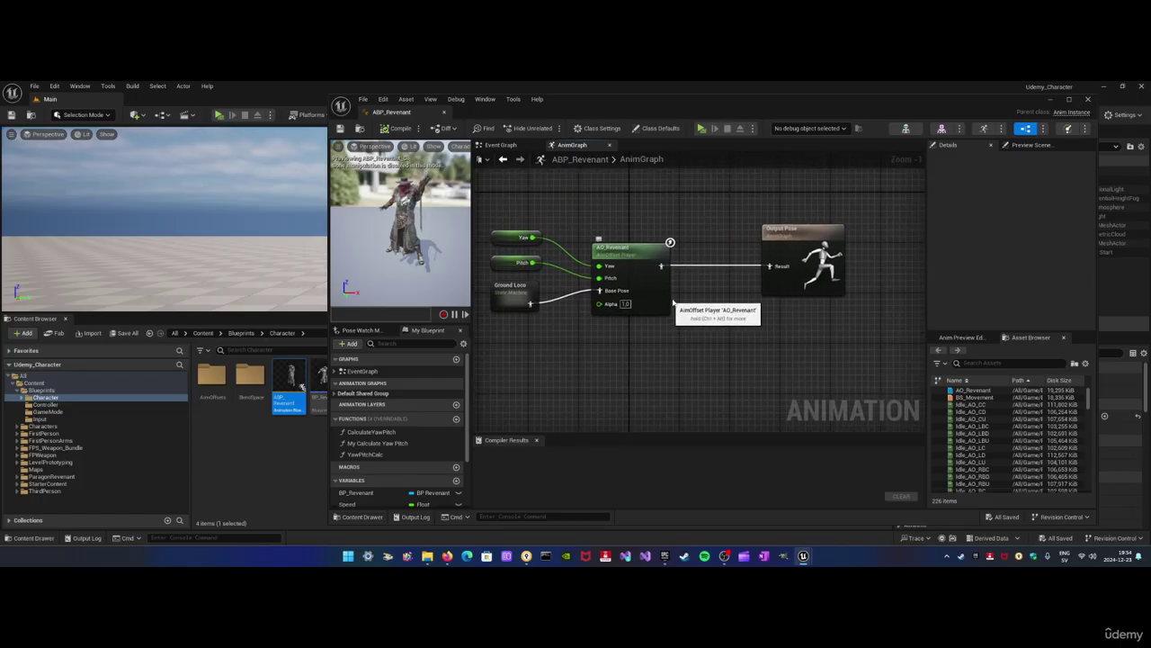
right_drag(650, 329, 740, 322)
click(526, 295)
click(551, 338)
mouse_move(602, 344)
right_down()
mouse_move(570, 347)
mouse_move(609, 340)
mouse_move(591, 345)
mouse_move(598, 335)
right_up()
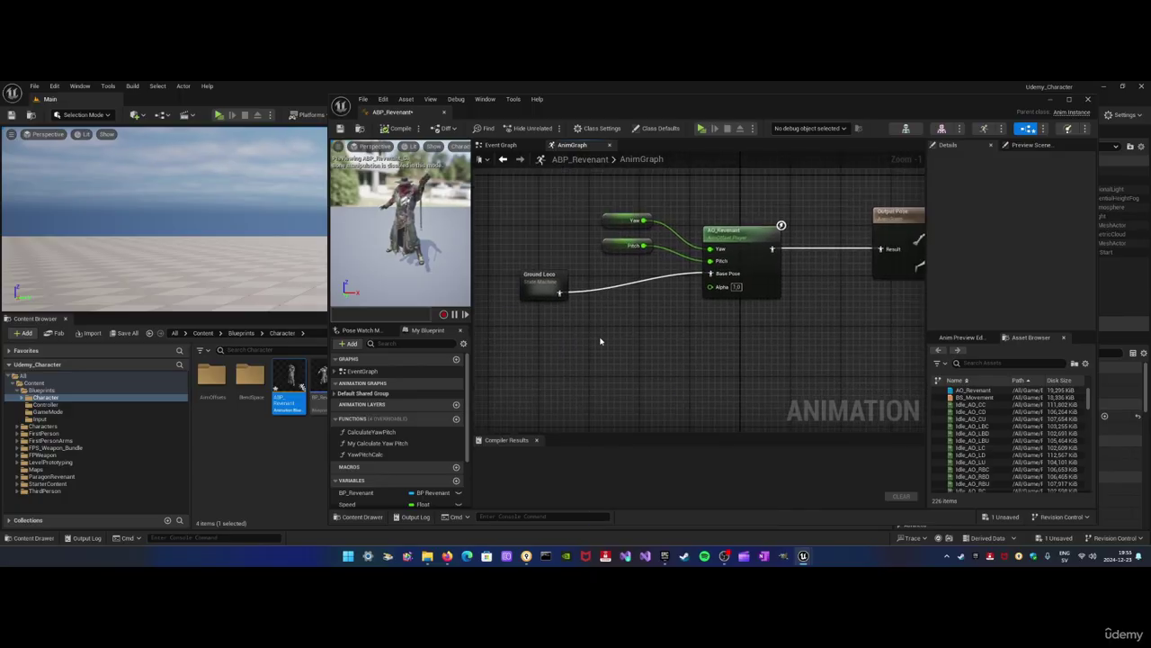
Add a Slot 'DefaultSlot' node to the AnimGraph and place it between Ground Loco and AO_Revenant
right_click(601, 340)
text(defa)
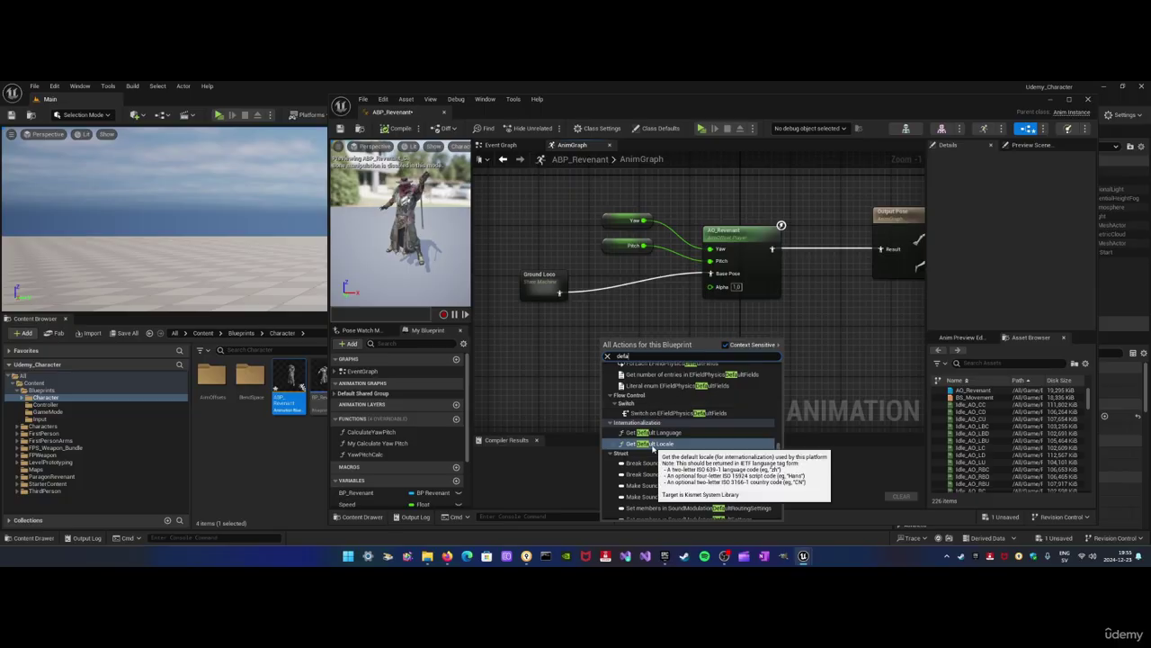
text(ul)
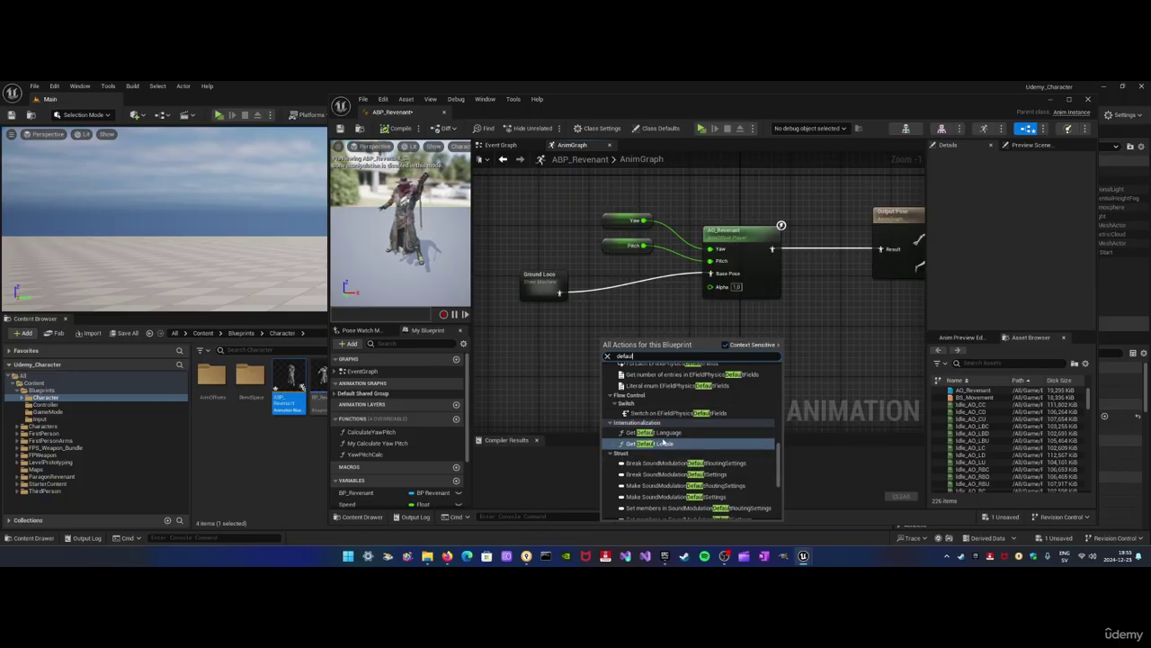
text(t s)
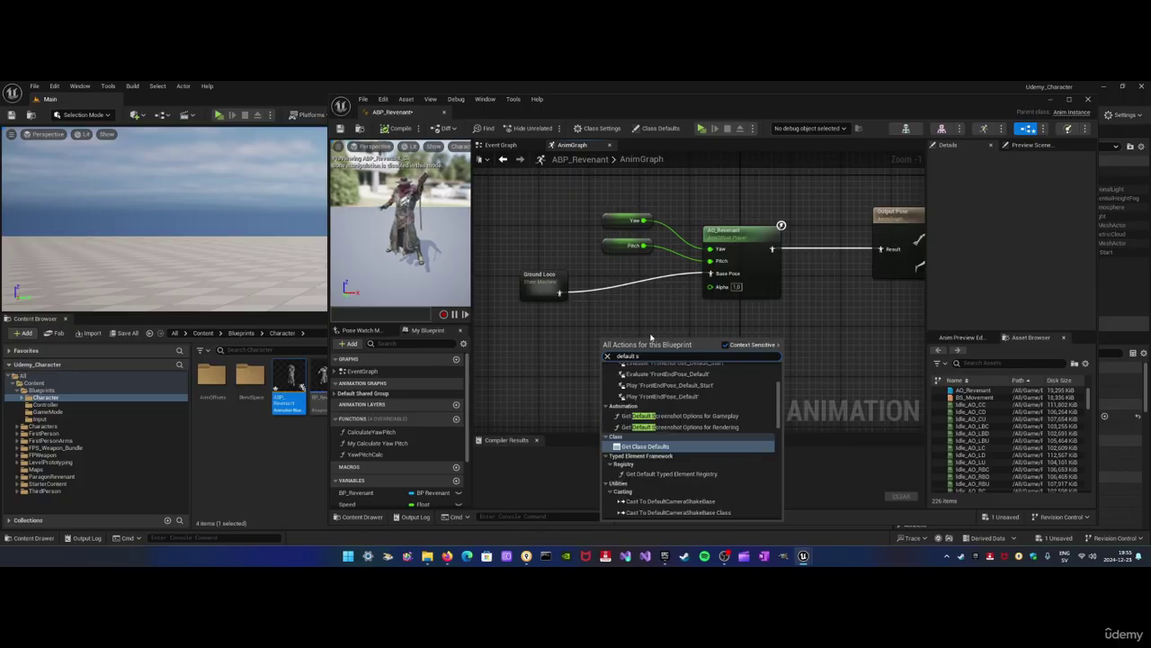
text(lo)
key(Return)
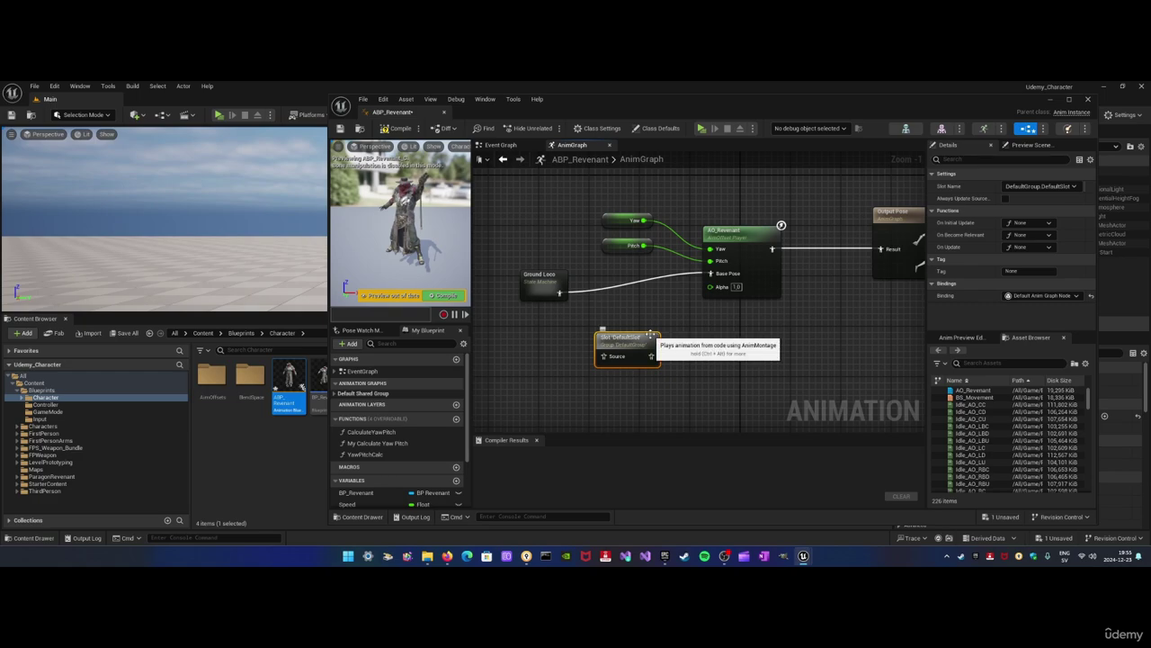
drag(632, 314, 632, 301)
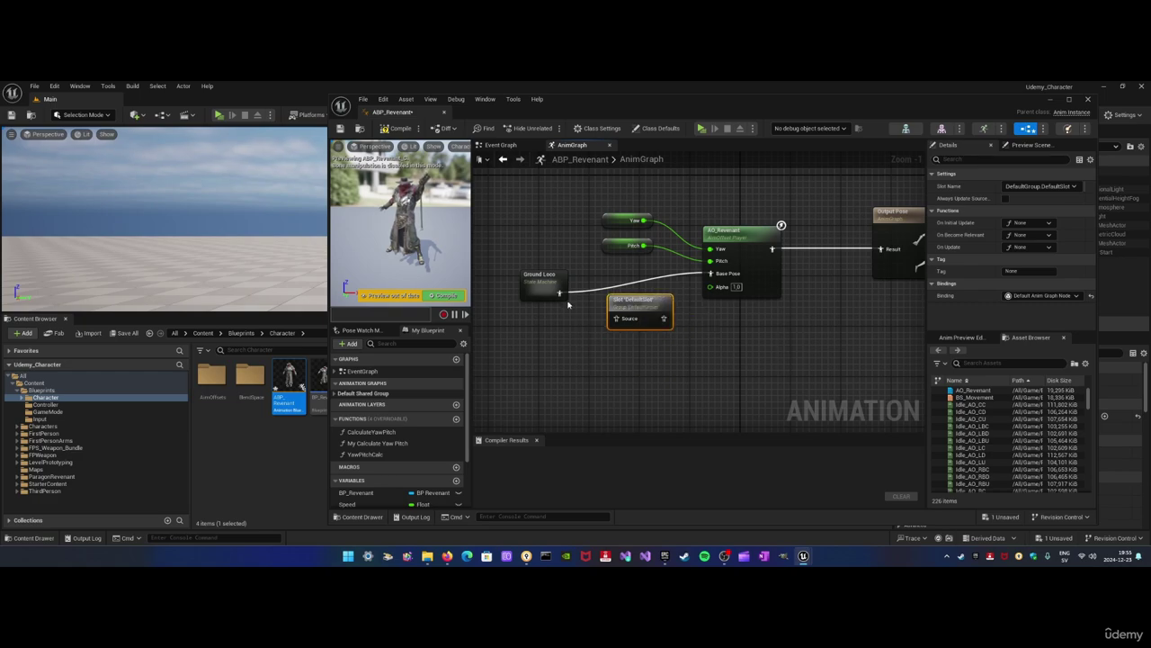
Wire Ground Loco through the DefaultSlot node into AO_Revenant's Base Pose, and line up the connected nodes
drag(560, 292, 754, 254)
click(622, 286)
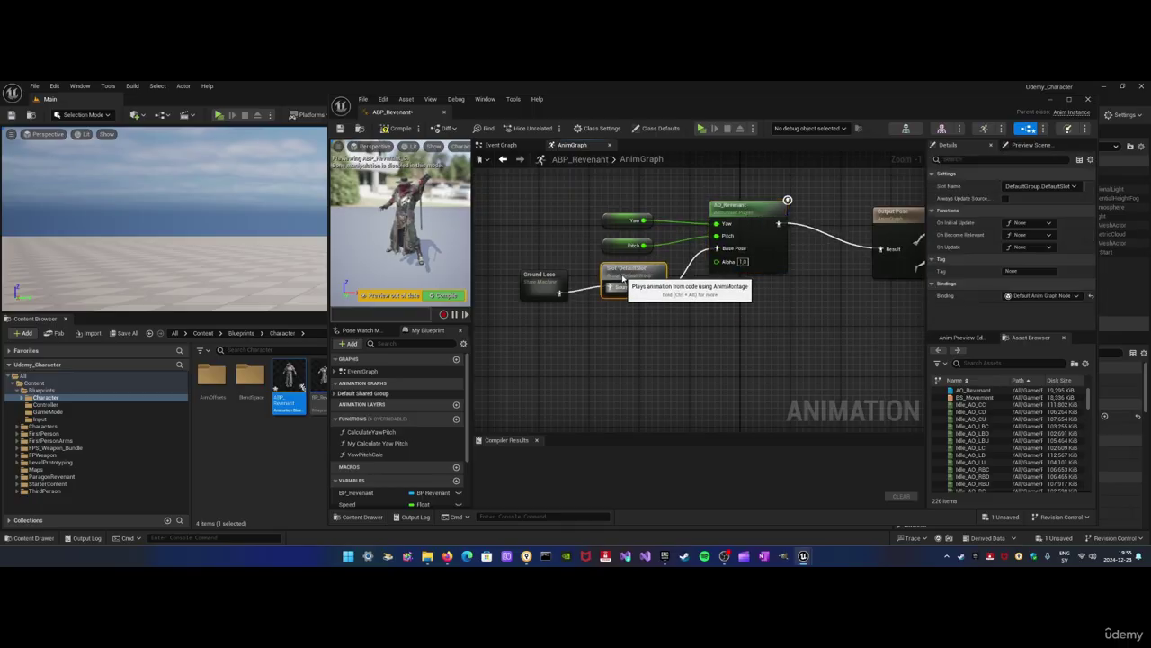
drag(622, 286, 629, 274)
drag(538, 287, 546, 280)
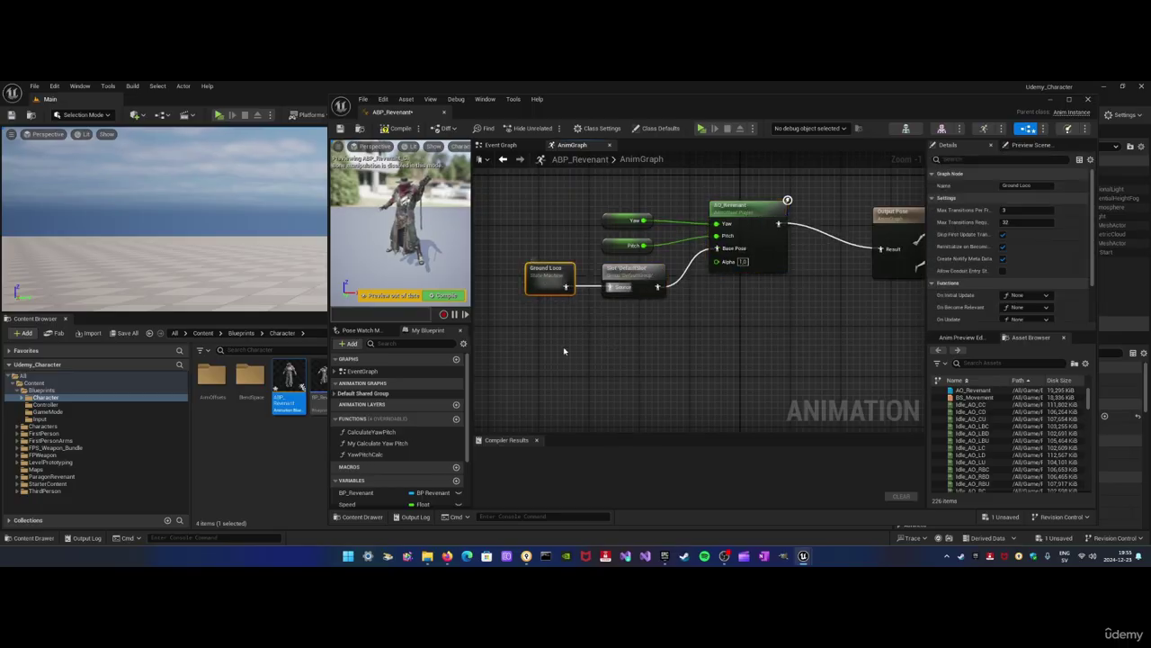
scroll(567, 333, up, 1)
right_drag(749, 314, 680, 329)
click(673, 329)
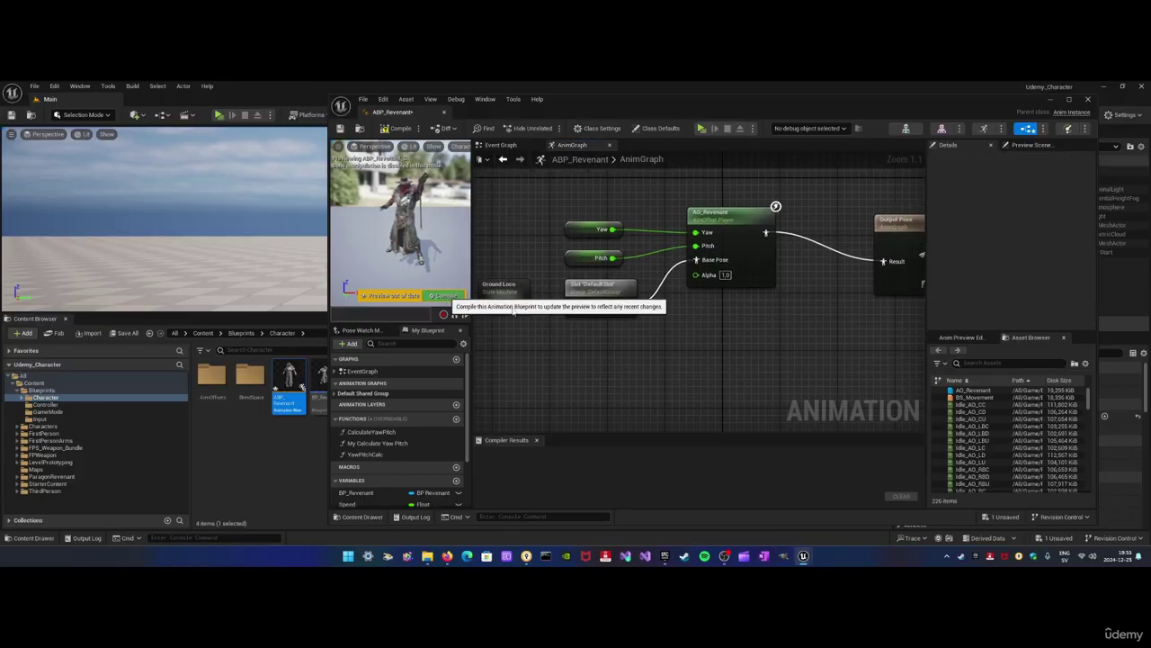
Compile the animation blueprint, check the DefaultSlot node's settings, and save the blueprint
click(444, 295)
right_drag(654, 306, 681, 309)
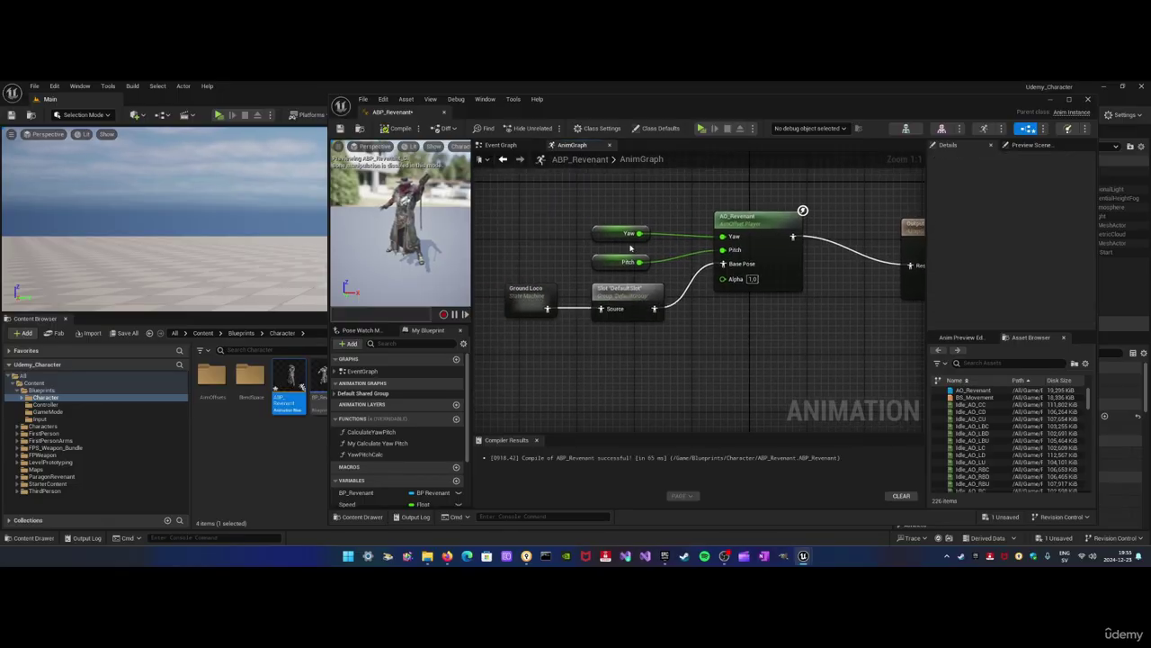
click(625, 293)
click(691, 328)
click(641, 297)
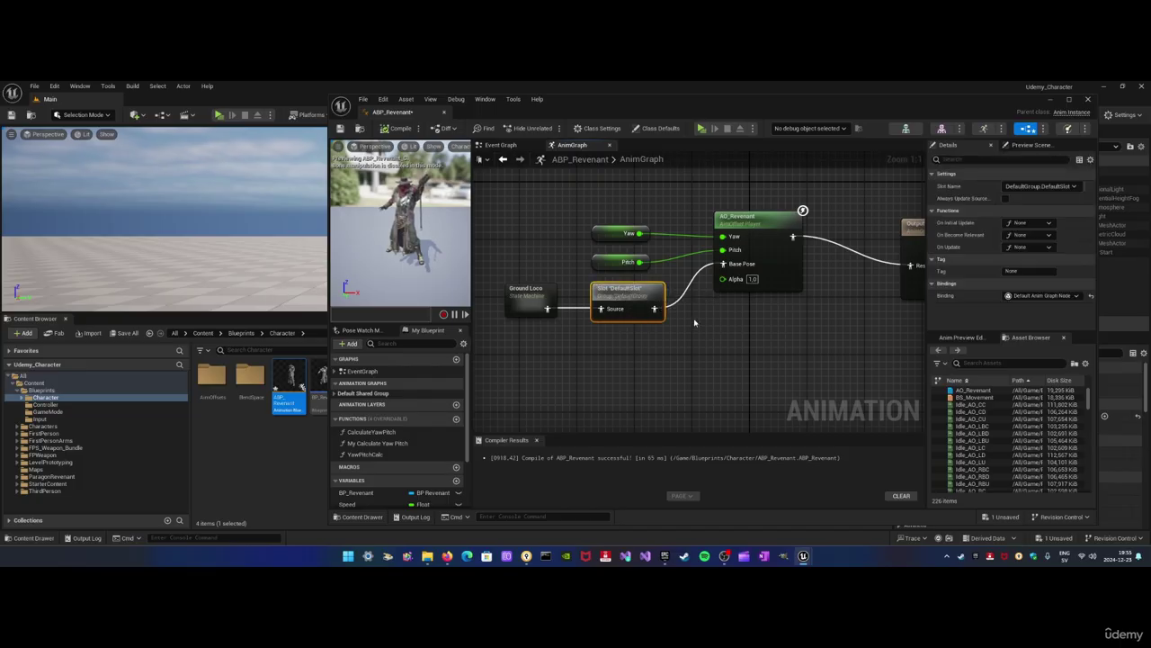
right_drag(673, 315, 641, 315)
click(488, 211)
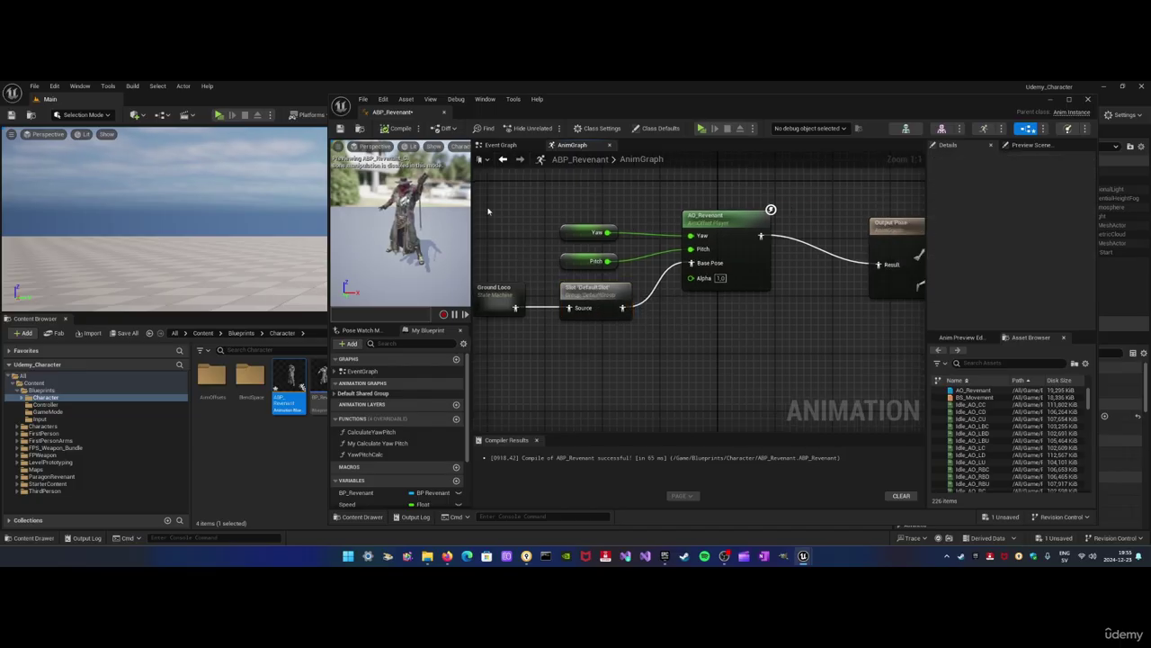
click(340, 128)
click(608, 290)
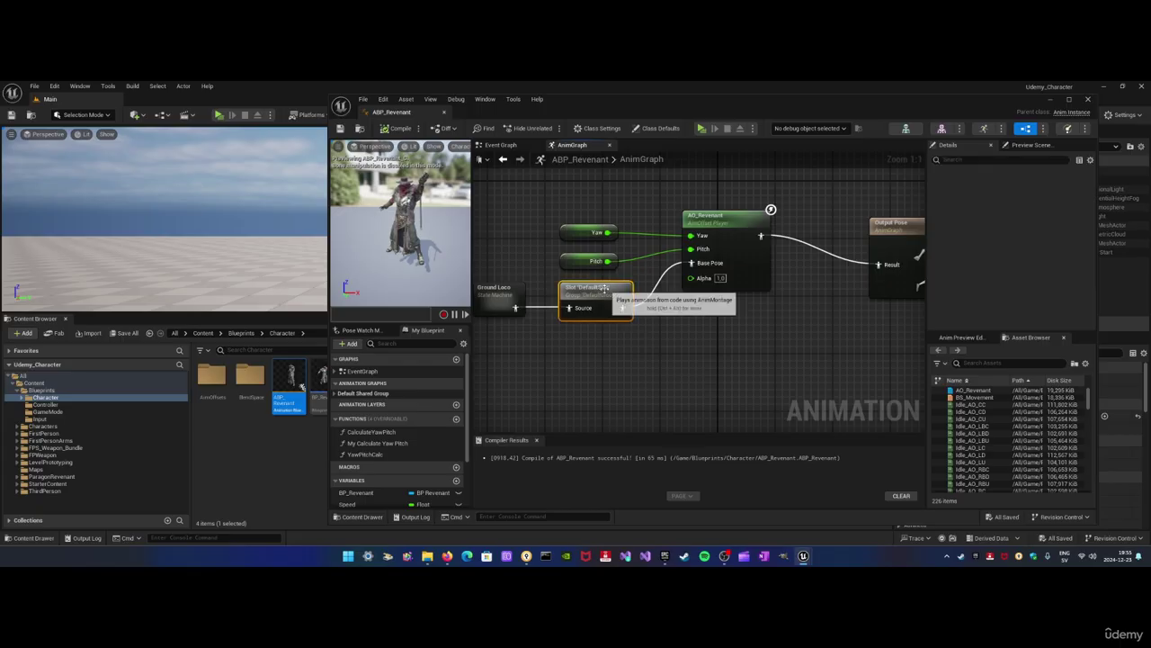
click(282, 444)
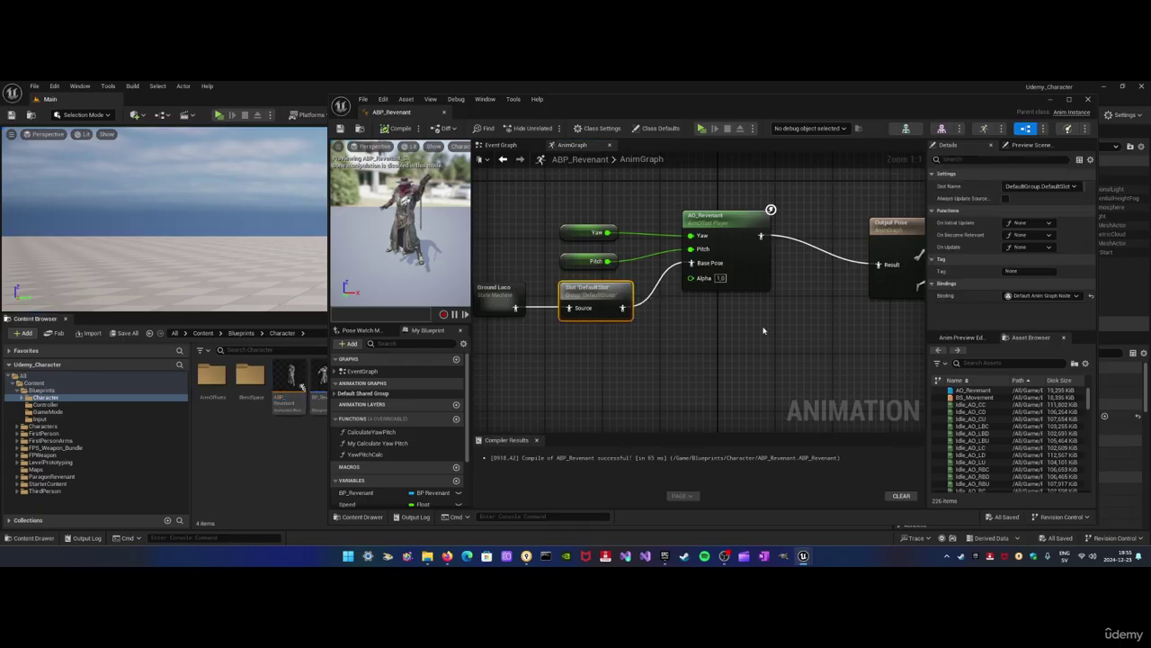
click(728, 321)
scroll(728, 321, down, 1)
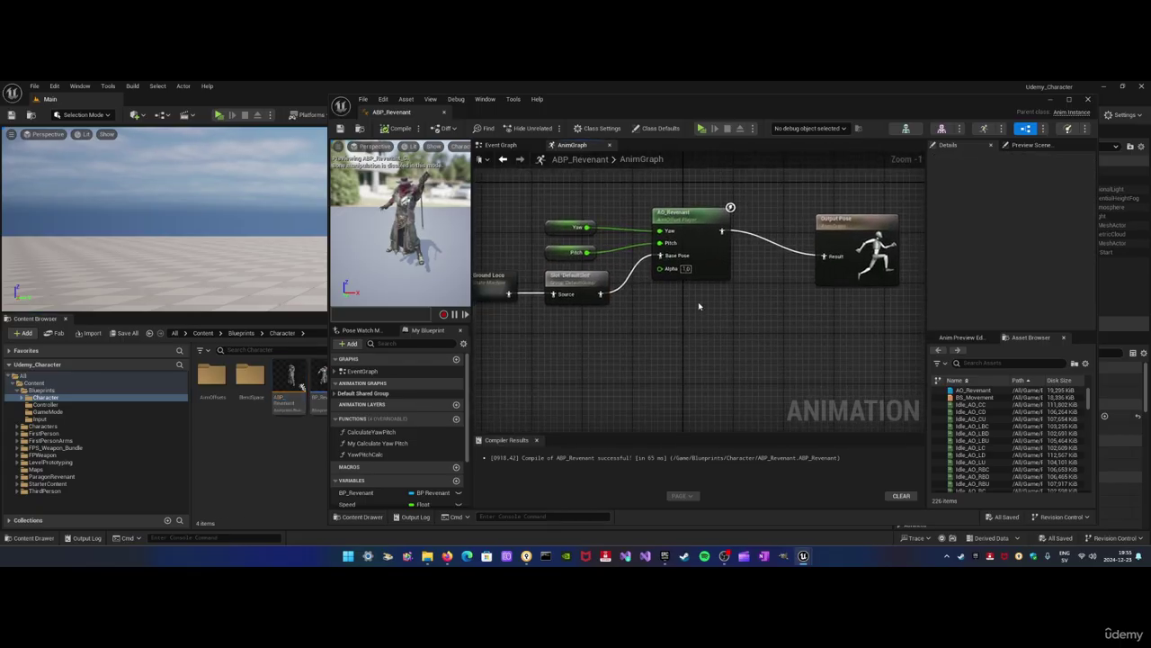
right_drag(699, 305, 710, 307)
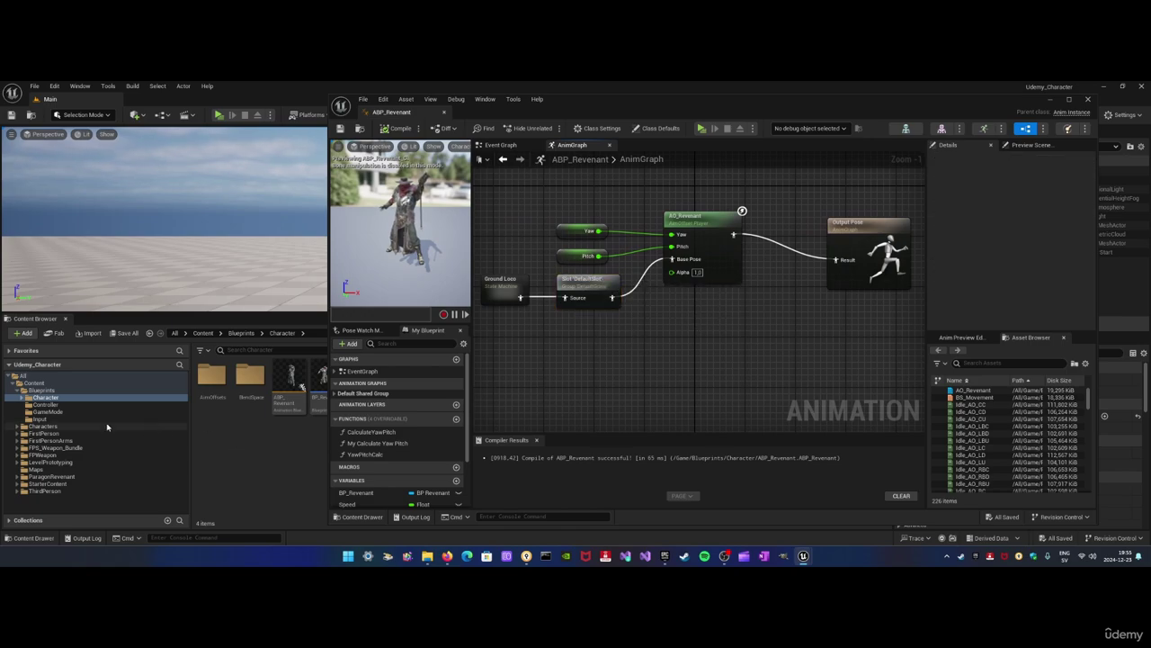
Search the whole Content folder for "AM_" and open the AM_Revenant_Fire_Fast montage
drag(633, 111, 725, 113)
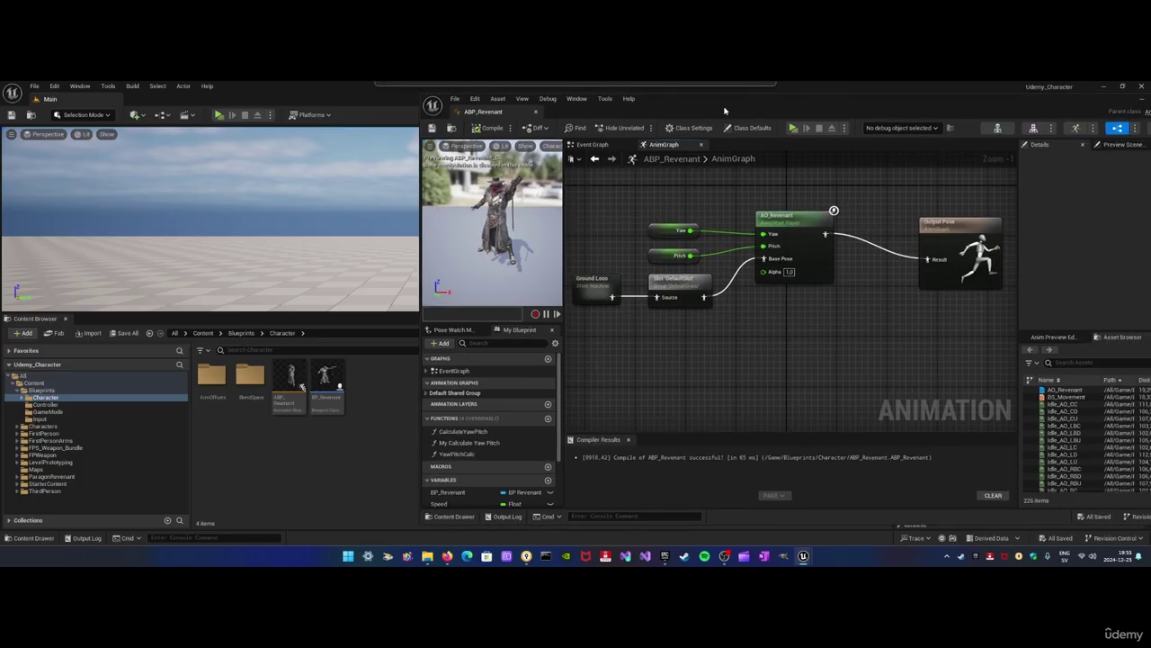
click(242, 333)
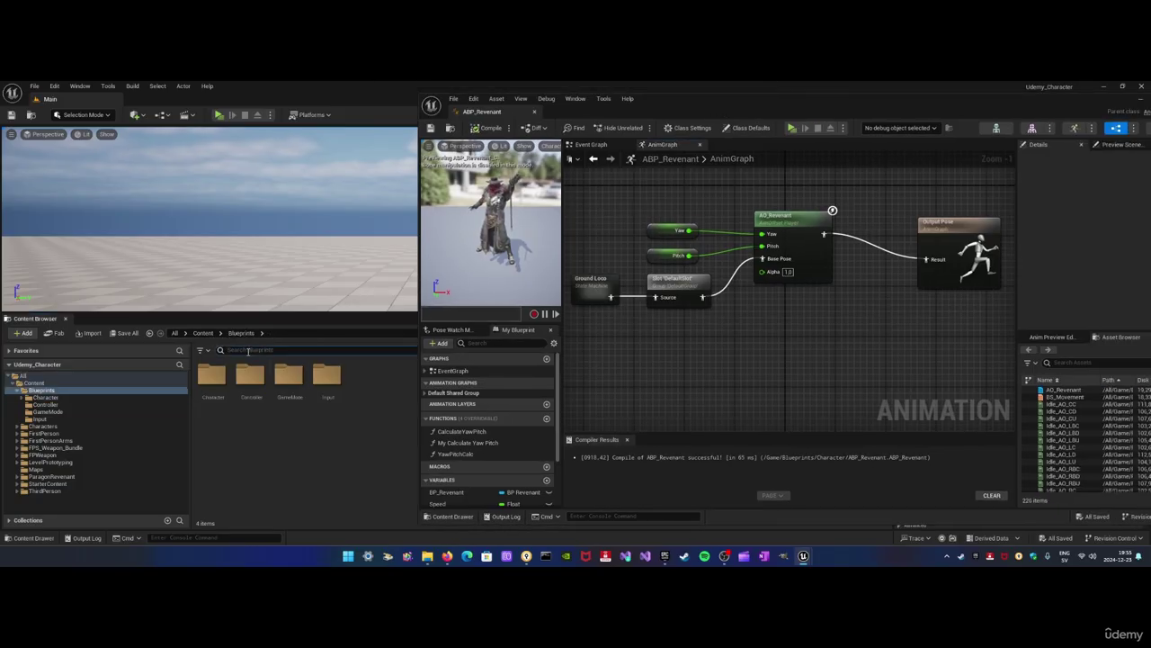
text(M_)
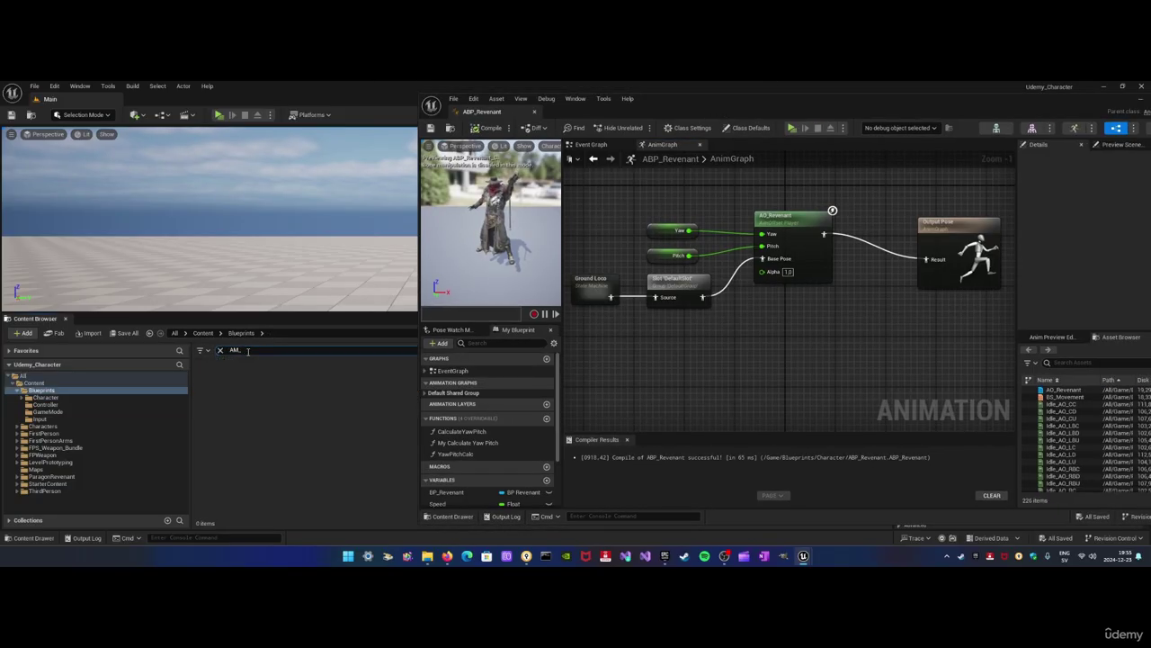
click(203, 333)
click(207, 380)
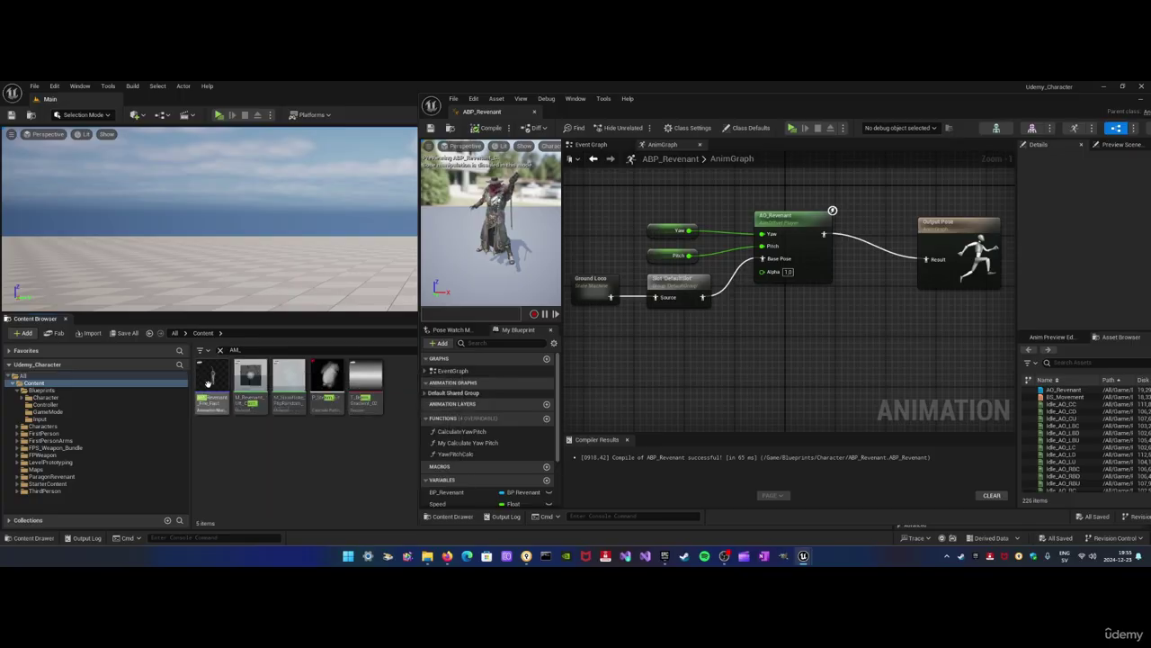
double_click(207, 382)
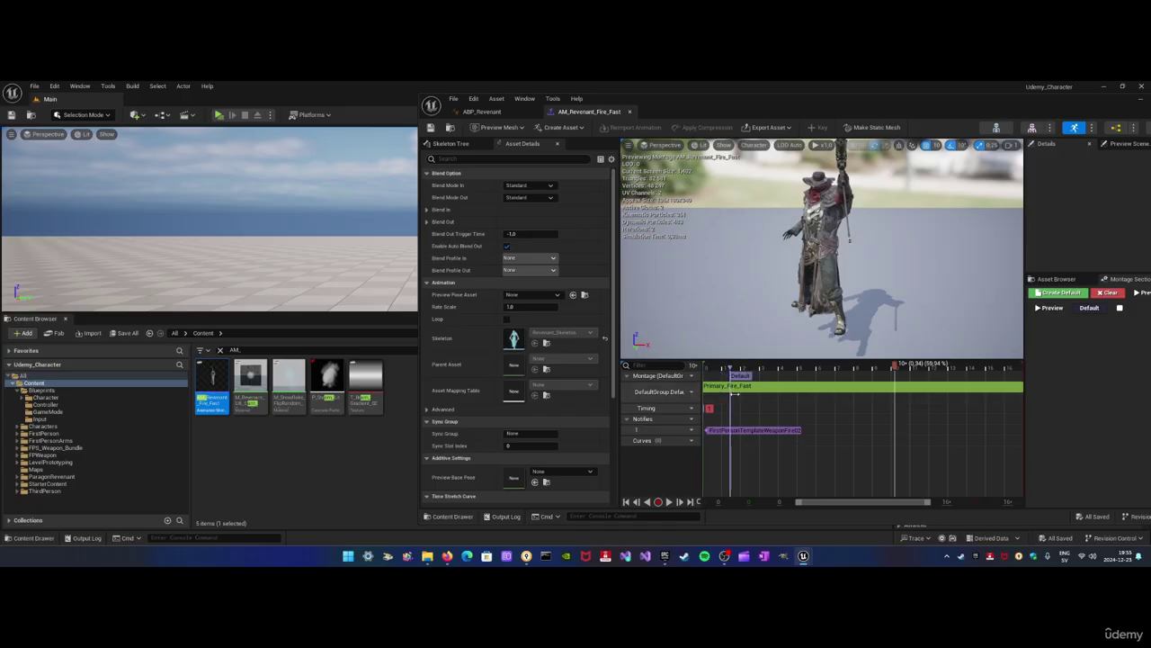
Compare the montage track's full slot name with the Slot Name options of the DefaultSlot node in ABP_Revenant
drag(702, 459, 765, 460)
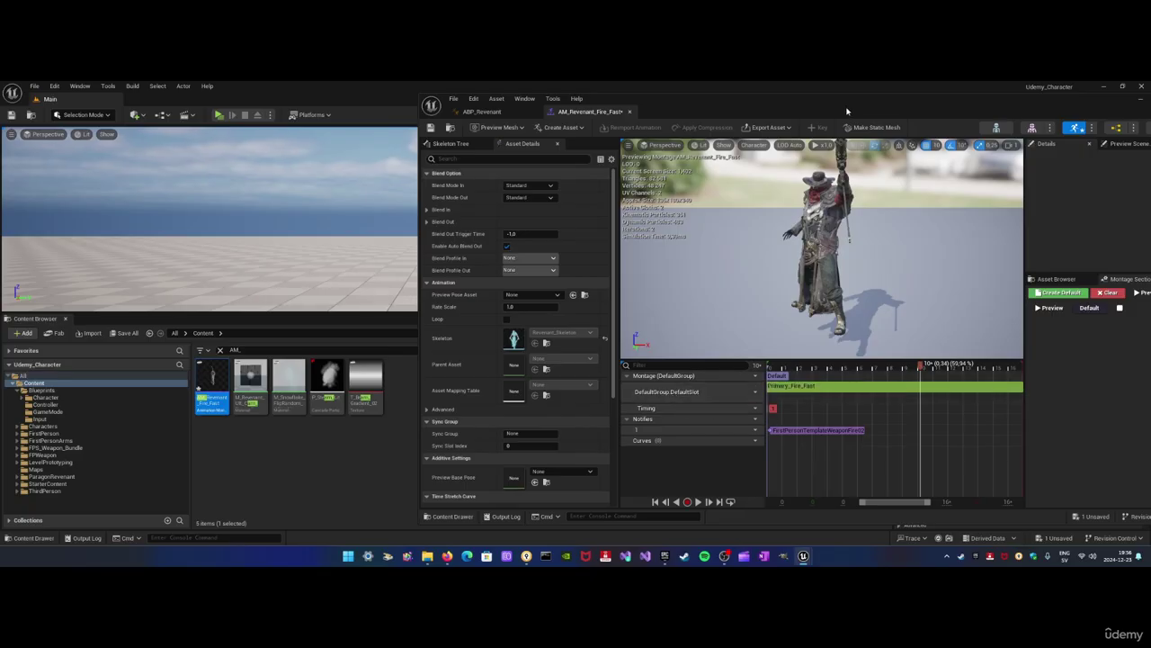
drag(849, 111, 756, 111)
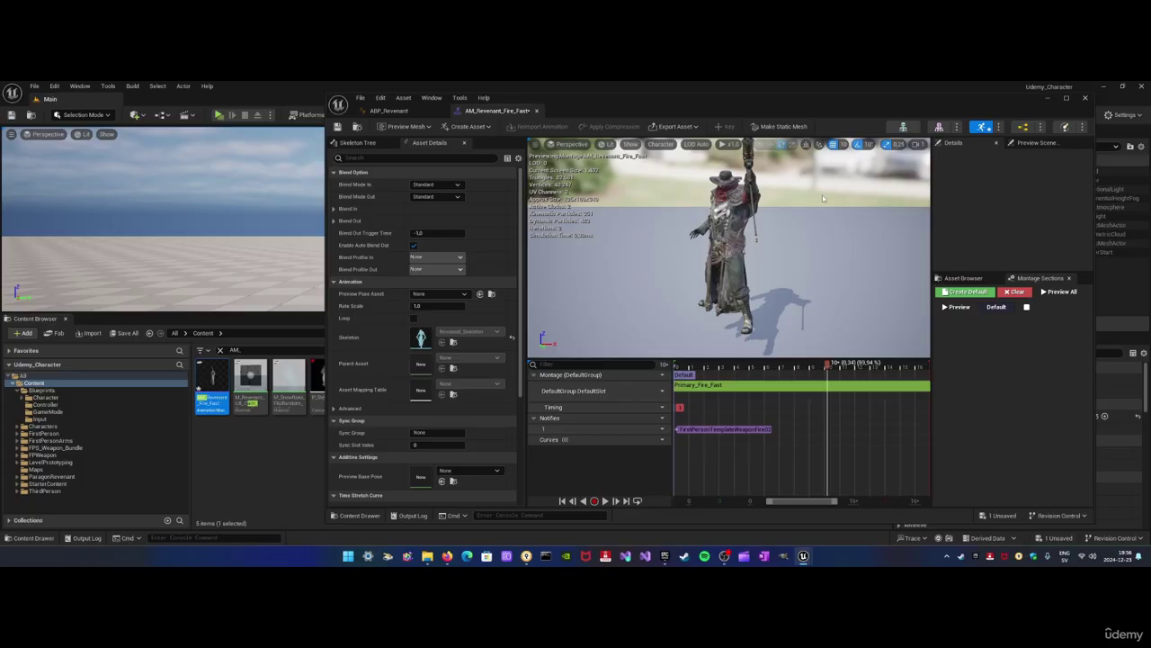
click(399, 110)
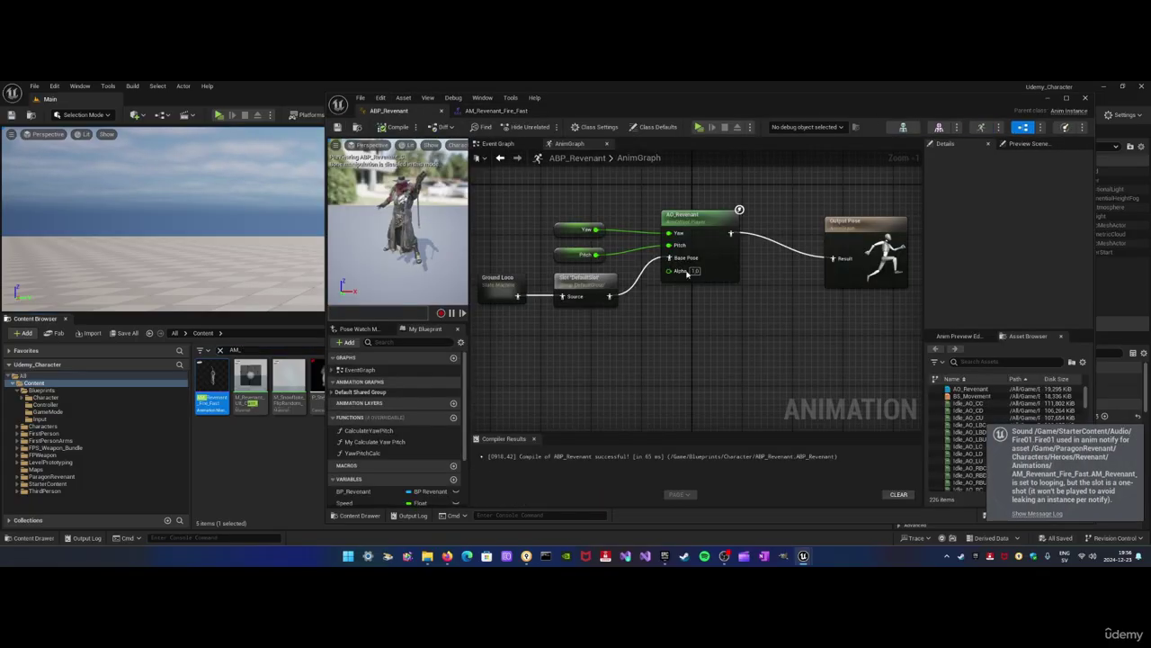
right_drag(709, 313, 752, 327)
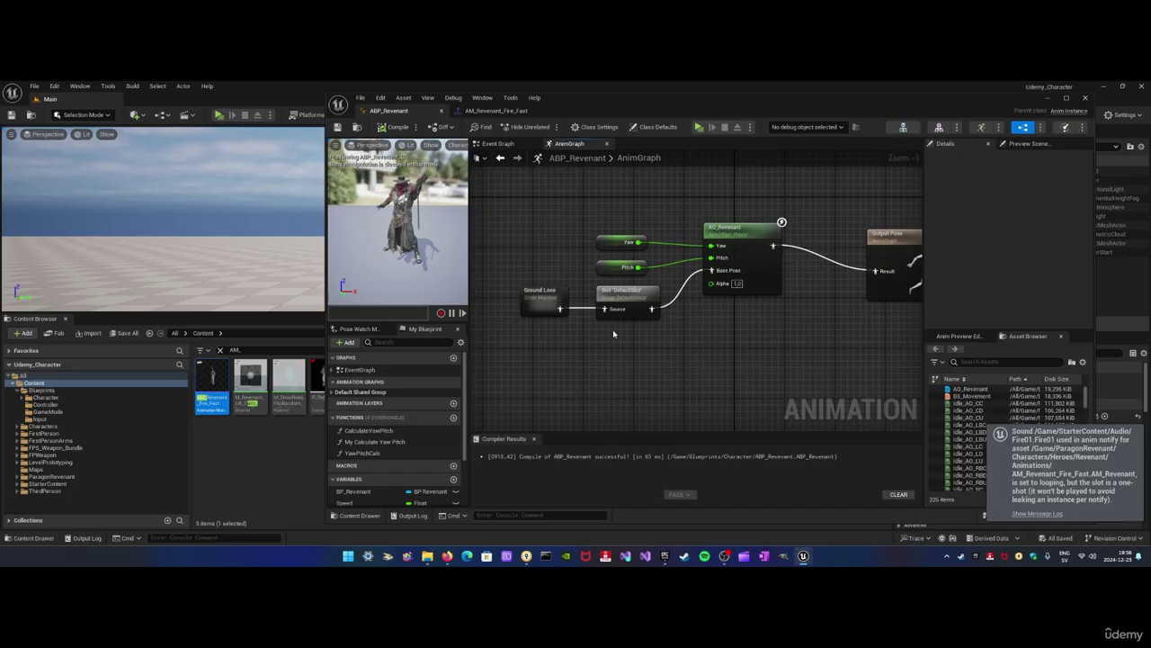
click(646, 297)
right_drag(648, 306, 599, 296)
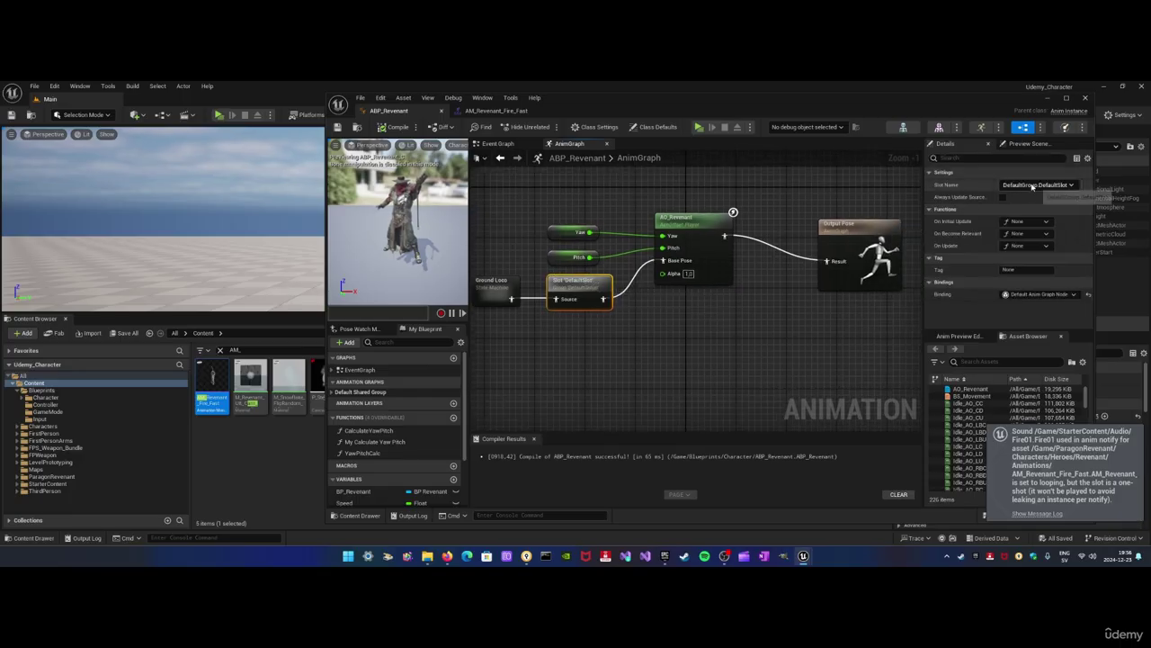
click(1068, 184)
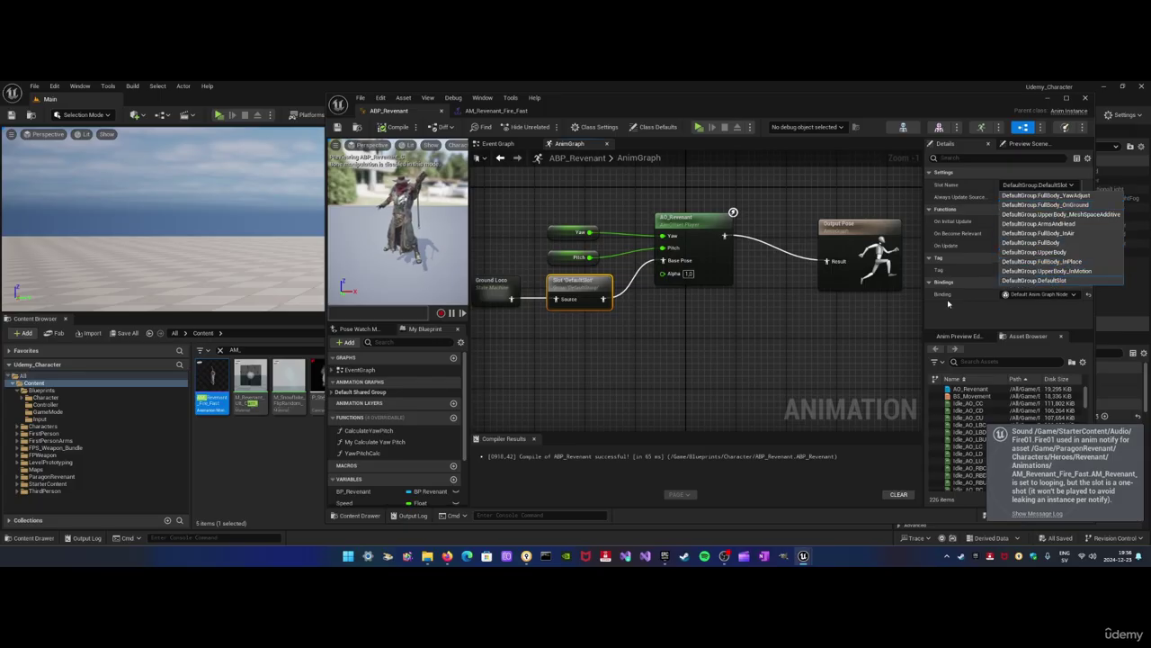
click(703, 351)
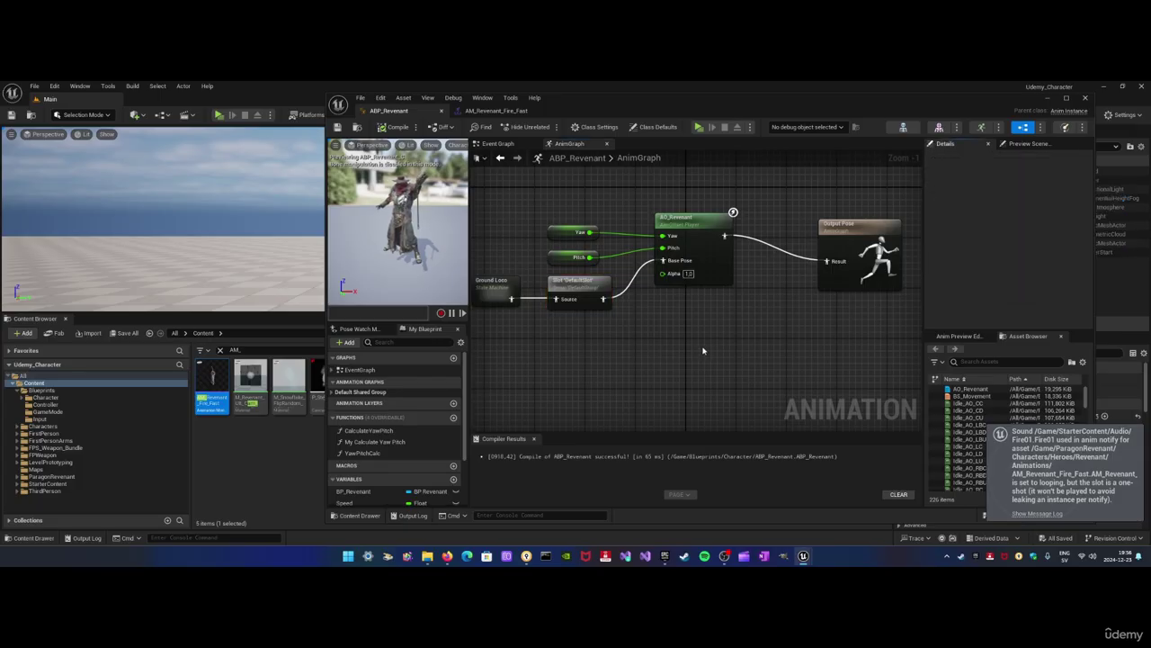
Close the AM_Revenant_Fire_Fast montage and open the BP_Revenant blueprint from the Blueprints/Character folder
click(497, 110)
click(537, 111)
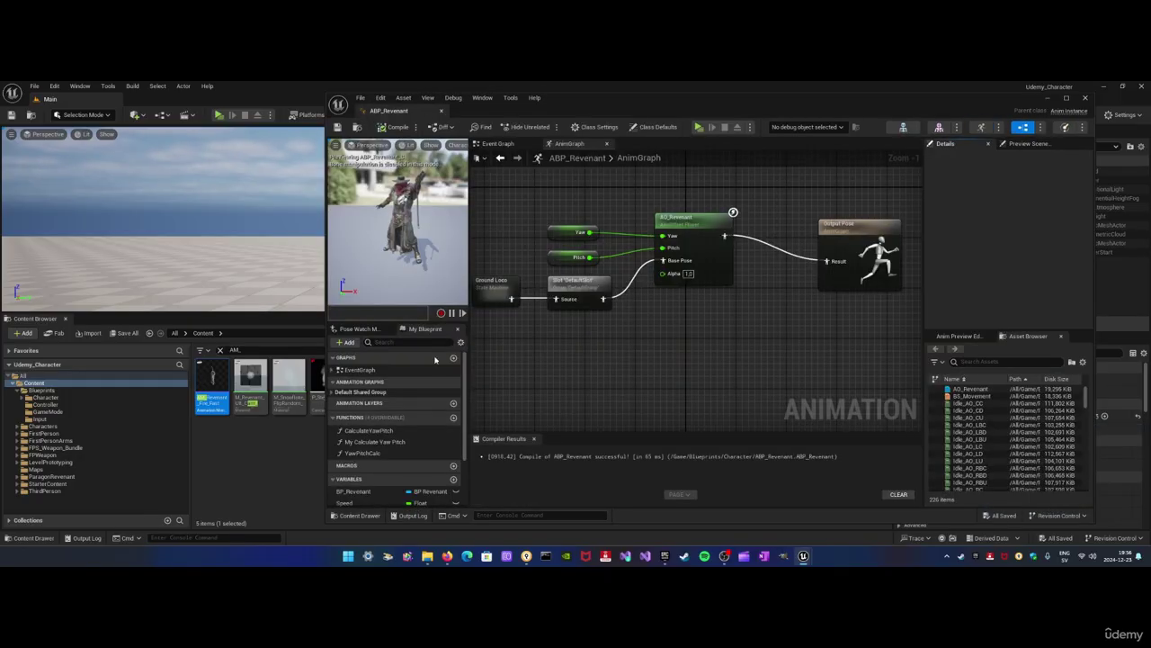
click(361, 515)
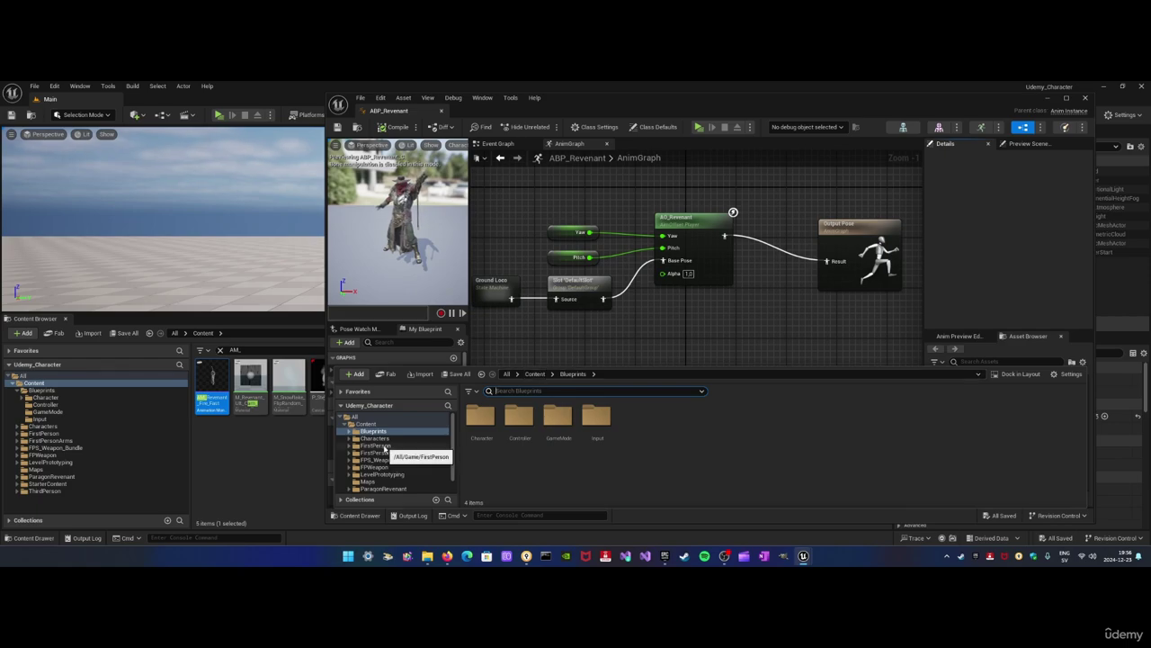
click(509, 233)
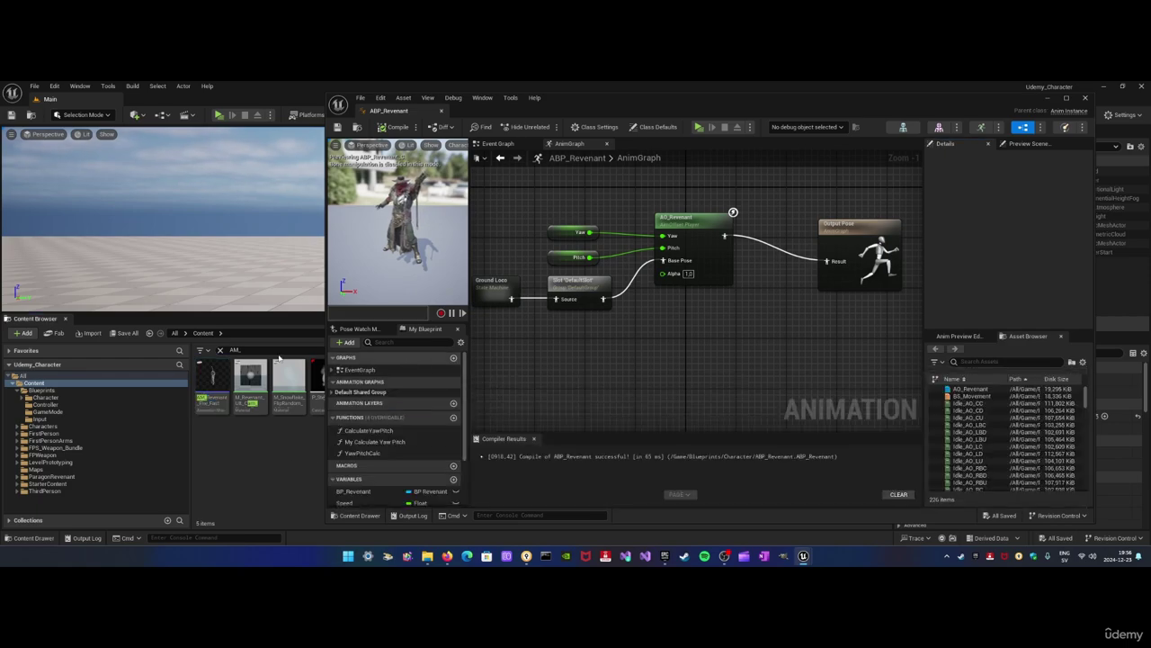
drag(648, 108, 793, 111)
click(27, 398)
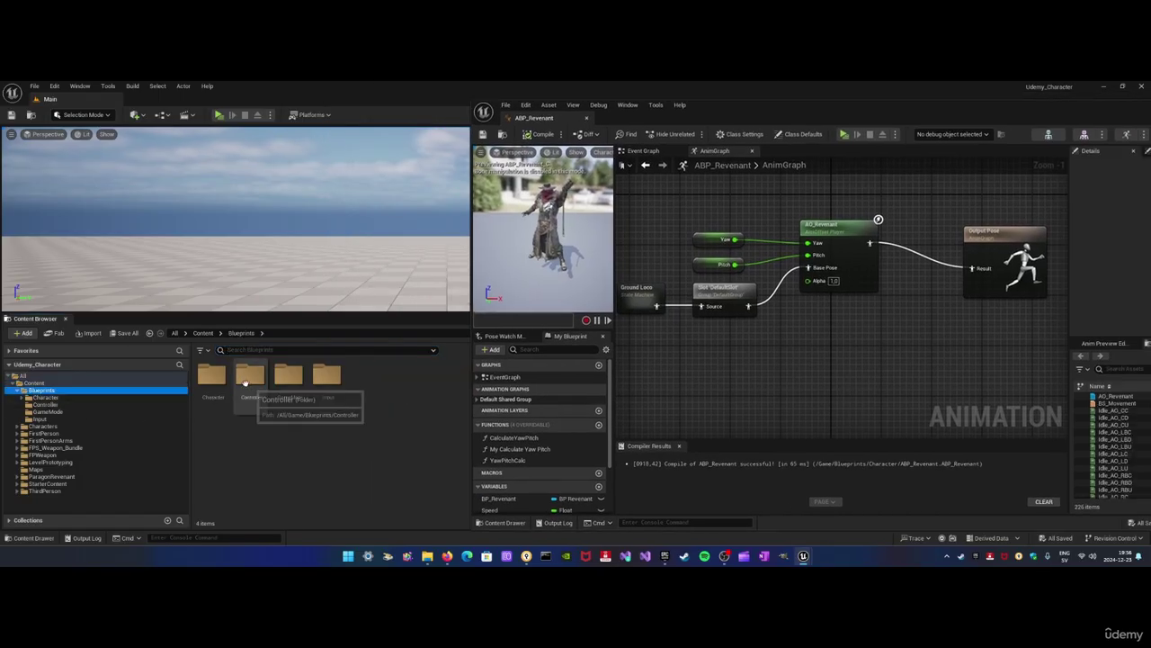
double_click(324, 388)
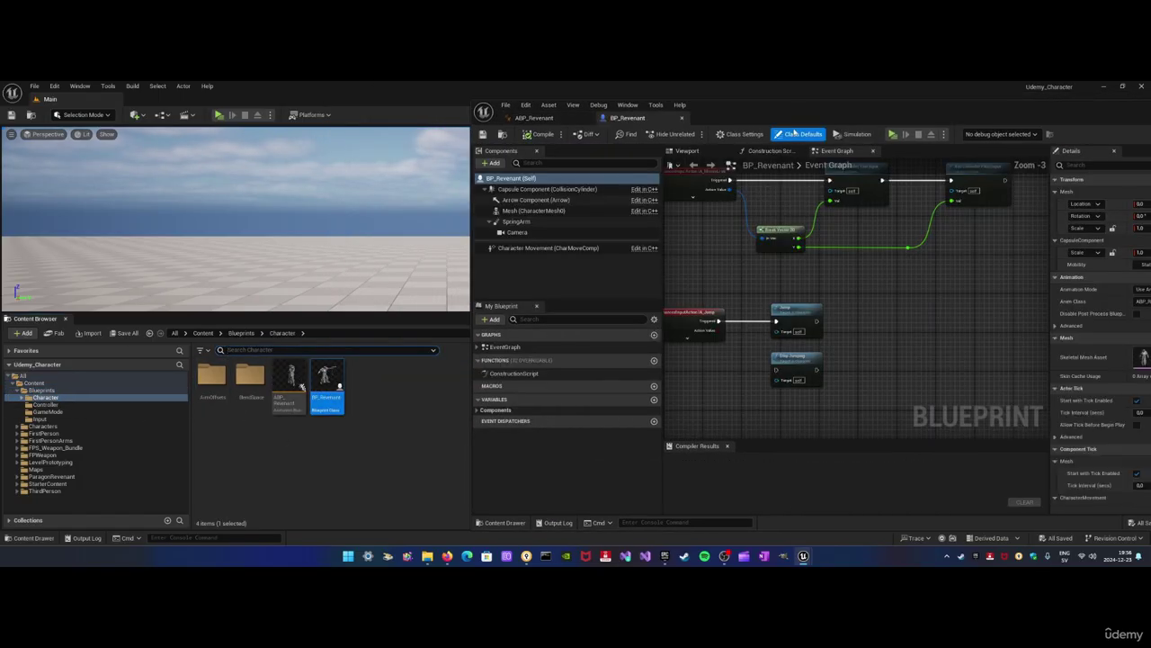
Add a Left Mouse Button event below the IA_Jump event in BP_Revenant's Event Graph and compile the blueprint
right_drag(730, 270, 824, 193)
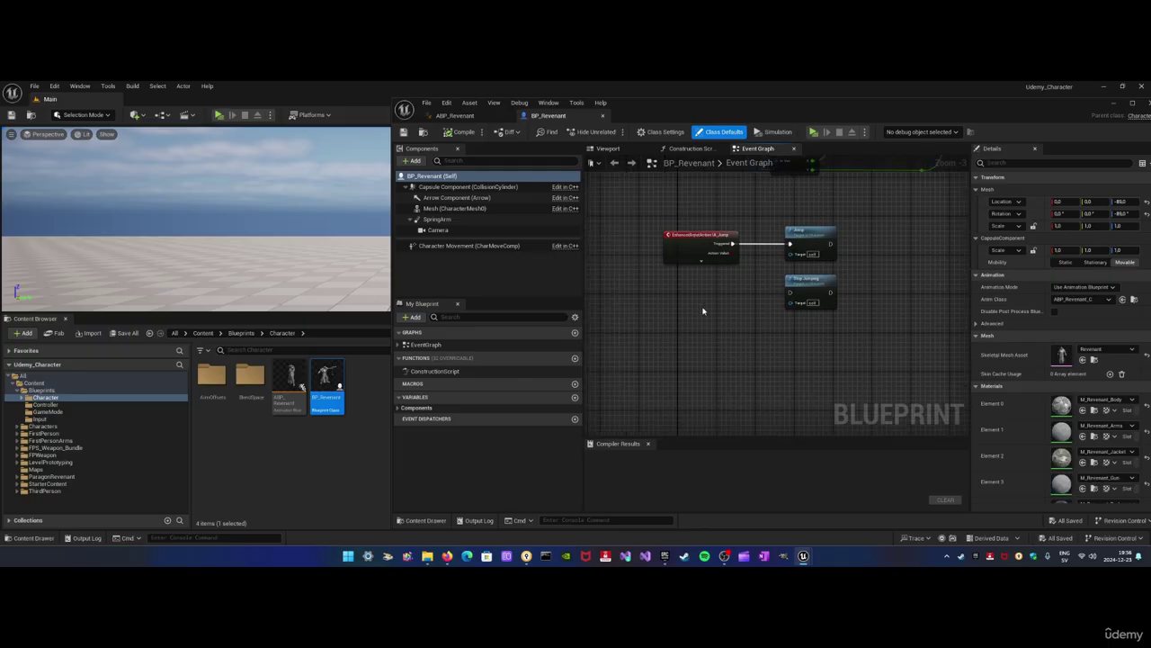
right_drag(715, 352, 661, 337)
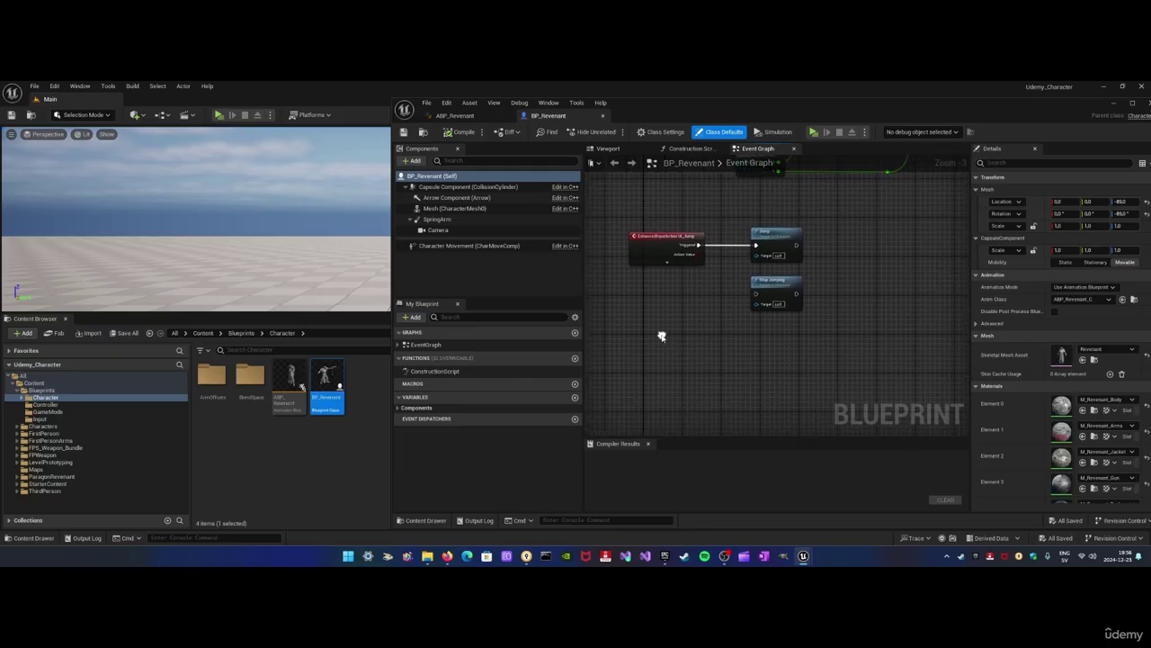
right_click(644, 349)
click(638, 321)
right_click(638, 325)
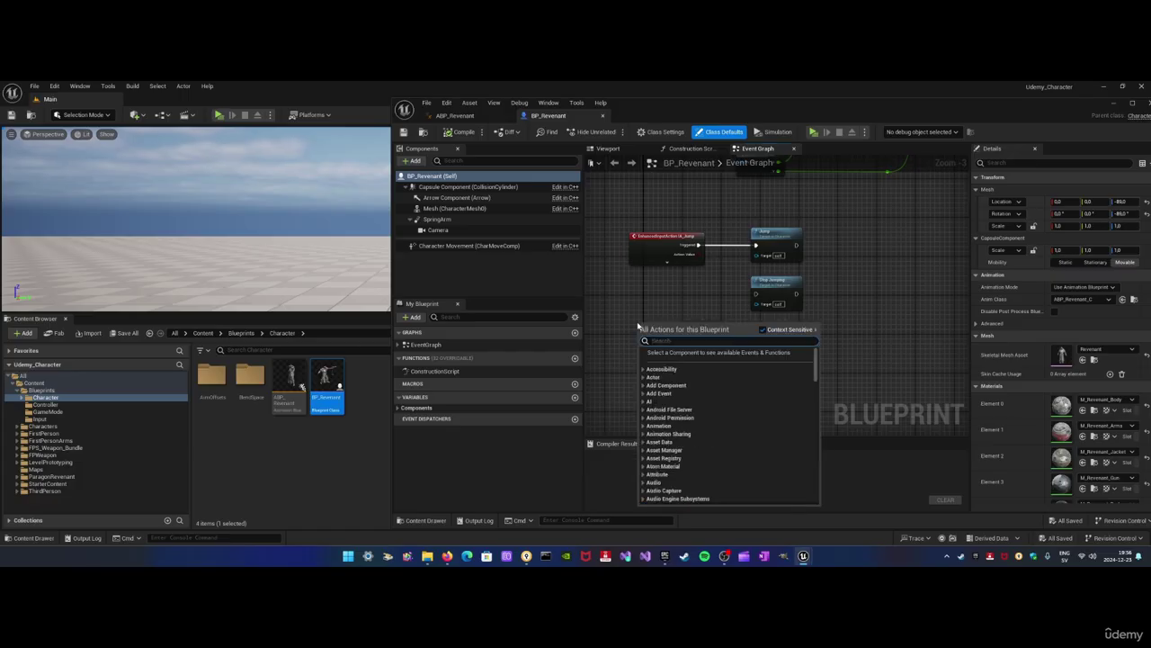
text(Left Mo)
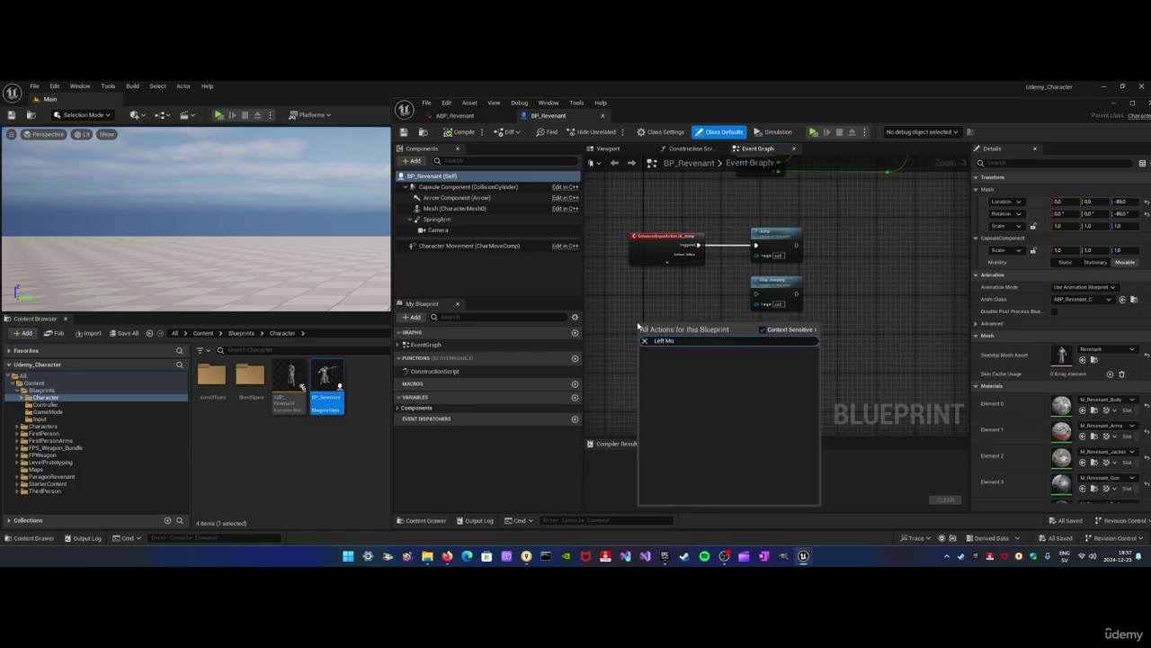
text(use)
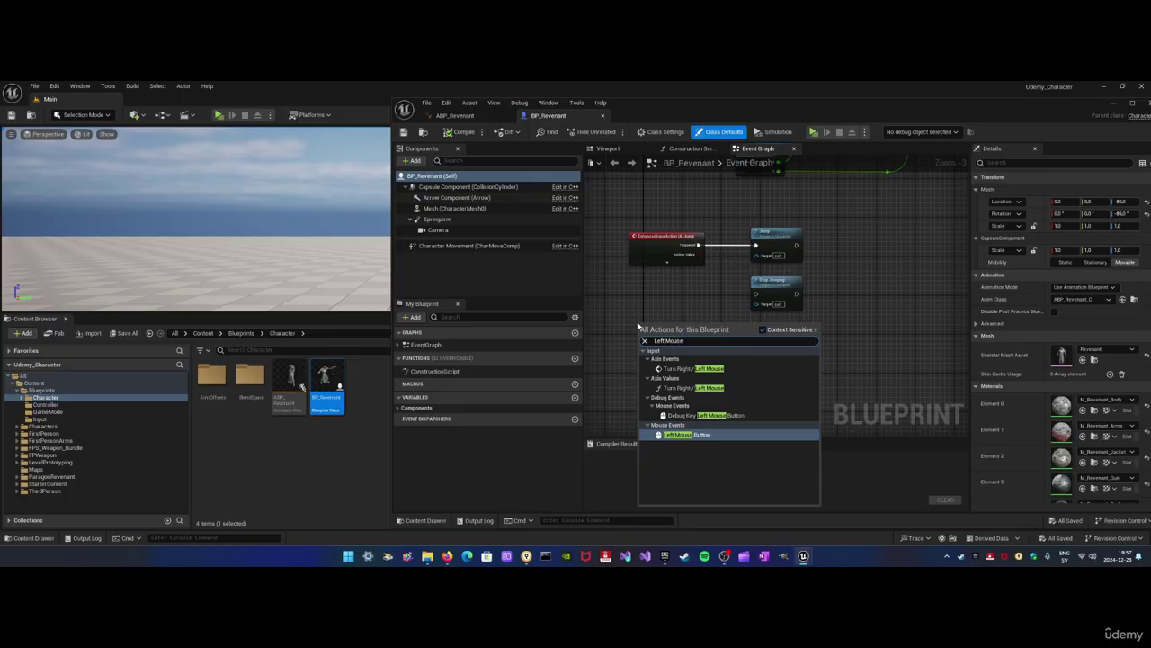
key(Return)
scroll(662, 363, up, 3)
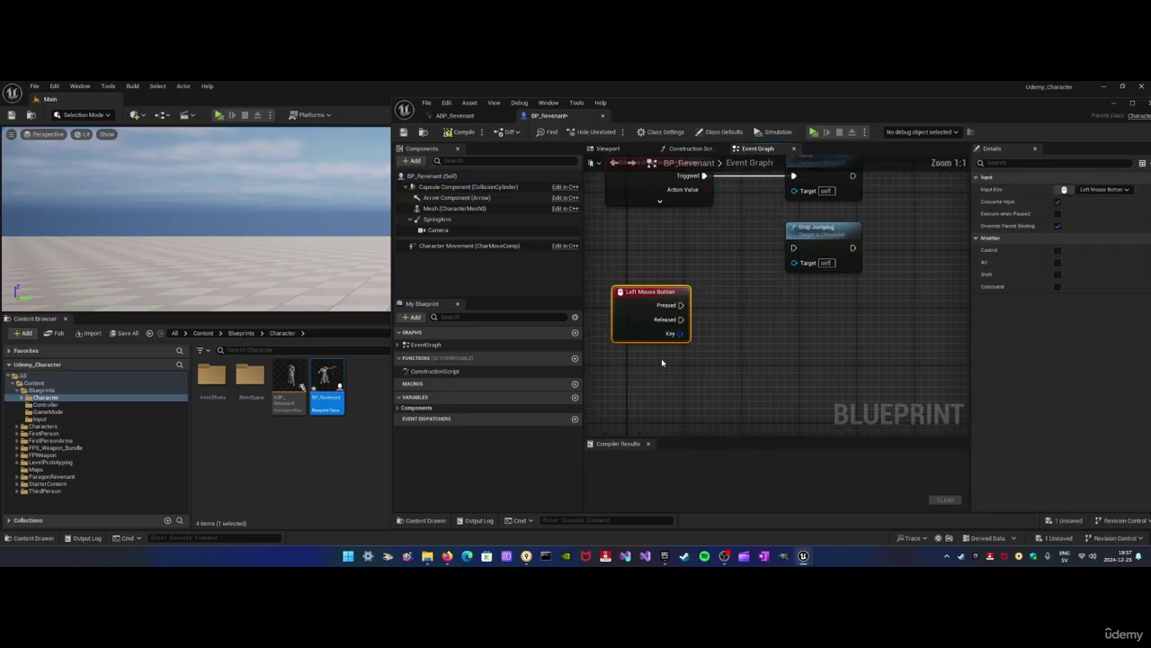
click(743, 352)
mouse_move(743, 352)
right_down()
mouse_move(695, 372)
mouse_move(696, 329)
mouse_move(678, 327)
mouse_move(737, 332)
right_up()
scroll(695, 371, down, 2)
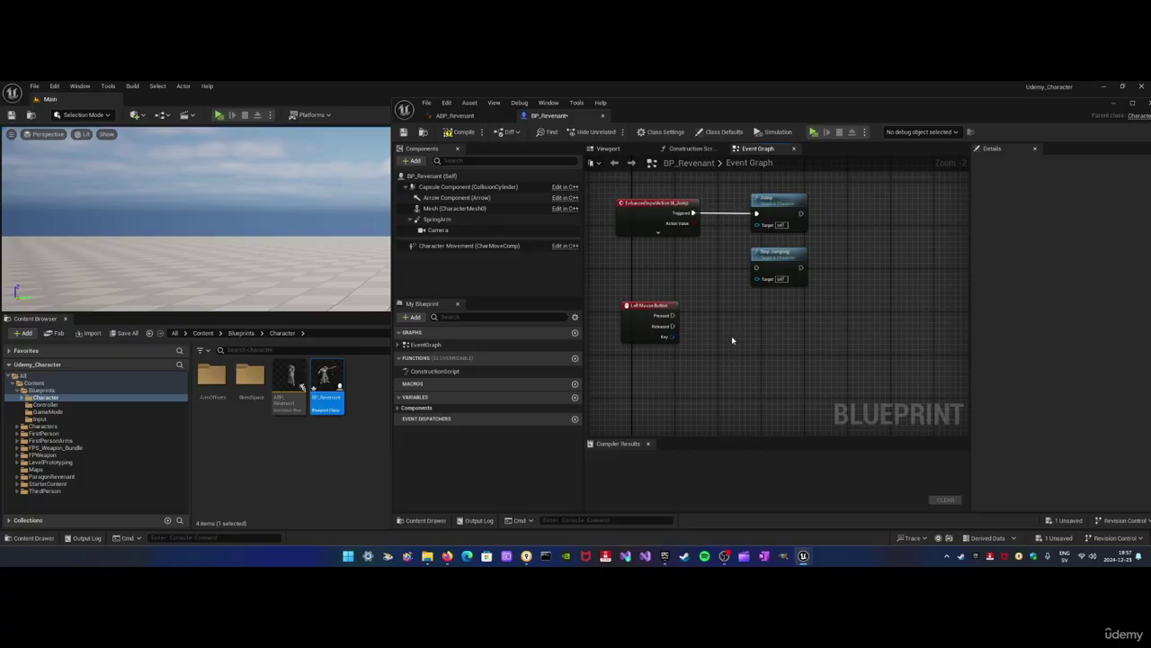
click(459, 131)
Add a comment box titled "Play montage" beside the Left Mouse Button event
right_drag(720, 322, 657, 286)
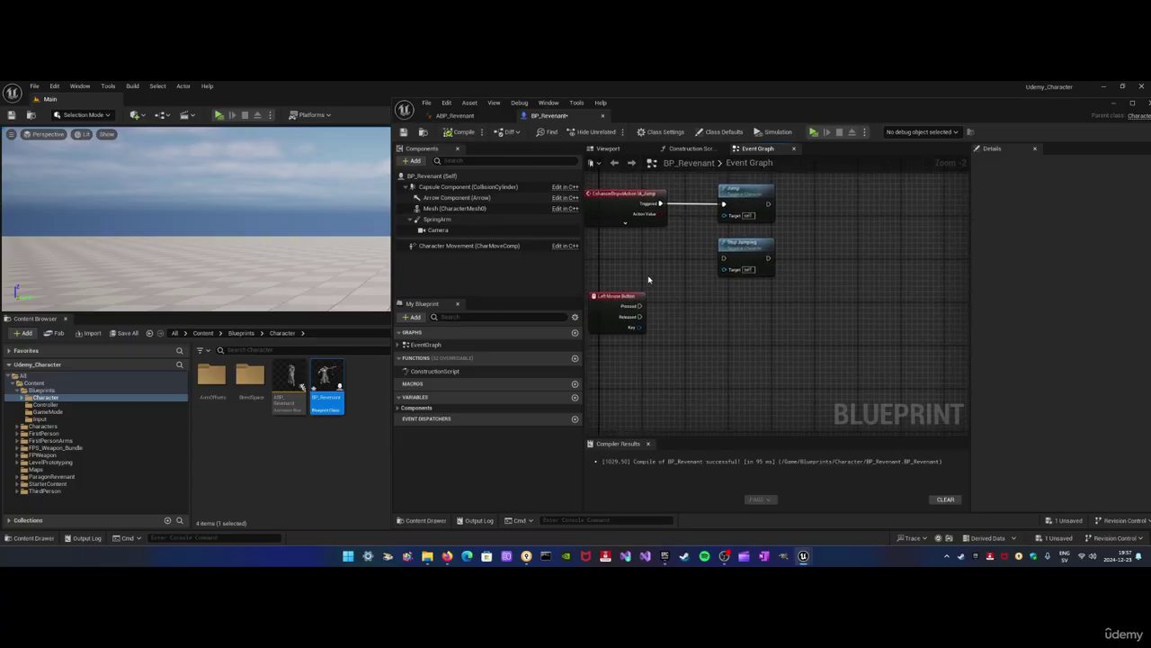
right_drag(733, 322, 731, 290)
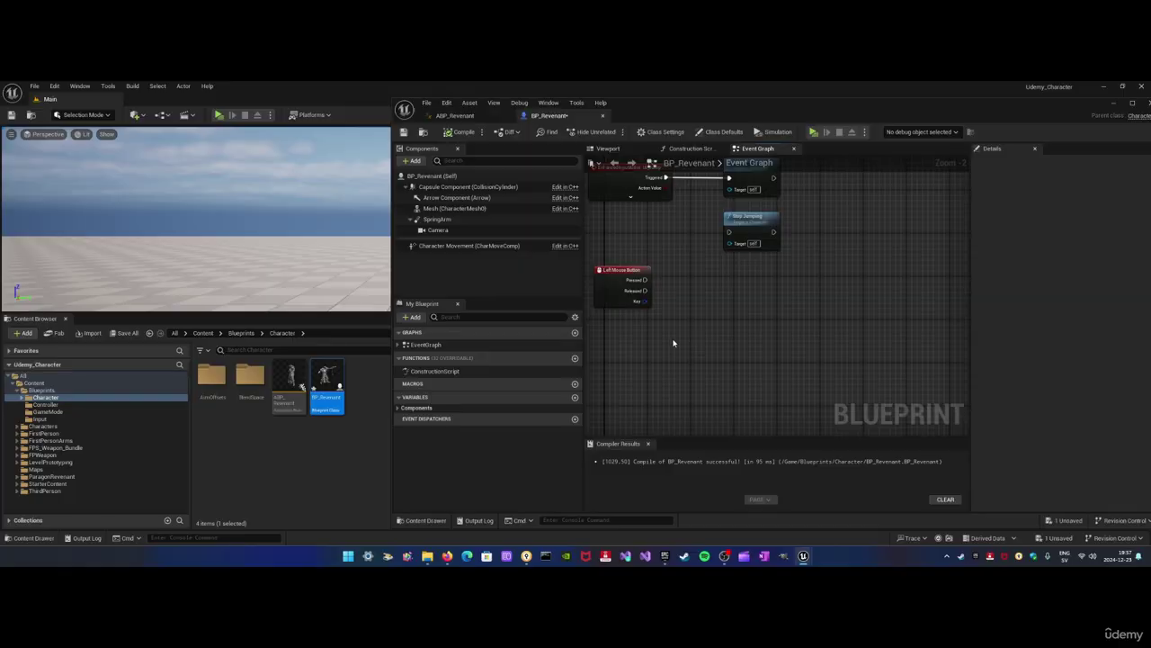
key(c)
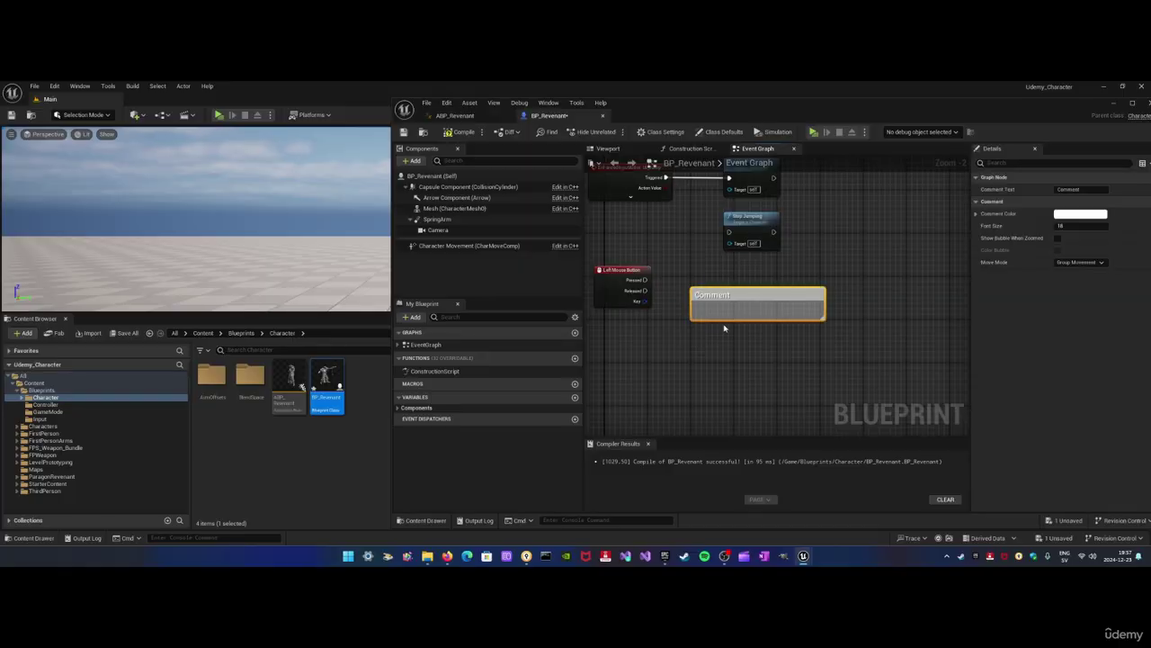
text(Play montage)
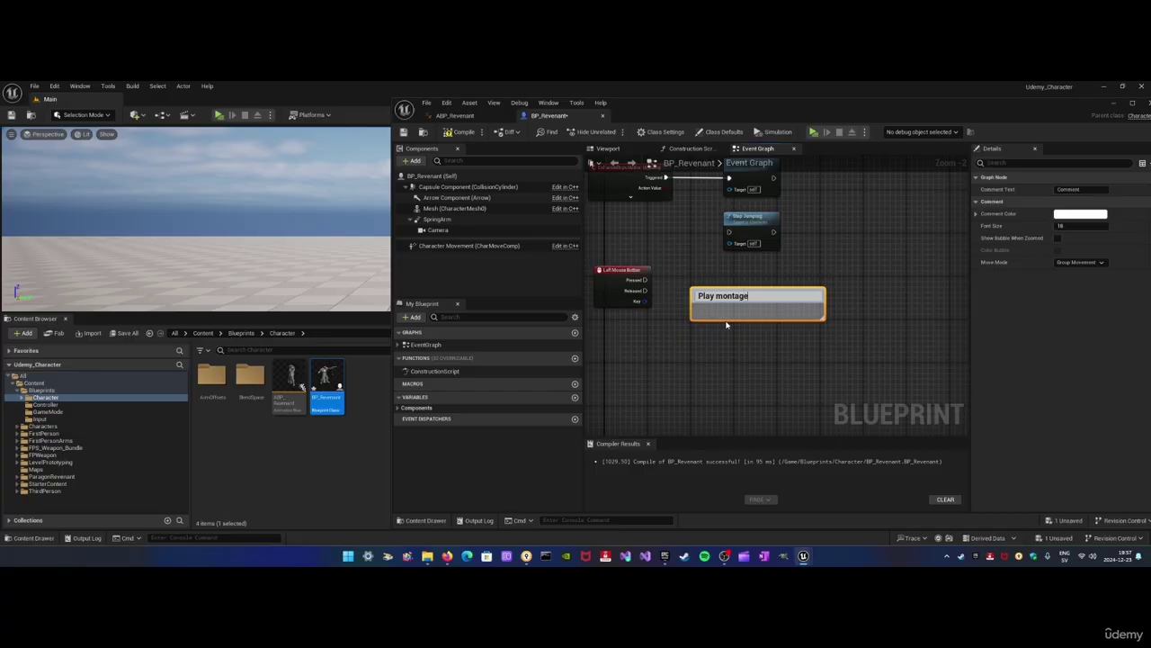
click(767, 318)
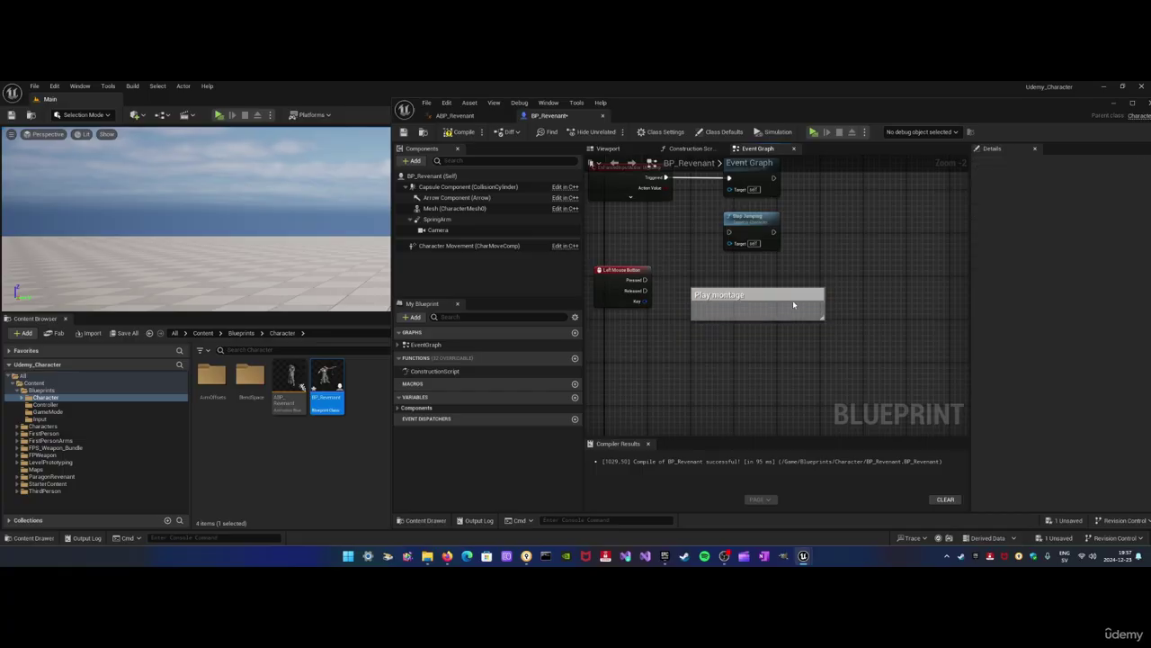
mouse_move(805, 279)
right_down()
mouse_move(814, 283)
mouse_move(801, 281)
right_up()
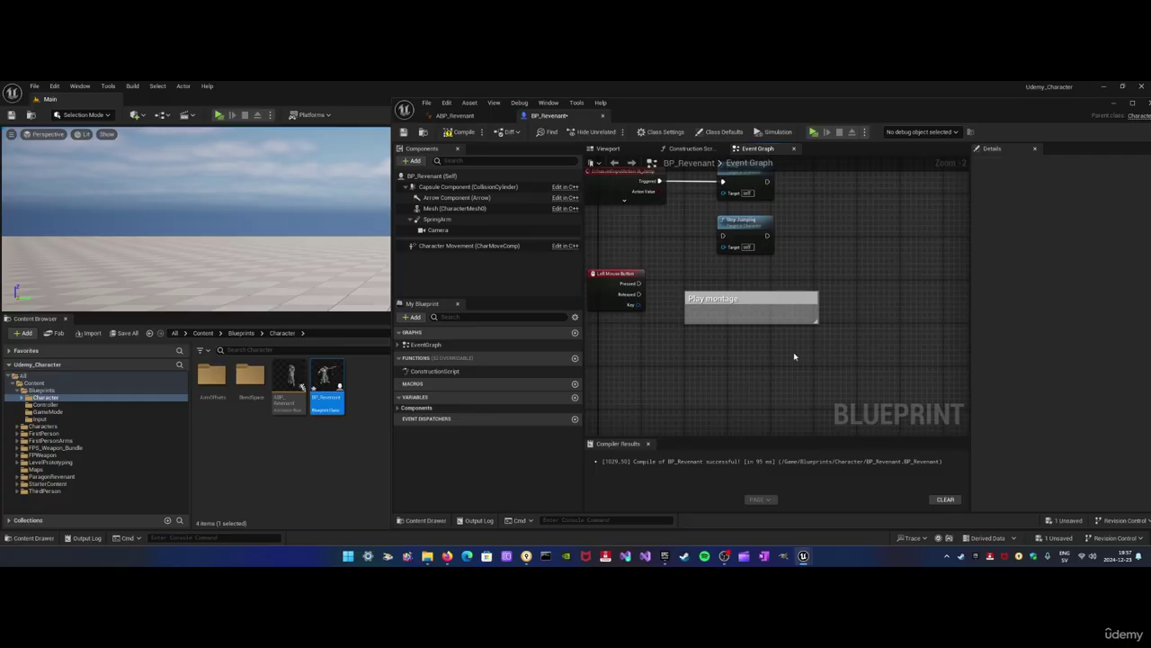
right_drag(794, 357, 796, 340)
right_drag(810, 299, 825, 265)
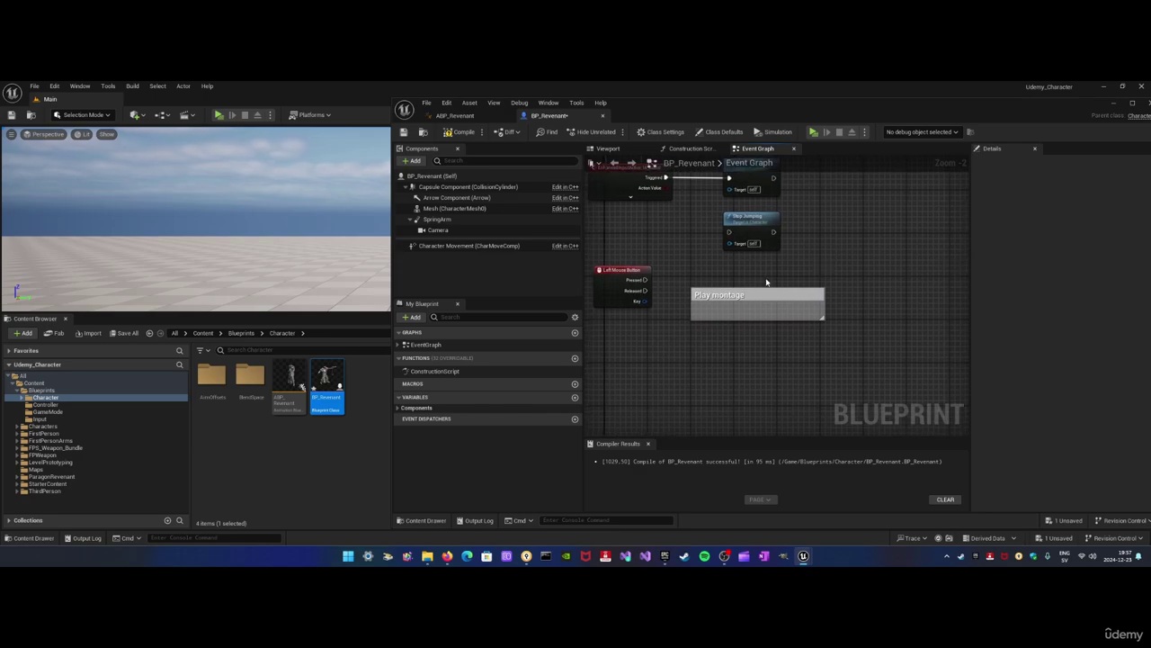
Move the "Play montage" comment box down and away from the Left Mouse Button event to make room for a node
right_drag(677, 375, 683, 358)
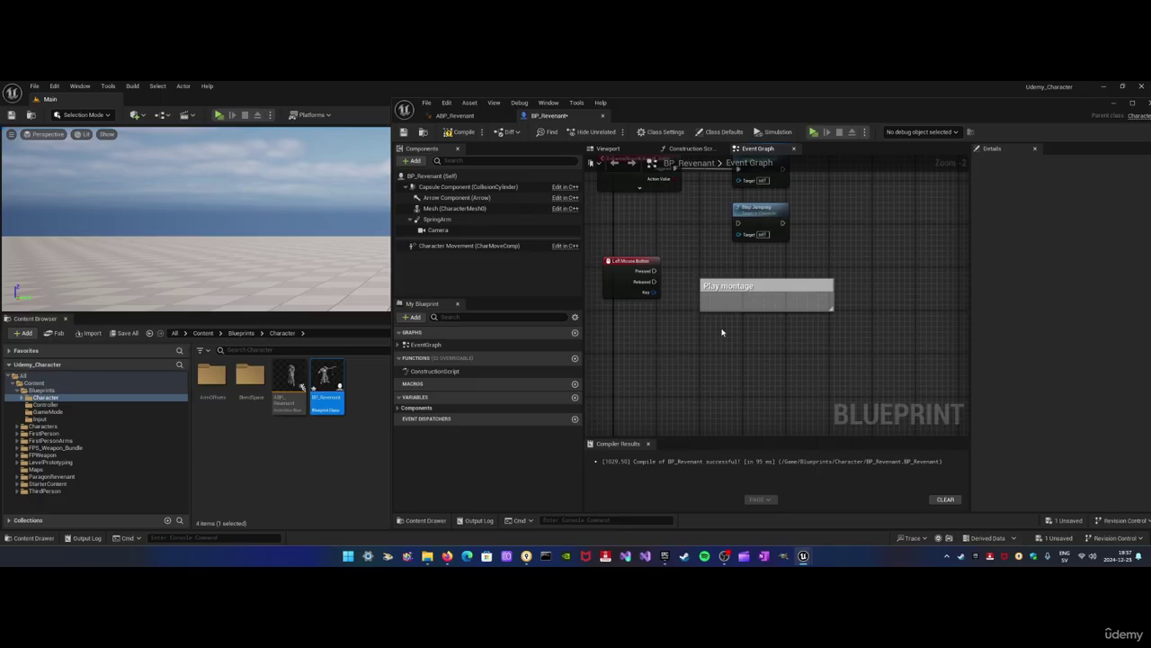
scroll(721, 332, down, 1)
drag(723, 289, 781, 358)
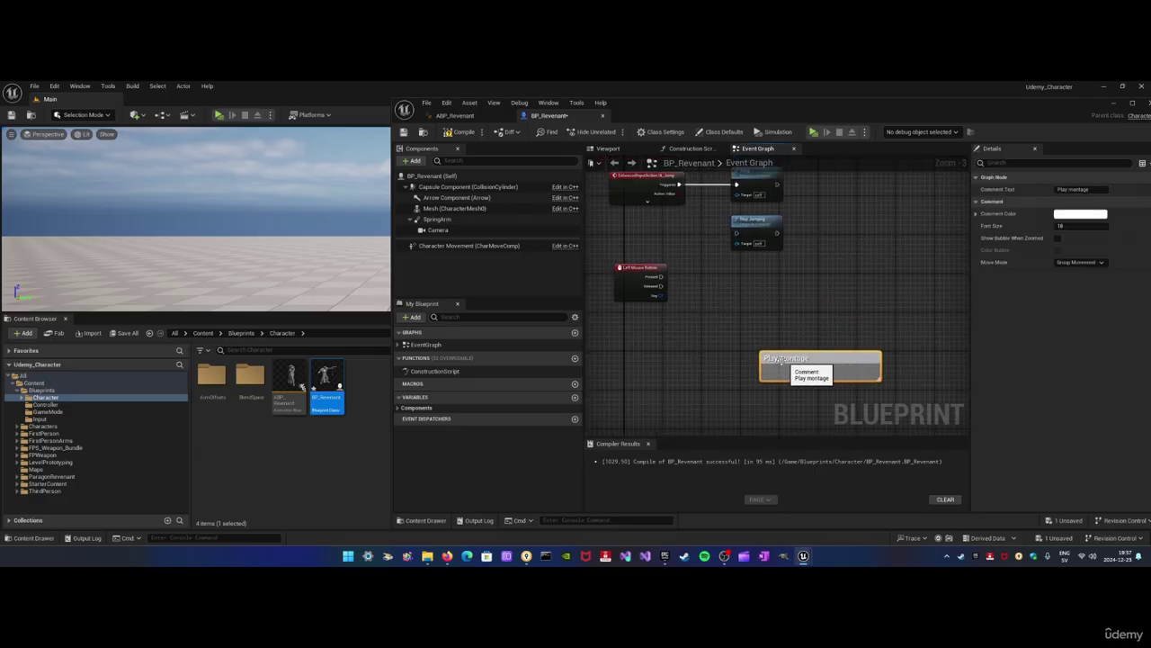
Add a Play Montage node near the Left Mouse Button event in the Event Graph
right_click(728, 294)
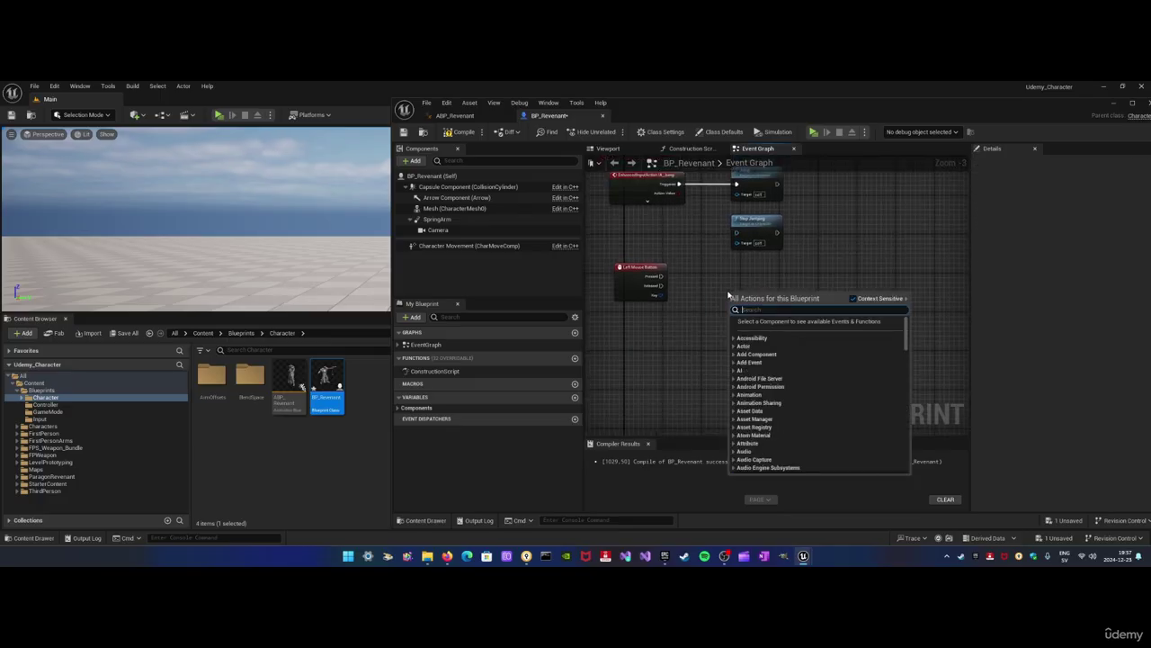
text(play mont)
key(Up)
key(Up)
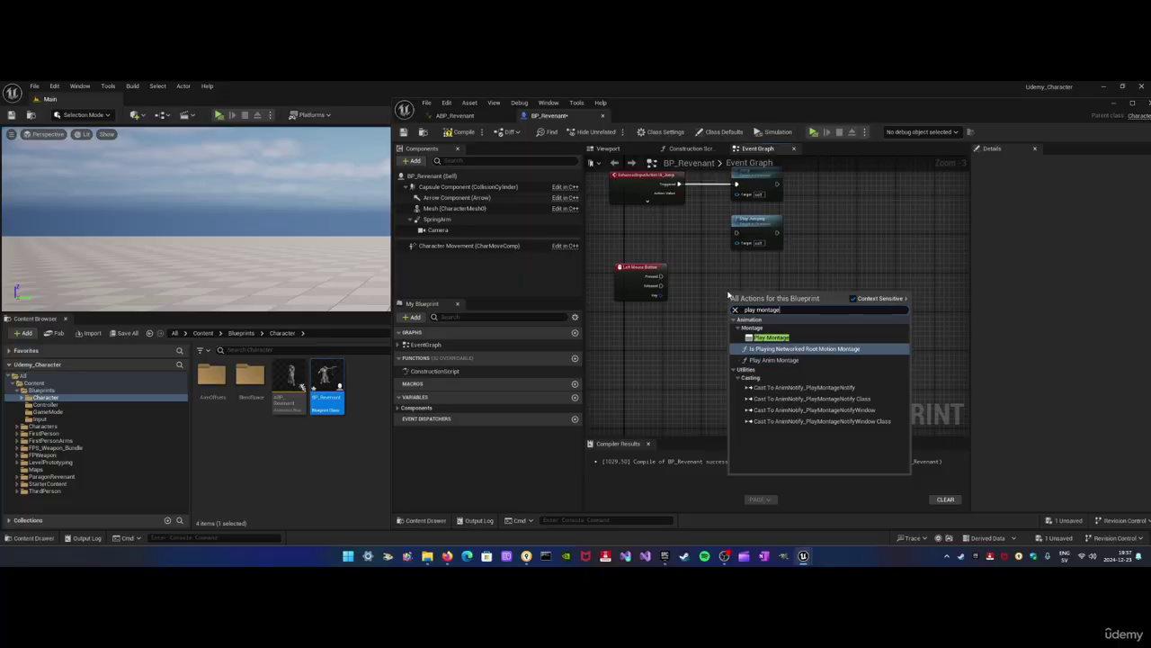
key(Return)
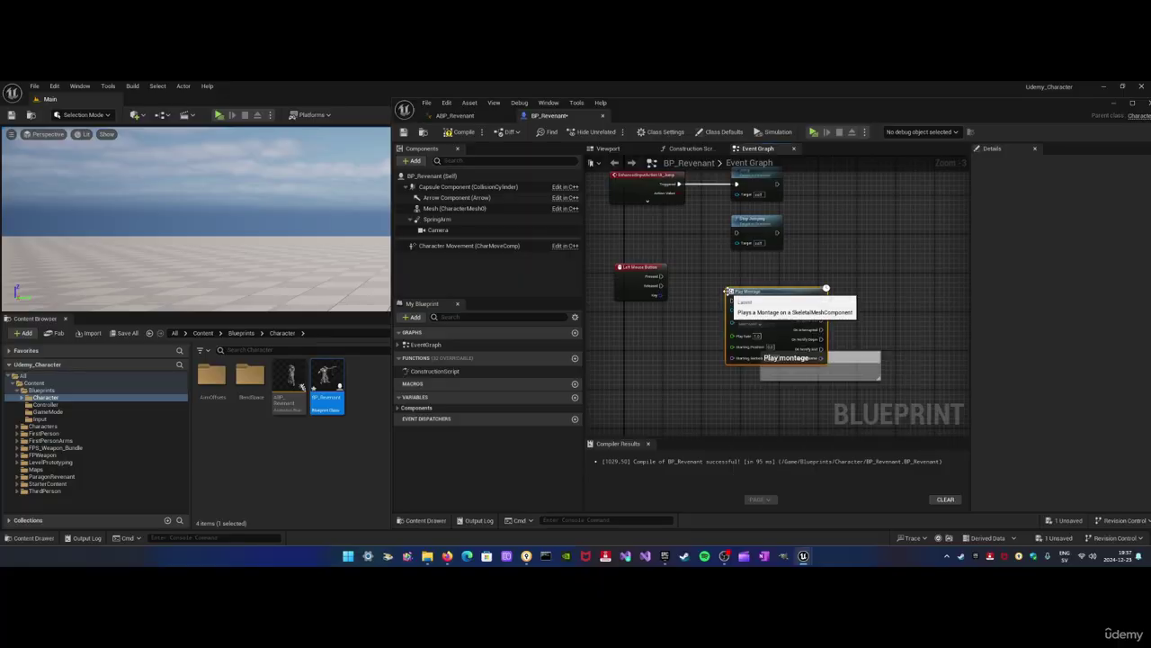
Move the "Play montage" comment box clear of the Play Montage node, place the node beside the Left Mouse Button event, and compile
drag(840, 358, 954, 352)
scroll(888, 339, up, 3)
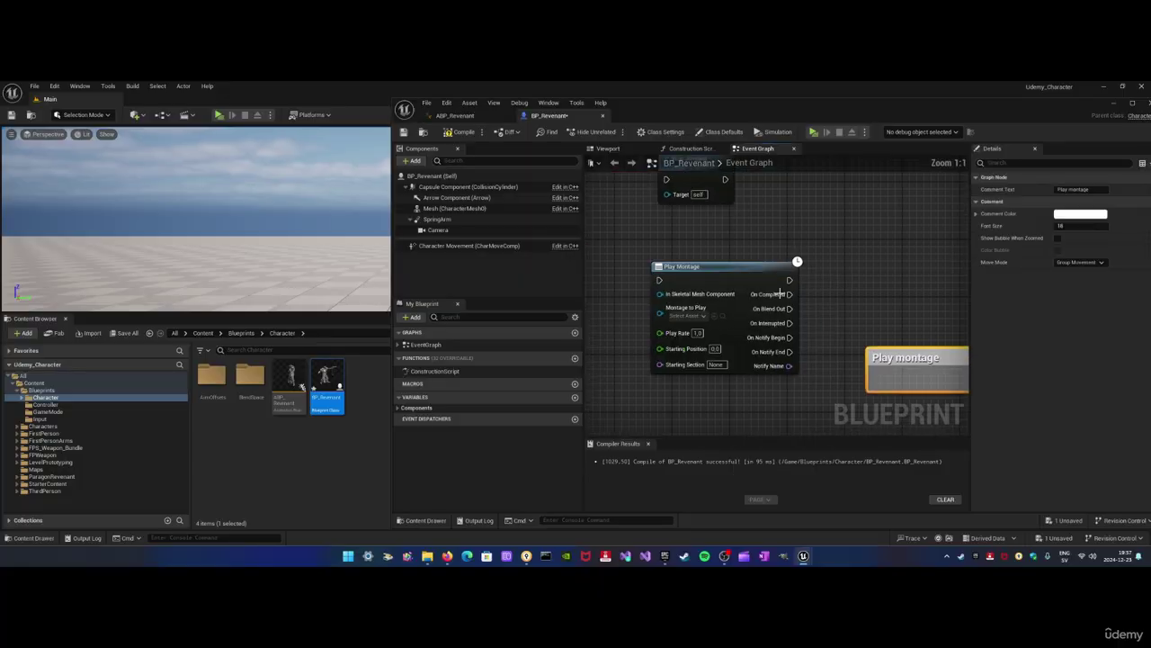
right_drag(703, 243, 815, 246)
drag(791, 267, 764, 246)
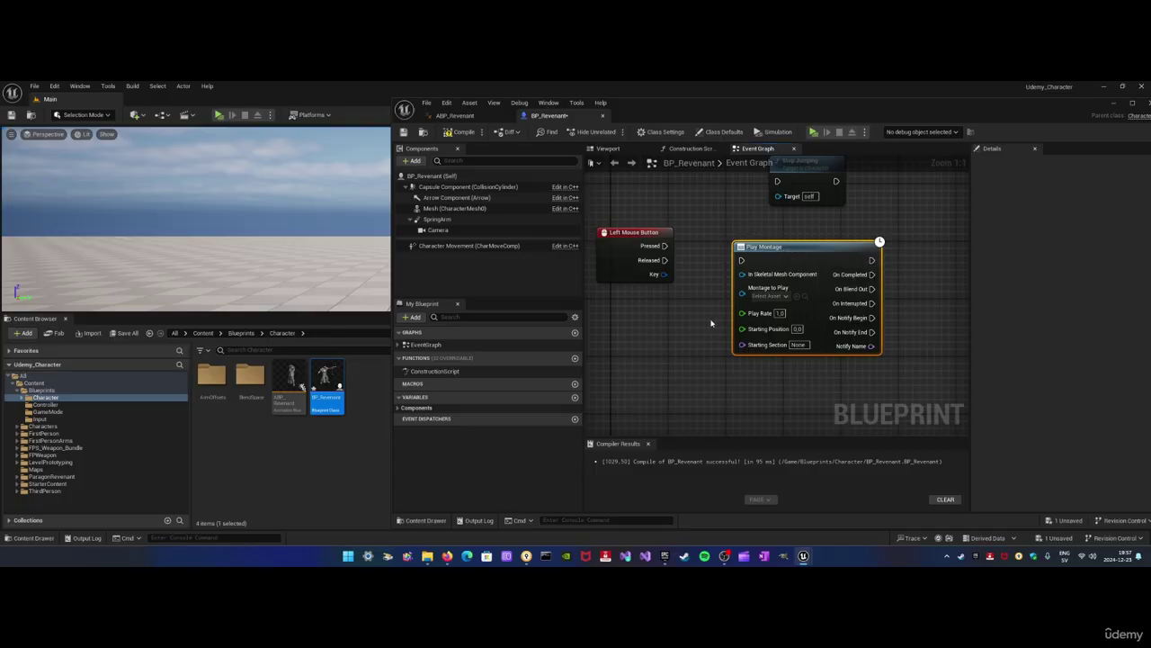
right_drag(710, 321, 692, 319)
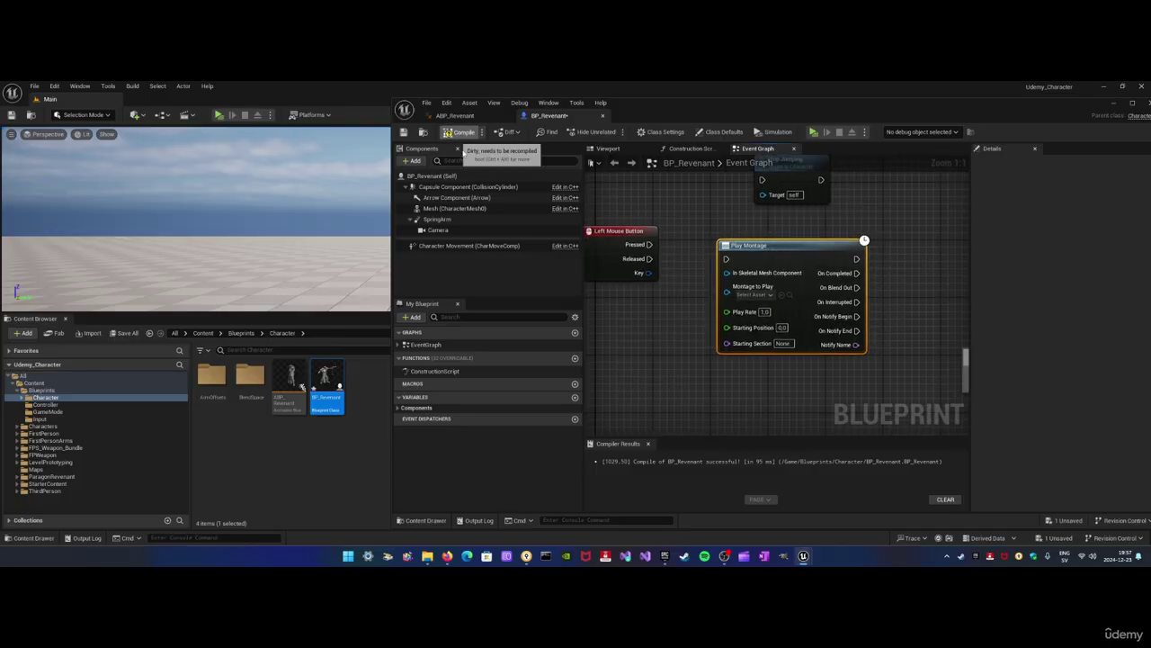
click(464, 131)
drag(754, 253, 768, 261)
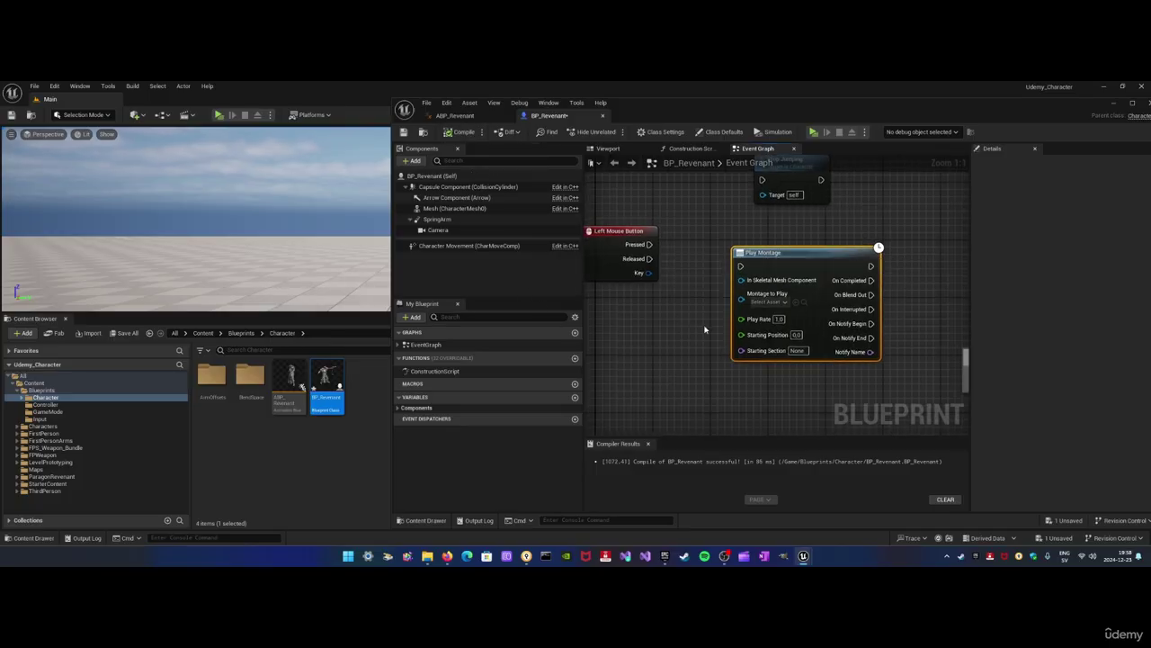
Wire a Mesh component reference into Play Montage's In Skeletal Mesh Component and connect the Left Mouse Button's Pressed output to the node's execution input
drag(447, 207, 732, 326)
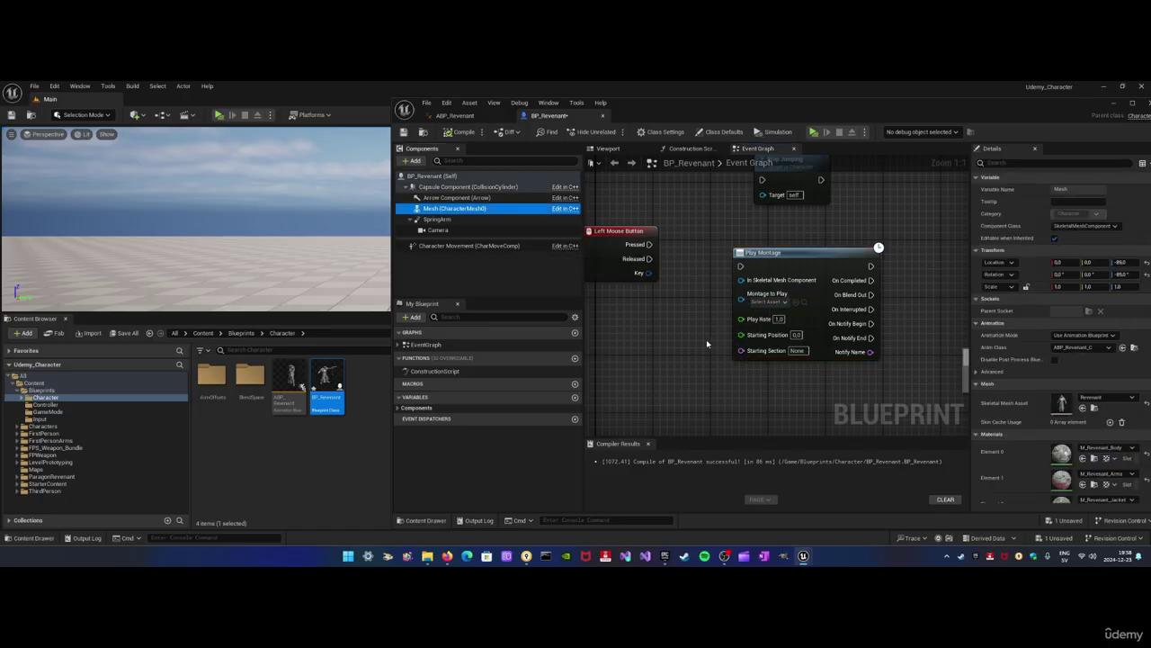
drag(477, 207, 653, 312)
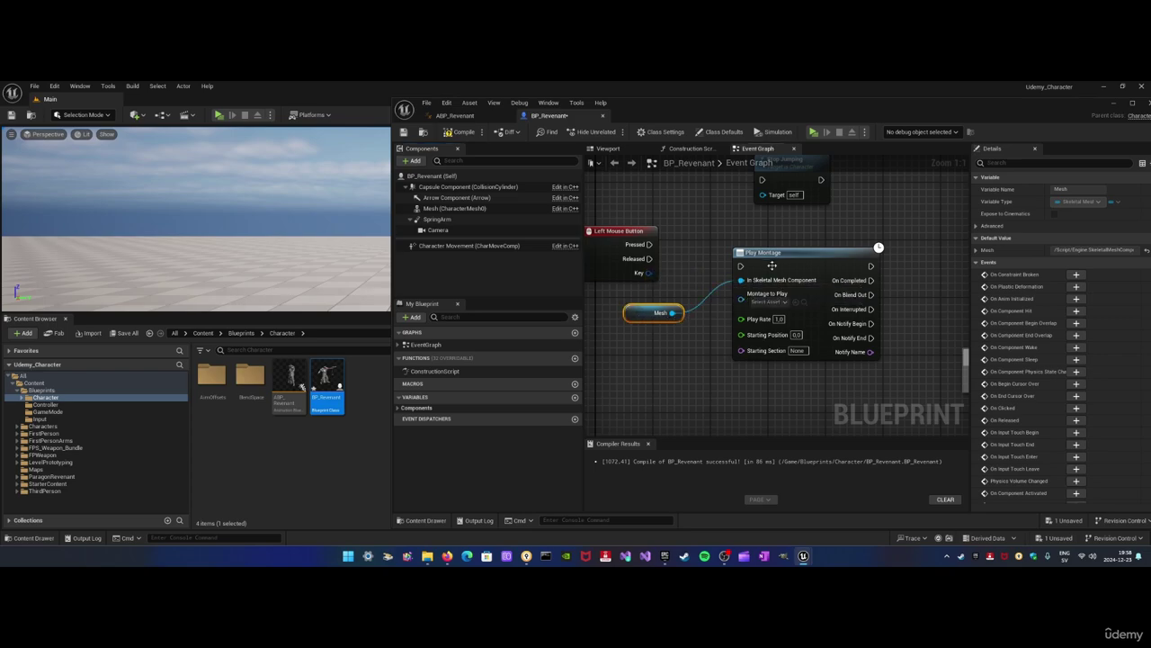
mouse_move(771, 266)
mouse_down()
mouse_move(772, 243)
mouse_move(634, 246)
mouse_move(650, 244)
mouse_up()
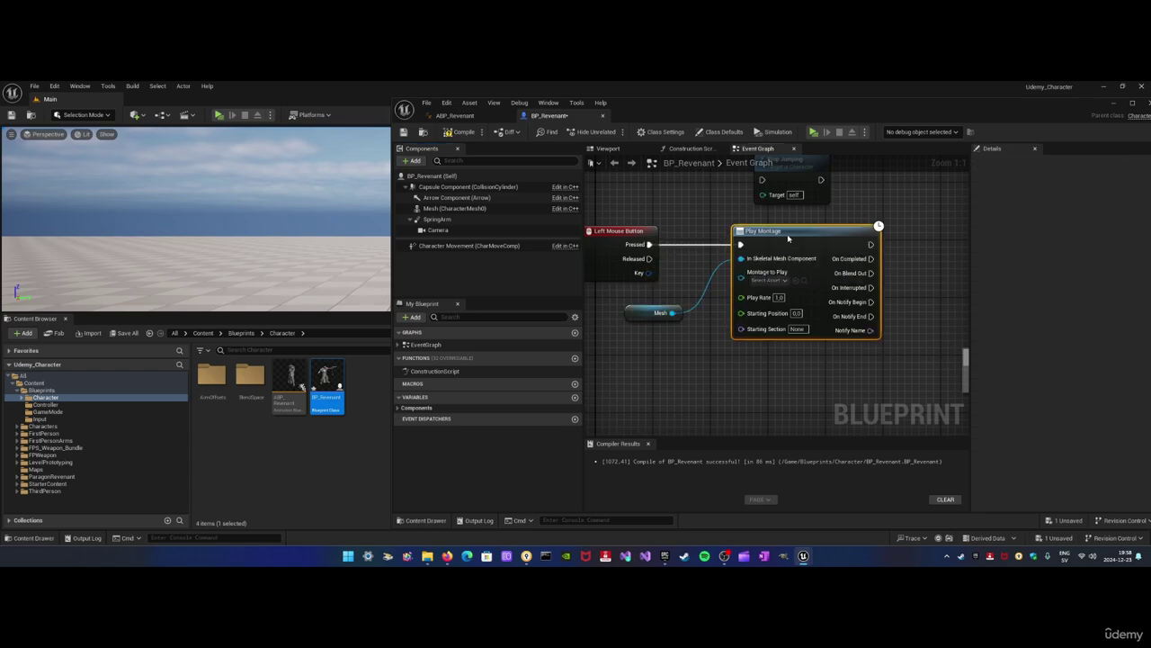
Set the Play Montage node's Montage to Play to AM_Revenant_Fire_Fast
click(783, 281)
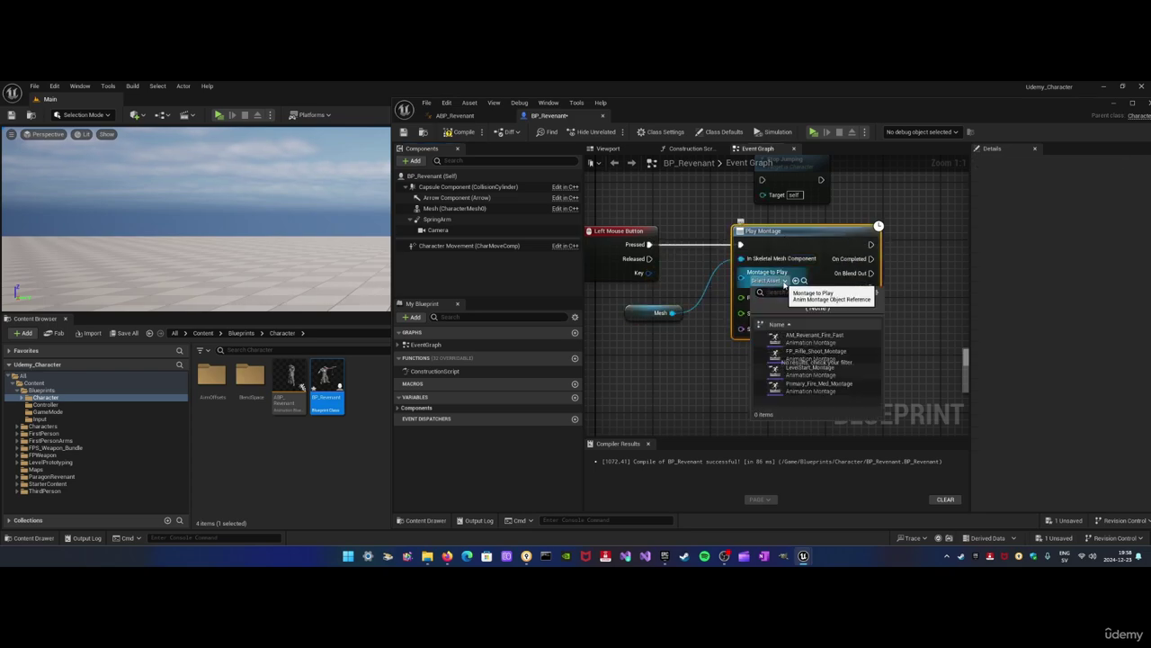
click(823, 342)
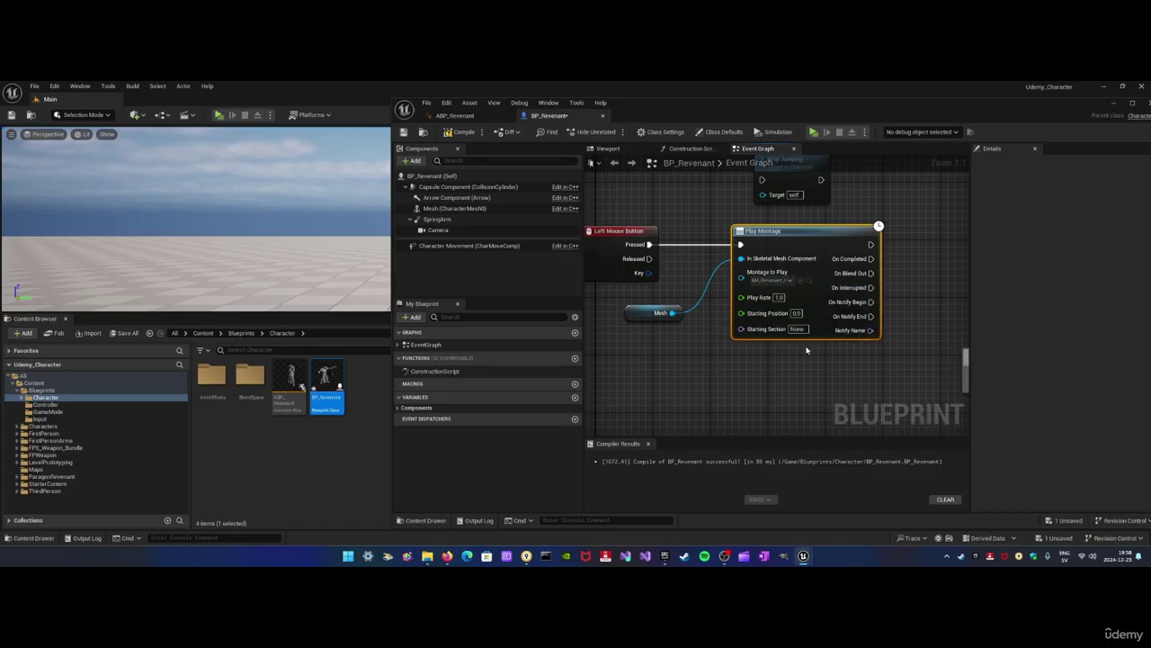
right_drag(793, 369, 702, 380)
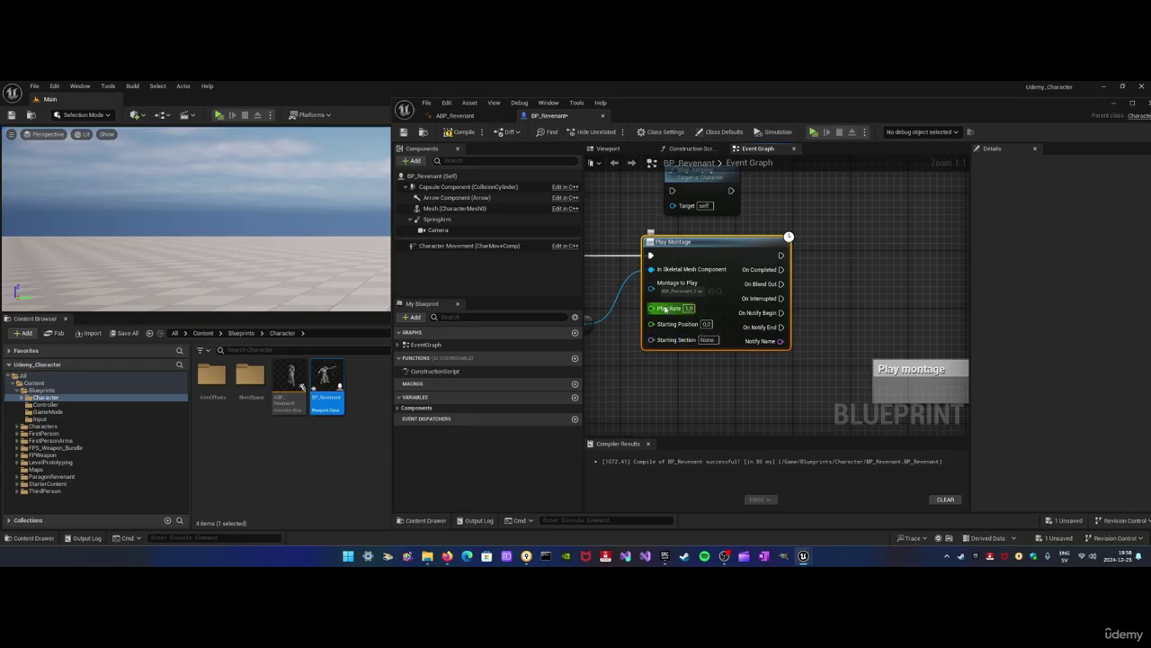
Delete the "Play montage" comment box from the Event Graph
mouse_move(813, 317)
right_down()
mouse_move(781, 316)
mouse_move(774, 329)
mouse_move(797, 325)
right_up()
drag(869, 367, 732, 381)
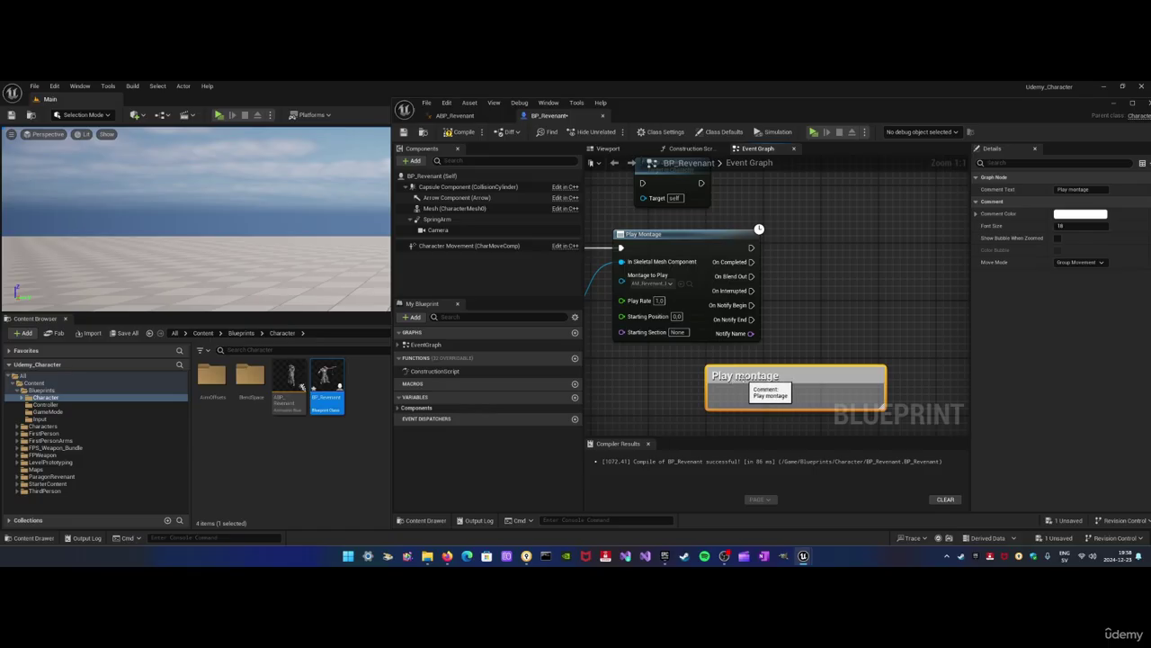
key(Delete)
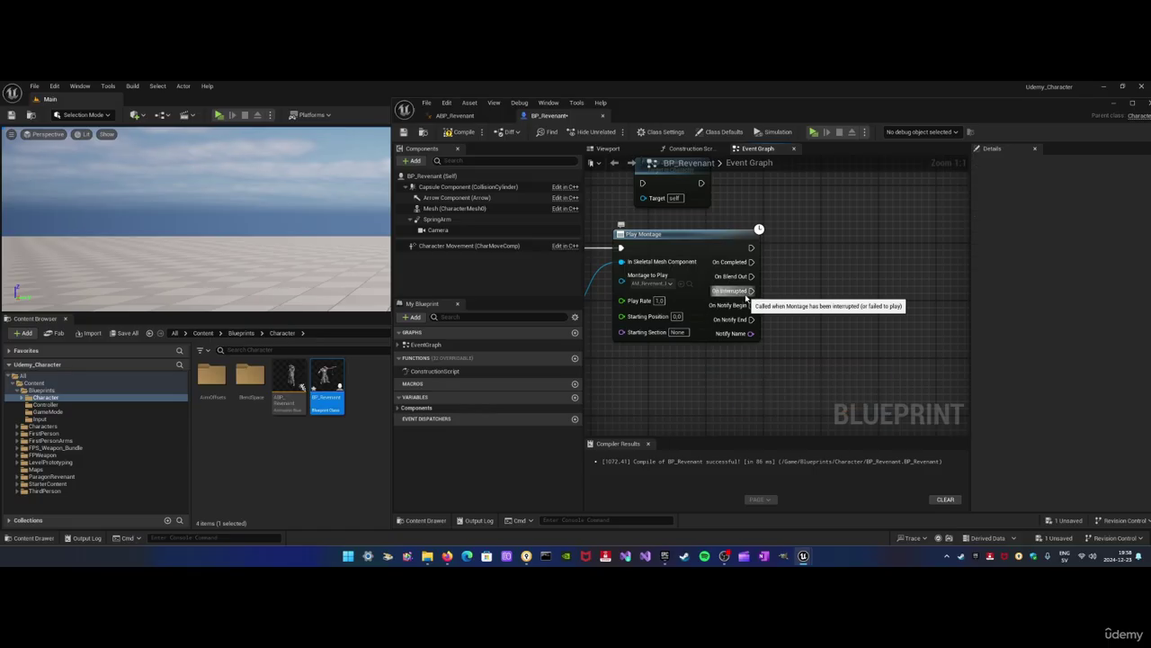
Move the Left Mouse Button, Mesh and Play Montage nodes down together, farther from the Stop Jumping node
right_drag(746, 296, 792, 170)
scroll(766, 267, down, 1)
drag(888, 225, 634, 352)
drag(765, 233, 772, 277)
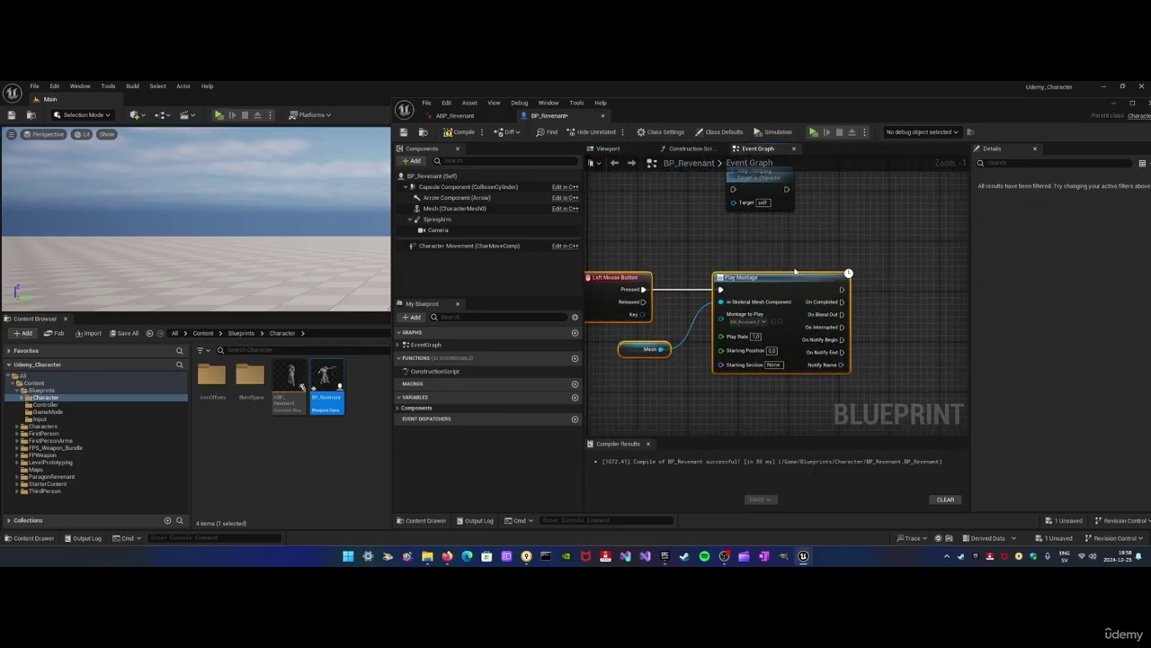
right_drag(857, 259, 820, 225)
drag(805, 267, 880, 275)
click(875, 243)
right_drag(844, 293, 826, 302)
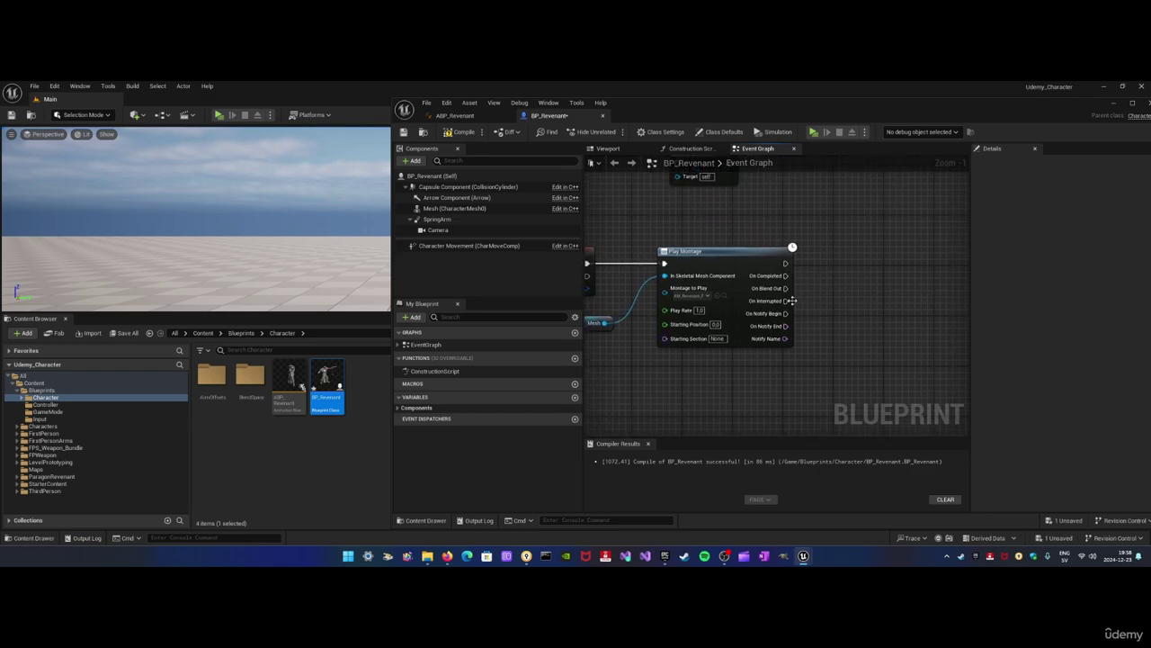
drag(785, 300, 877, 260)
click(848, 237)
Add a Print String node with the text "Fire" on Play Montage's On Completed output, then compile and save BP_Revenant
click(405, 133)
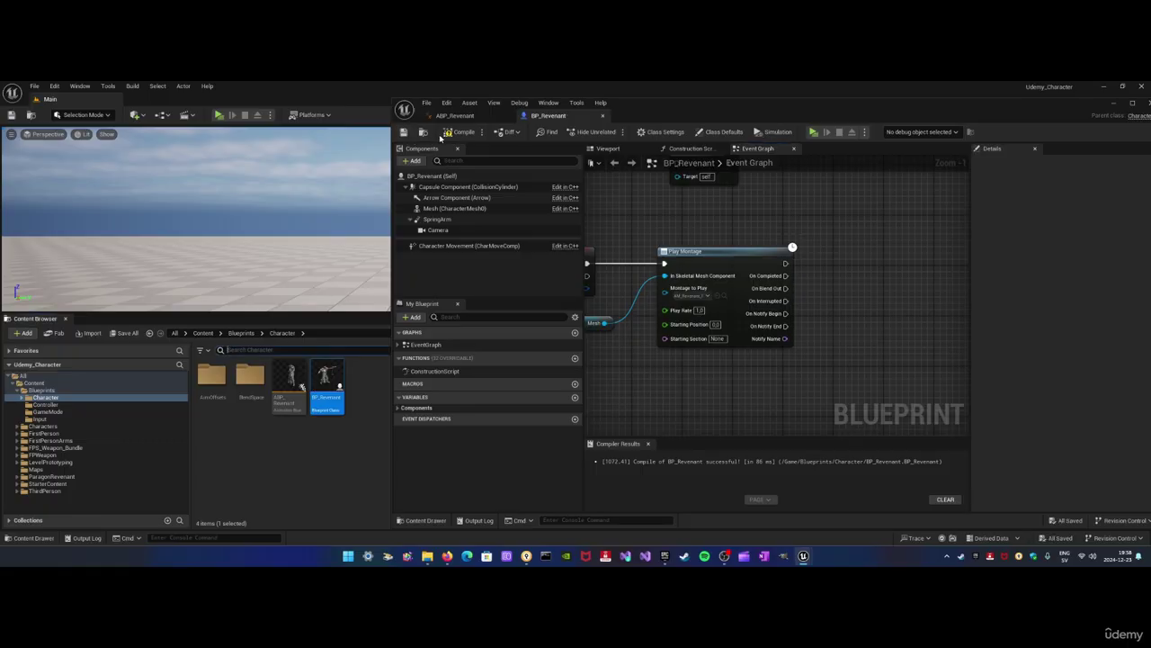
drag(786, 275, 867, 282)
text(print string)
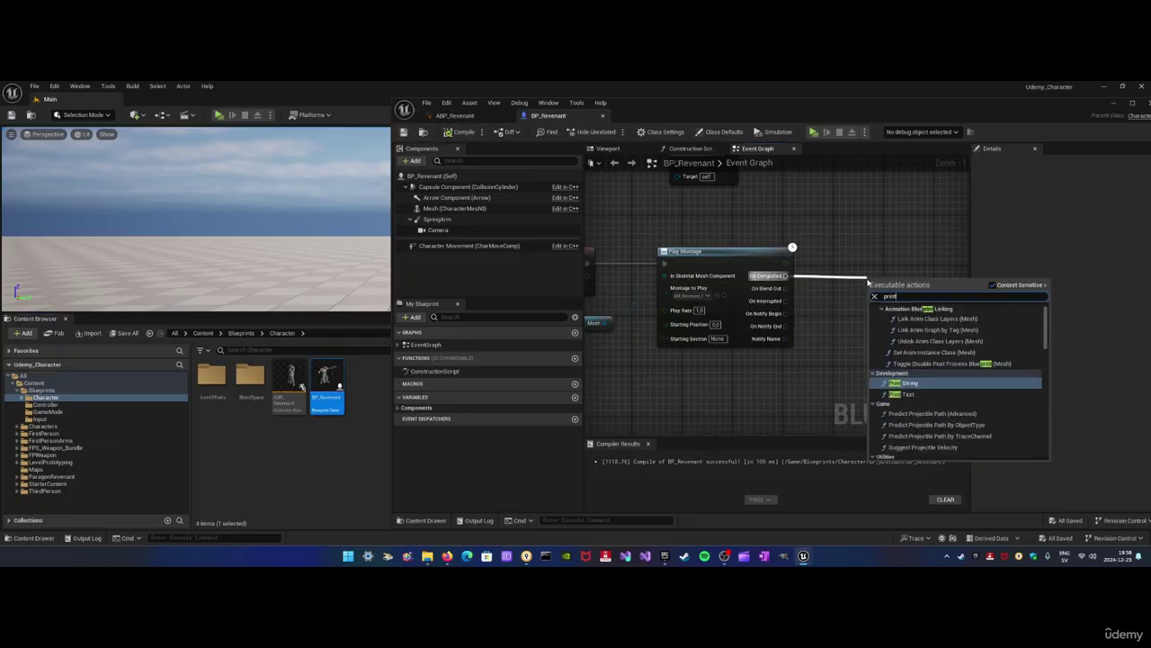
key(Return)
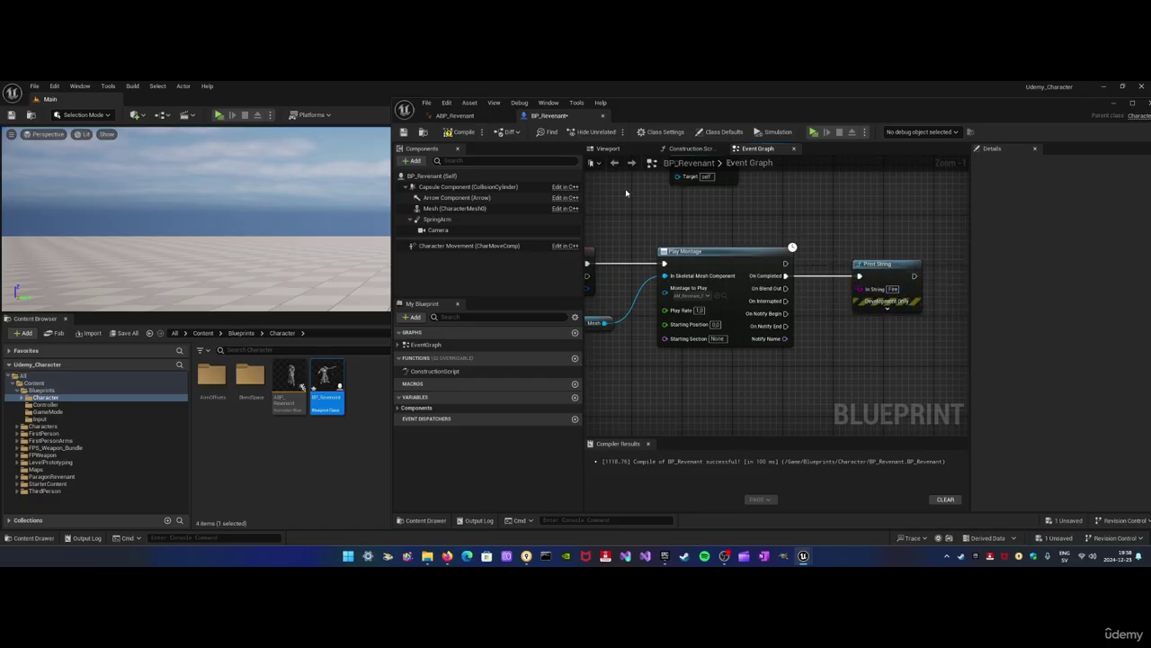
click(458, 131)
click(402, 132)
Play-test the level by firing repeatedly with the Revenant to check the montage and printed text, then end the session
right_drag(698, 186, 792, 181)
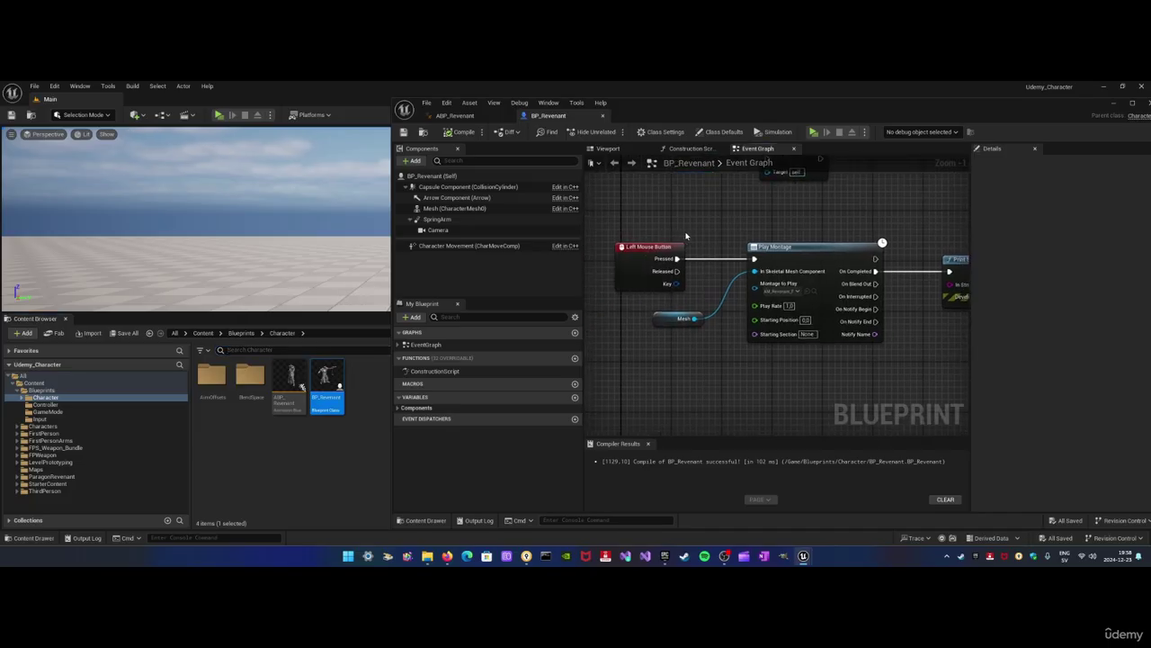
right_drag(686, 235, 660, 234)
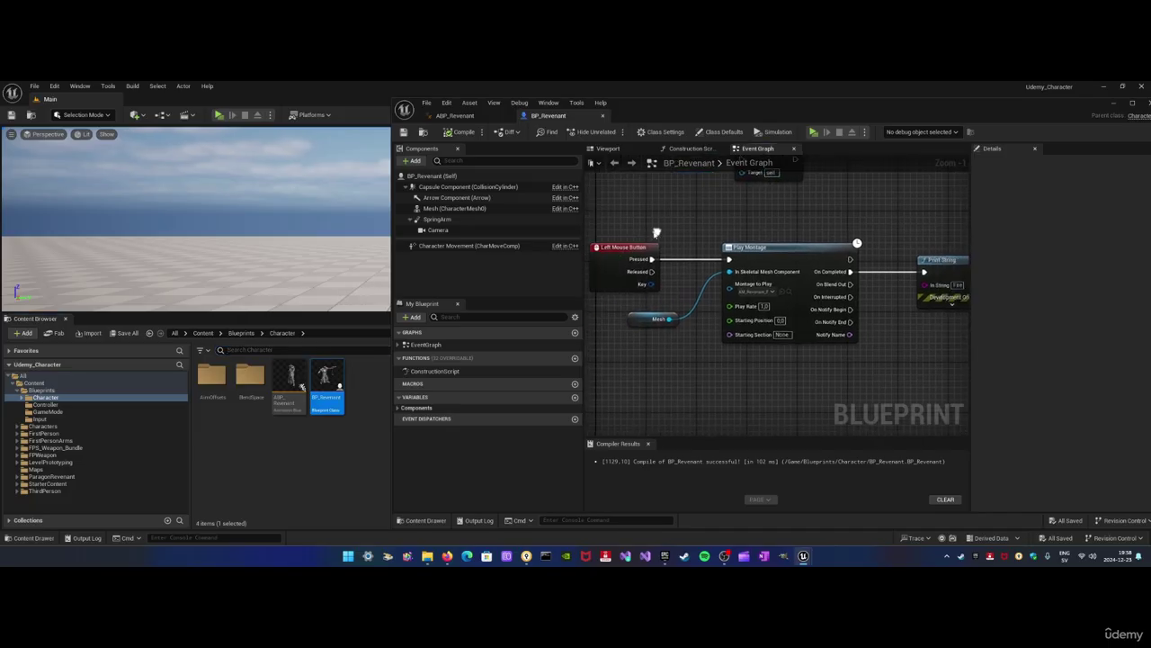
click(814, 131)
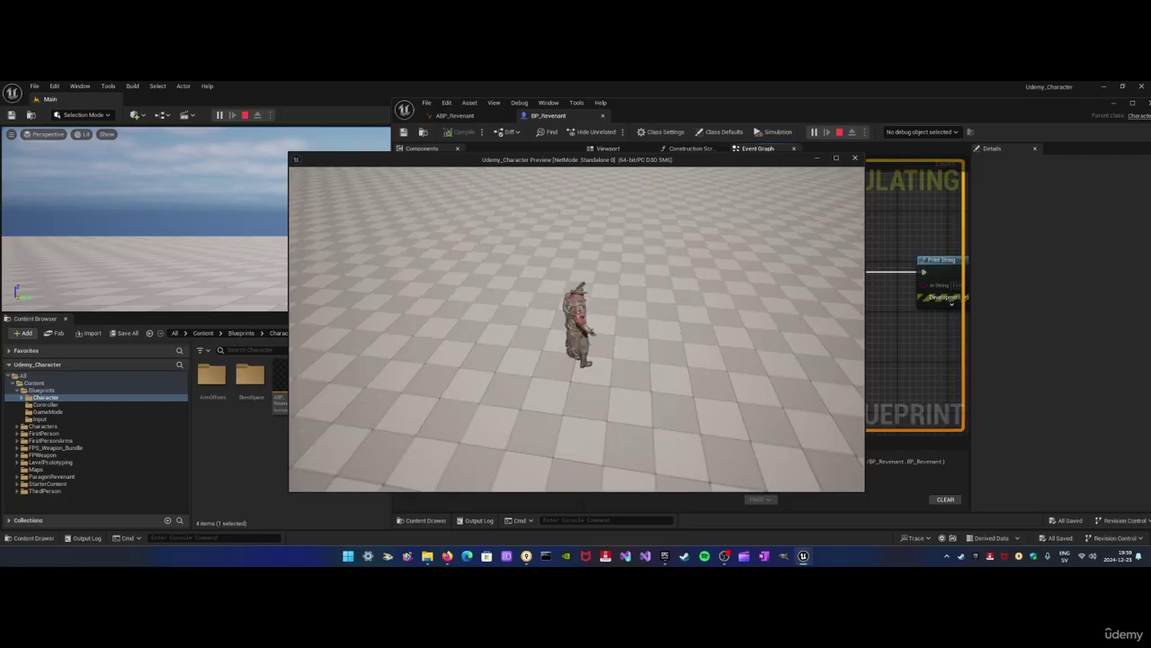
click(577, 324)
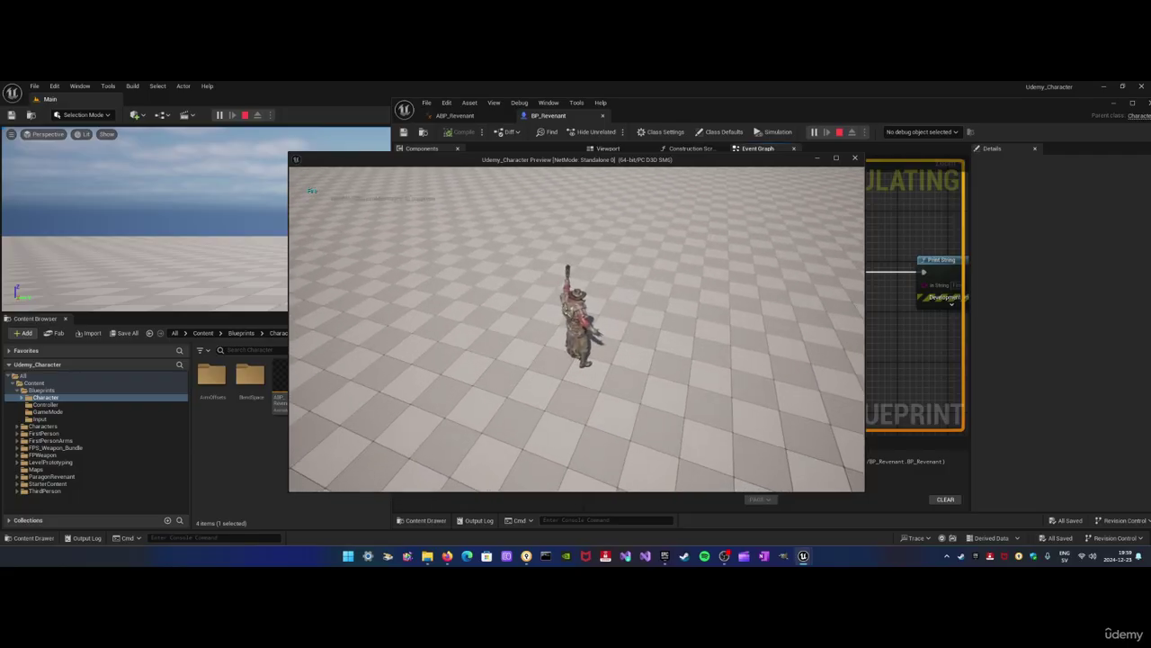
click(577, 323)
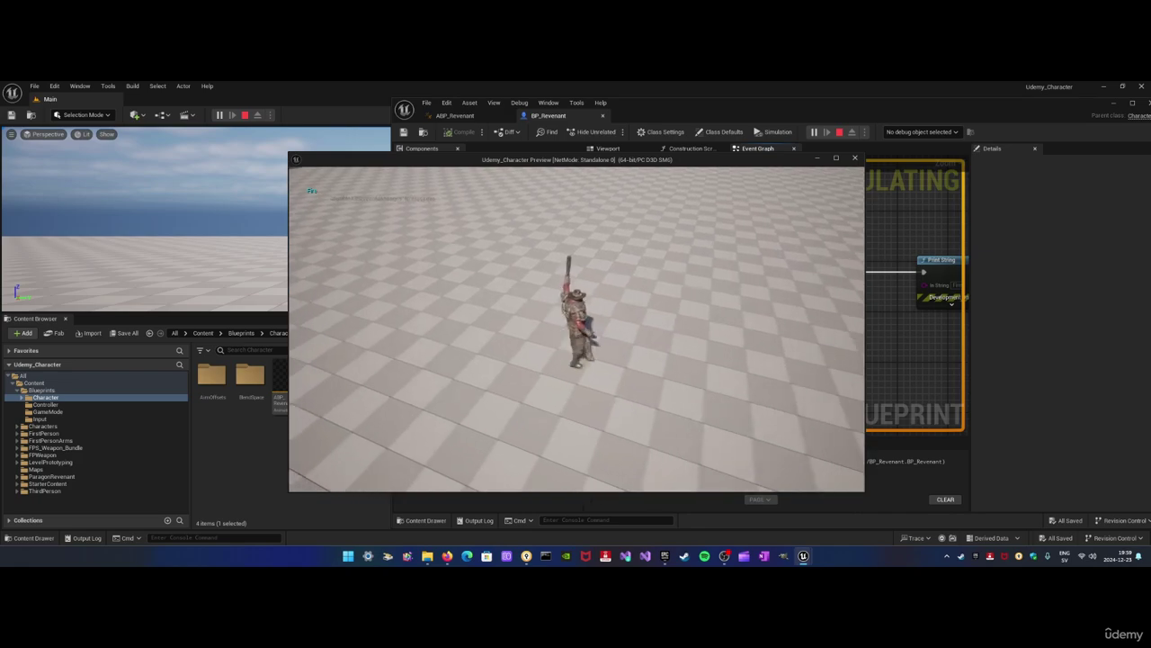
click(576, 324)
click(576, 324)
click(576, 323)
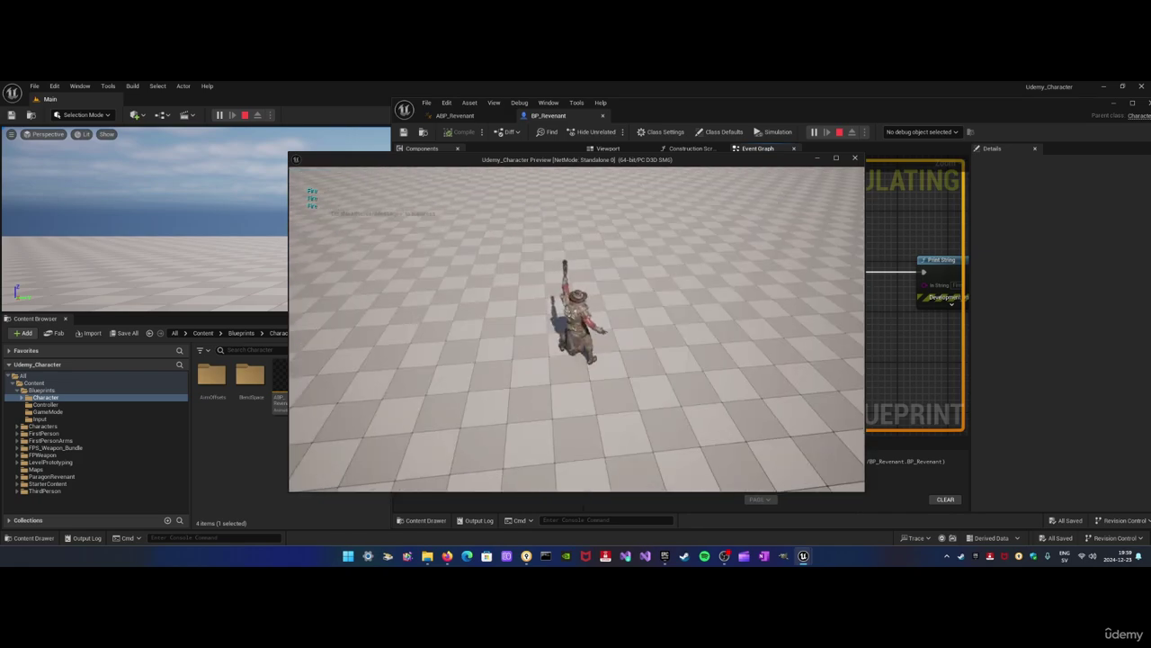
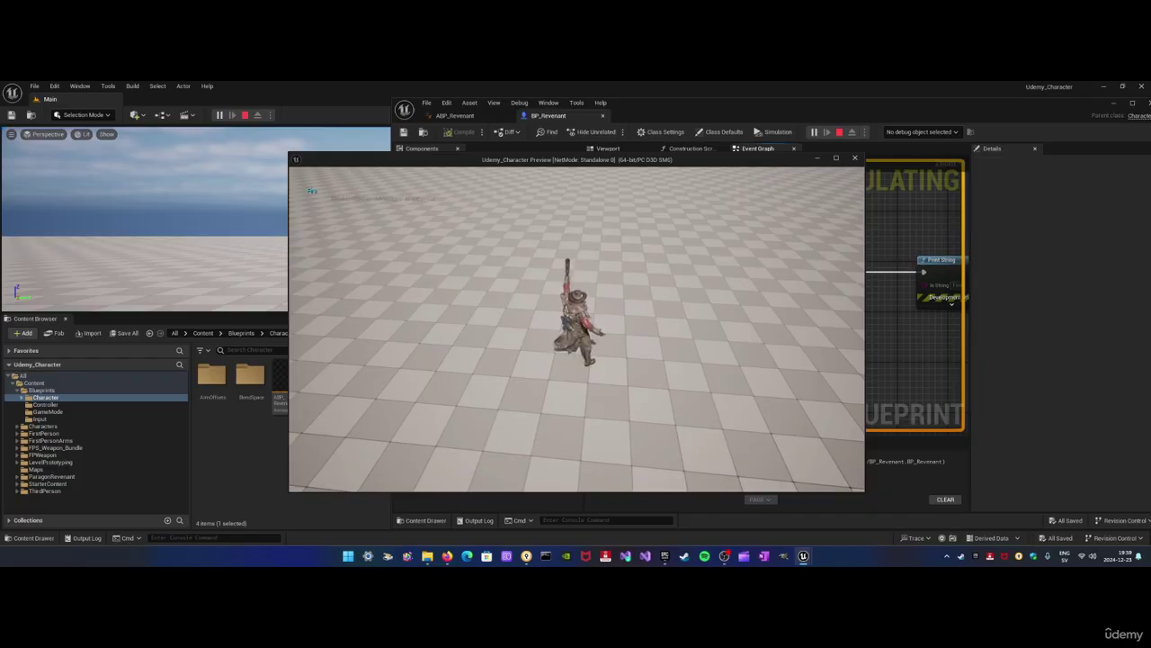
key(Escape)
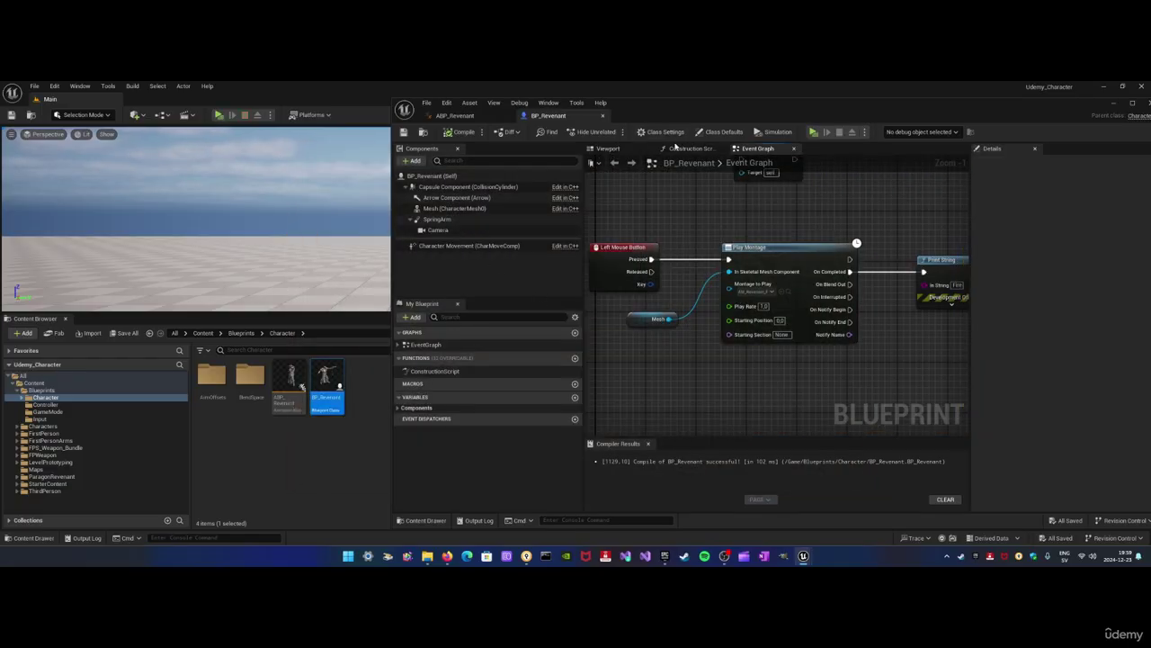
Open ABP_Revenant's AnimGraph and move the Output Pose node farther from the AO_Revenant node to make room between them
click(454, 116)
scroll(742, 326, down, 2)
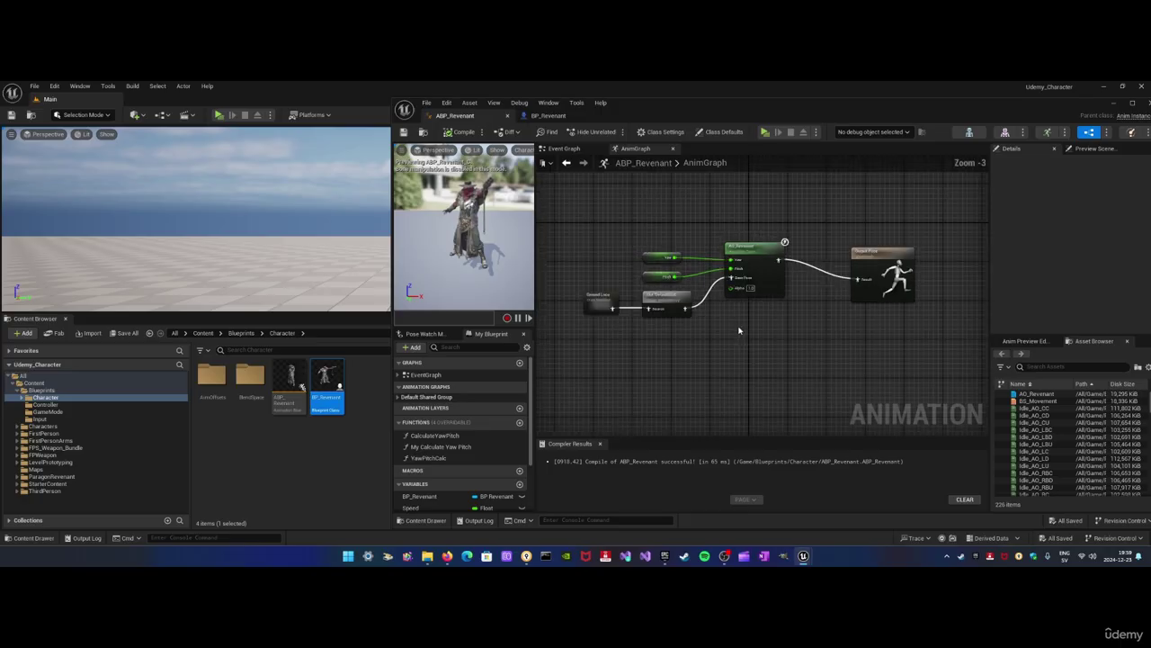
right_drag(740, 327, 688, 321)
click(885, 241)
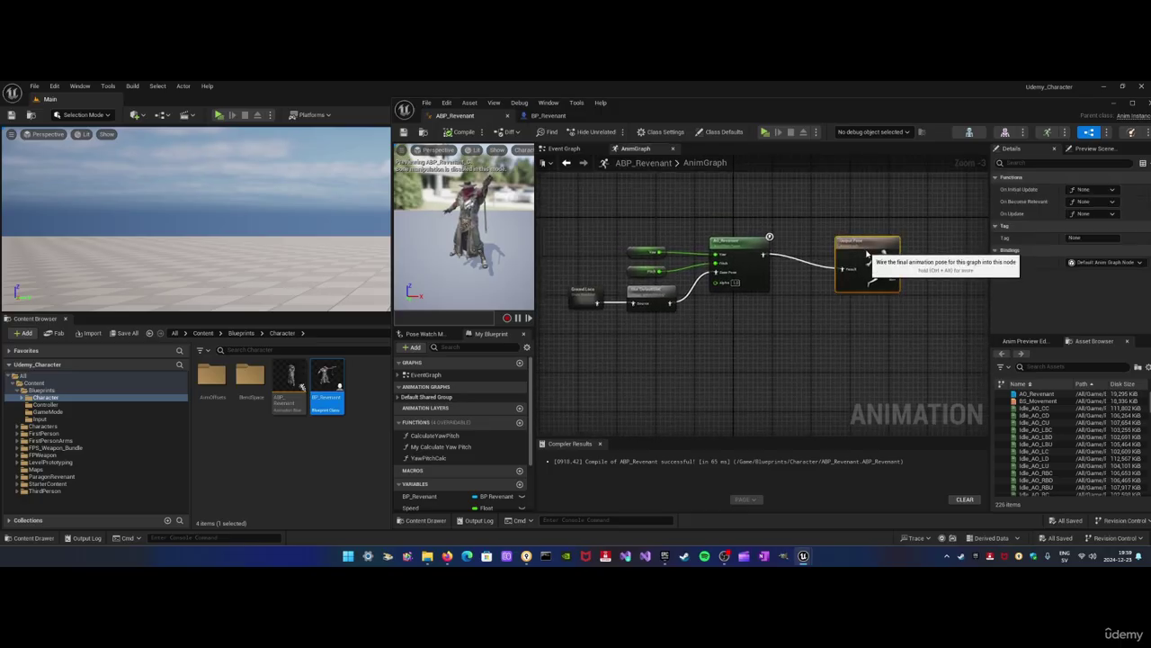
click(838, 311)
right_drag(737, 332, 594, 327)
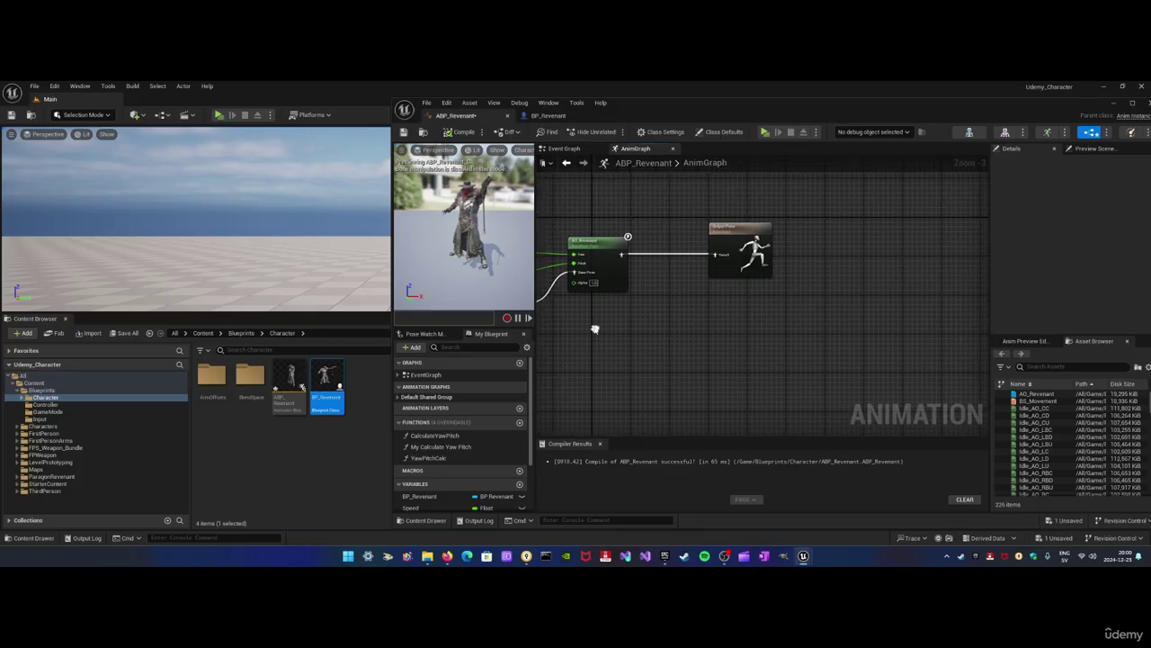
drag(725, 233, 827, 236)
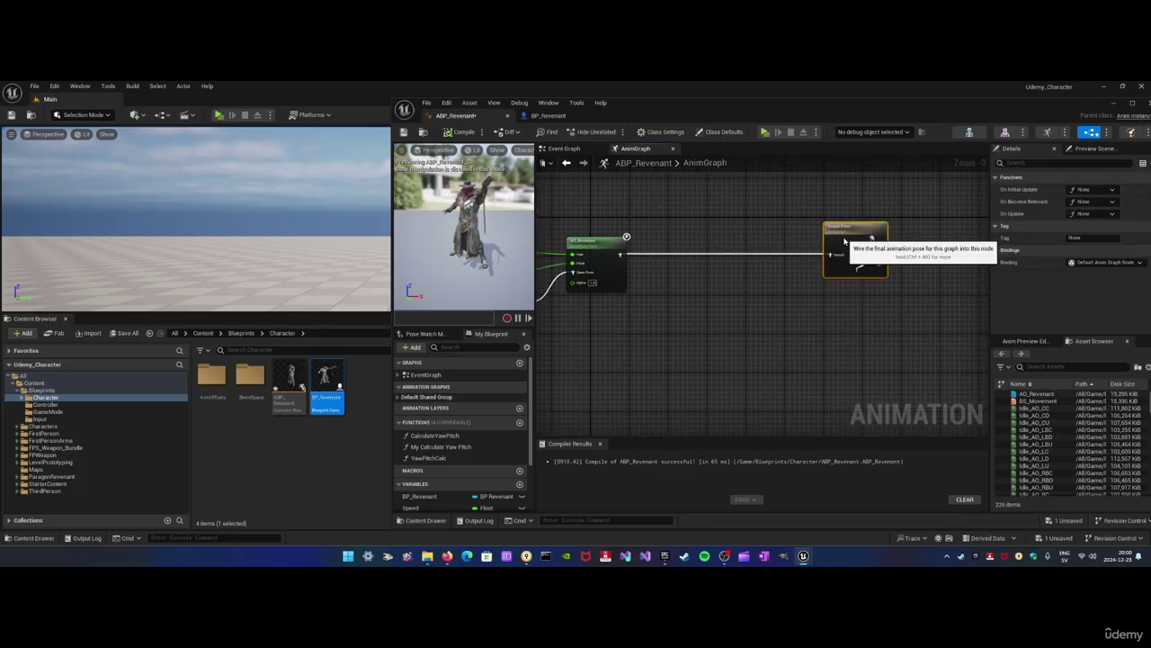
Add a Layered blend per bone node between the AO_Revenant and Output Pose nodes
right_drag(704, 300, 764, 293)
right_click(731, 309)
text(layered)
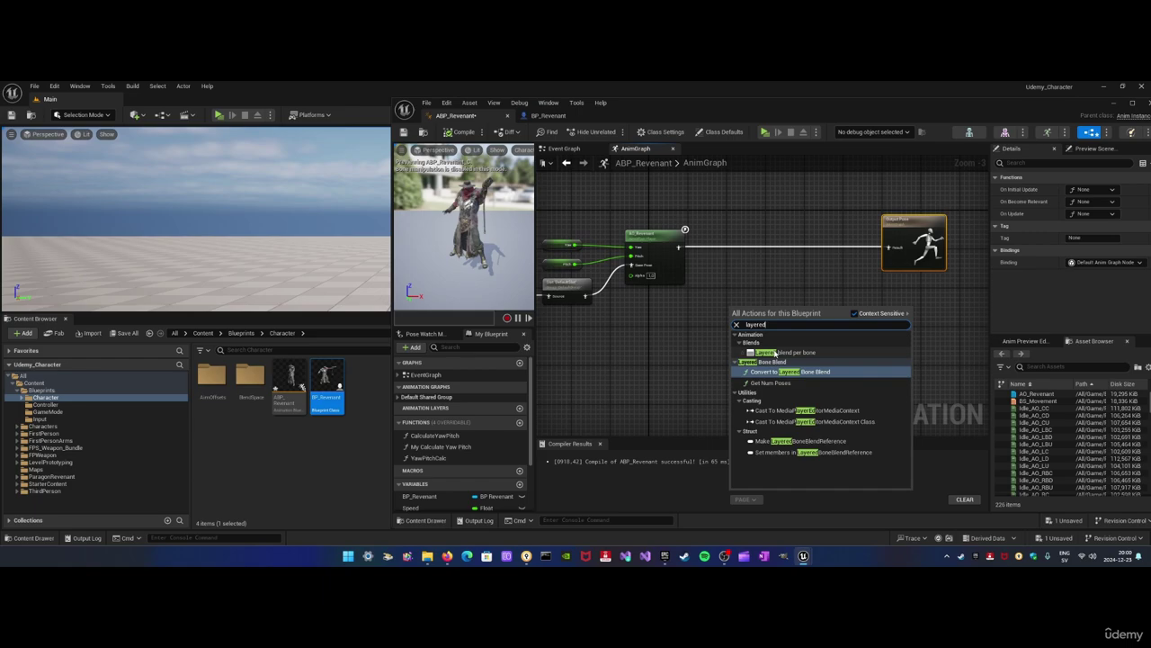
Add a Layered blend per bone node wired between the AO_Revenant node's output and the Output Pose, aligned with them
click(776, 352)
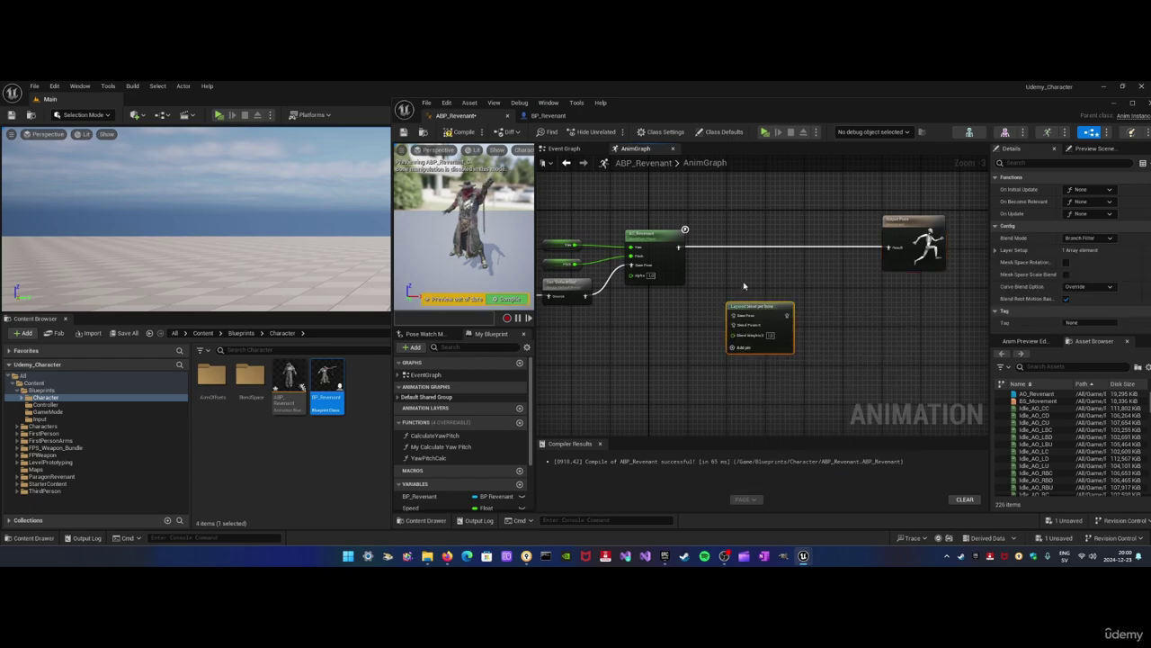
drag(734, 315, 780, 267)
click(721, 283)
drag(749, 309, 768, 260)
scroll(707, 310, up, 1)
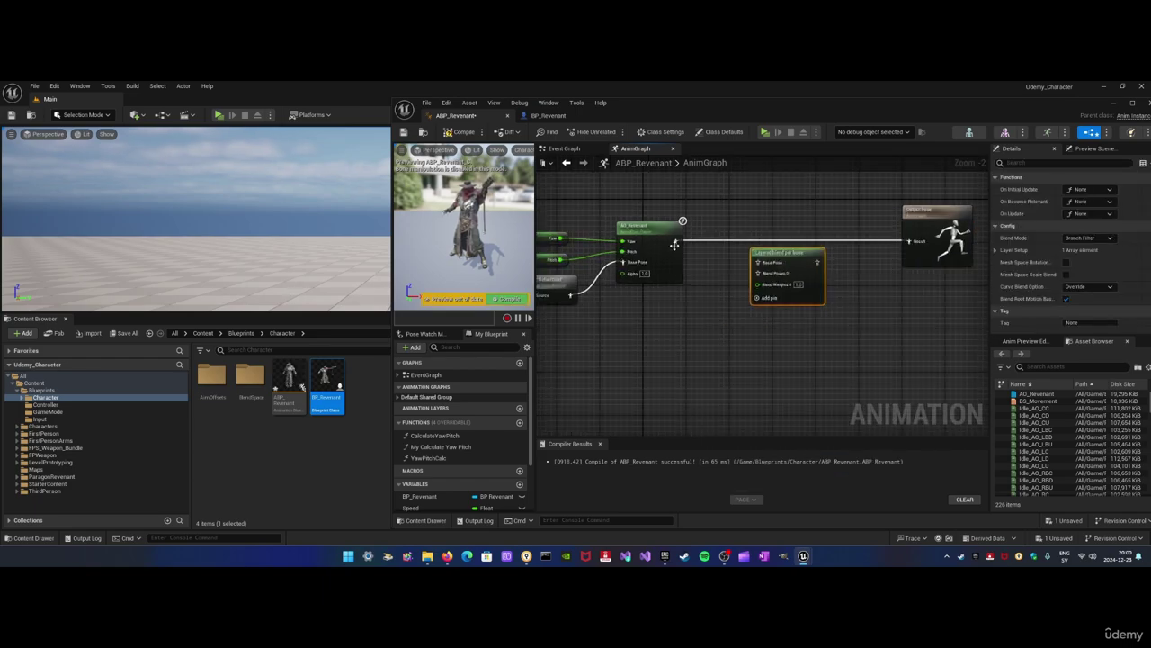
drag(674, 244, 917, 242)
drag(775, 238, 782, 238)
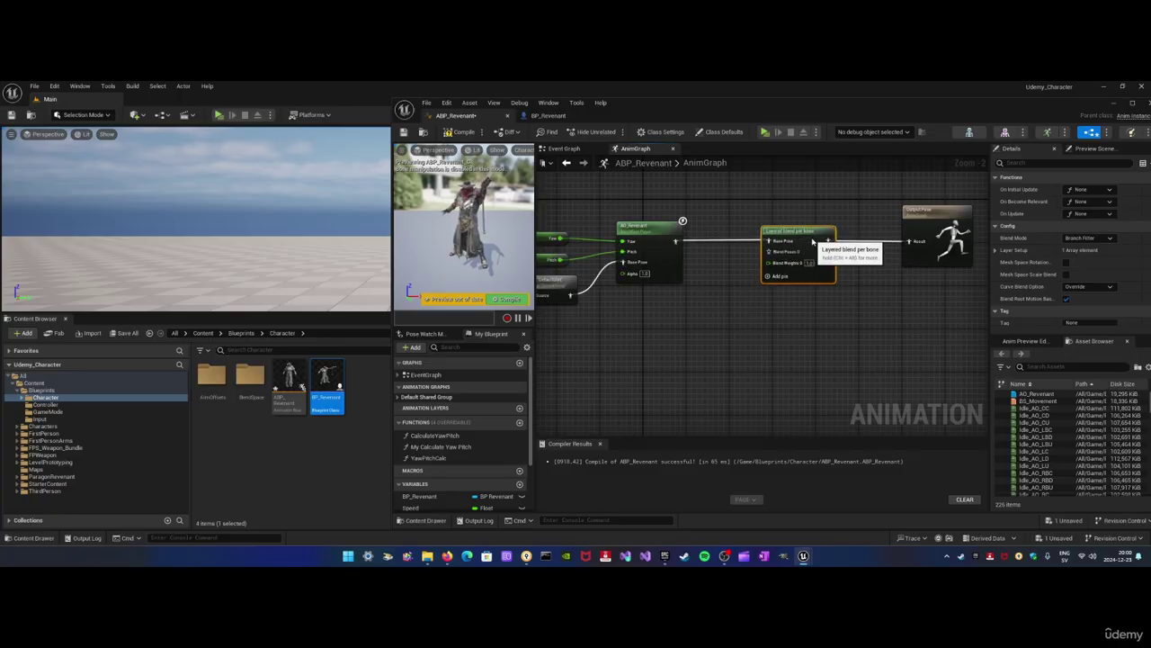
right_drag(733, 288, 737, 261)
click(774, 249)
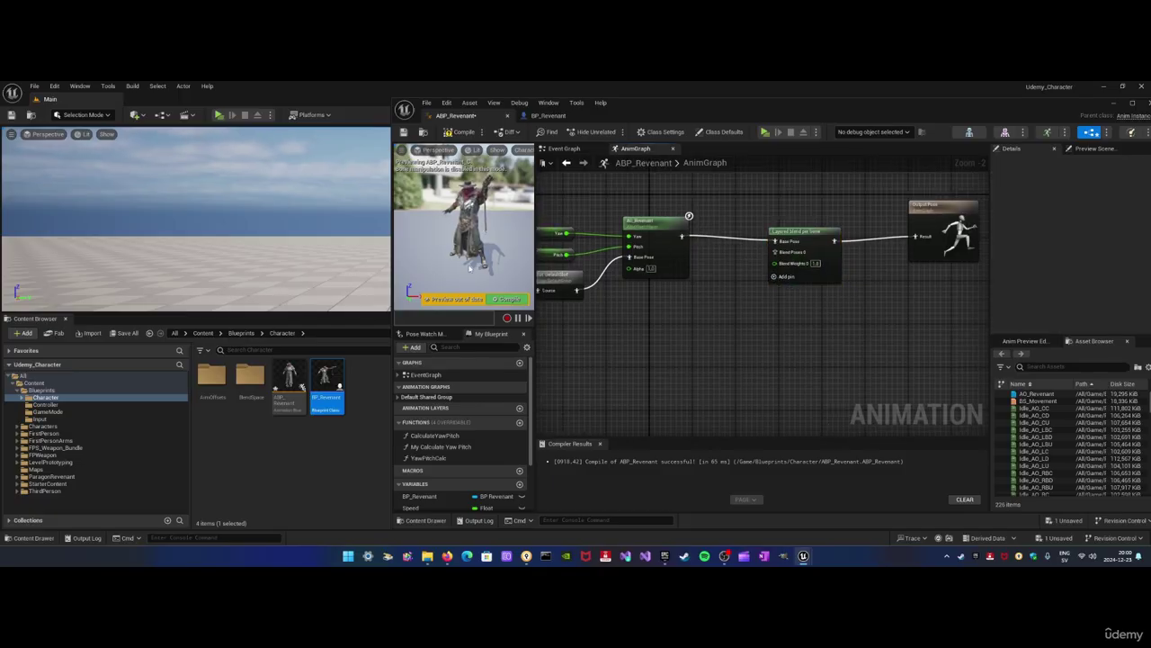
scroll(717, 292, up, 2)
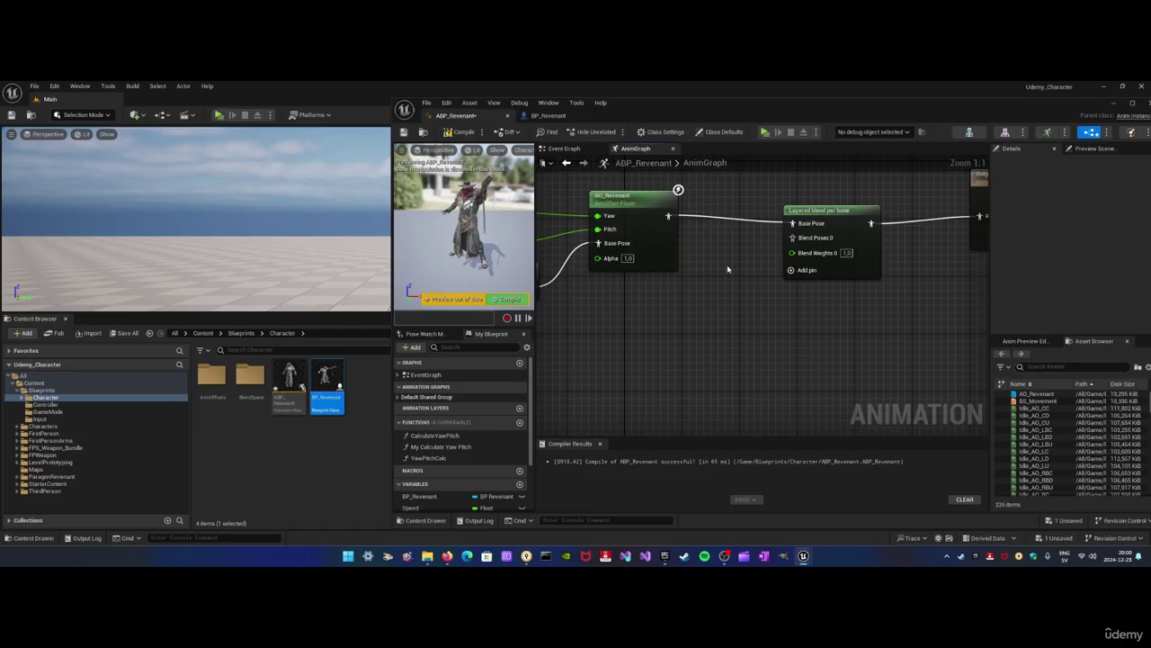
right_drag(728, 280, 717, 283)
drag(808, 229, 807, 222)
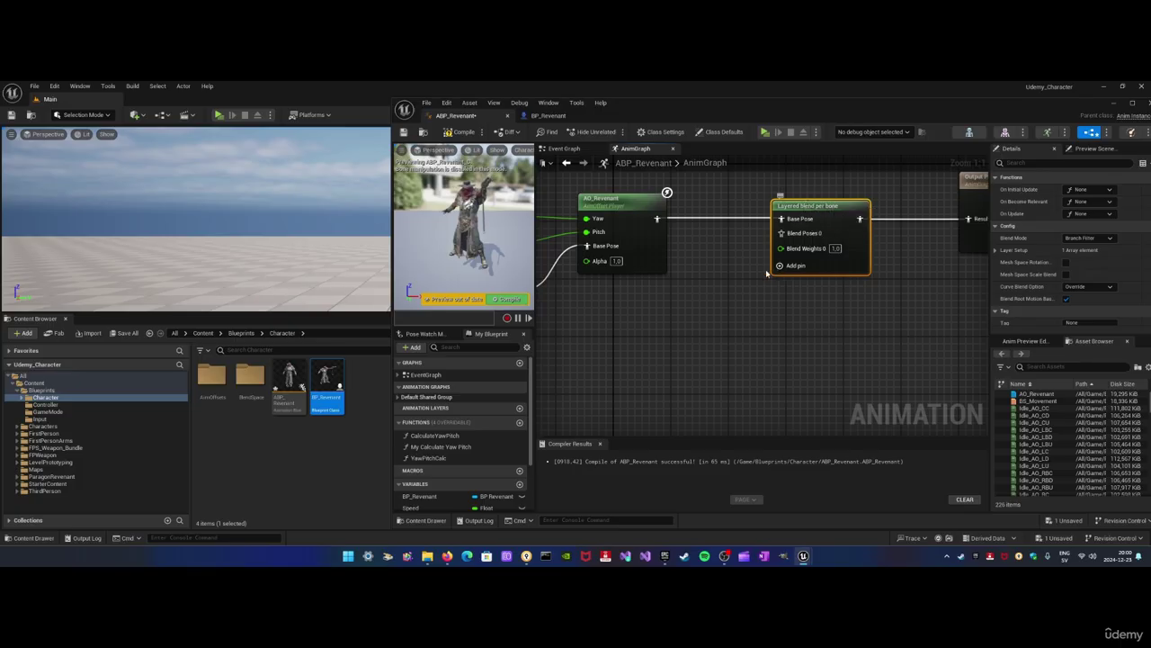
right_drag(772, 274, 751, 274)
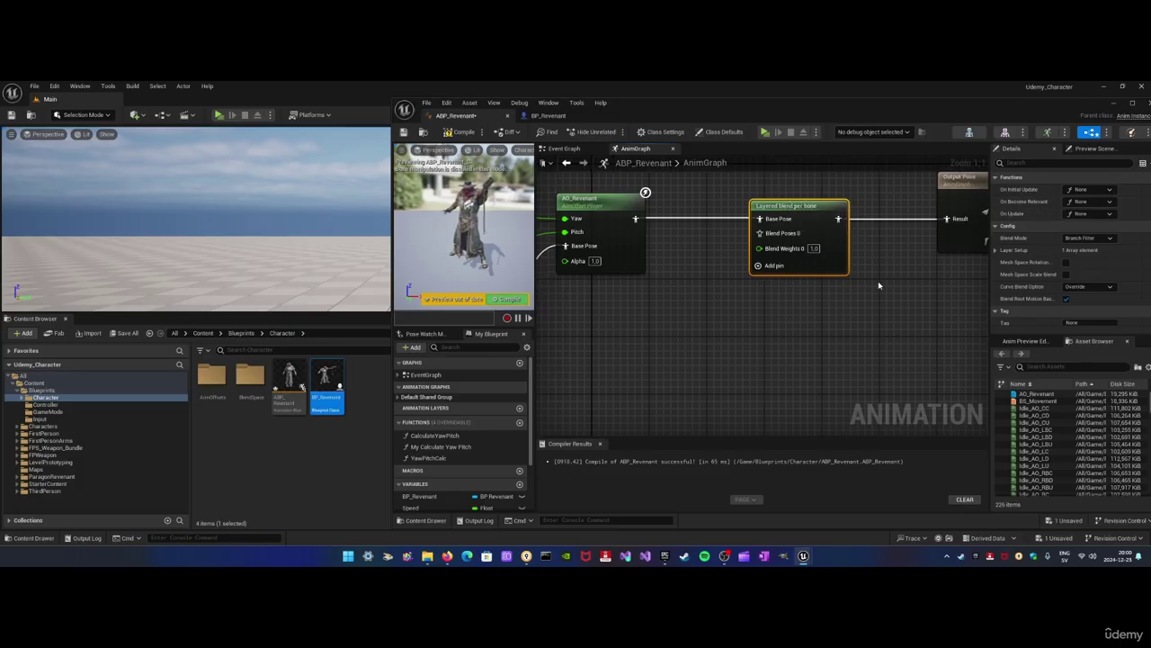
Using the Branch Filter blend mode, add a branch filter for bone spine_01 to the Layered blend per bone node and compile the blueprint
click(1089, 237)
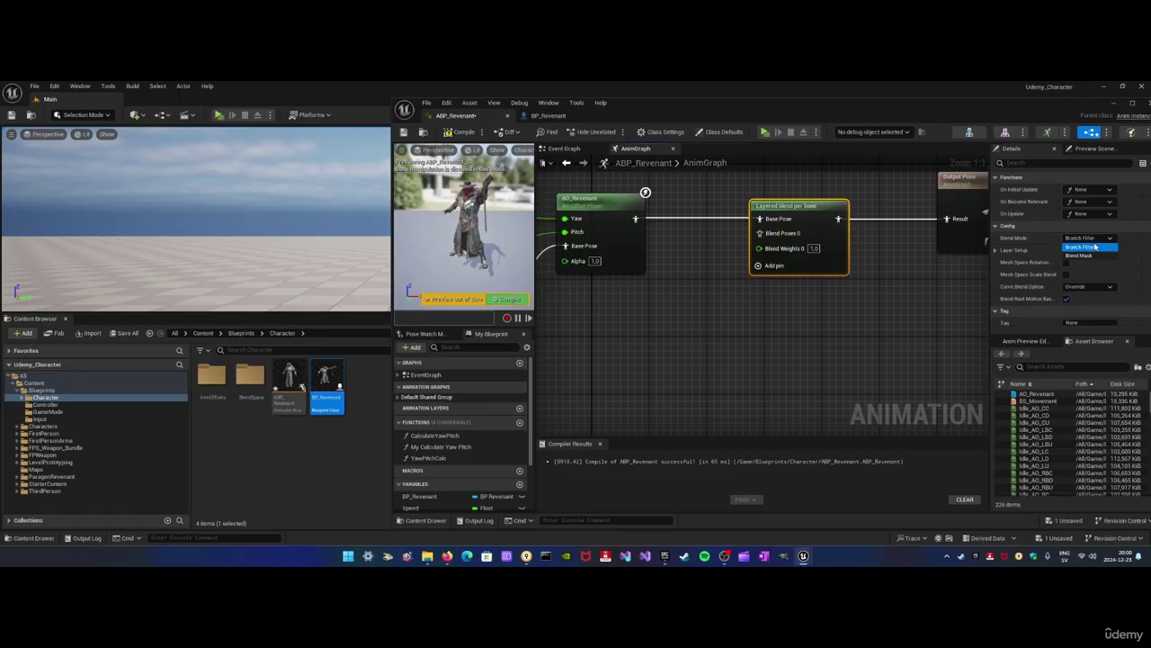
click(1094, 246)
click(995, 250)
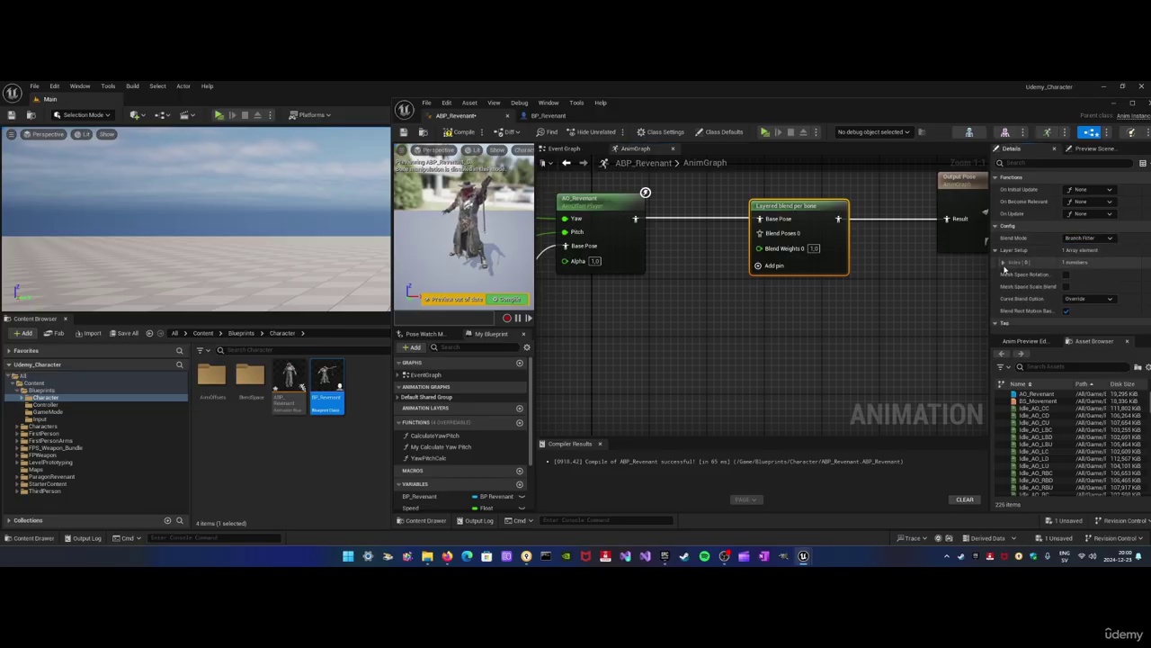
click(1003, 262)
click(1121, 275)
click(1017, 286)
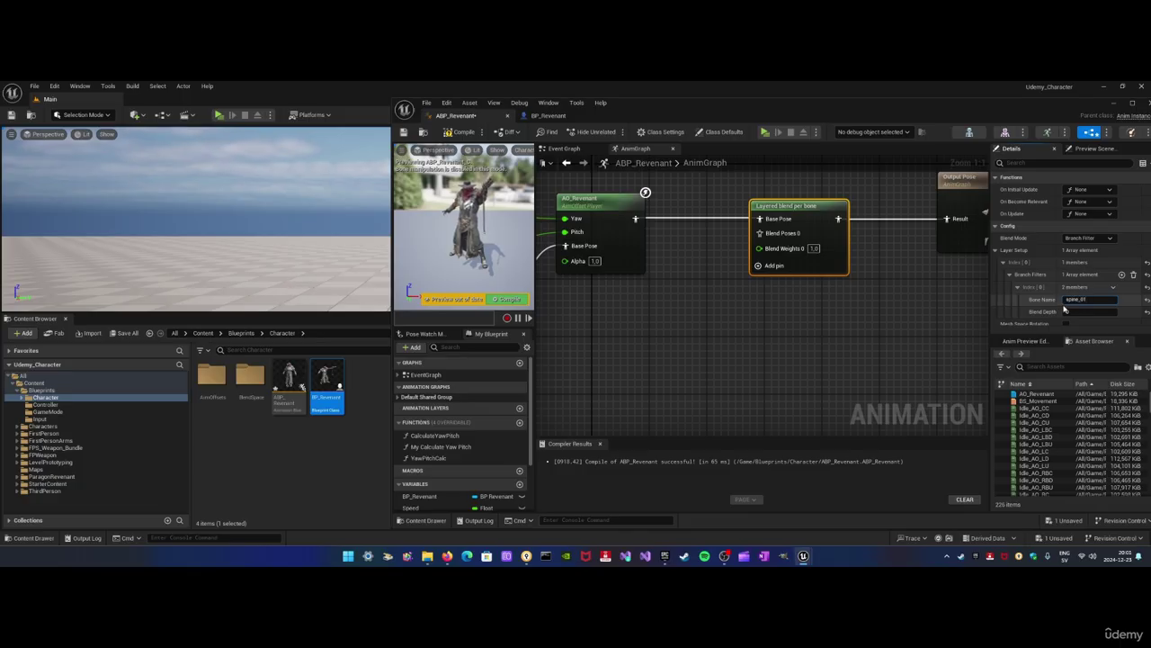
click(916, 310)
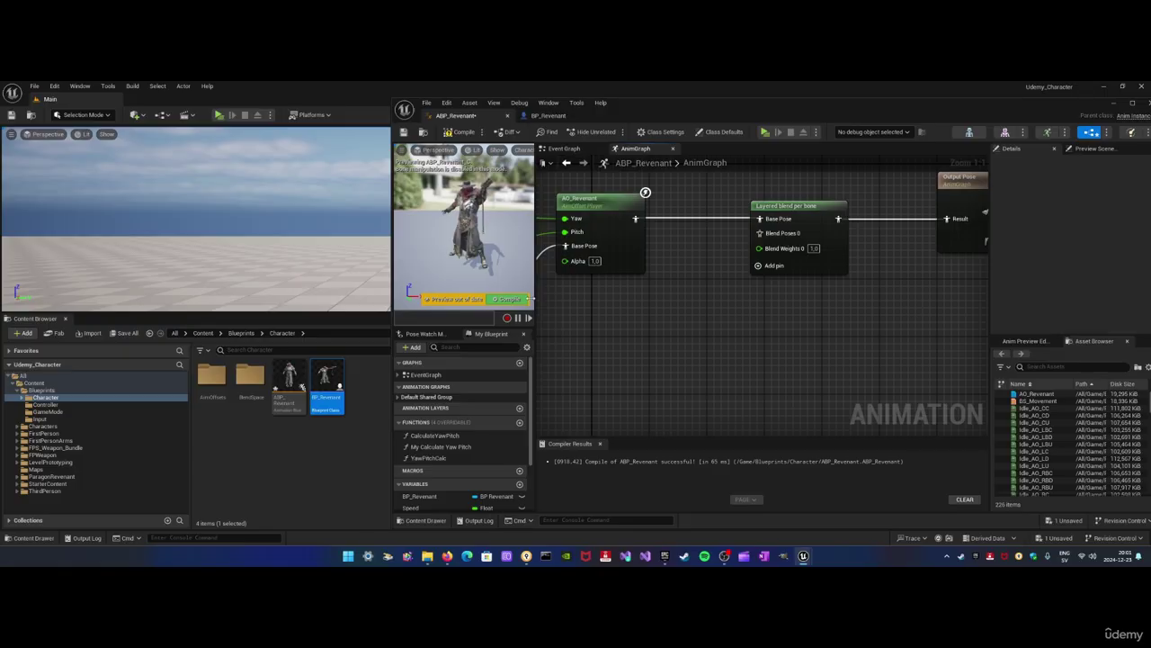
click(509, 299)
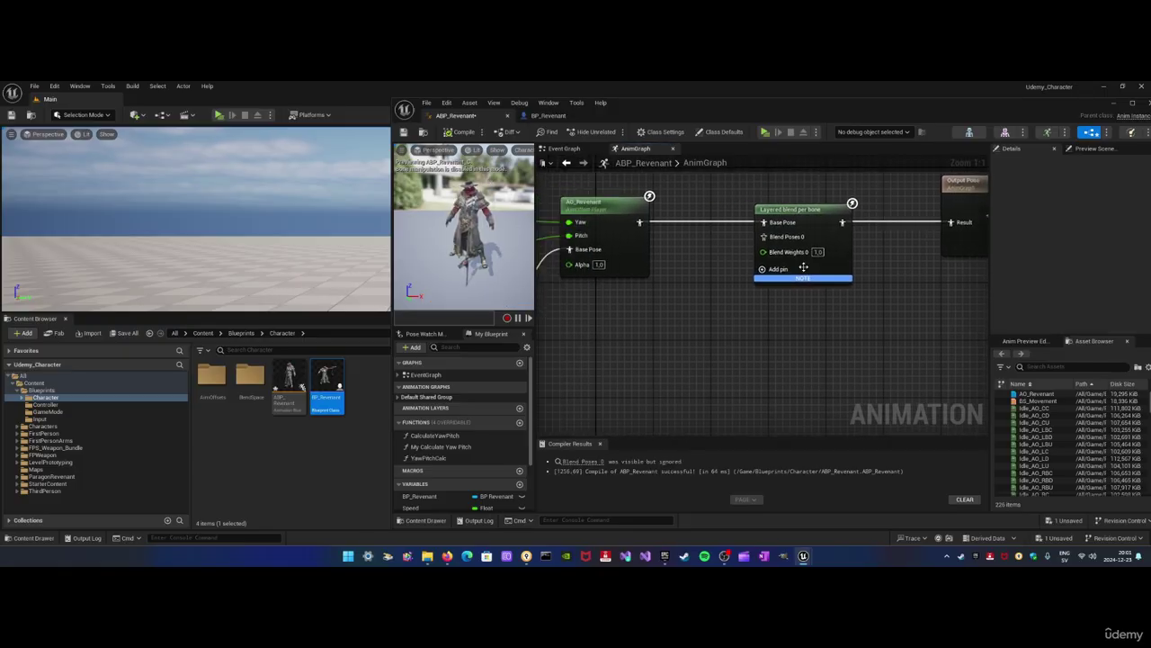
click(800, 236)
right_drag(782, 306, 773, 306)
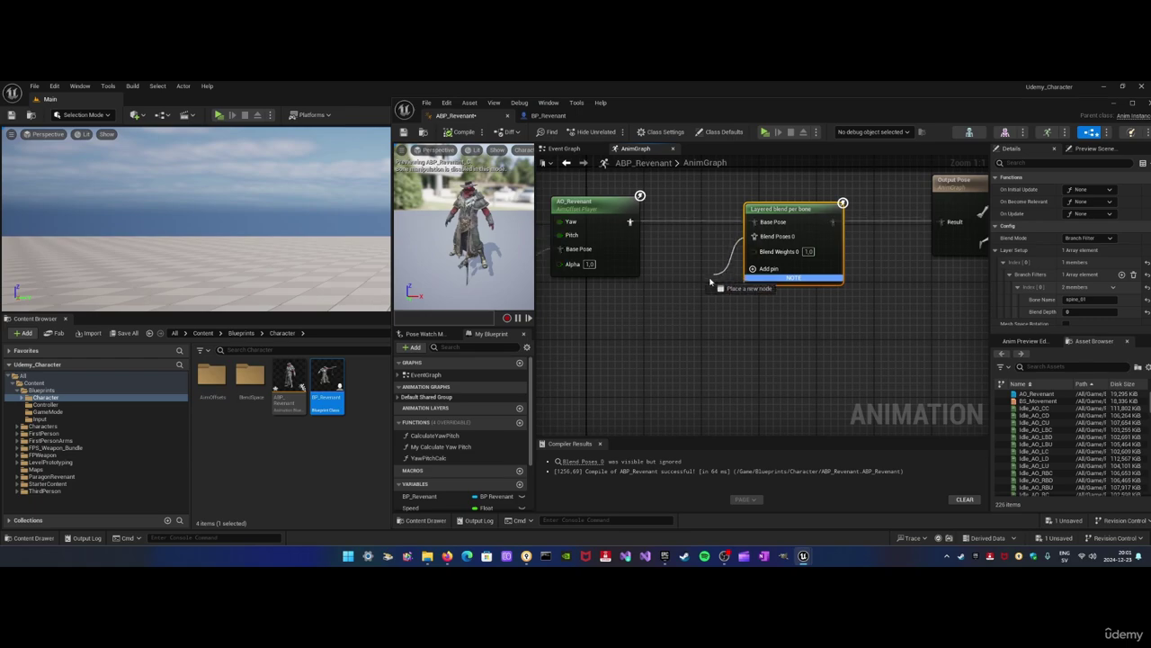
click(642, 314)
right_drag(643, 313, 801, 322)
scroll(765, 324, down, 1)
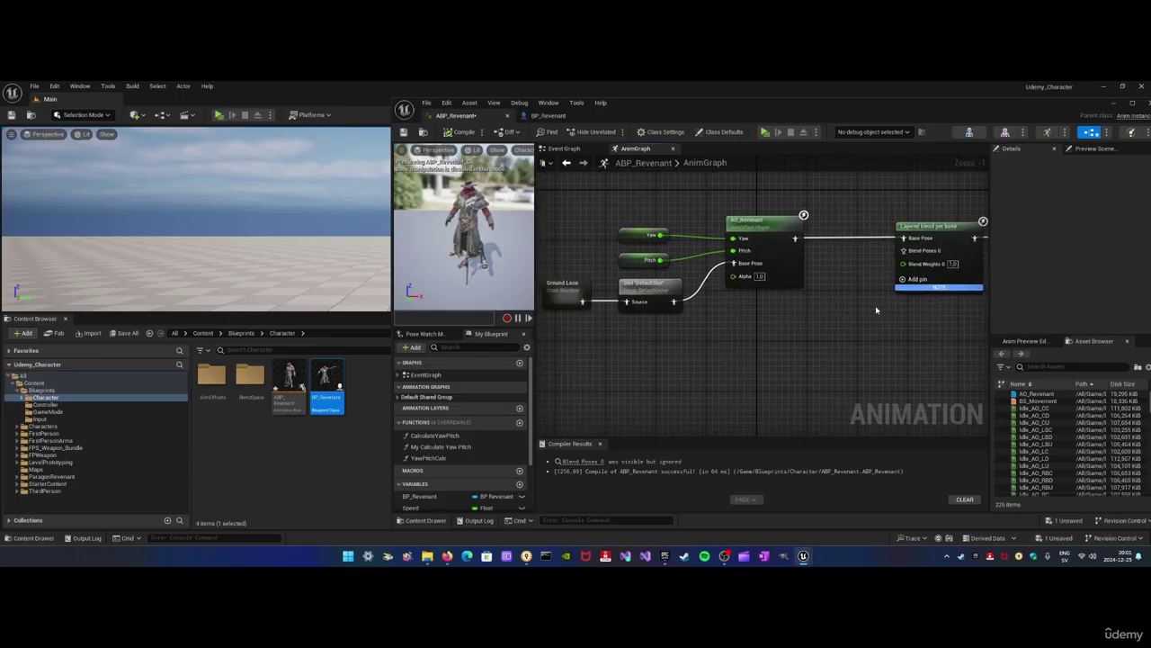
right_drag(877, 310, 829, 299)
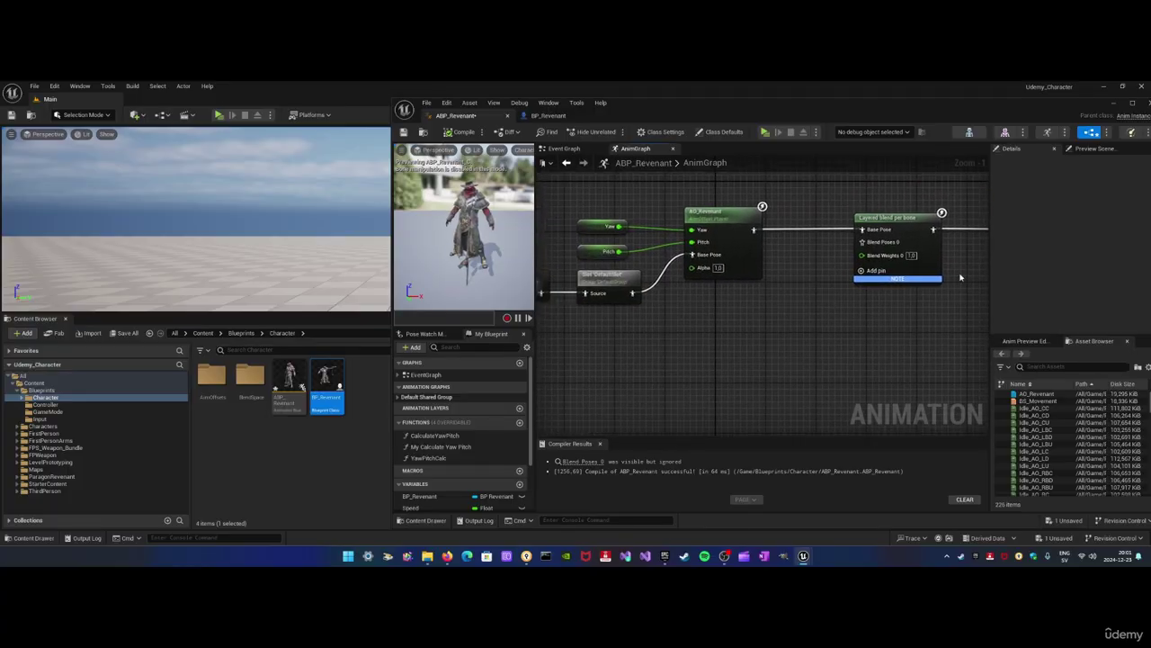
mouse_move(739, 317)
right_down()
mouse_move(794, 319)
mouse_move(746, 322)
right_up()
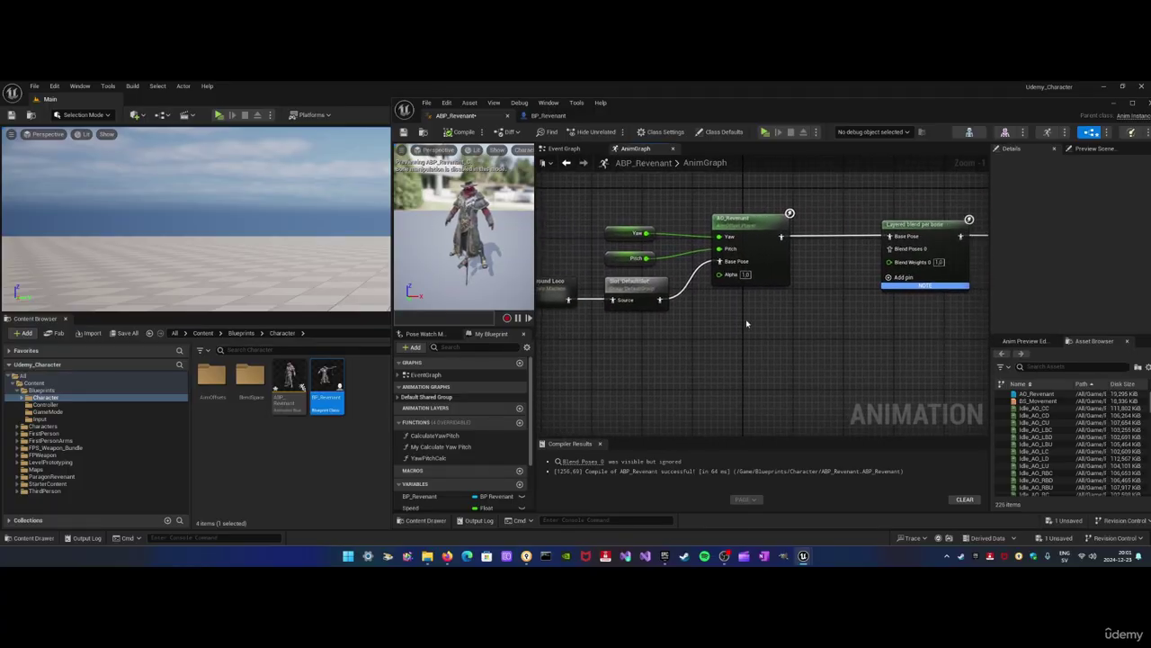
right_drag(683, 301, 709, 310)
right_drag(807, 322, 783, 317)
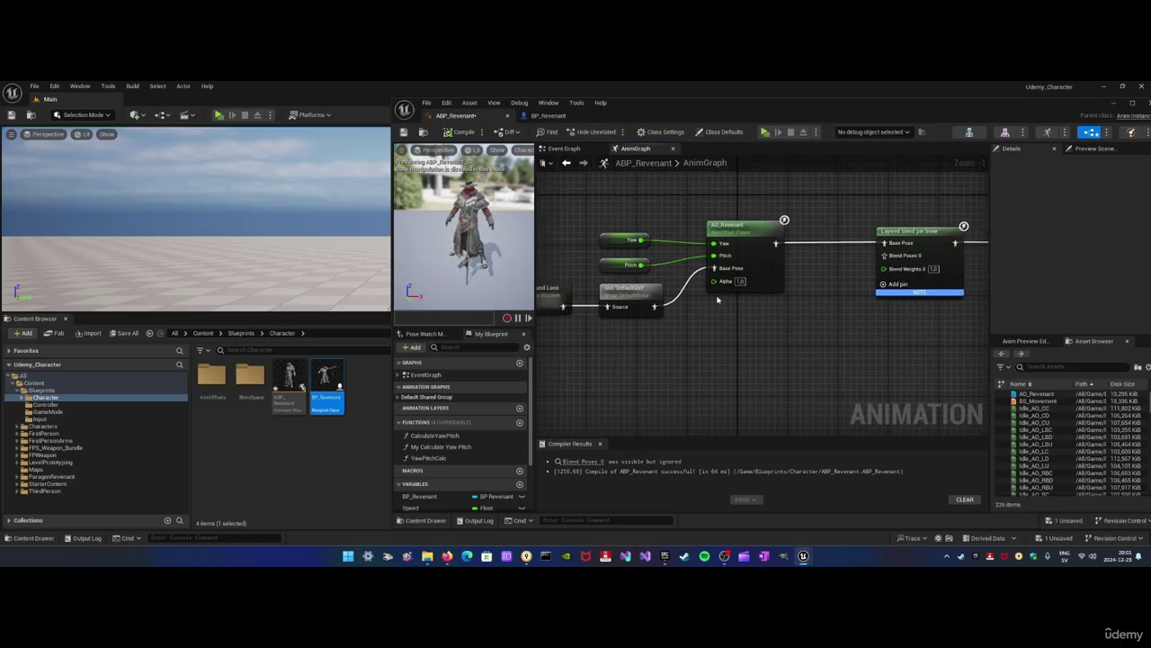
click(654, 295)
right_drag(707, 320, 716, 319)
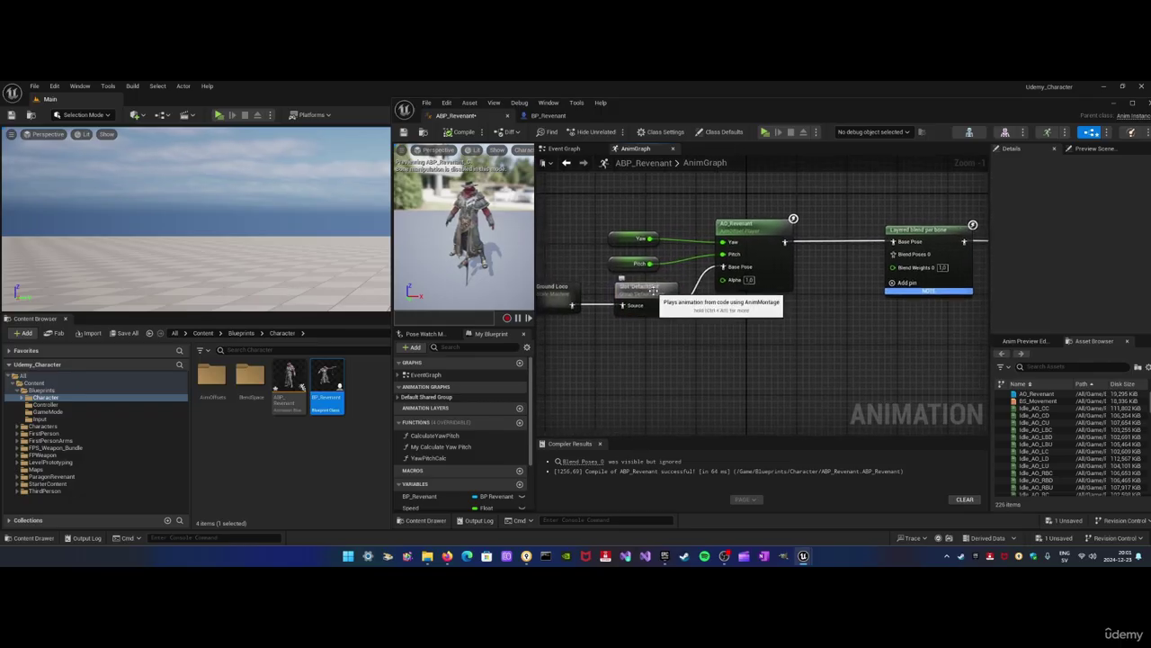
Duplicate the Ground Loco state machine and its DefaultSlot node and place the copies below the AO_Revenant node
mouse_move(643, 303)
mouse_down()
mouse_move(663, 296)
mouse_move(652, 293)
mouse_up()
right_drag(673, 327, 702, 323)
click(614, 316)
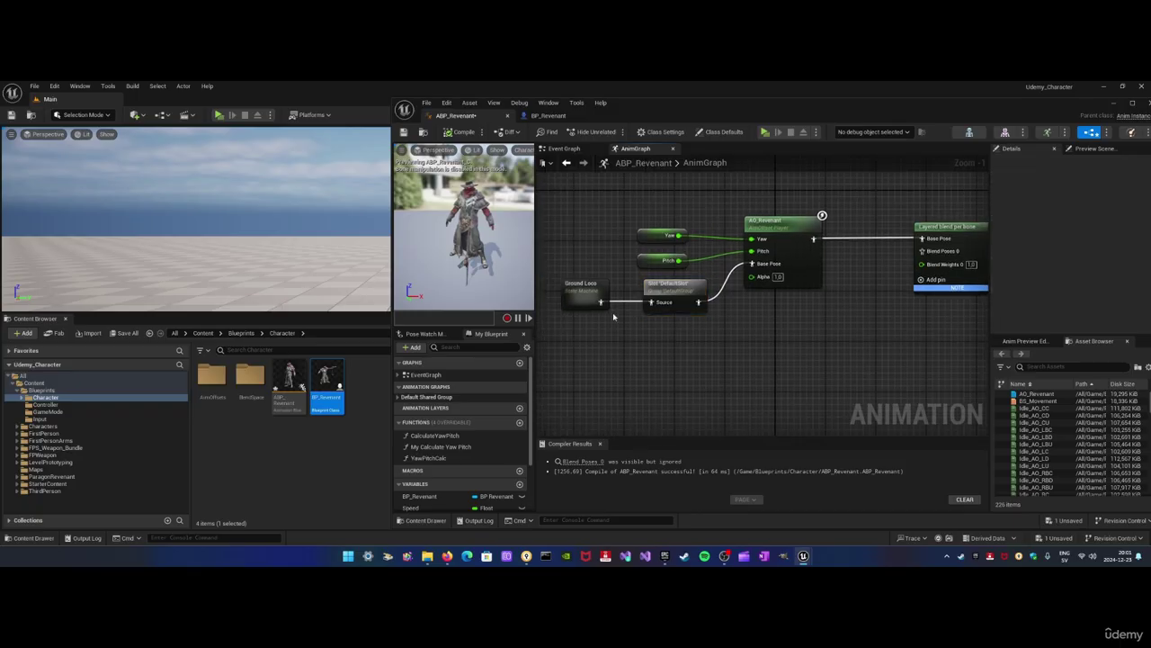
drag(670, 340, 674, 342)
key(ctrl+c)
key(ctrl+v)
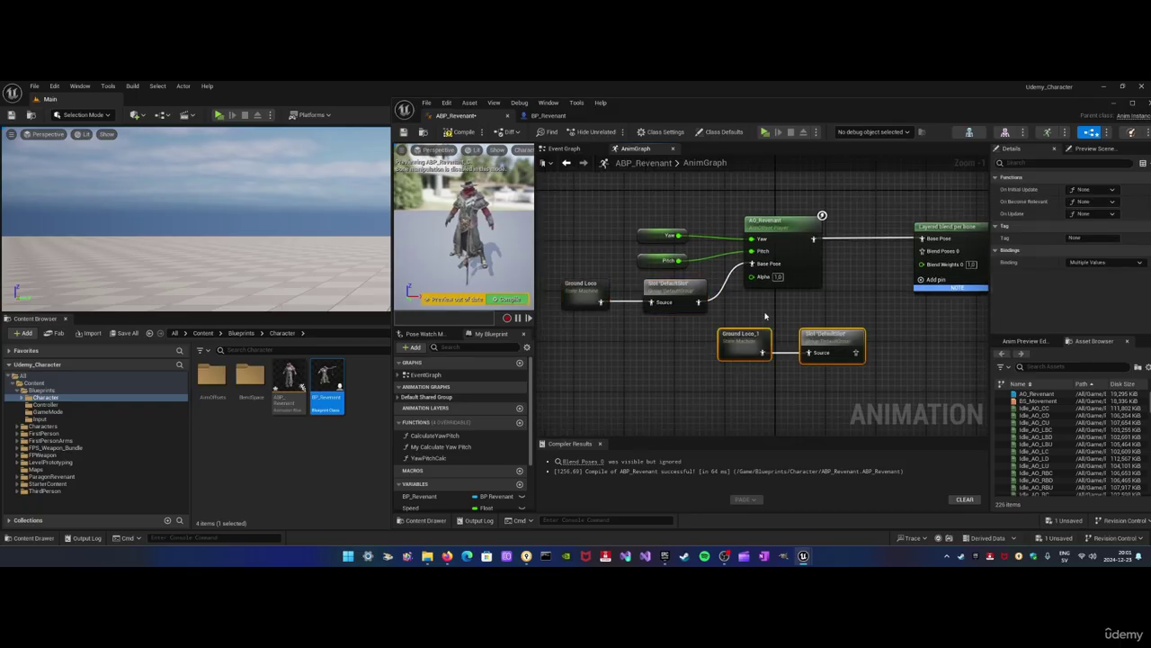
right_drag(765, 316, 742, 317)
click(709, 324)
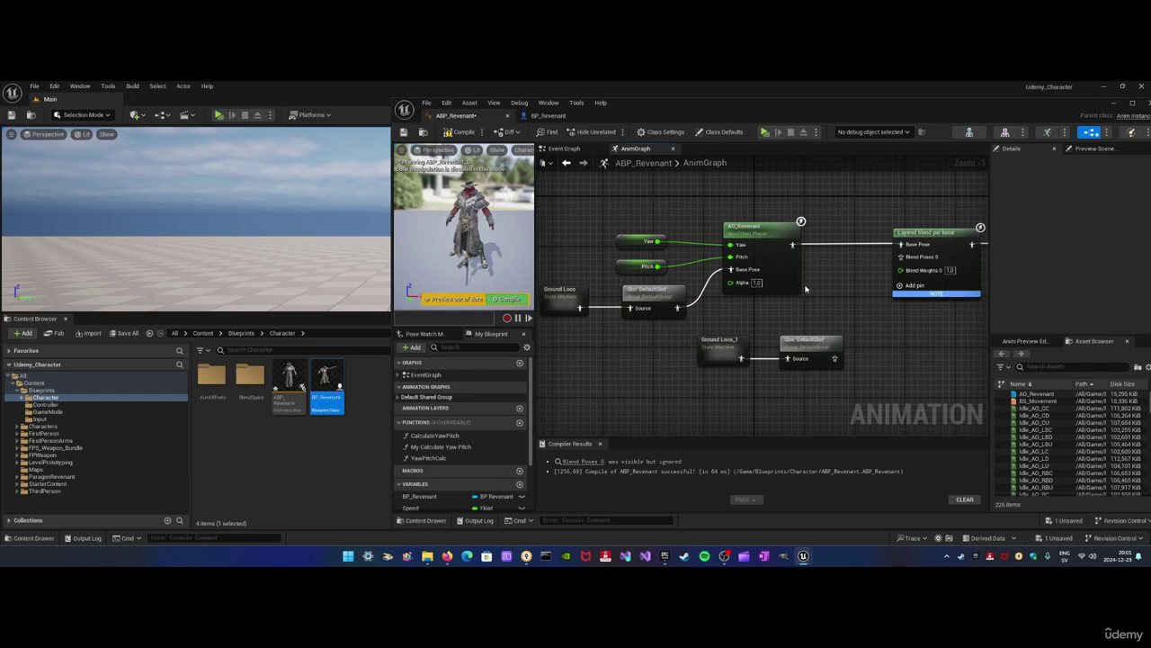
Delete the original DefaultSlot node and connect Ground Loco directly to the AO_Revenant Base Pose input
click(647, 300)
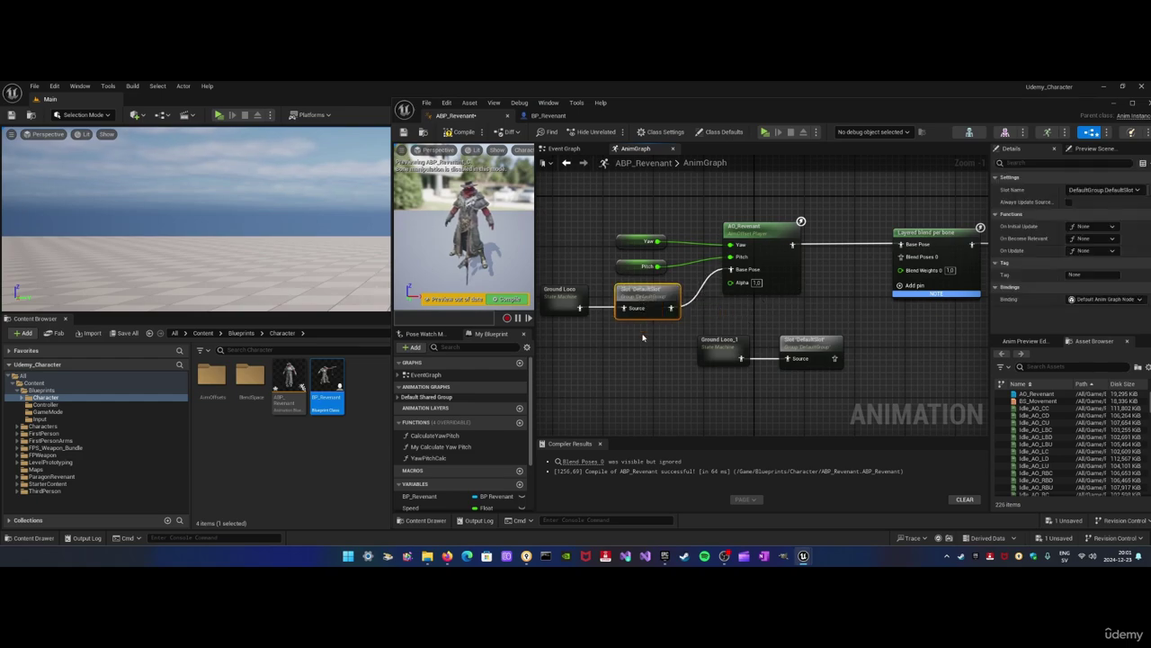
key(Delete)
drag(582, 290, 729, 274)
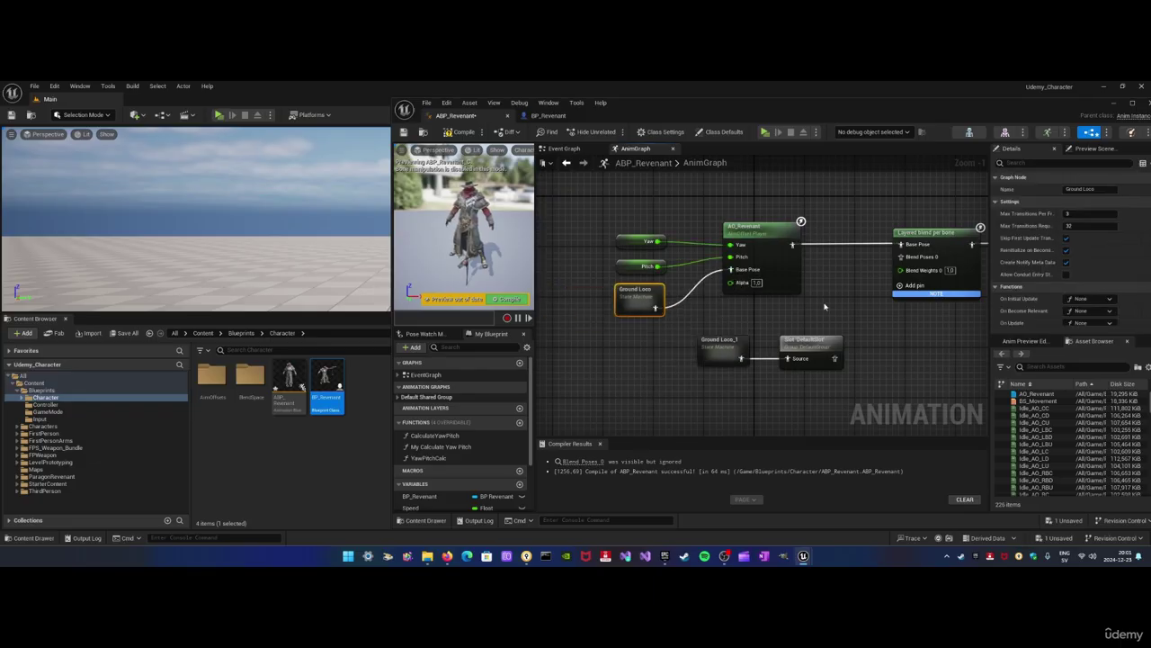
right_drag(728, 274, 689, 278)
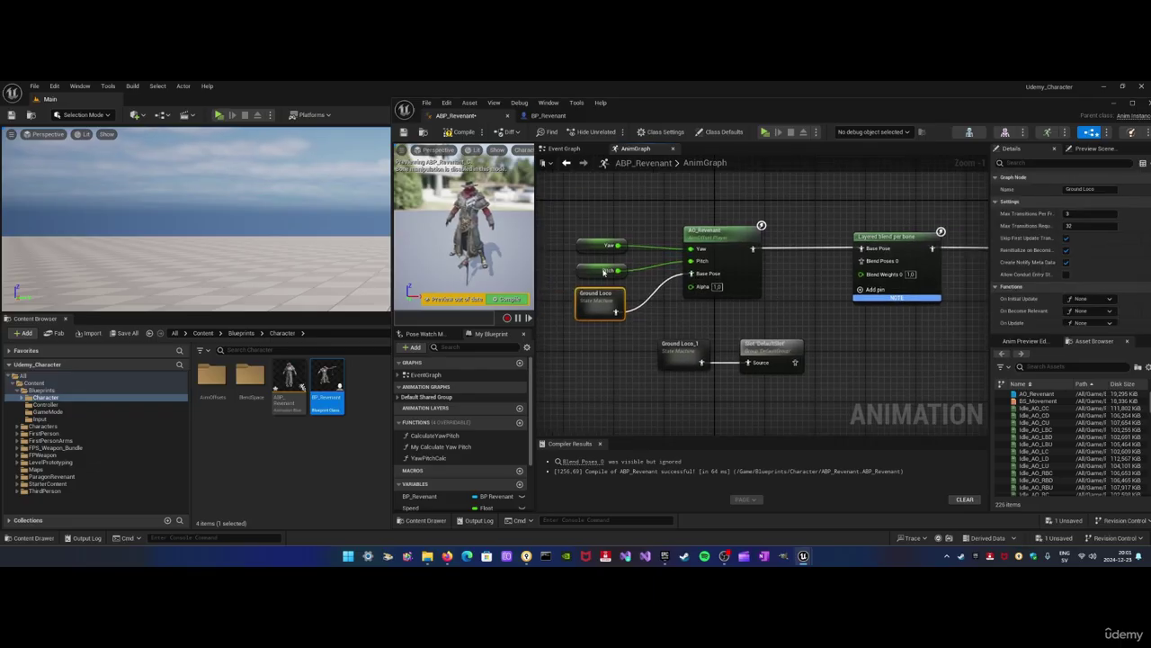
right_drag(834, 264, 748, 284)
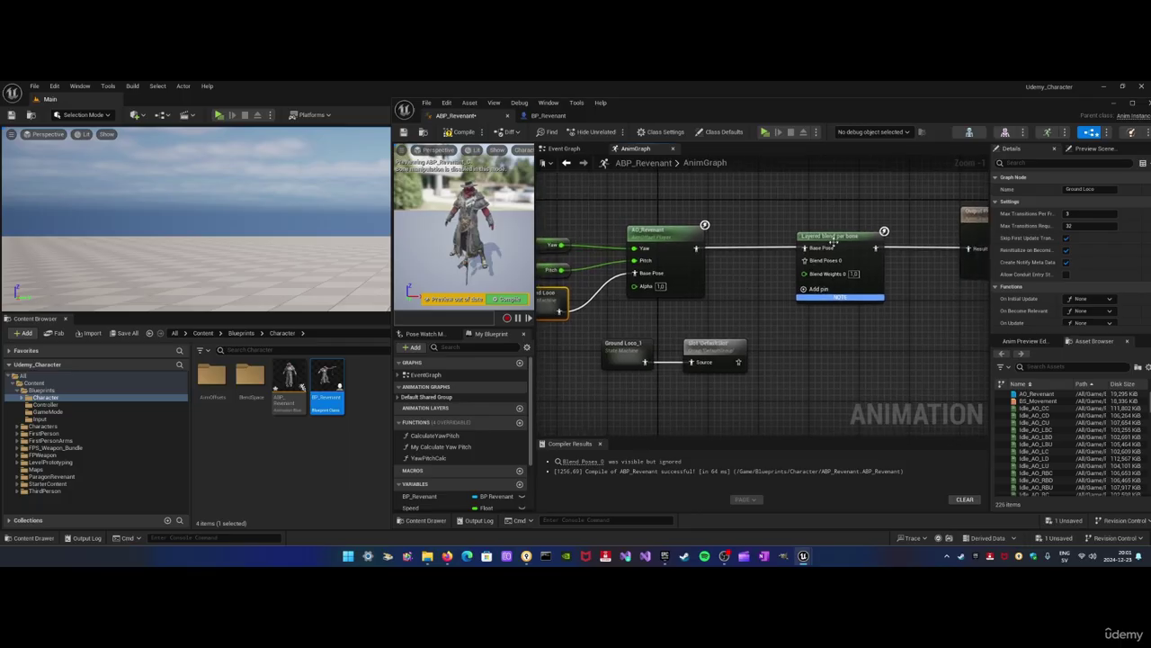
Delete the duplicated Ground Loco_1 and DefaultSlot nodes, and space the Layered blend per bone and Ground Loco nodes farther from AO_Revenant
drag(831, 240, 860, 241)
right_drag(722, 294, 749, 289)
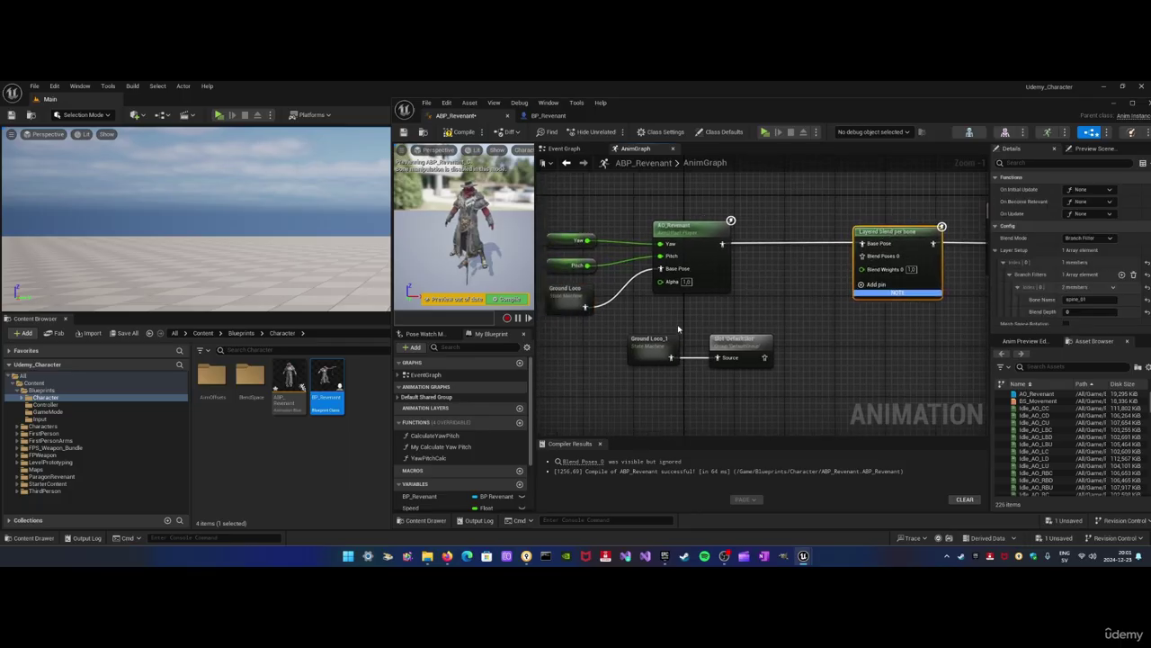
drag(784, 324, 653, 376)
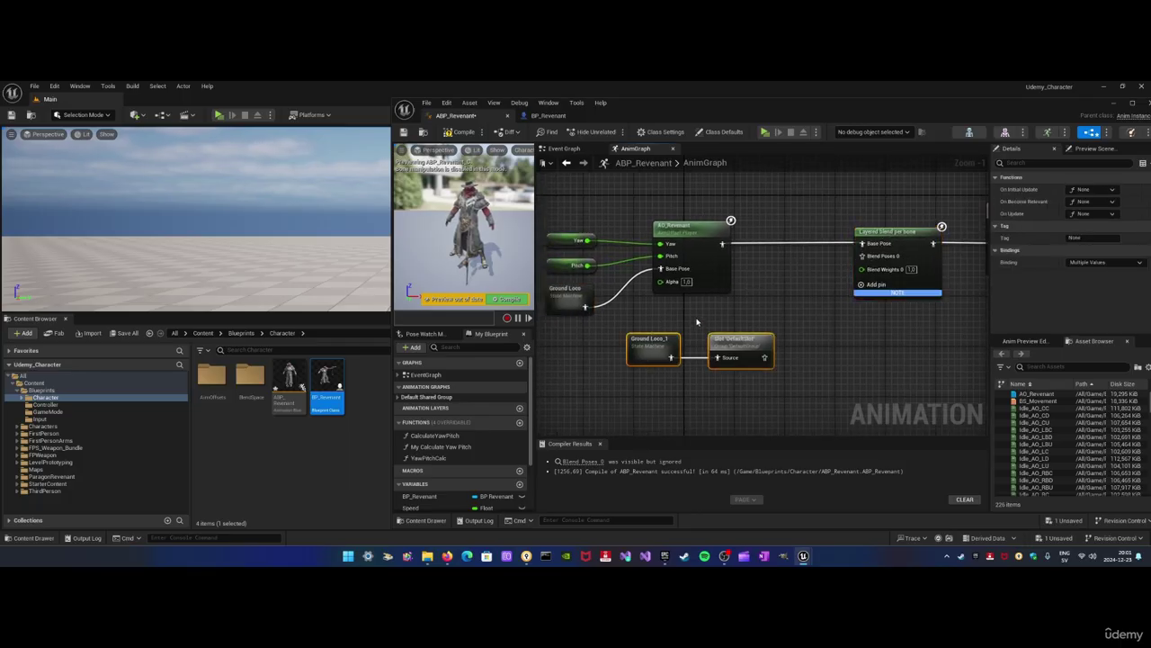
key(Delete)
right_drag(675, 329, 745, 324)
drag(636, 300, 554, 307)
click(583, 334)
right_drag(584, 333, 646, 338)
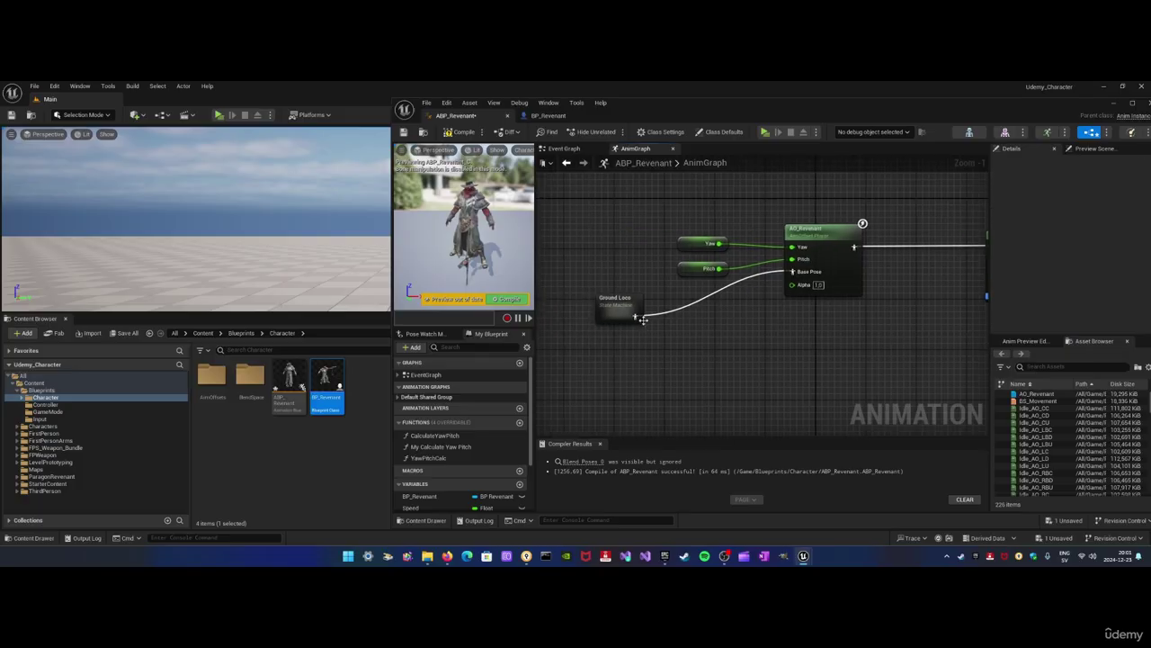
Save the Ground Loco output to a new cached pose named Ground Loco Cache, placed just below the state machine
drag(619, 304, 691, 336)
text(cach)
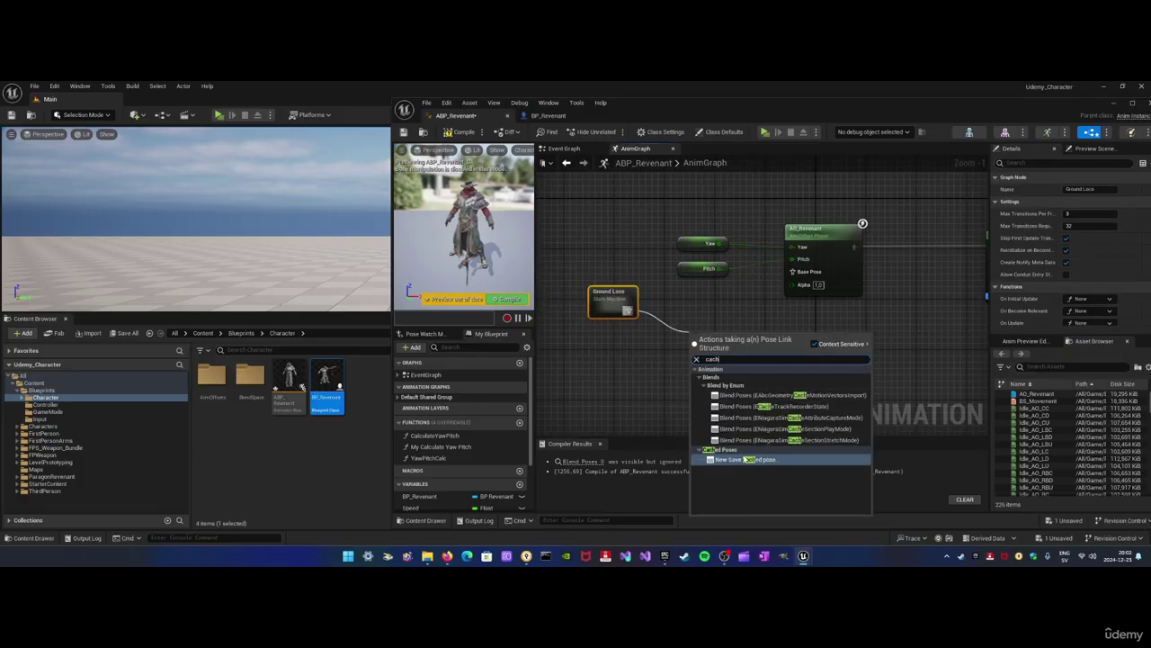
click(746, 460)
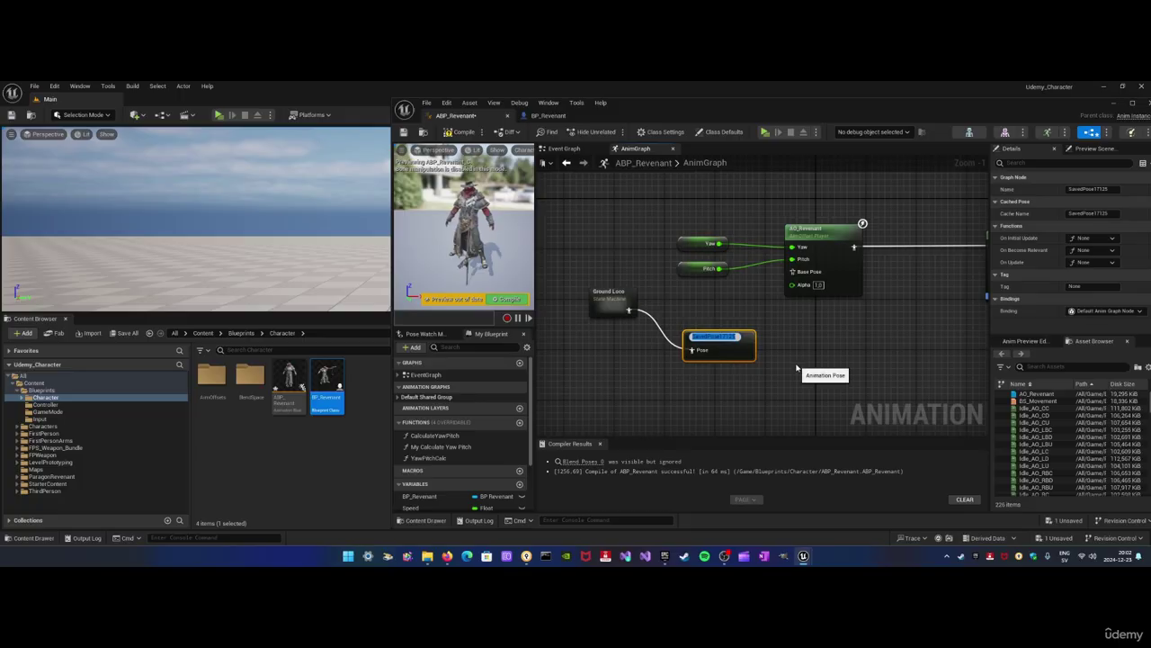
text(Ground Loco Cache)
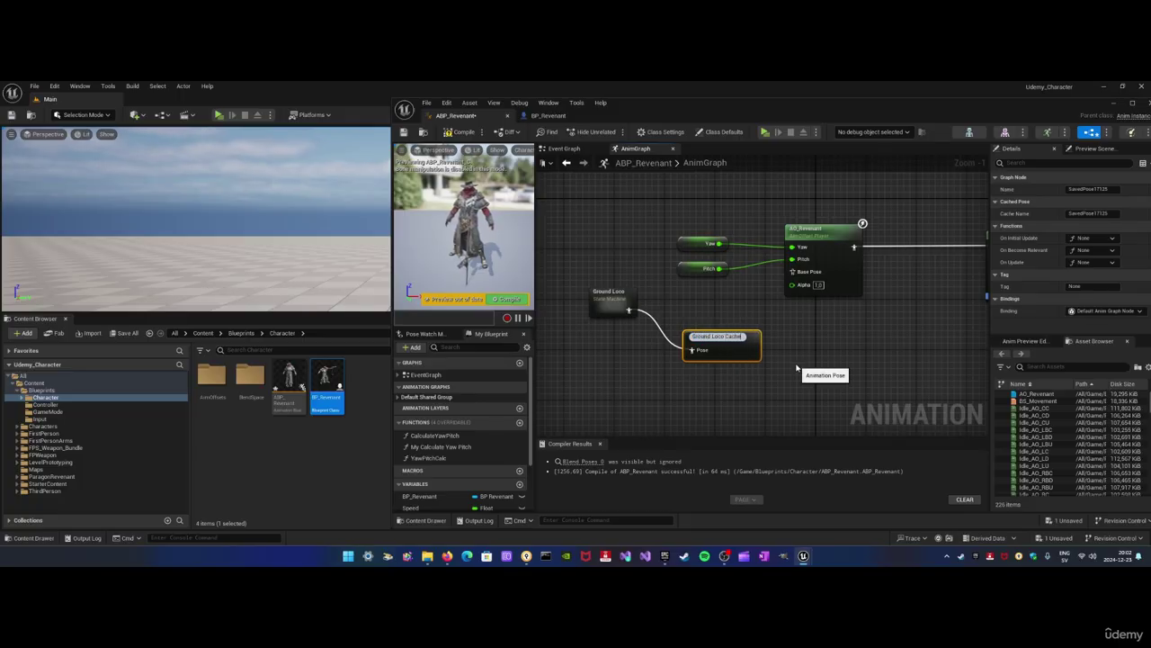
key(Return)
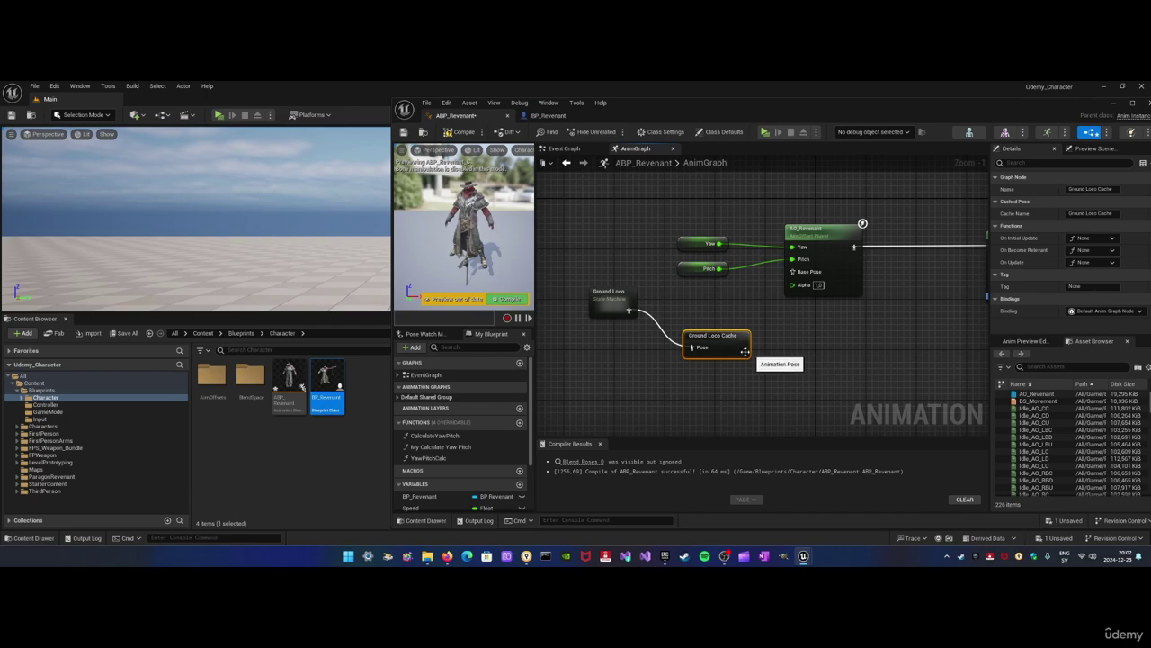
drag(727, 345, 671, 351)
Add a Use cached pose 'Ground Loco Cache' node feeding the AO_Revenant Base Pose, and move the Yaw and Pitch nodes up to make room
click(725, 327)
right_click(724, 326)
text(use ach)
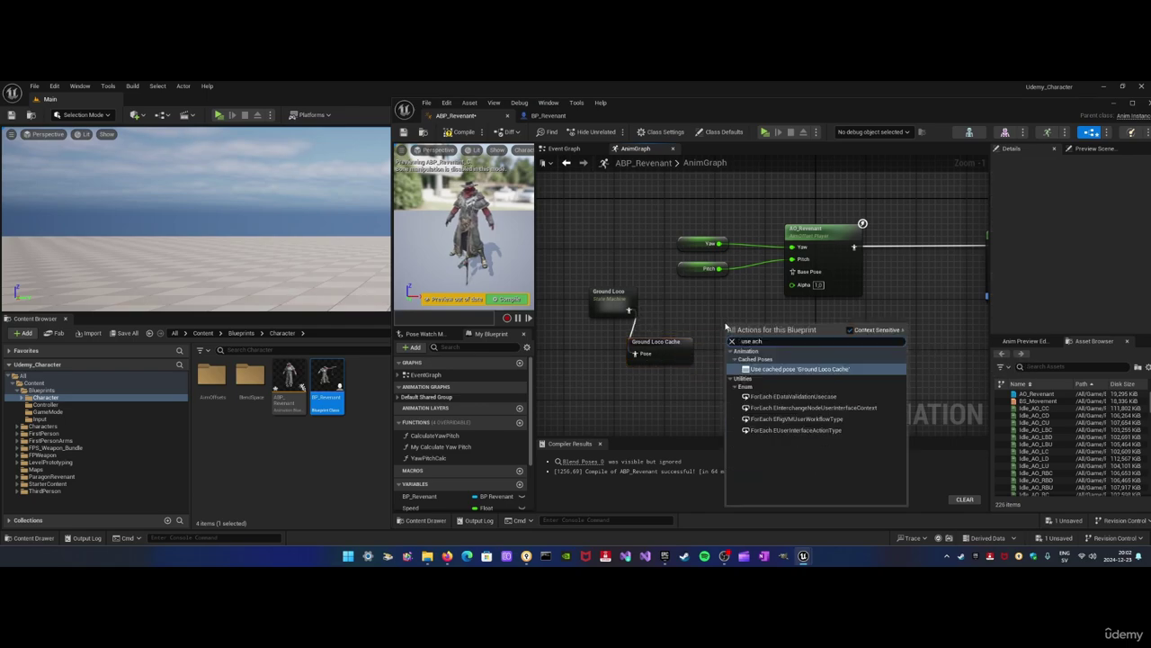
click(764, 369)
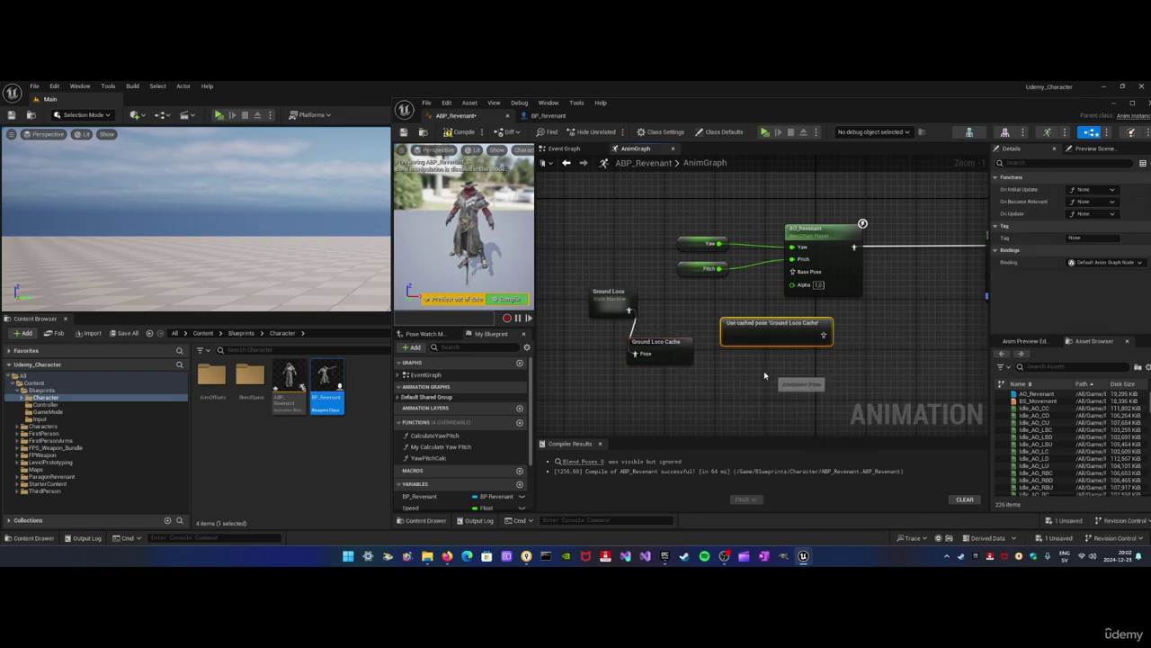
drag(795, 341, 791, 272)
drag(666, 229, 698, 218)
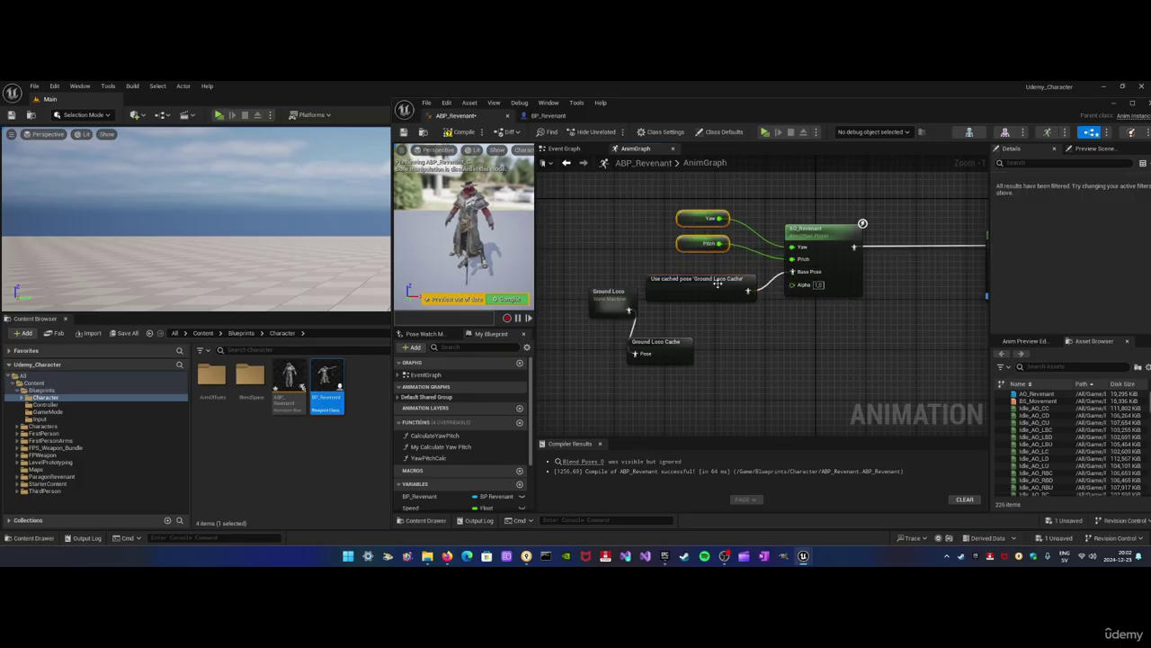
Place Ground Loco and Ground Loco Cache side by side below the cached pose node, and line that node up with AO_Revenant's Base Pose
drag(717, 282, 724, 269)
drag(669, 343, 701, 312)
drag(616, 302, 704, 333)
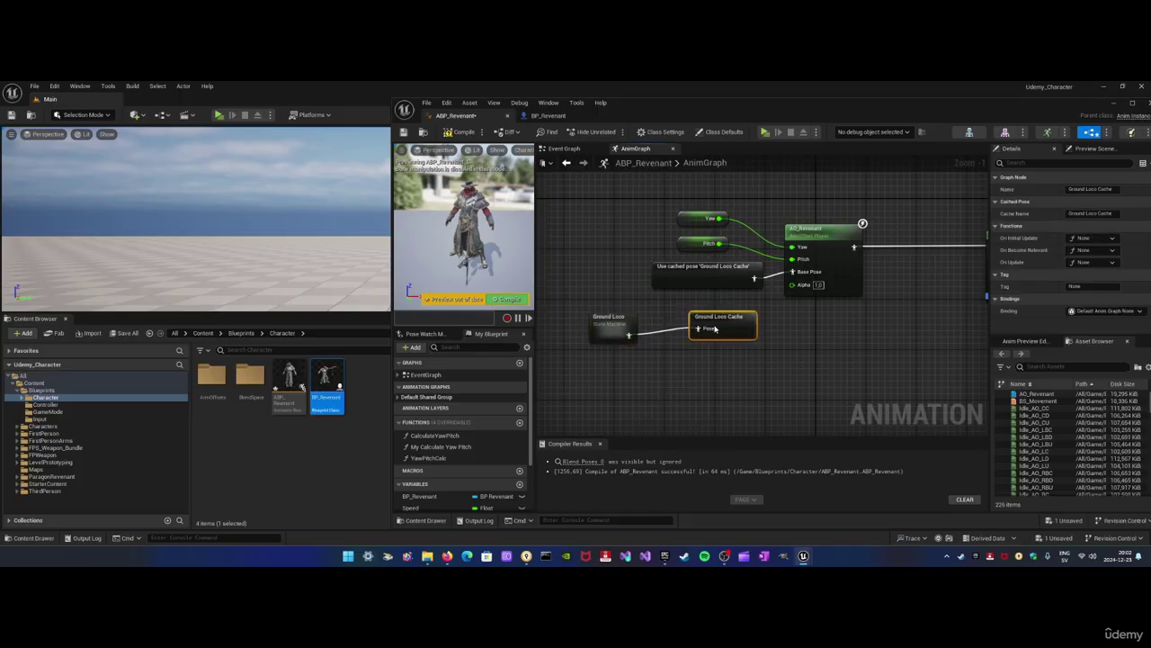
drag(622, 325, 659, 325)
click(796, 338)
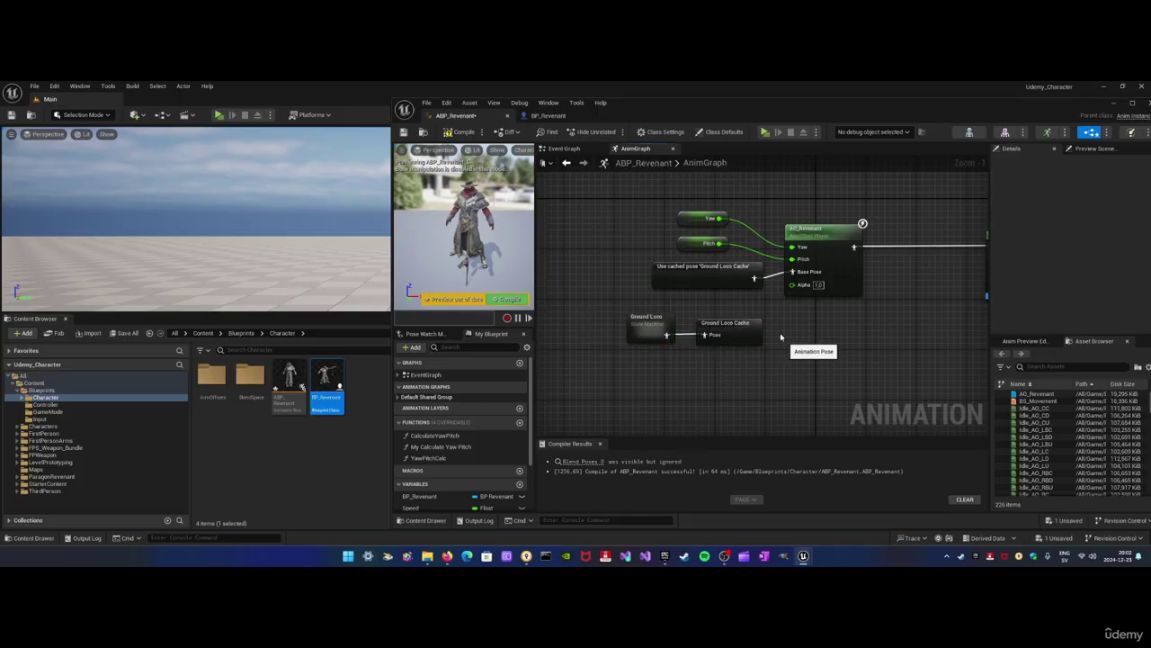
drag(729, 267, 703, 267)
click(774, 309)
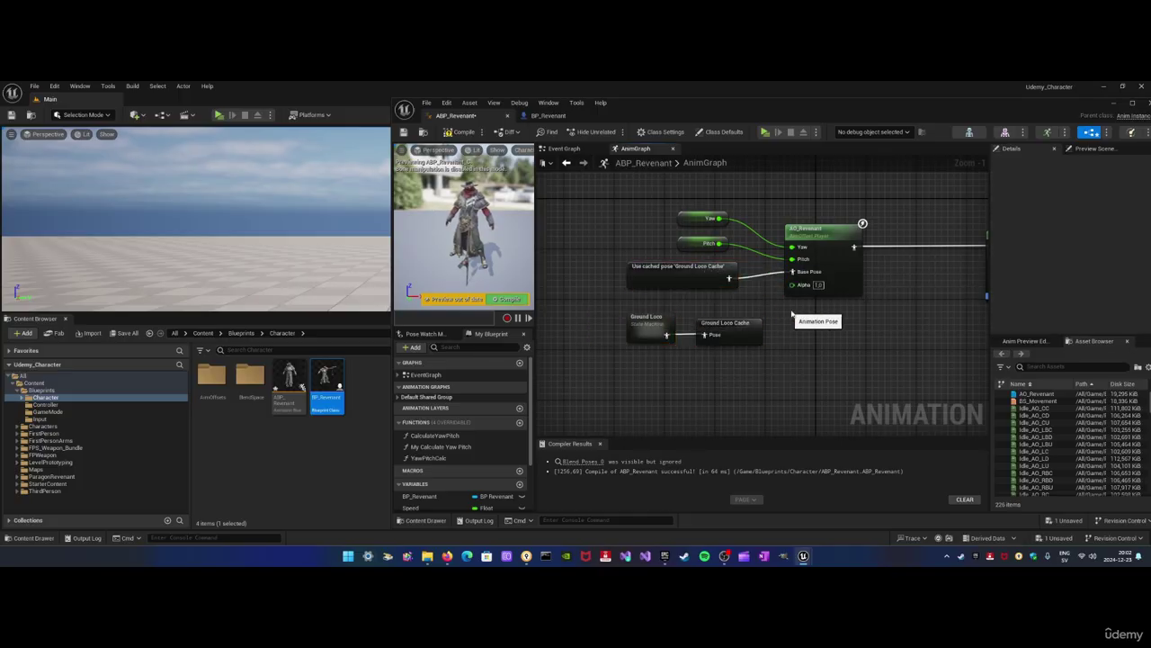
Move the Ground Loco and Ground Loco Cache nodes together to the upper left of the aim offset group, and compile the blueprint
right_drag(793, 314, 742, 317)
click(717, 258)
click(704, 315)
right_drag(743, 235, 708, 294)
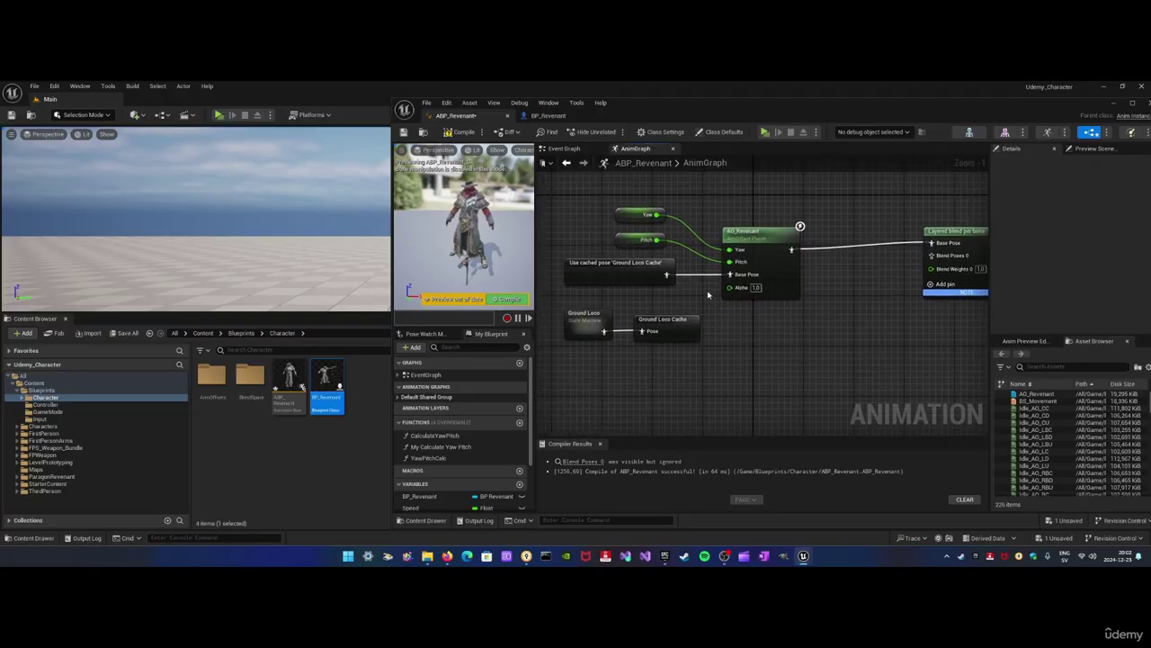
right_drag(621, 307, 697, 317)
drag(630, 301, 792, 356)
right_drag(657, 333, 697, 353)
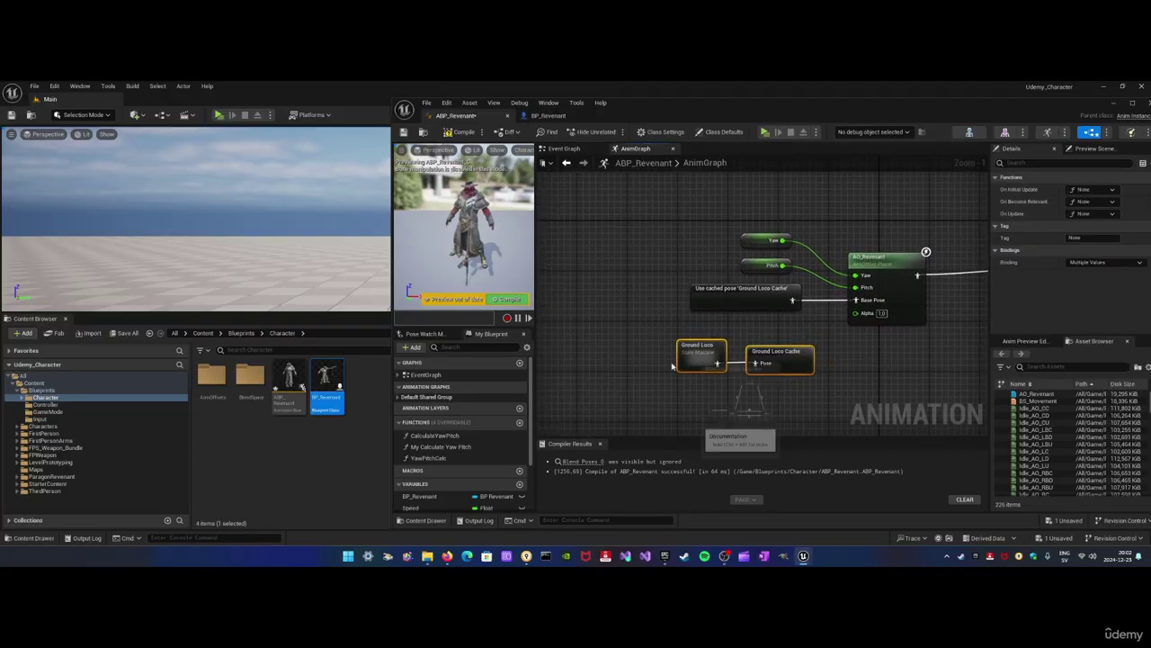
drag(697, 354, 590, 210)
click(648, 312)
right_drag(761, 363, 650, 298)
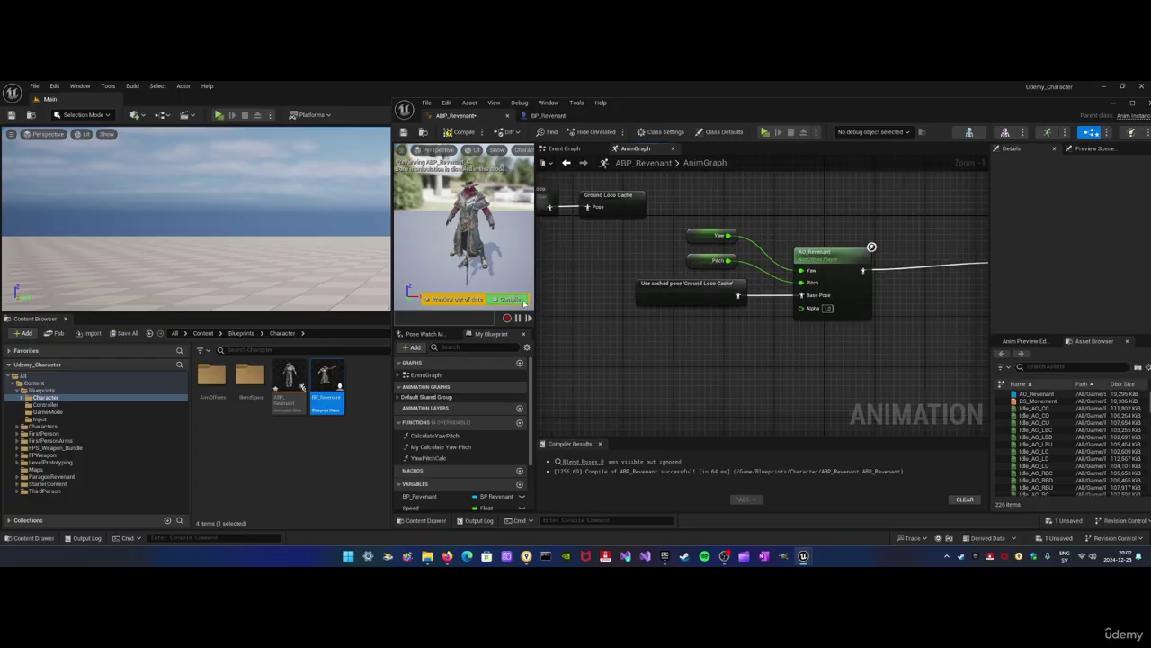
right_drag(728, 329, 621, 316)
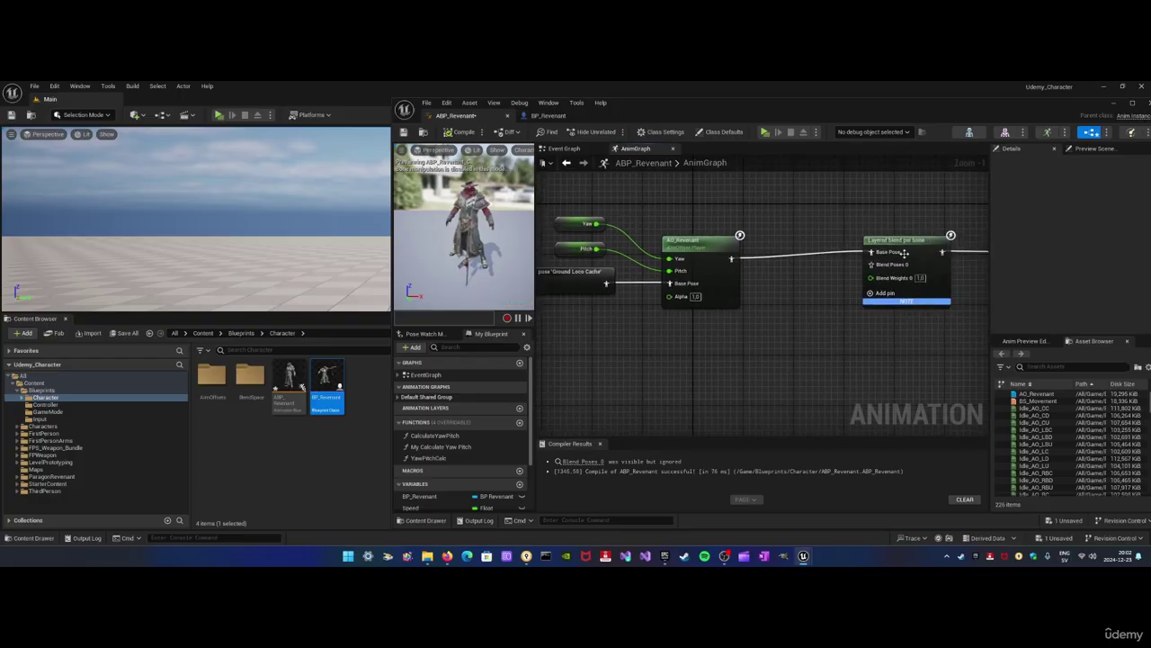
Shift the Layered blend per bone node so its Base Pose input lines up with the AO_Revenant output
click(893, 252)
drag(892, 252, 904, 258)
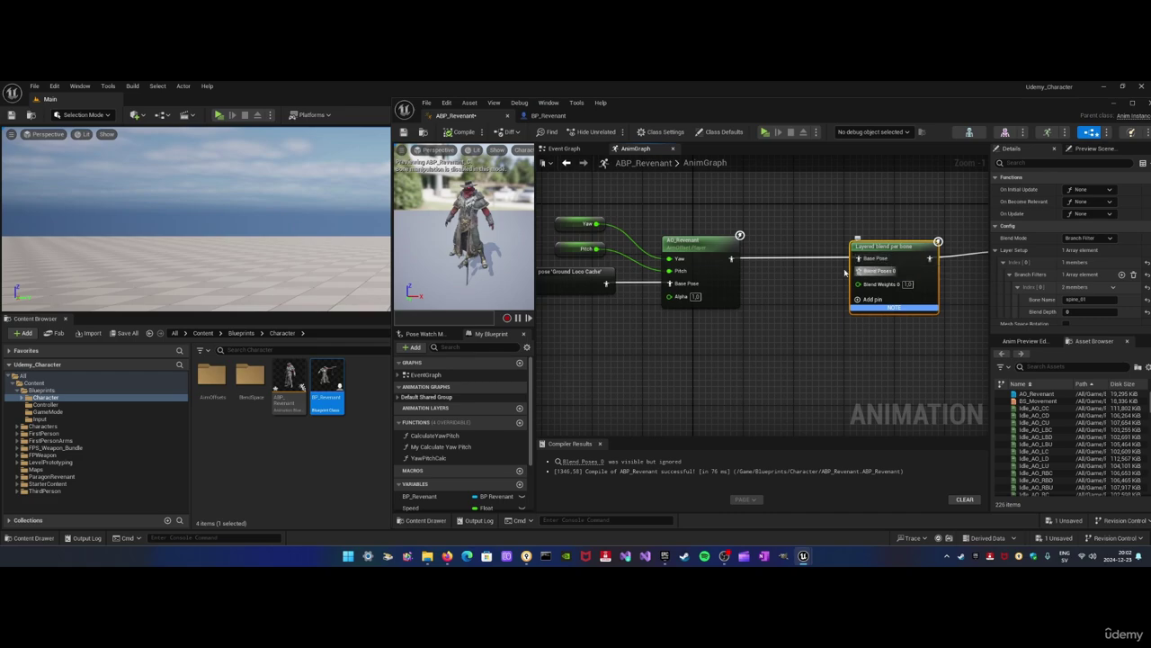
right_drag(882, 262, 848, 265)
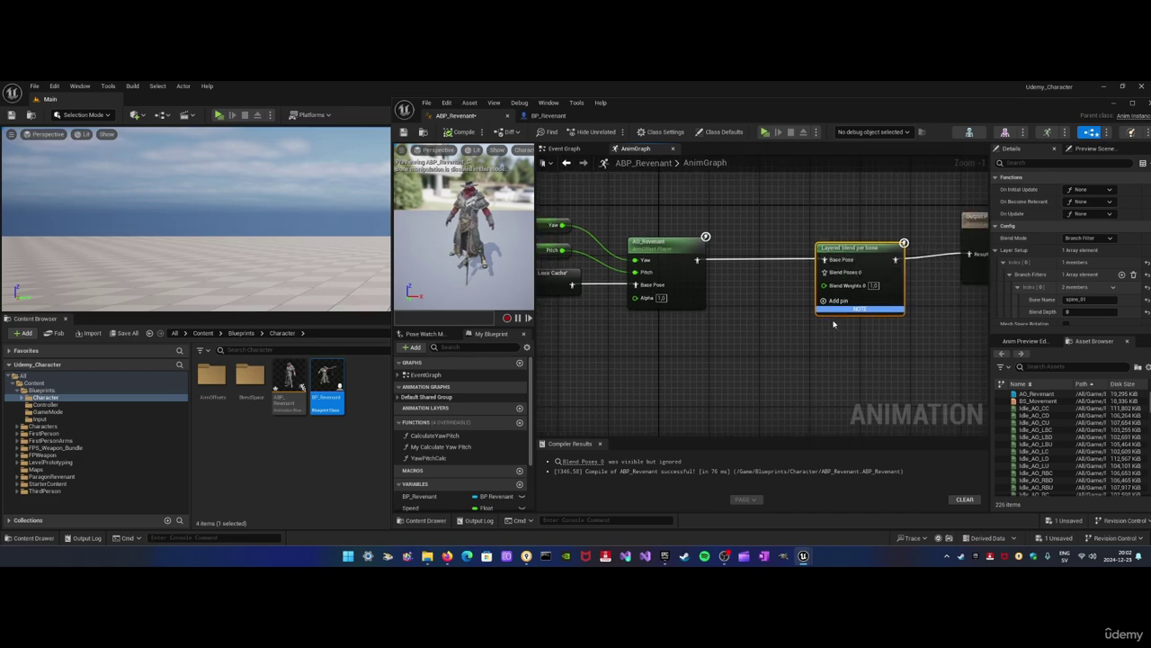
right_drag(571, 286, 589, 288)
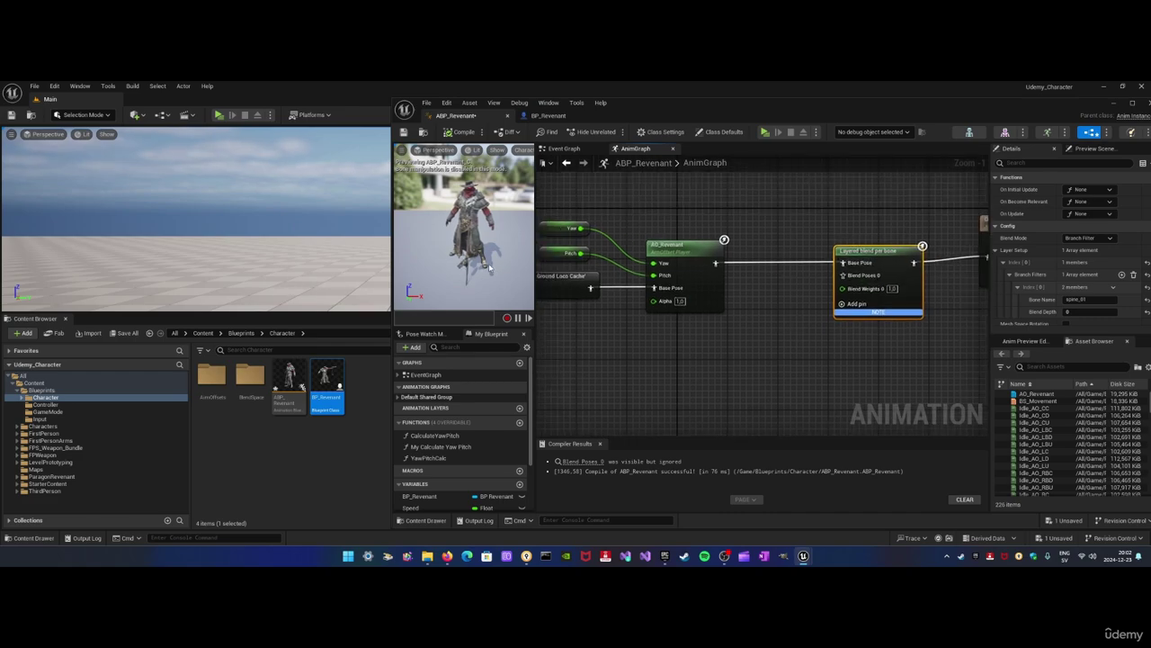
click(613, 282)
right_drag(613, 281, 644, 279)
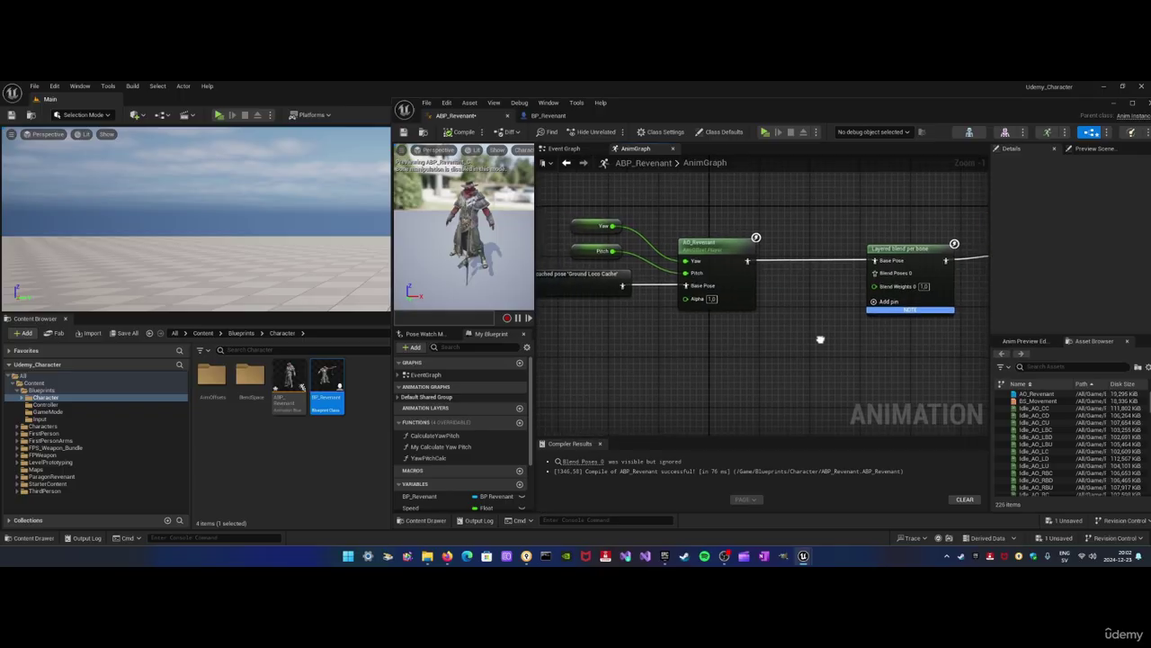
right_drag(544, 233, 578, 230)
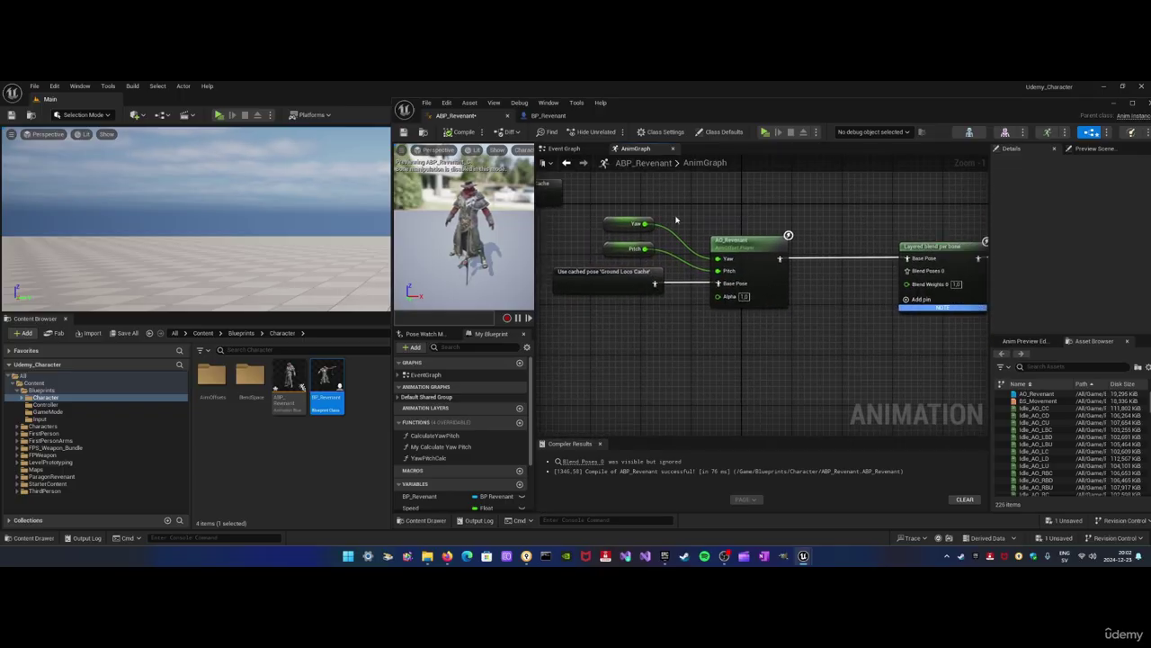
drag(676, 220, 632, 329)
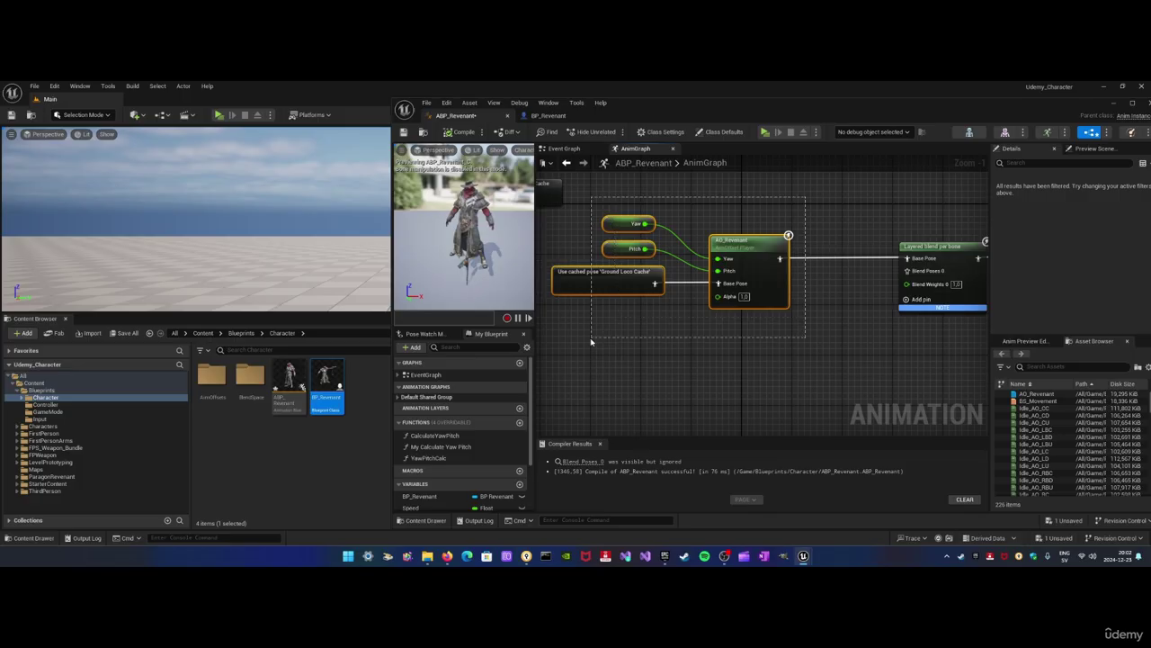
click(590, 341)
Reposition the Layered blend per bone node between AO_Revenant and Output Pose so its output wire runs straight
right_drag(830, 356, 774, 343)
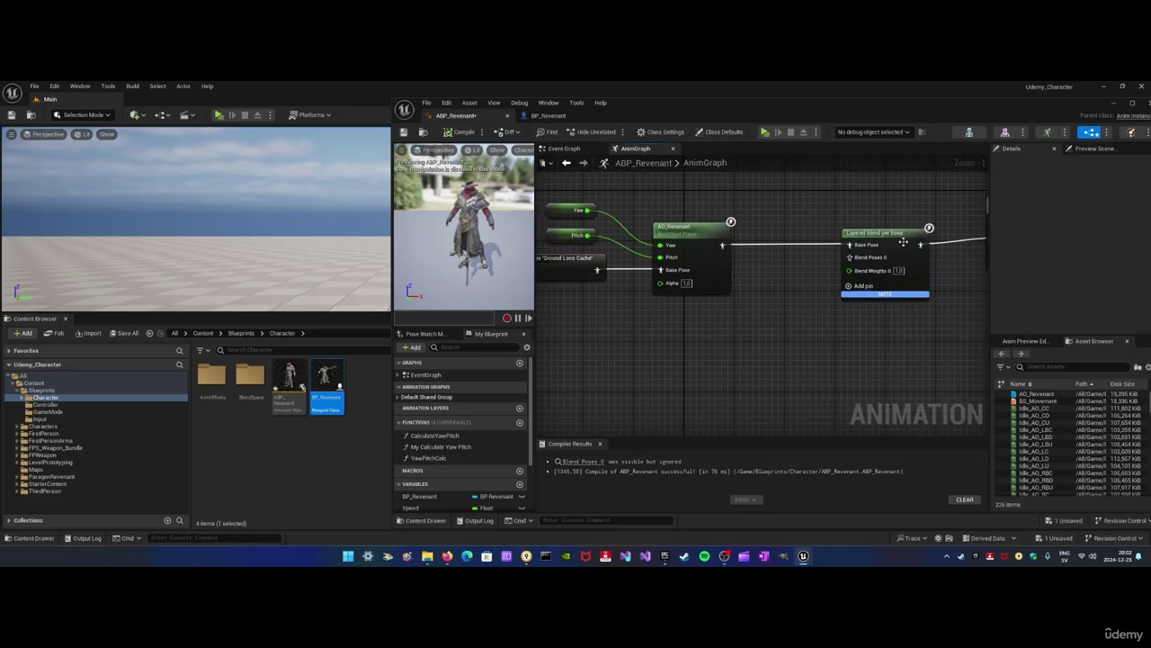
right_drag(903, 242, 791, 260)
click(936, 235)
drag(769, 254, 803, 254)
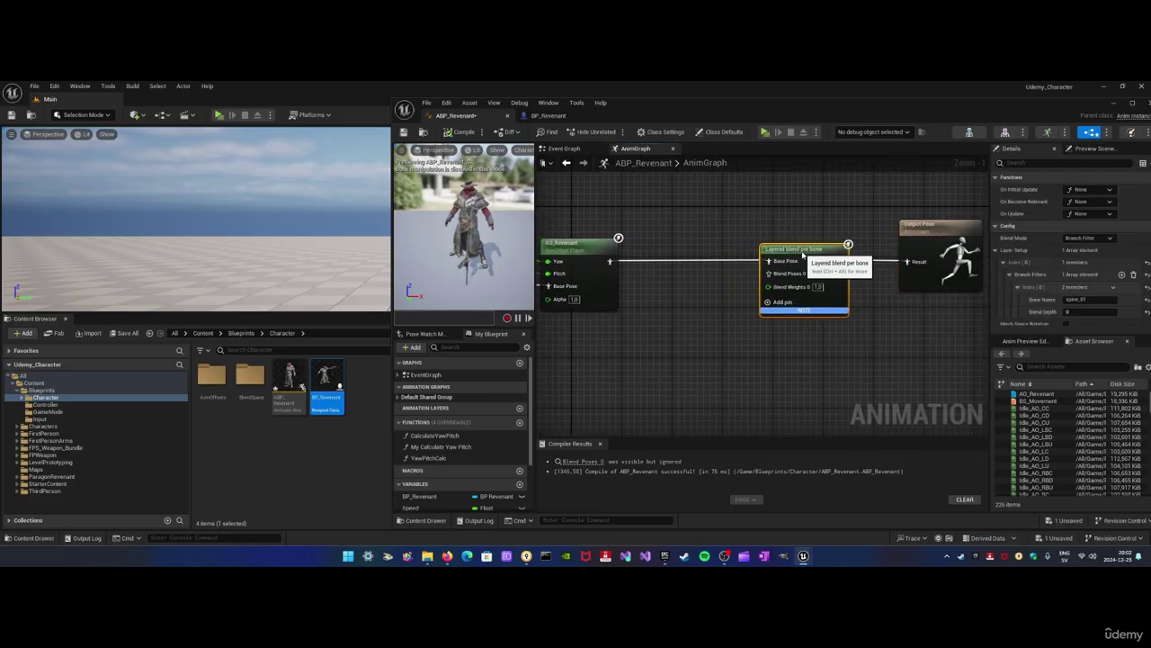
right_drag(707, 280, 787, 272)
click(734, 320)
right_drag(734, 318, 775, 316)
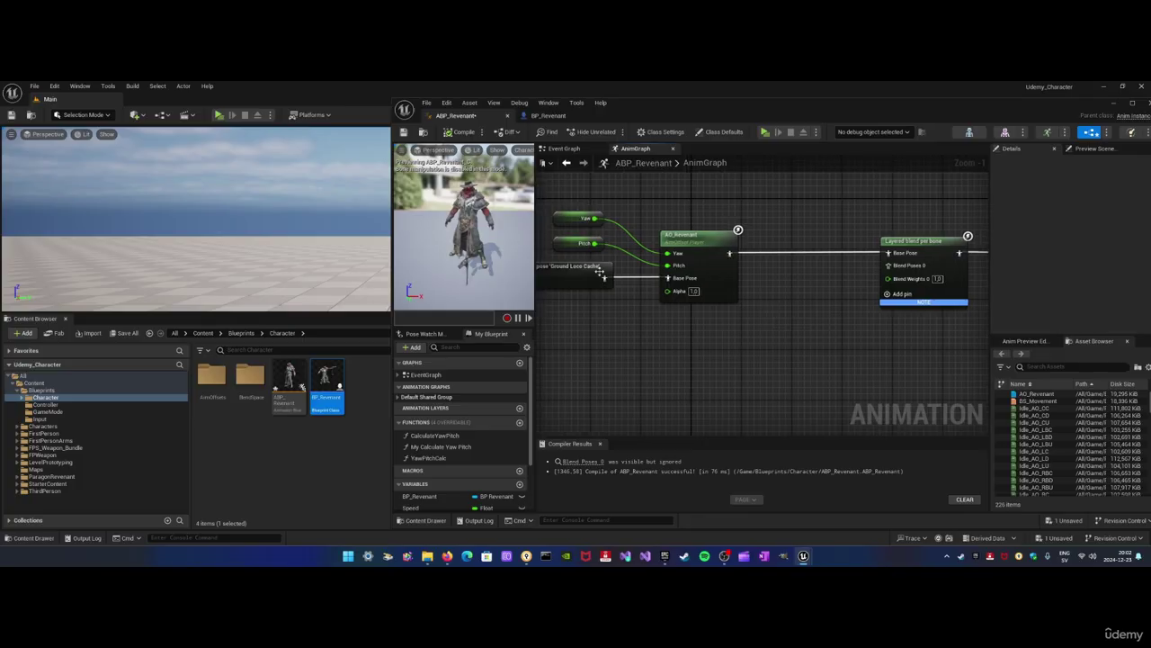
Duplicate the Use cached pose 'Ground Loco Cache' node and place the copy below AO_Revenant
right_drag(601, 273, 714, 272)
click(683, 273)
key(ctrl+d)
right_drag(850, 340, 654, 337)
drag(699, 339, 648, 332)
right_drag(721, 274, 779, 263)
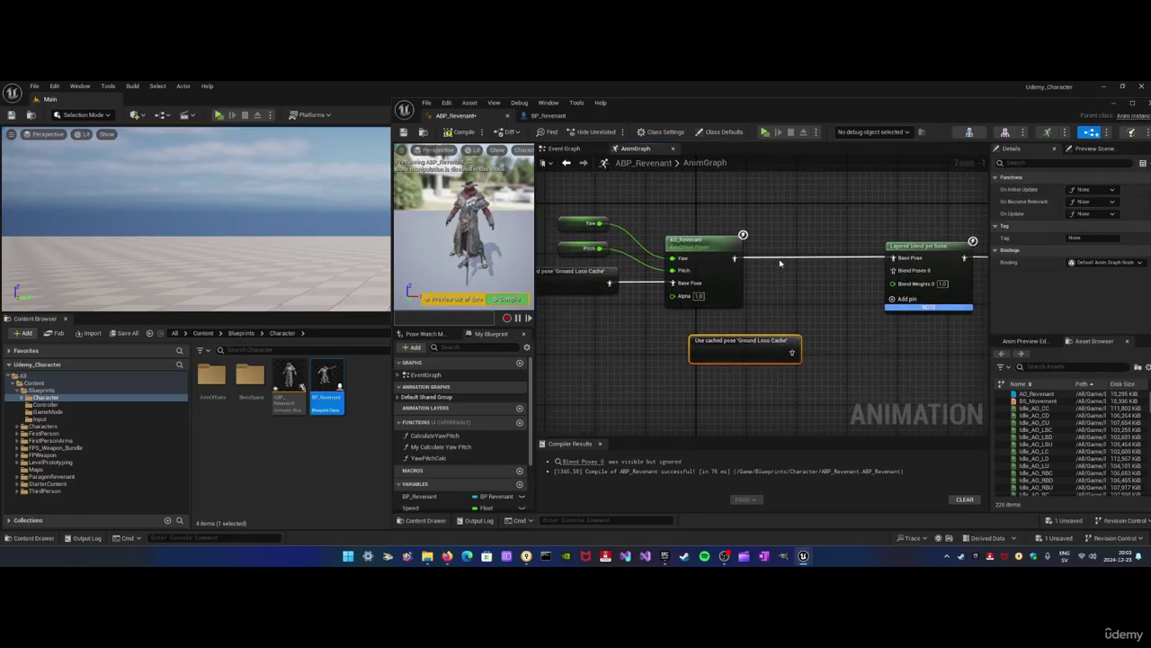
Duplicate the Yaw, Pitch and AO_Revenant nodes, and place the copies to the right of the duplicated cached pose node
drag(710, 201, 581, 257)
key(ctrl+d)
right_drag(660, 363, 669, 331)
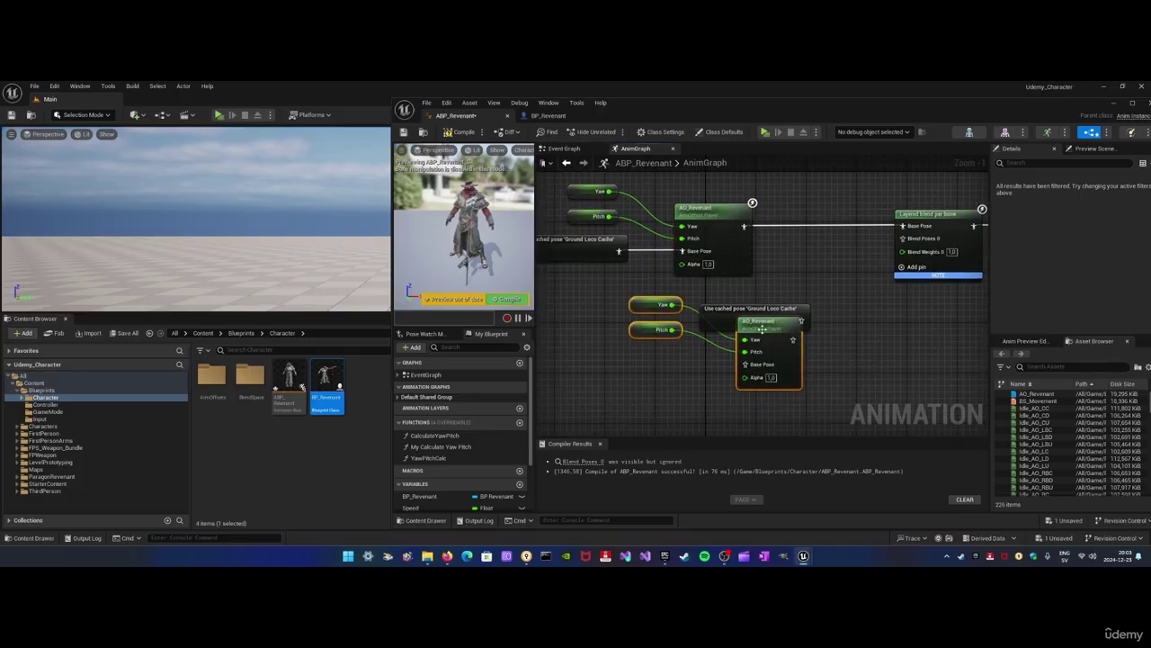
drag(773, 330, 869, 365)
click(760, 313)
drag(760, 313, 634, 343)
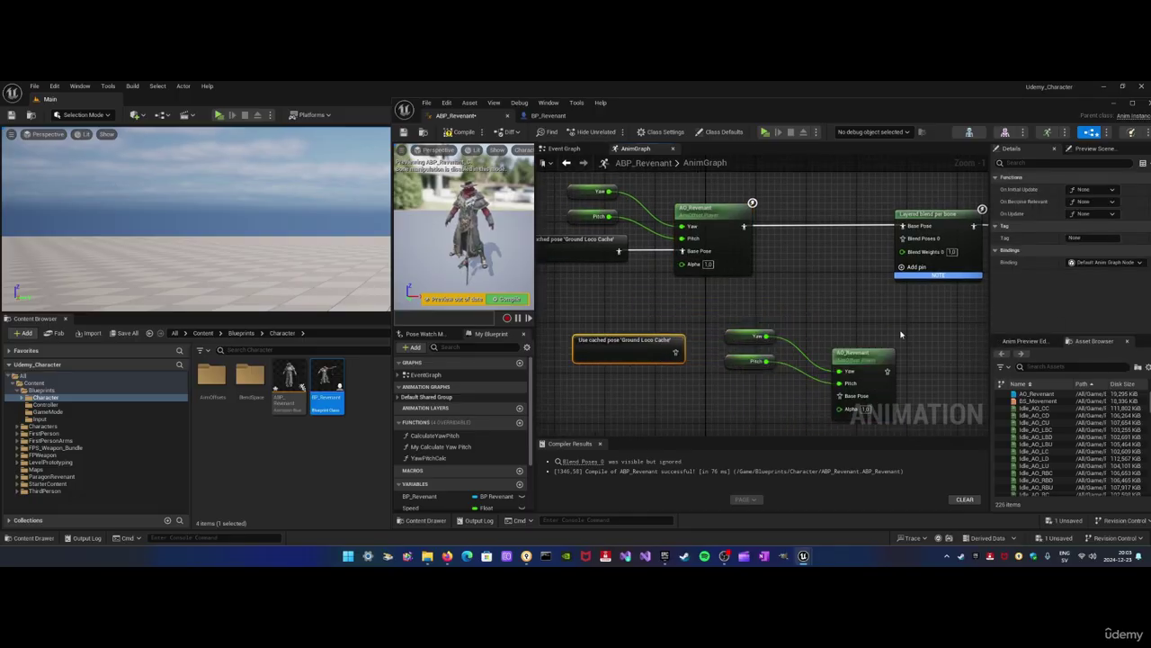
Connect the duplicated cached pose to the lower AO_Revenant's Base Pose, with the copied Yaw and Pitch nodes placed beneath it
drag(901, 330, 692, 405)
drag(866, 357, 788, 330)
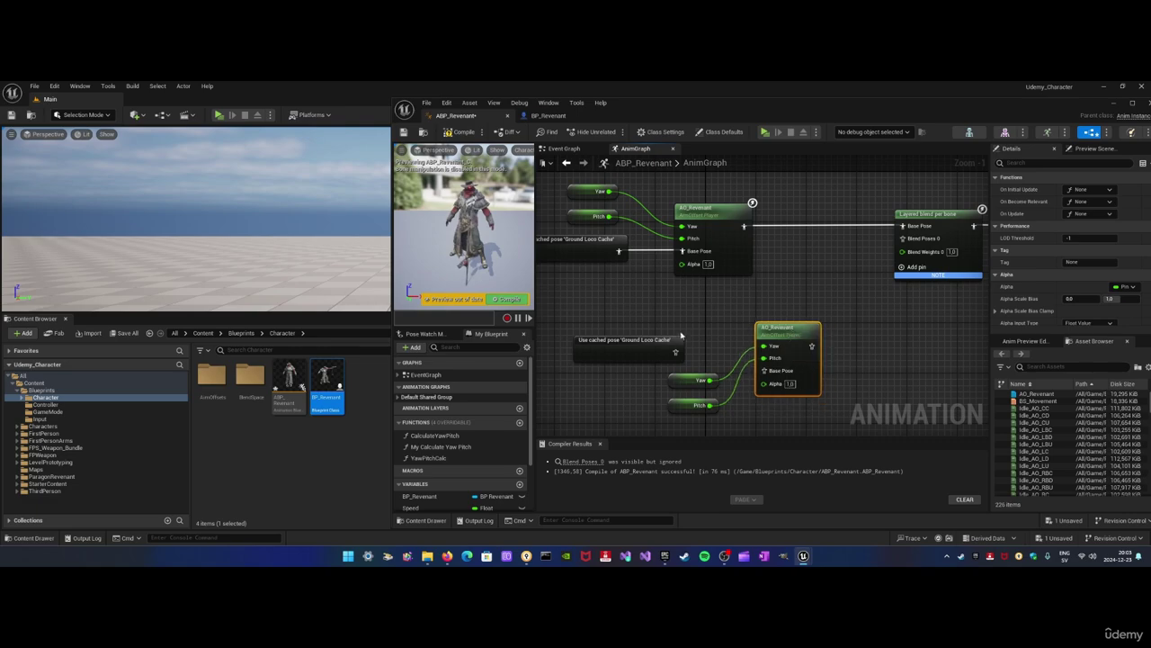
drag(648, 346, 764, 371)
drag(800, 329, 862, 352)
click(747, 306)
right_drag(745, 306, 773, 304)
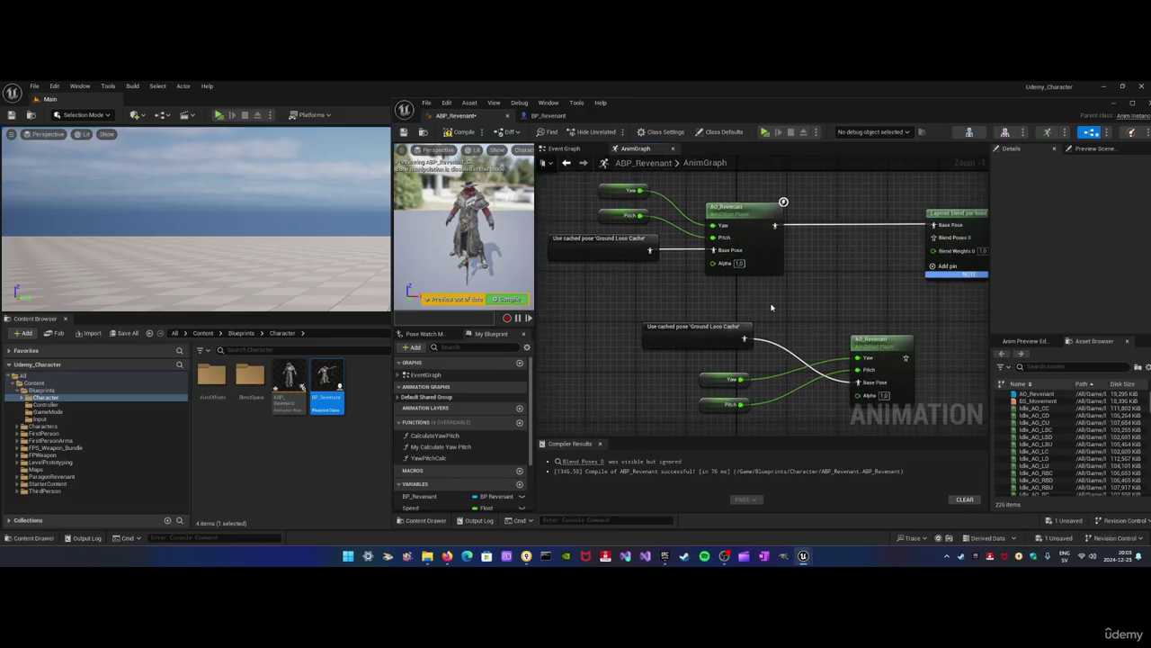
Insert a Slot 'DefaultSlot' node between the lower cached pose and AO_Revenant's Base Pose, and connect that AO_Revenant to Blend Poses 0
right_click(772, 307)
text(defa)
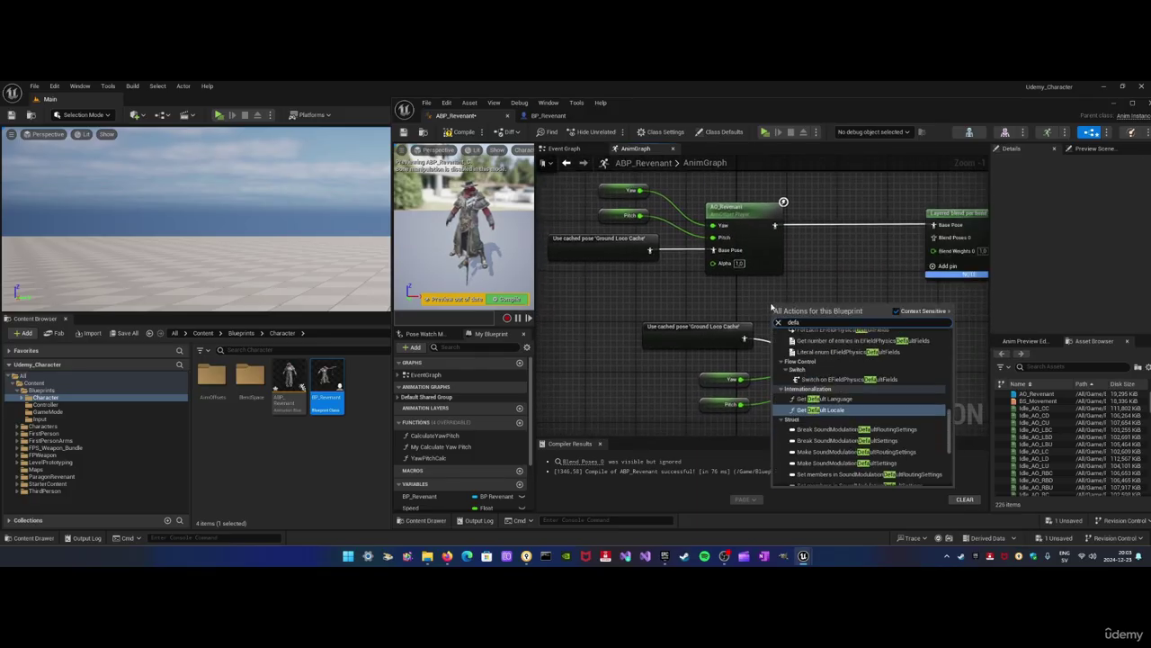
text(ult slot)
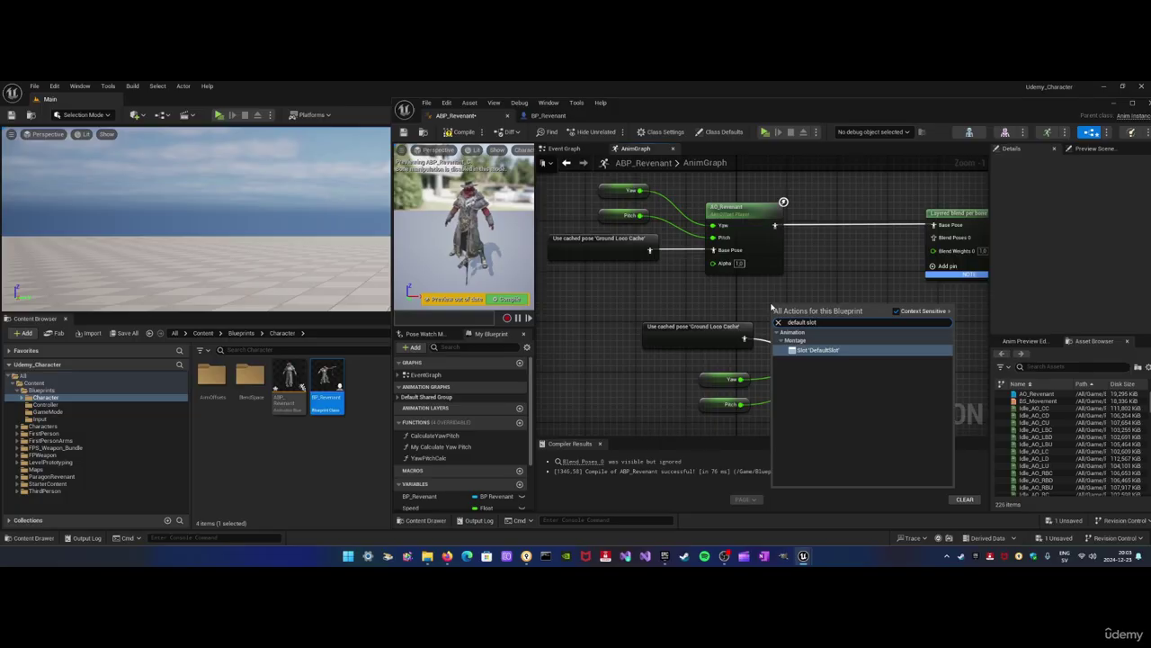
key(Return)
drag(745, 339, 860, 383)
key(q)
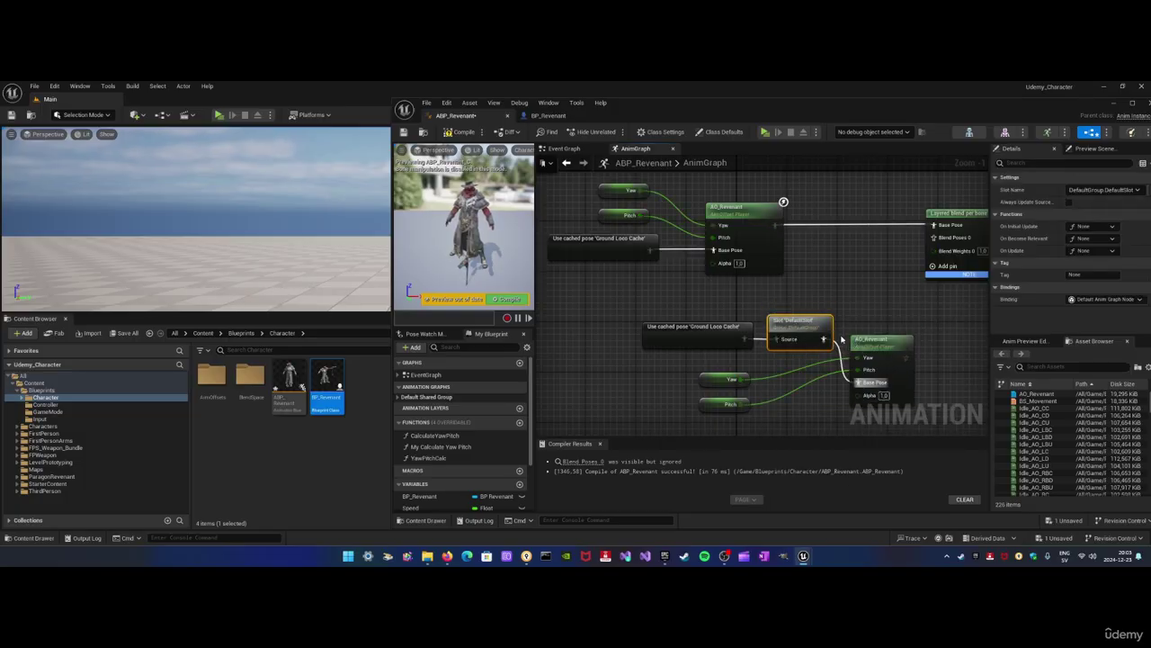
right_drag(890, 347, 848, 349)
drag(861, 360, 891, 227)
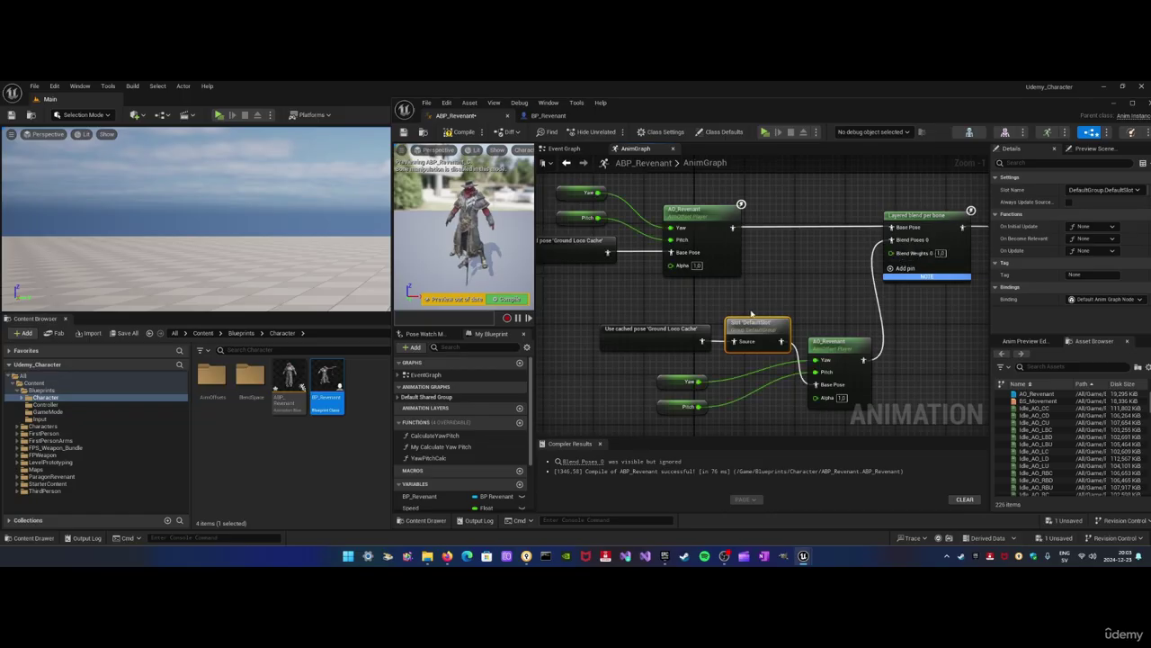
Rearrange the lower branch so Yaw and Pitch sit above the cached pose and DefaultSlot nodes, beside the AO_Revenant copy
drag(768, 329, 640, 331)
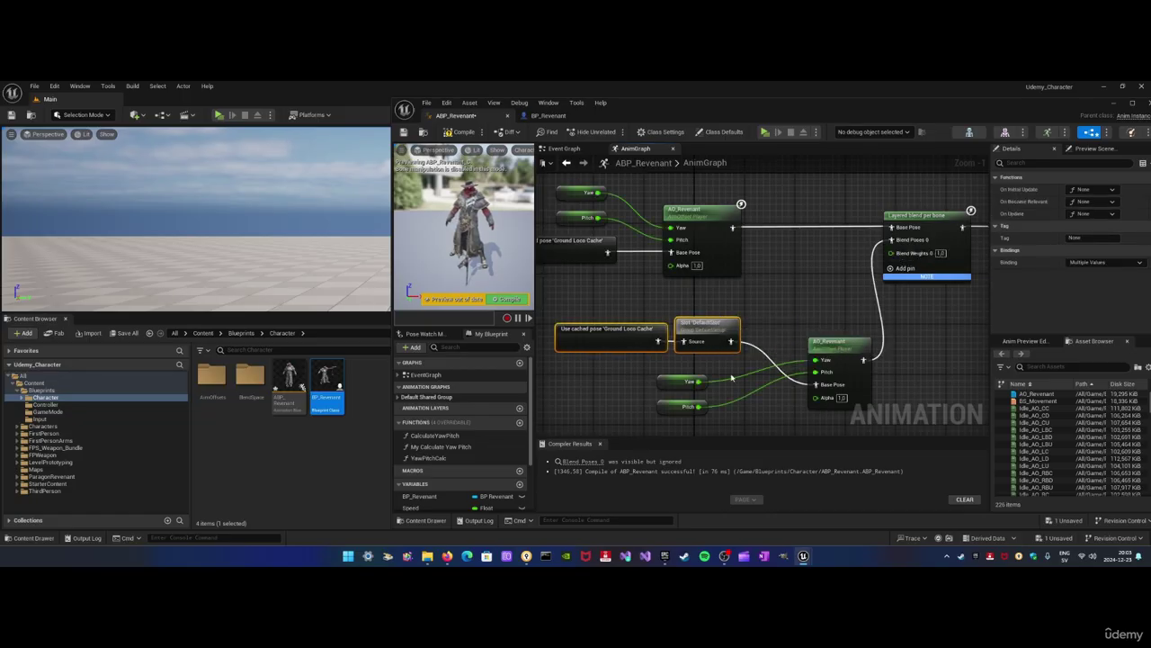
drag(726, 373, 670, 353)
drag(700, 335, 736, 382)
drag(713, 314, 731, 355)
click(803, 325)
right_drag(803, 325, 733, 327)
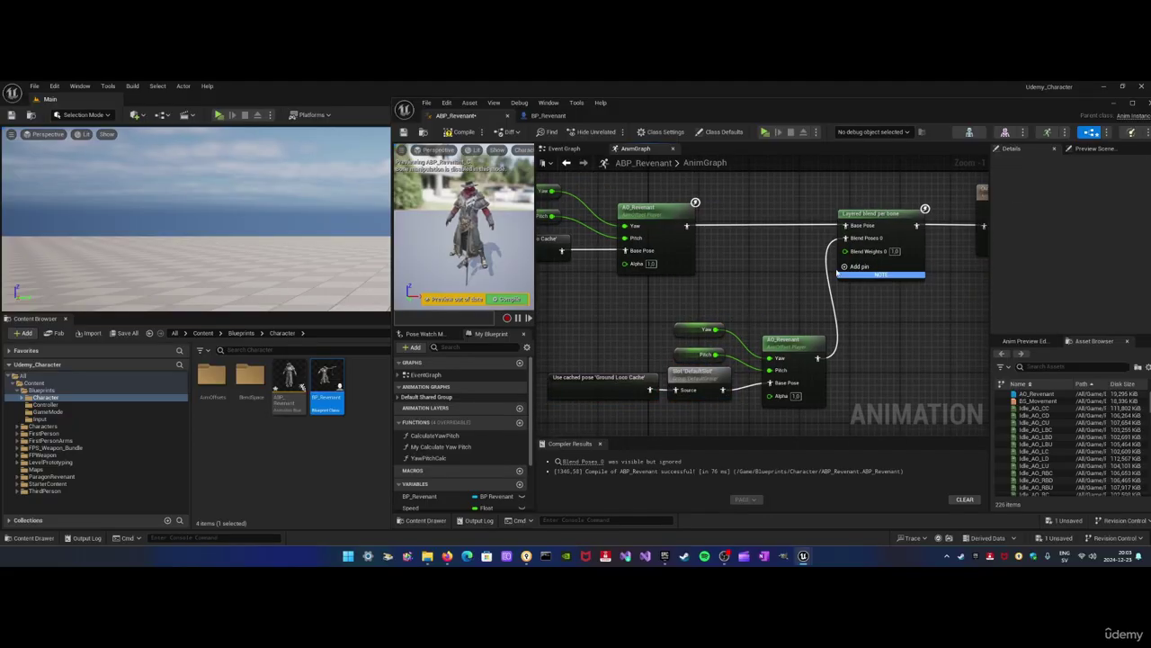
right_drag(874, 330, 829, 333)
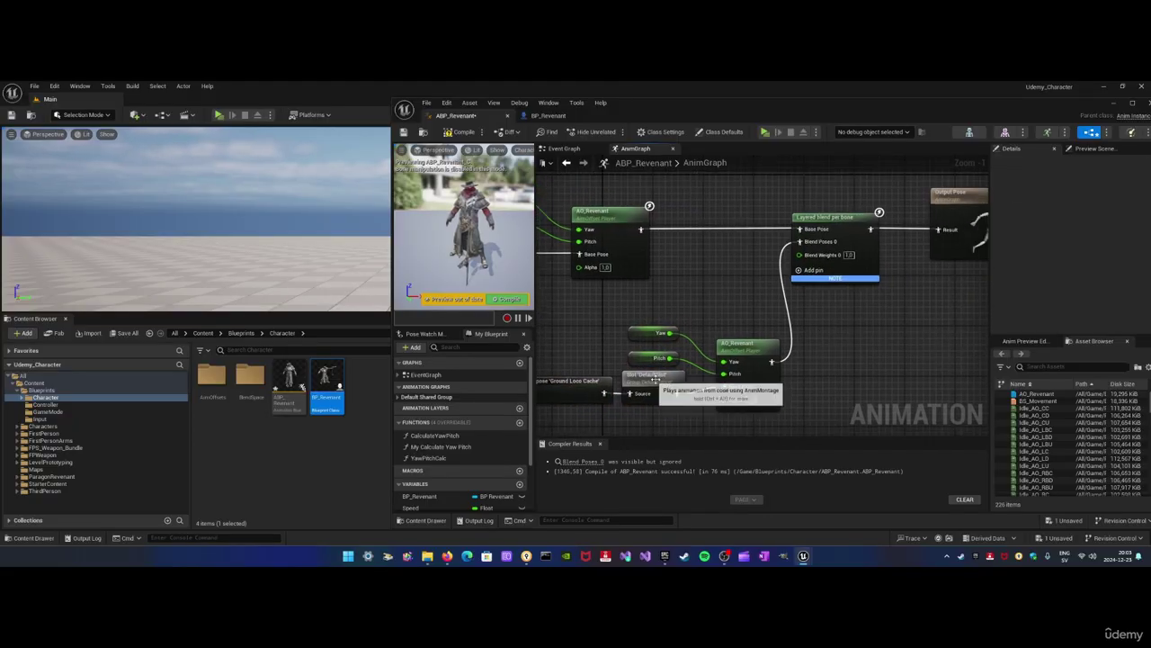
drag(661, 385, 664, 391)
click(842, 352)
right_drag(842, 351, 823, 349)
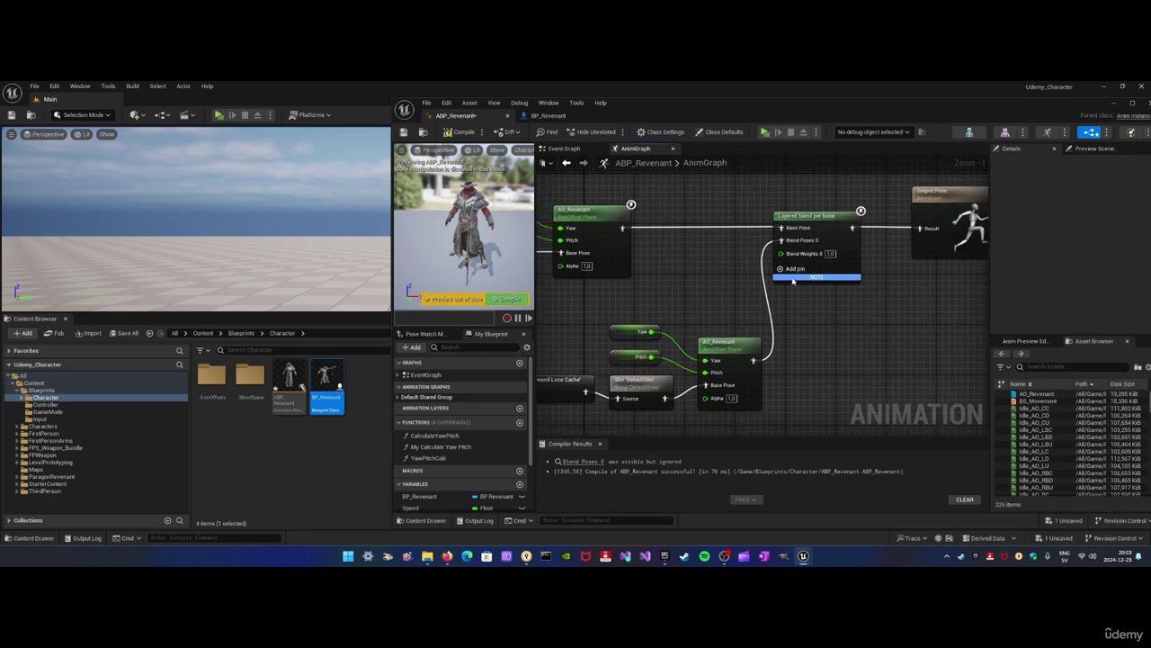
Move the whole lower node branch left, farther from the Layered blend per bone node, and compile the blueprint
right_drag(748, 281, 815, 291)
drag(816, 317, 565, 388)
click(522, 301)
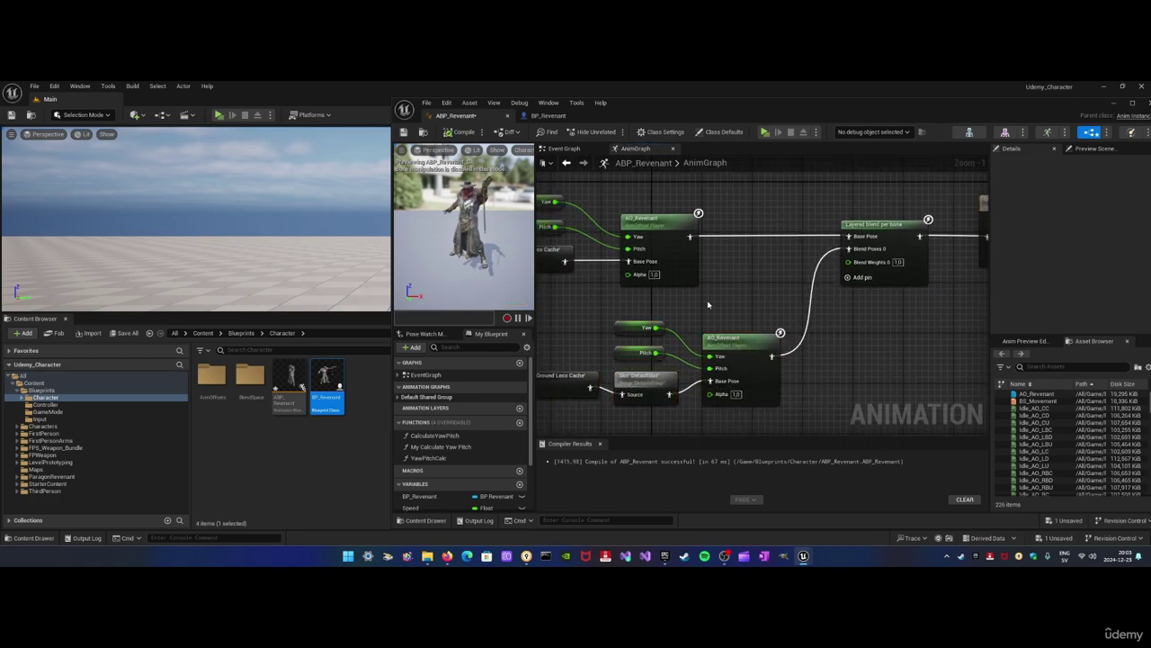
Examine the branch filter settings of the Layered blend per bone node
right_drag(837, 378, 730, 380)
click(751, 239)
right_drag(948, 275, 903, 274)
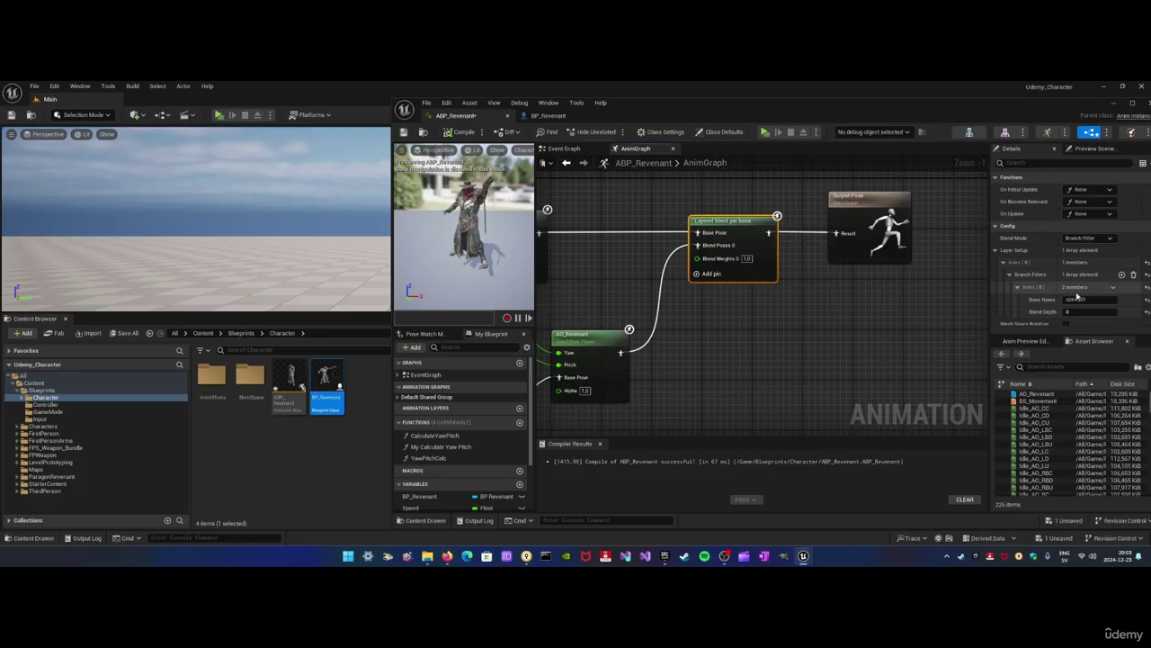
click(718, 354)
right_drag(717, 355, 767, 333)
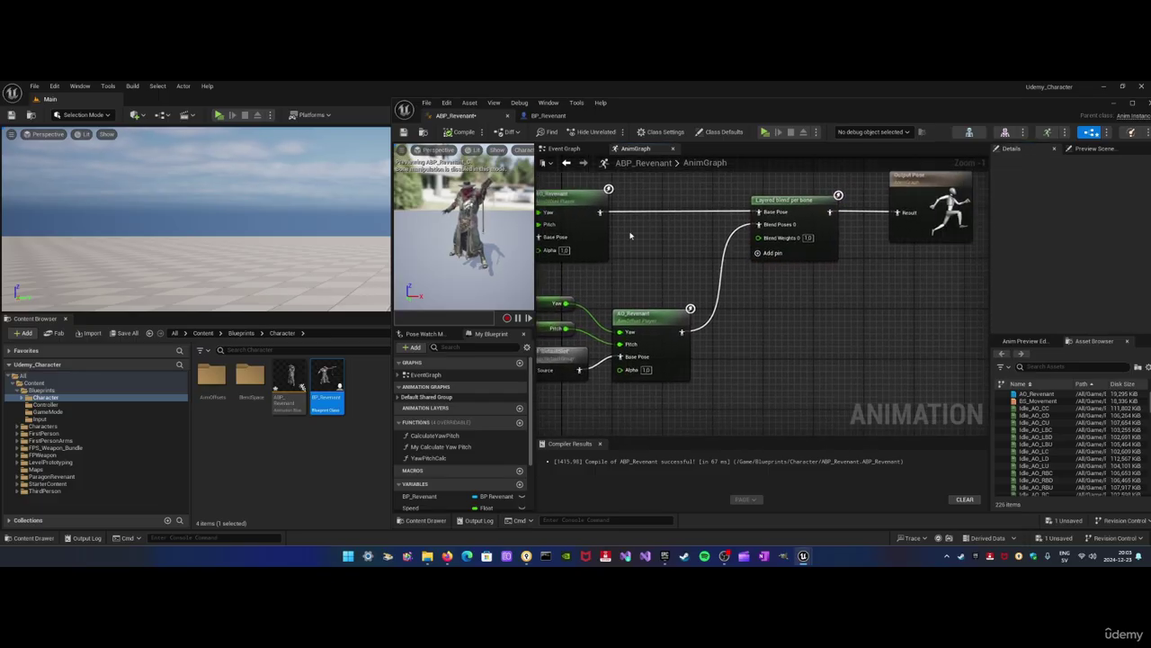
Select the Mesh component in BP_Revenant and locate its Revenant skeletal mesh asset in the project content
click(549, 115)
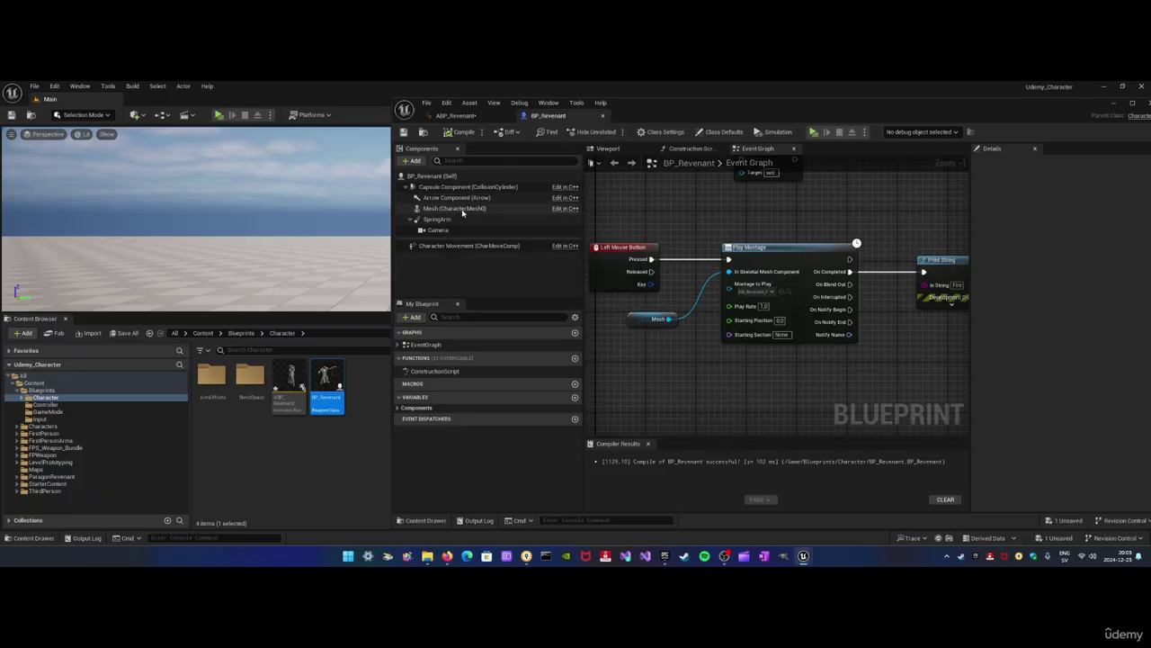
click(450, 208)
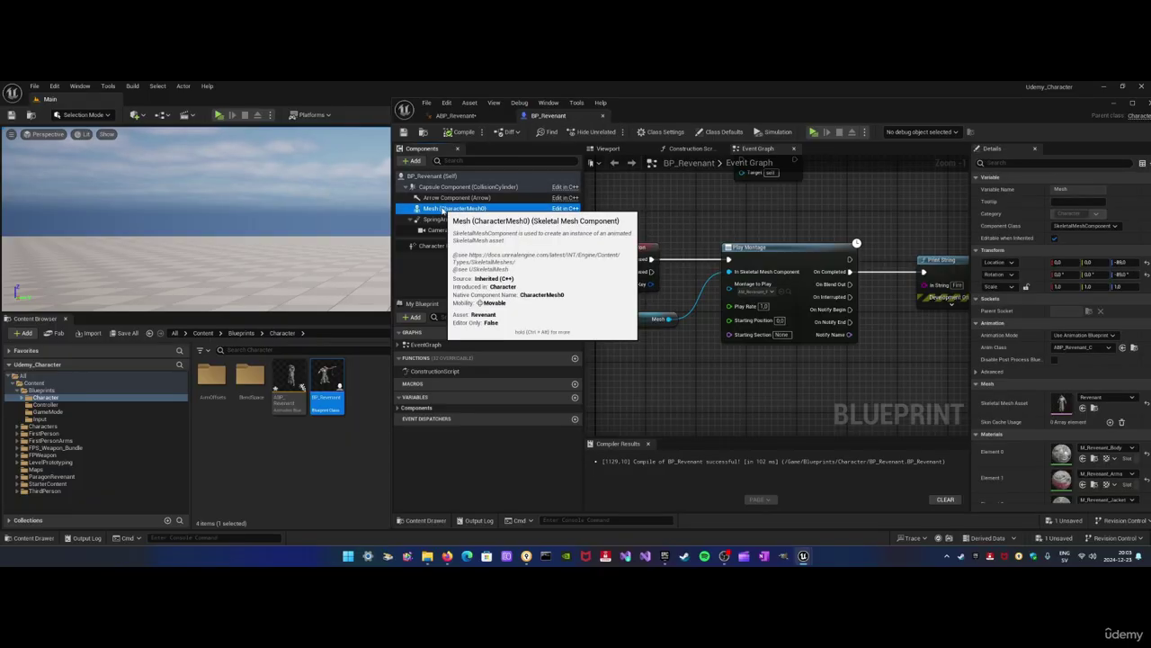
click(1094, 407)
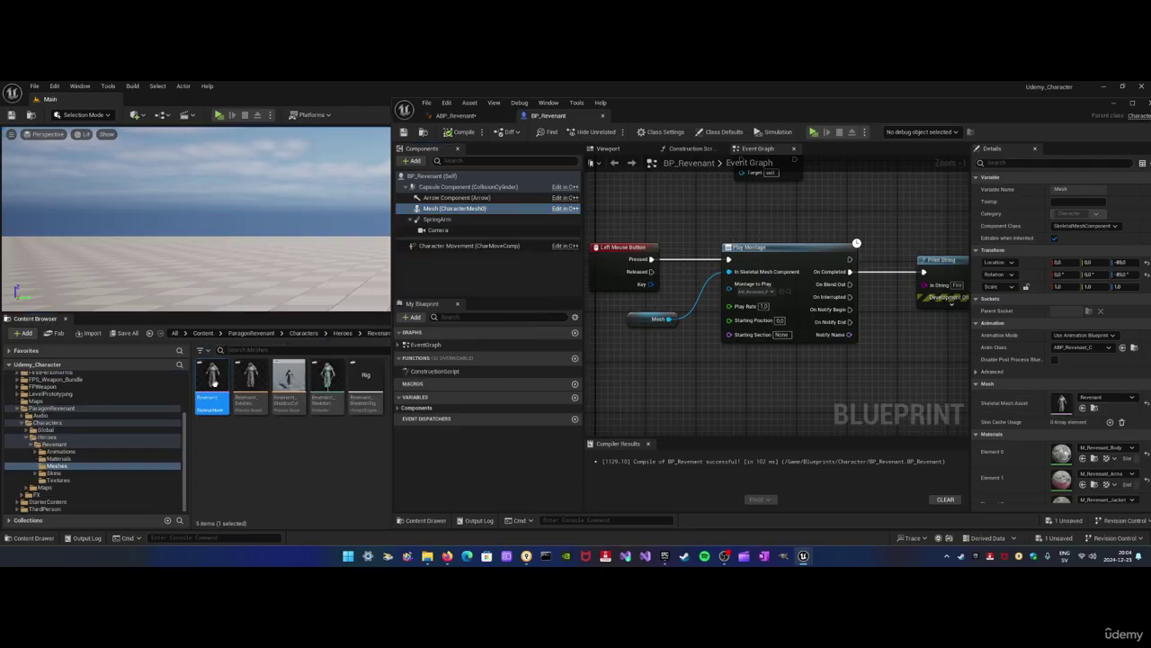
Open the Revenant mesh's skeleton, search its bone tree for "spine", inspect spine_01 on the character, and close the skeleton
double_click(213, 378)
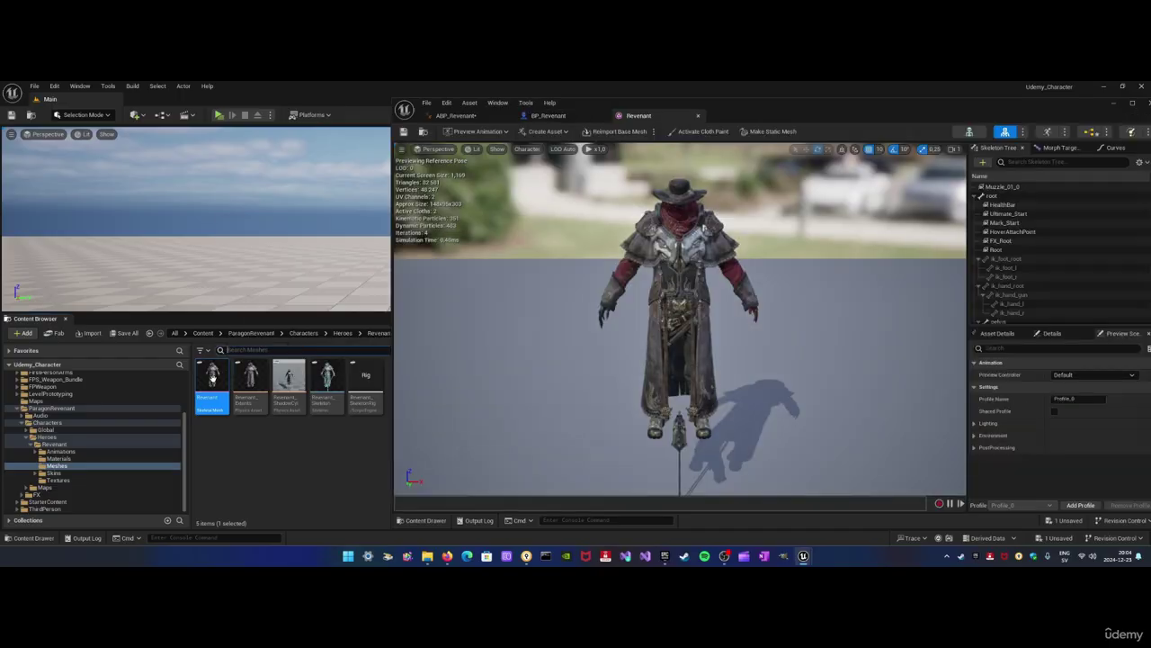
click(968, 131)
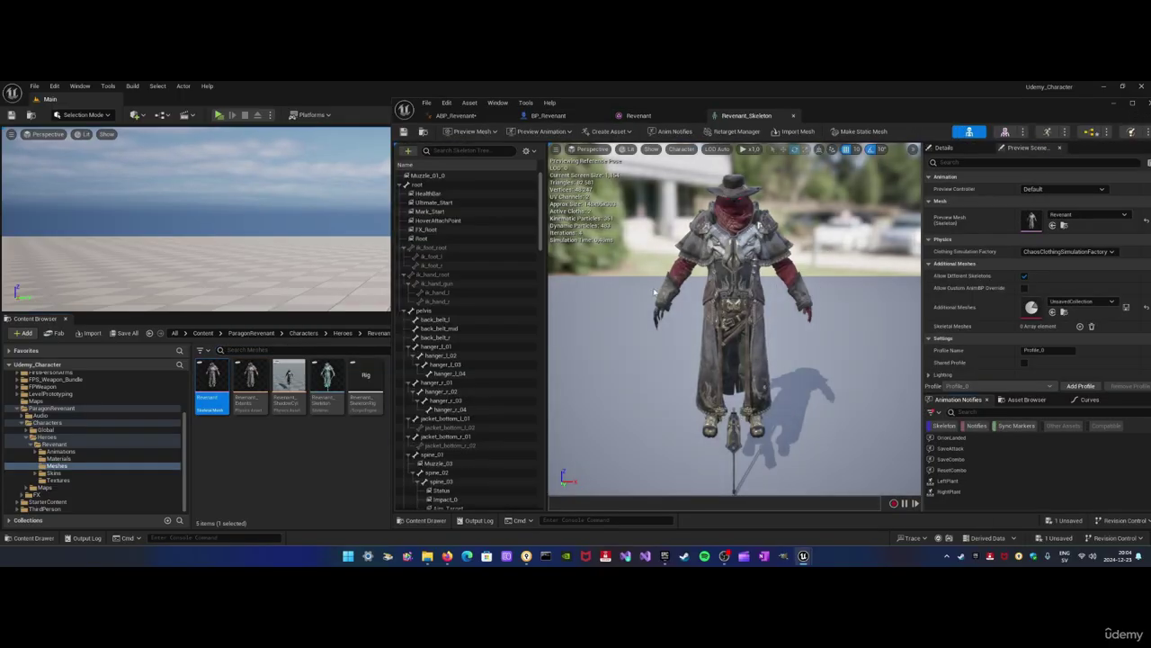
click(459, 150)
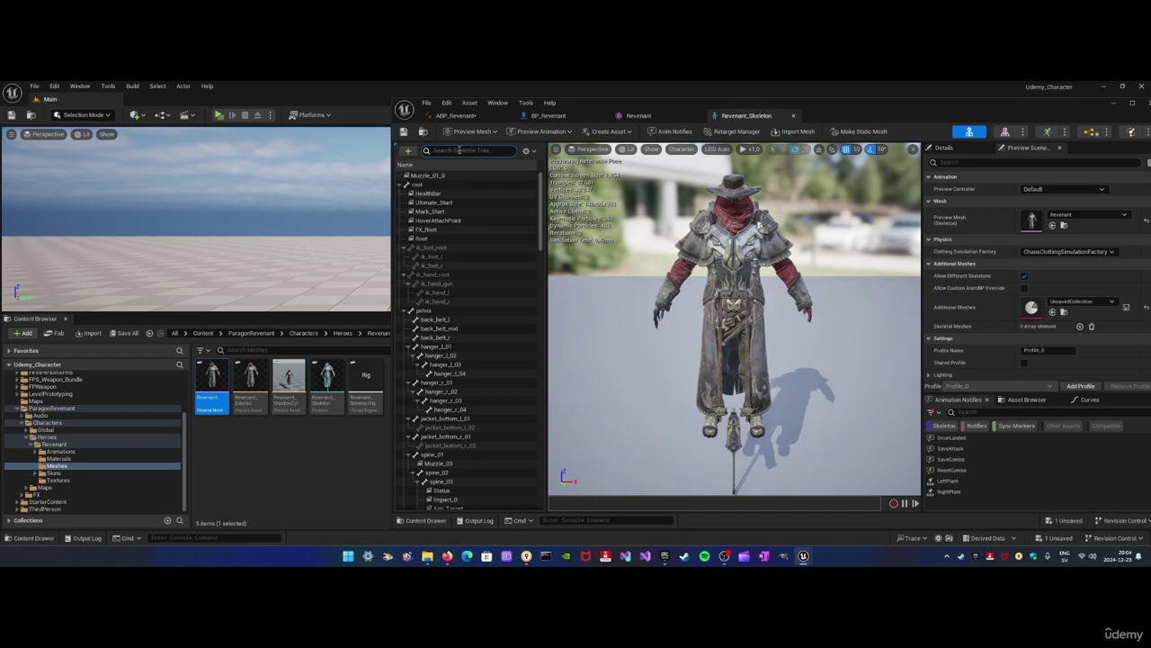
text(spine)
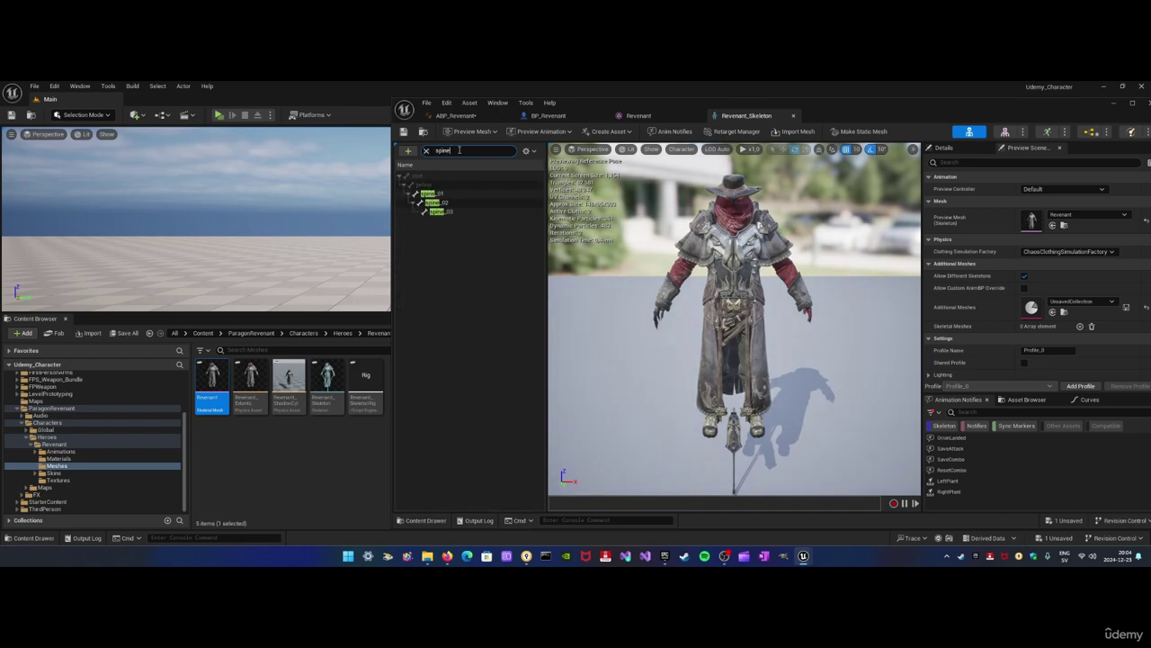
click(430, 194)
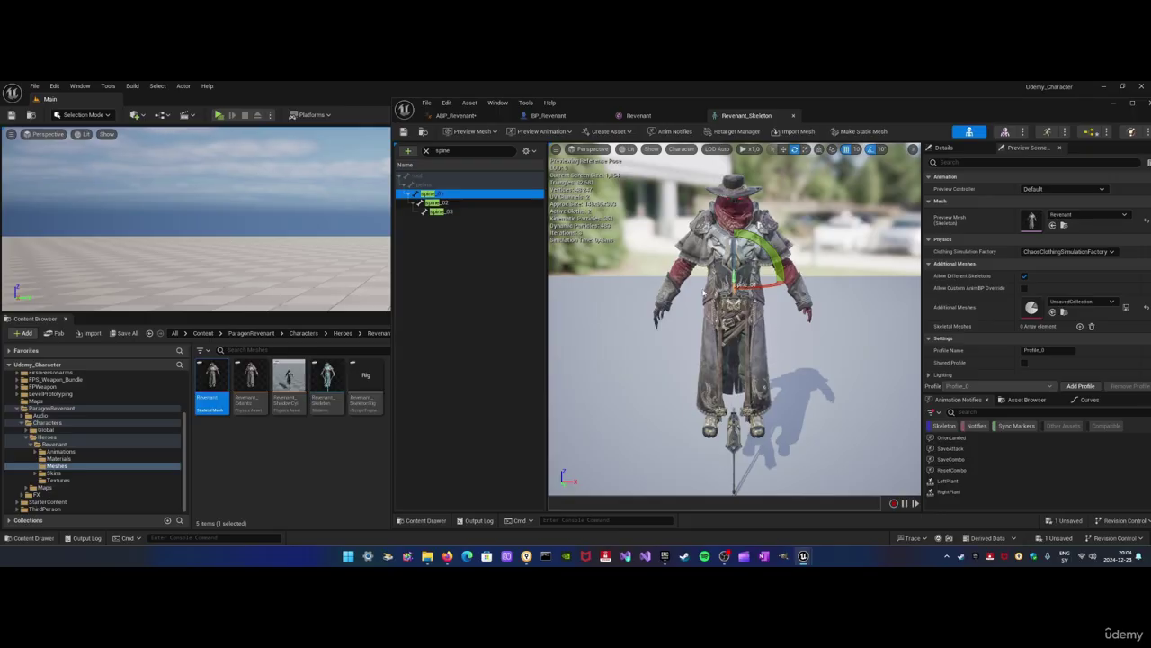
click(793, 116)
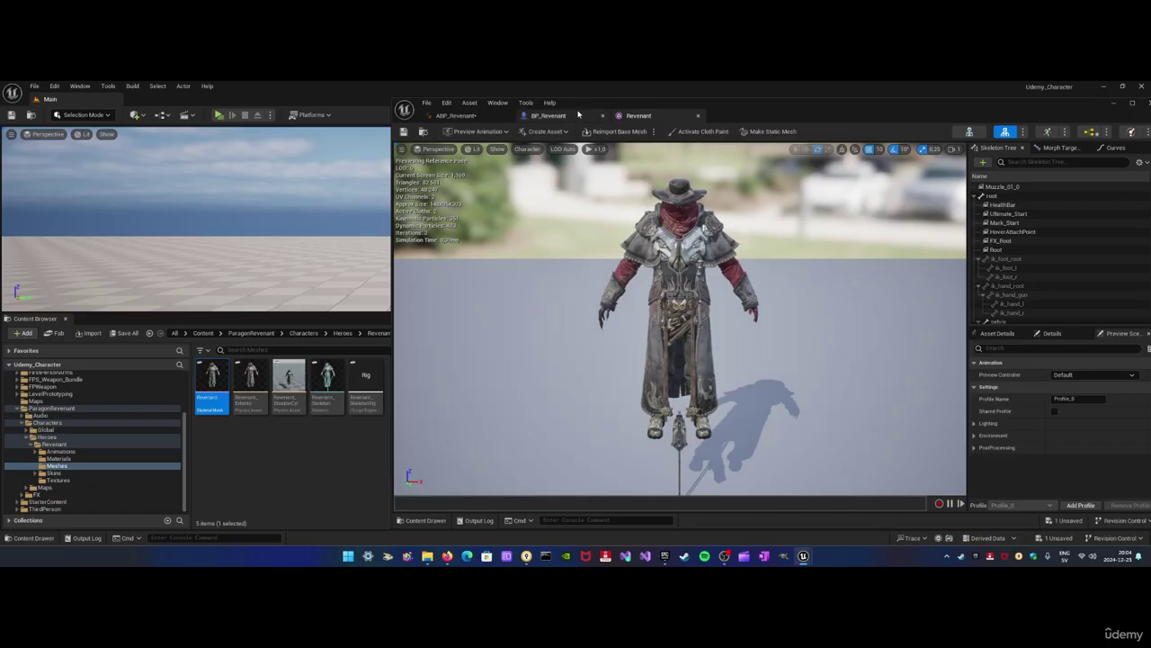
In ABP_Revenant's AnimGraph, move the upper Yaw, Pitch, cached pose and AO_Revenant nodes closer to Layered blend per bone
click(549, 115)
click(477, 117)
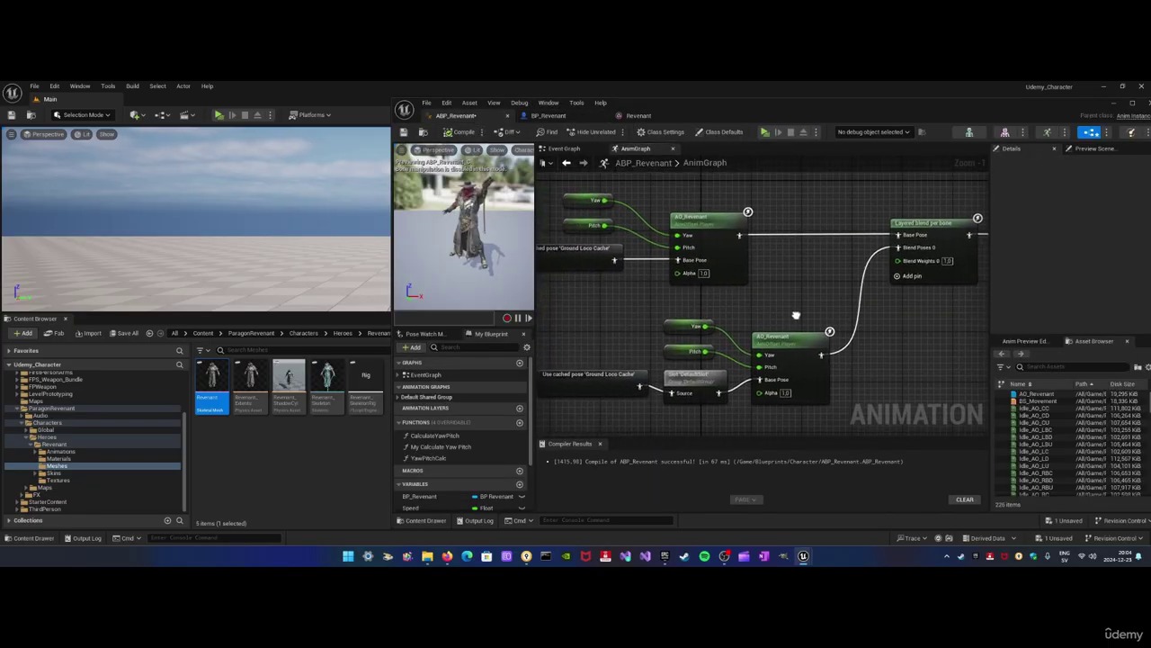
right_drag(752, 304, 731, 310)
drag(733, 196, 545, 297)
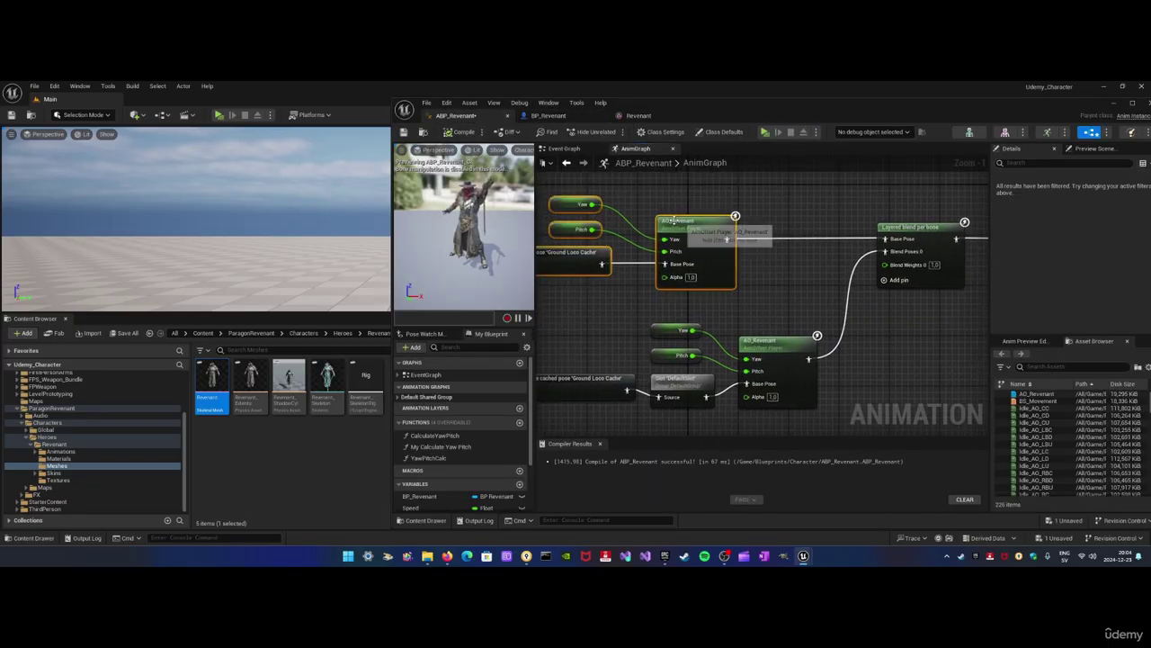
drag(672, 219, 754, 227)
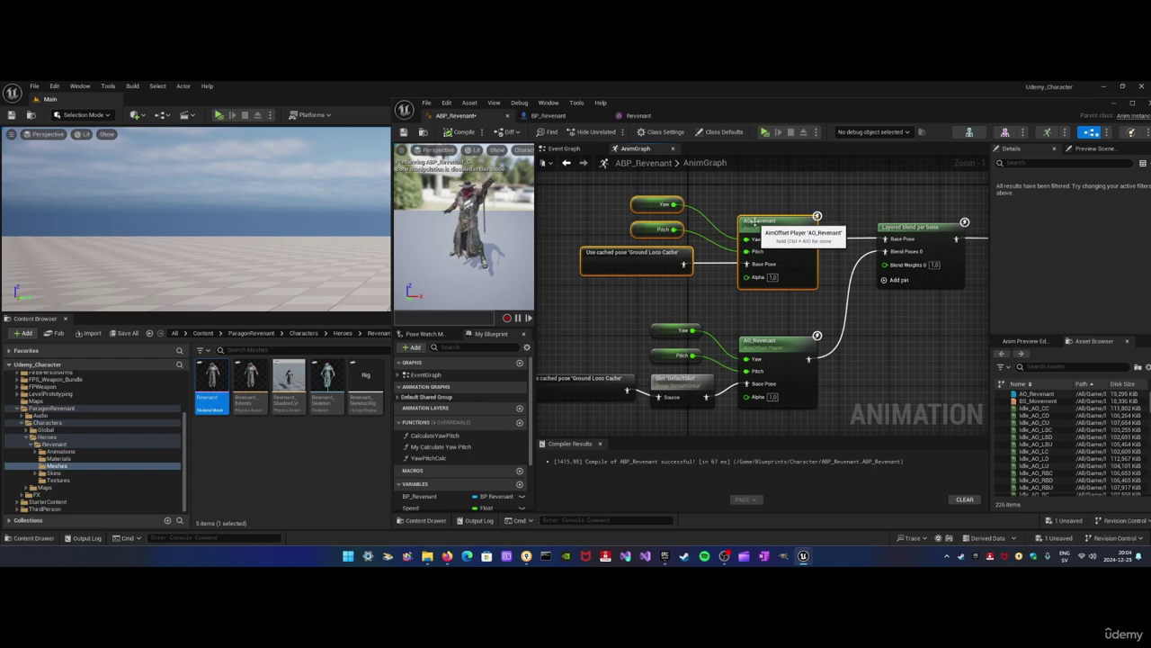
click(891, 333)
right_drag(892, 333, 809, 268)
scroll(792, 316, down, 1)
scroll(814, 308, up, 1)
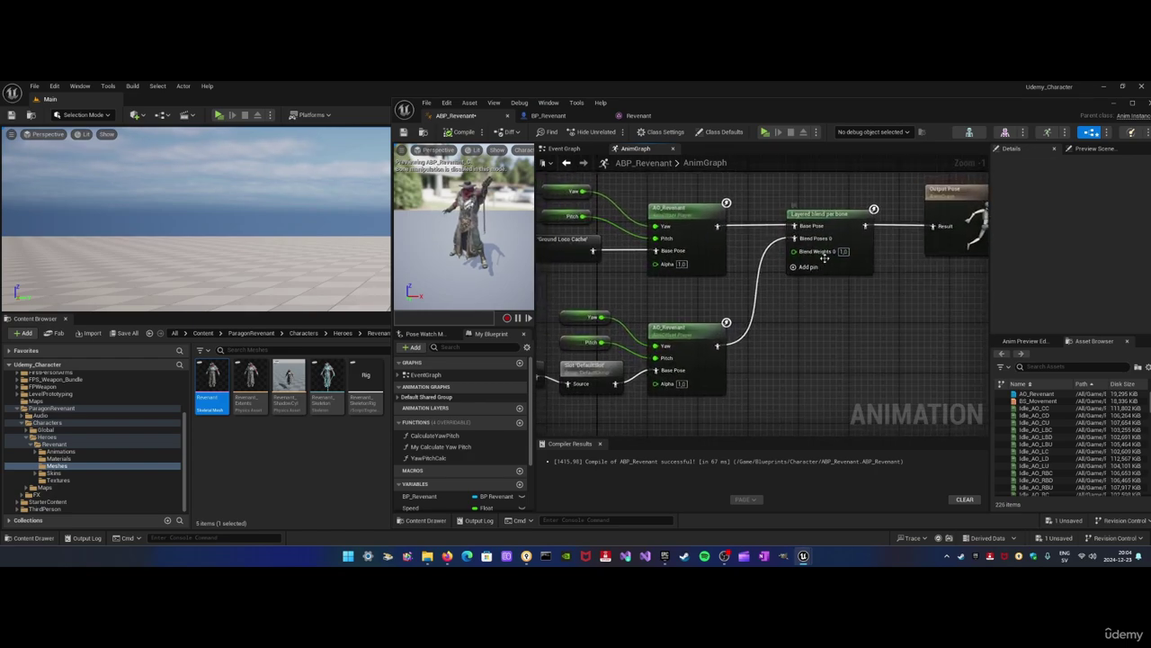
Save ABP_Revenant and play-test firing the montage while standing and moving, ending the preview session
key(ctrl+s)
click(765, 133)
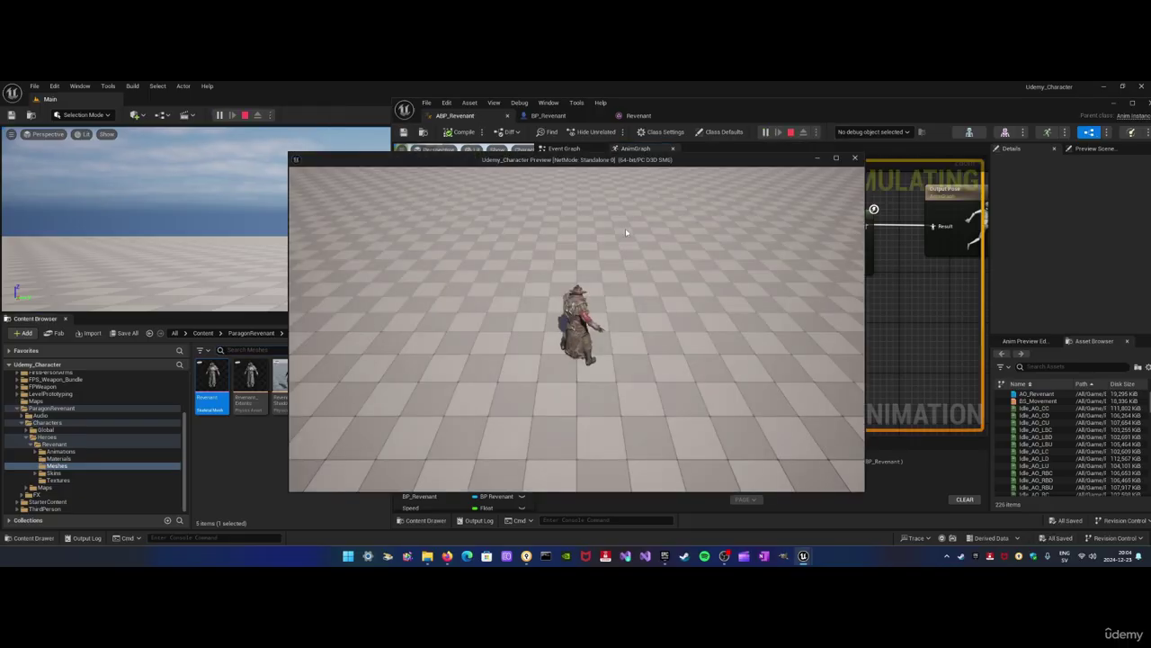
click(608, 256)
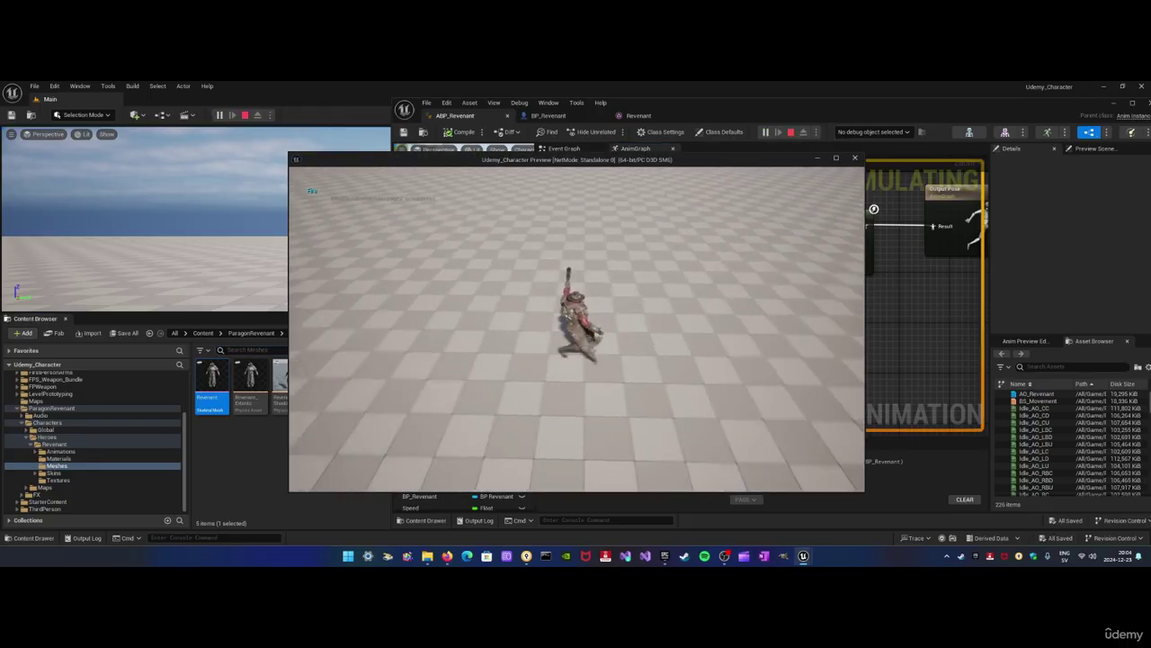
click(576, 329)
click(577, 328)
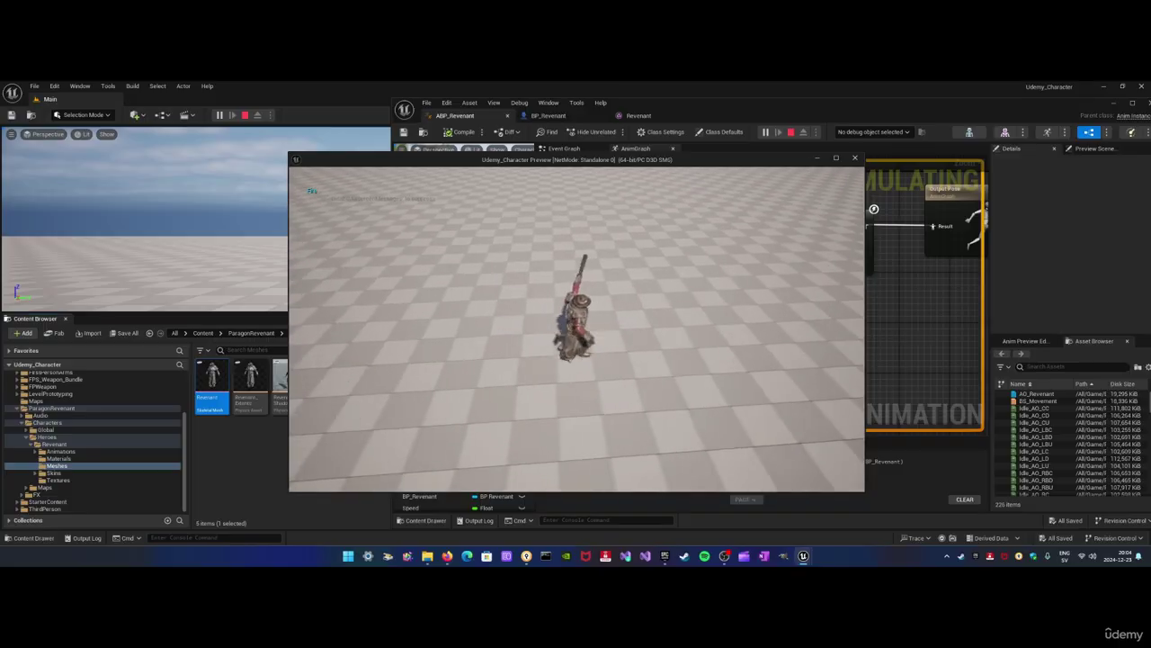
key(w)
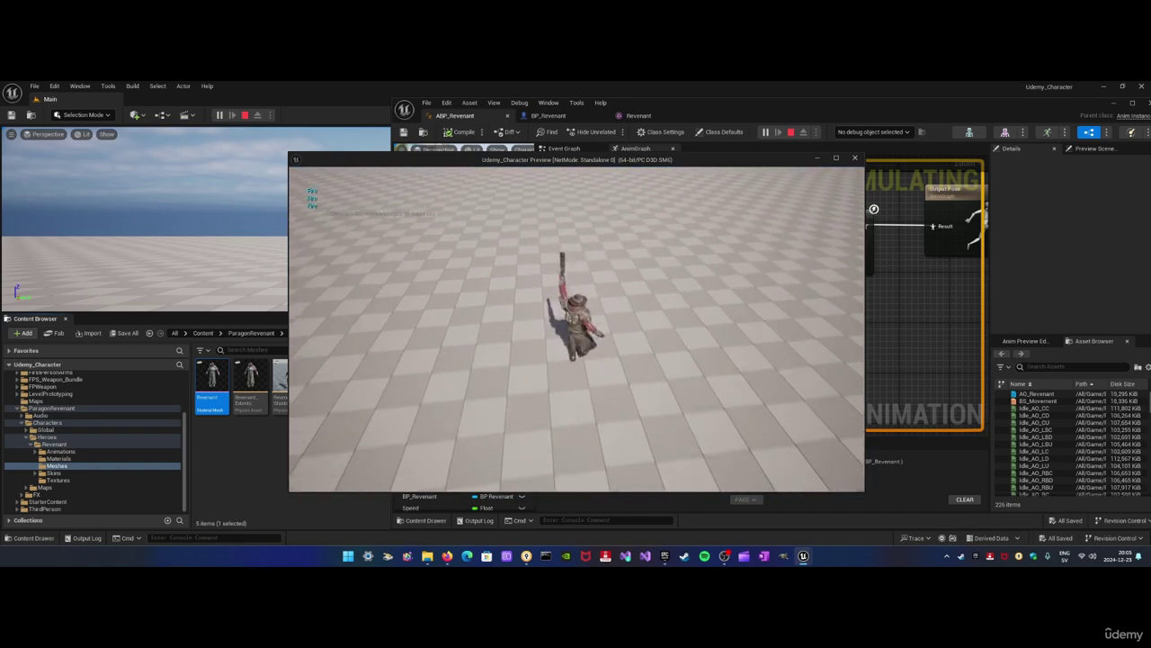
key(Escape)
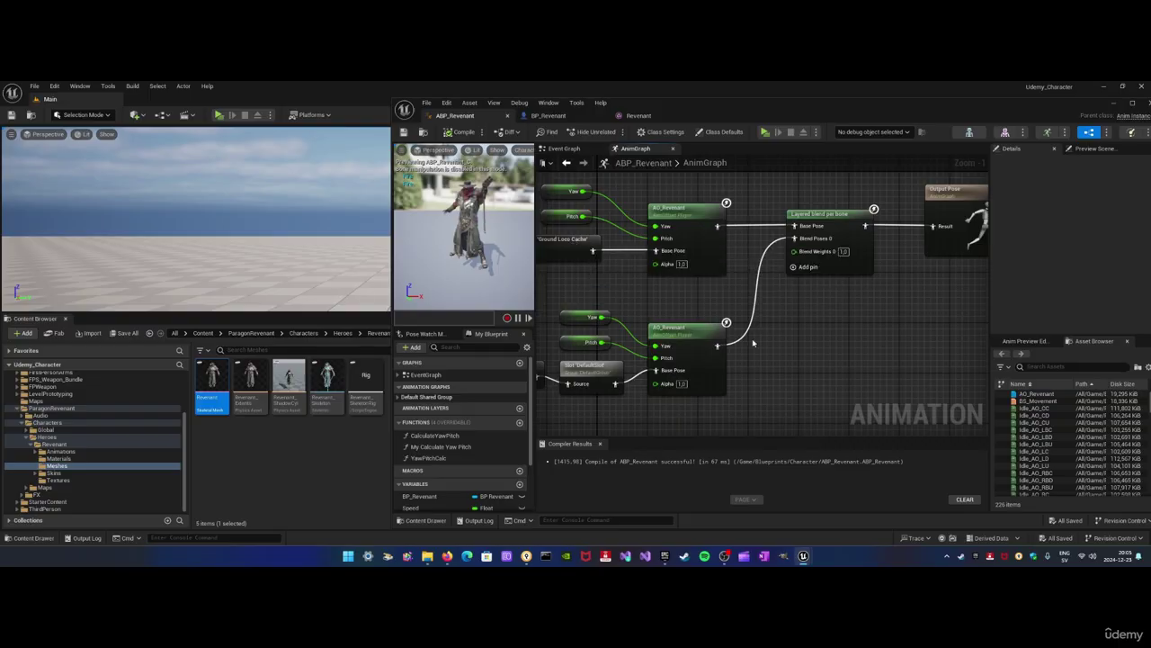
Examine the duplicated Yaw, Pitch and AO_Revenant setups in both branches feeding the Layered blend per bone node
right_drag(627, 302, 663, 285)
scroll(686, 320, down, 2)
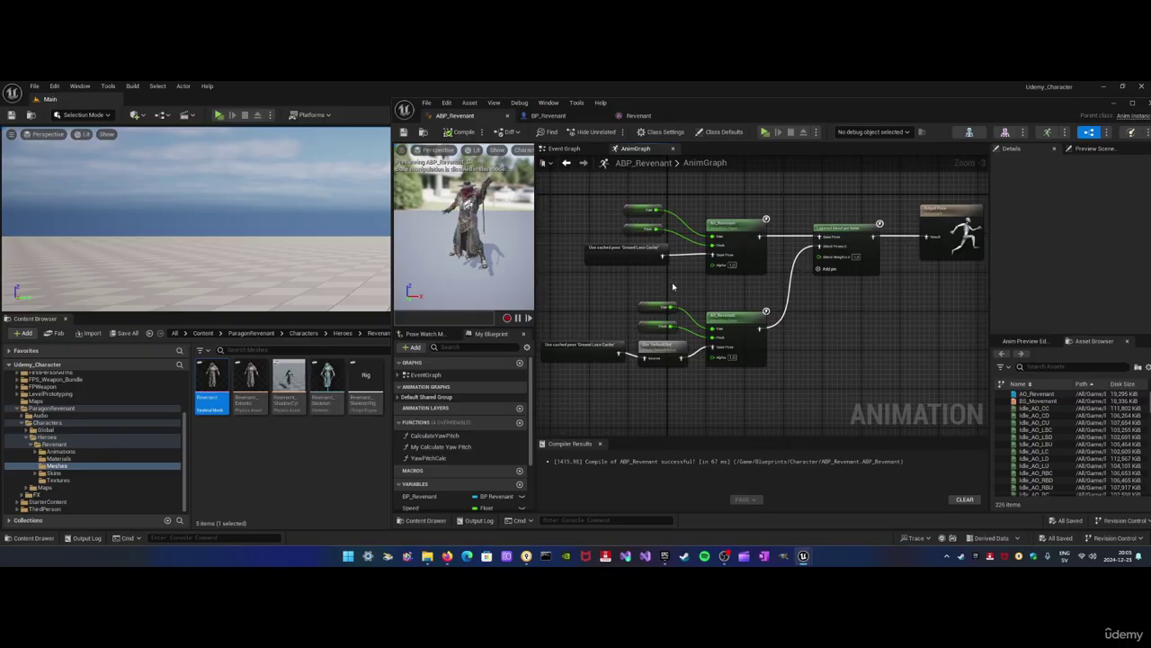
right_drag(641, 273, 711, 294)
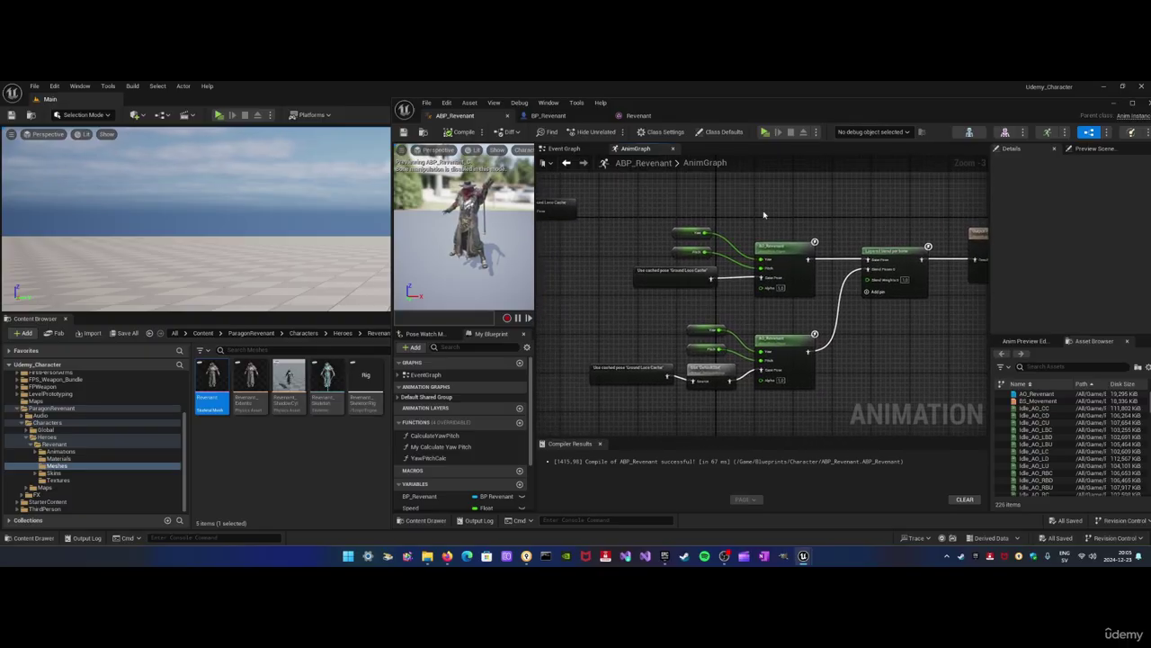
right_drag(760, 214, 719, 207)
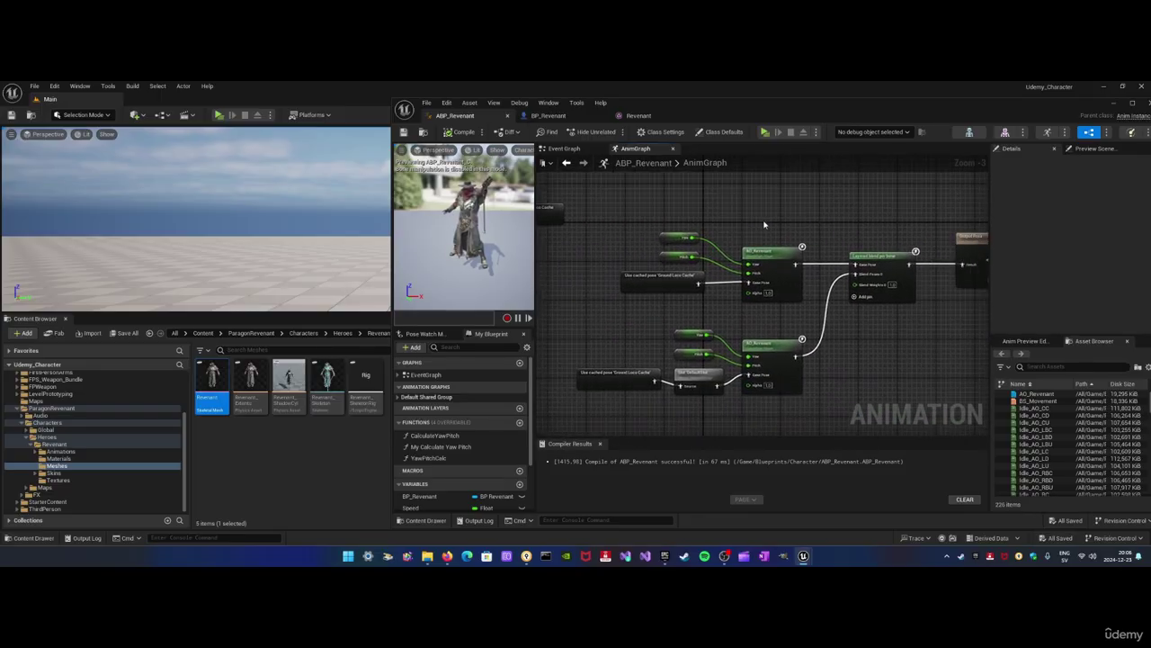
drag(771, 219, 679, 269)
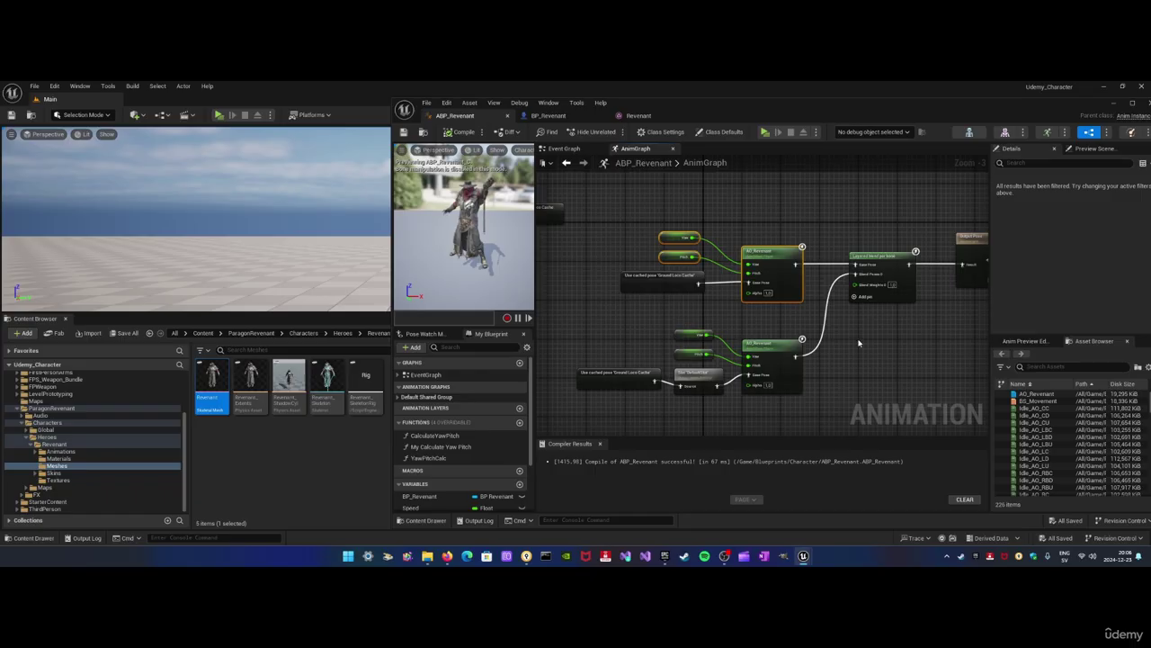
click(768, 333)
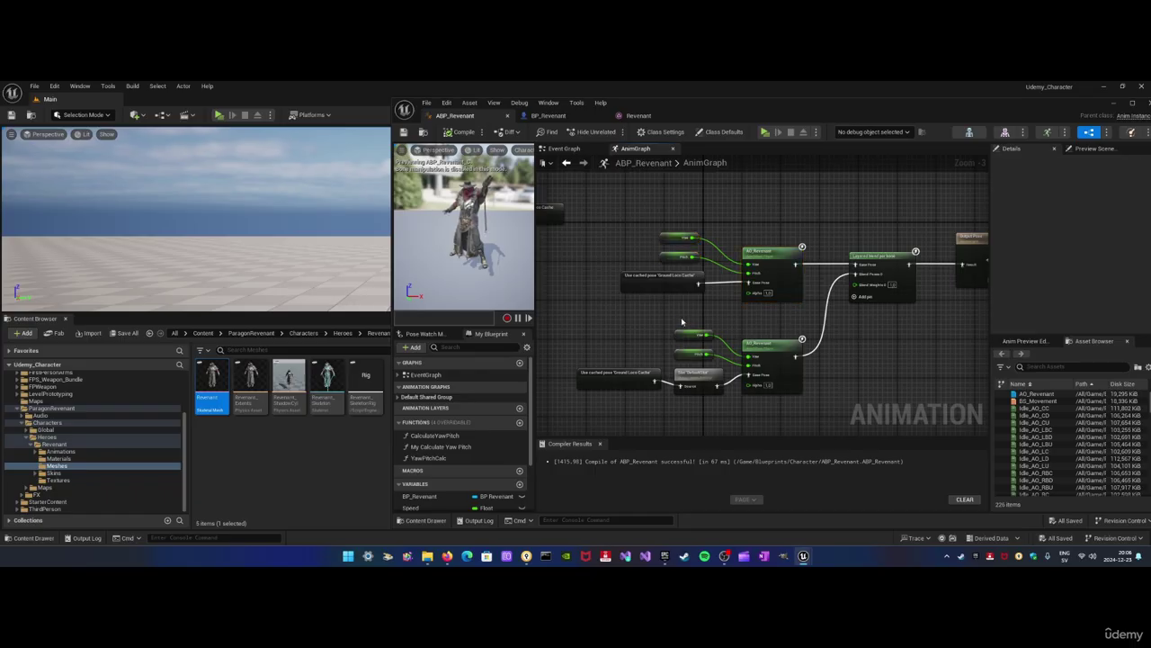
mouse_move(681, 319)
right_down()
mouse_move(655, 304)
mouse_move(702, 317)
right_up()
scroll(704, 297, up, 1)
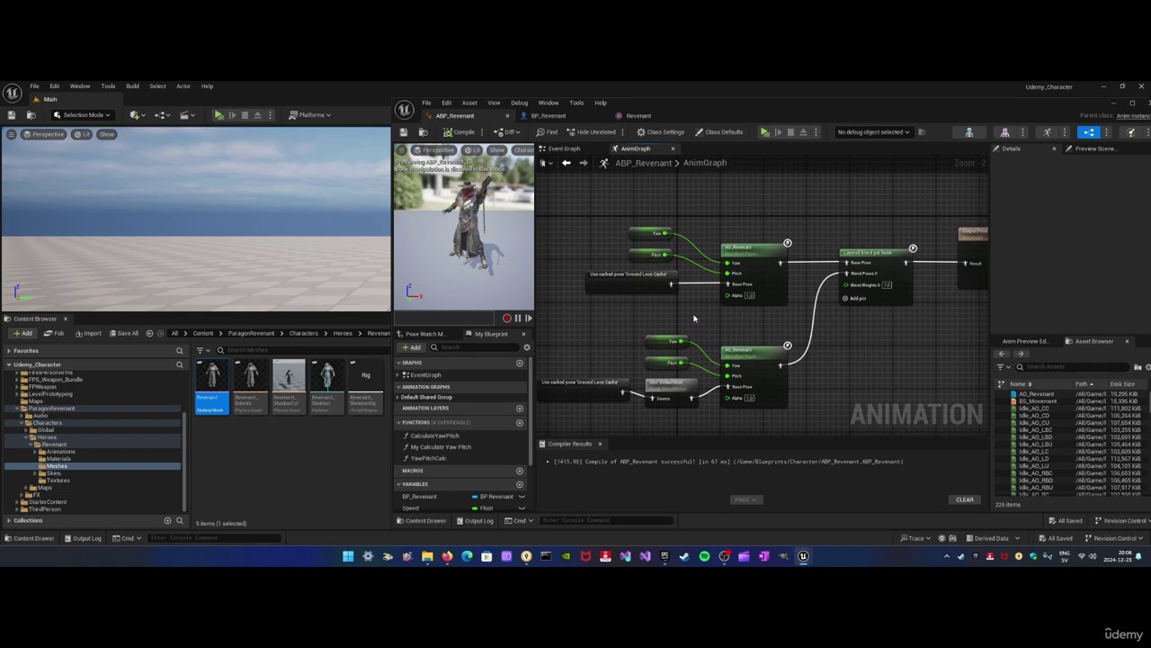
drag(750, 227, 628, 267)
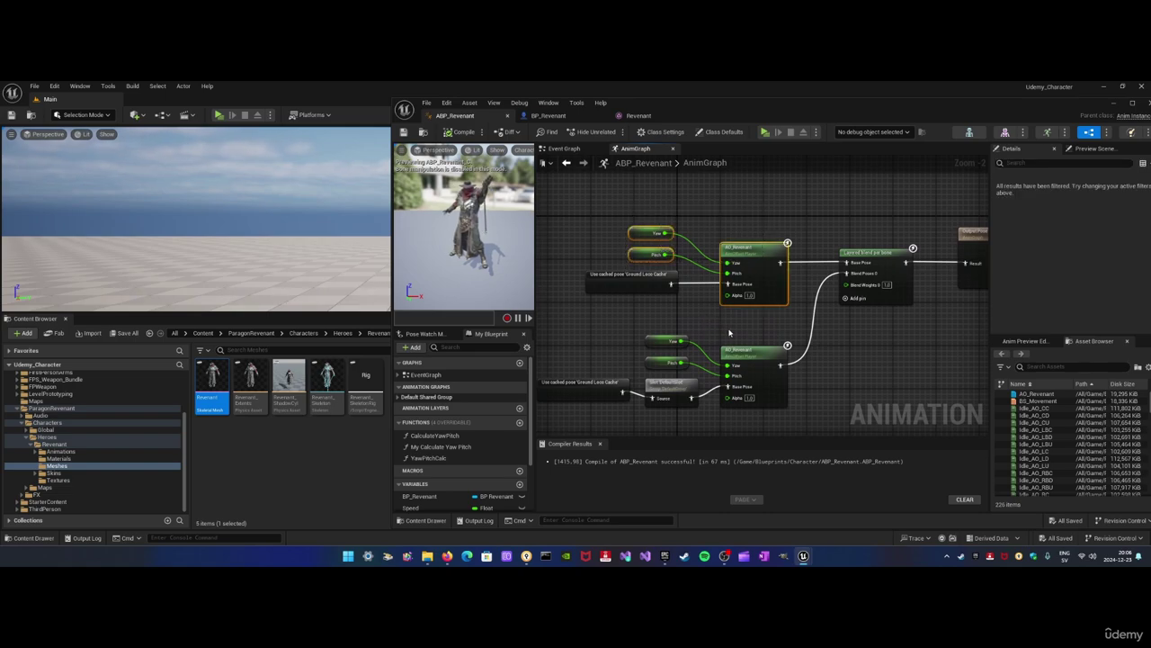
click(874, 215)
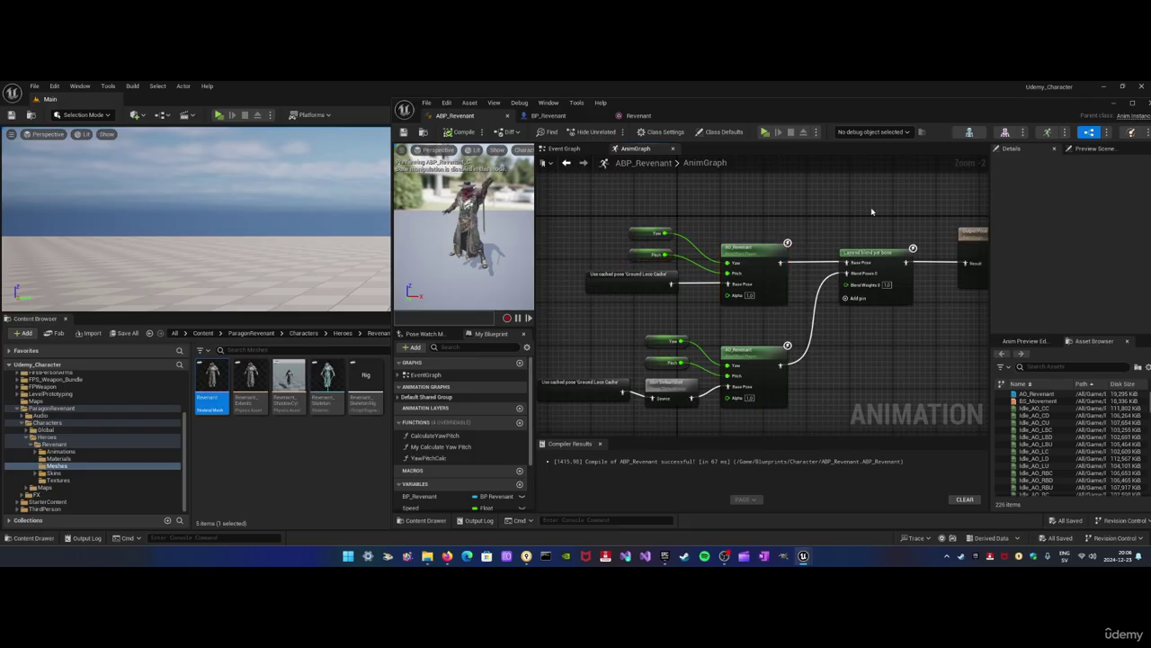
right_drag(874, 214, 845, 224)
right_drag(755, 224, 722, 216)
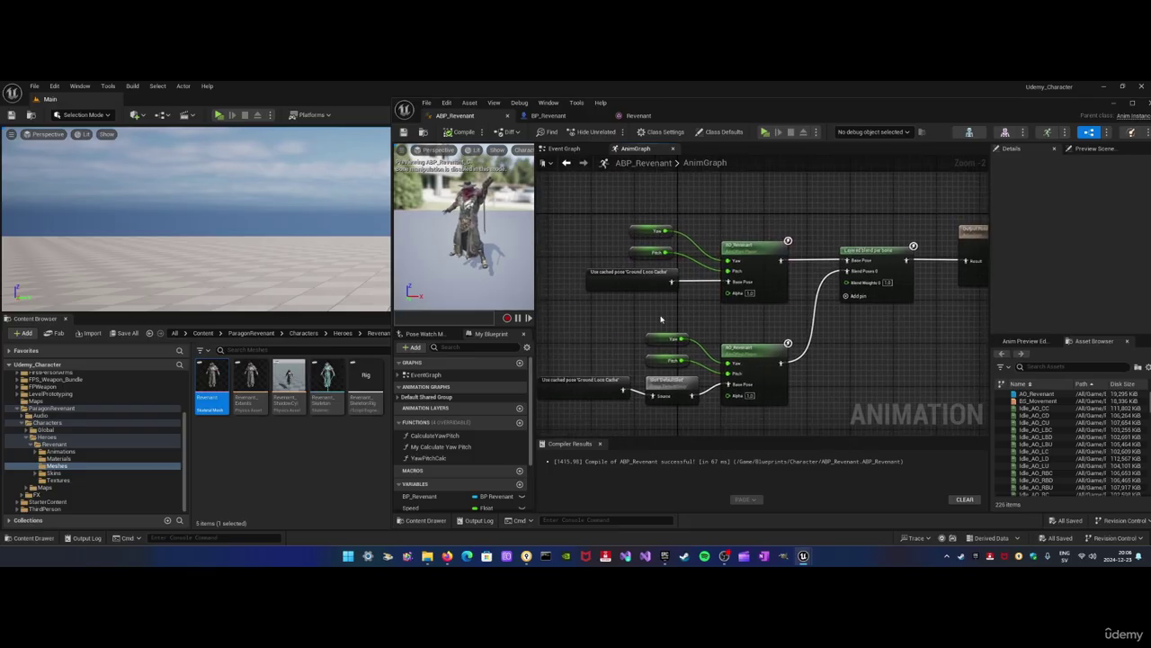
click(629, 283)
click(716, 317)
right_drag(716, 316, 699, 295)
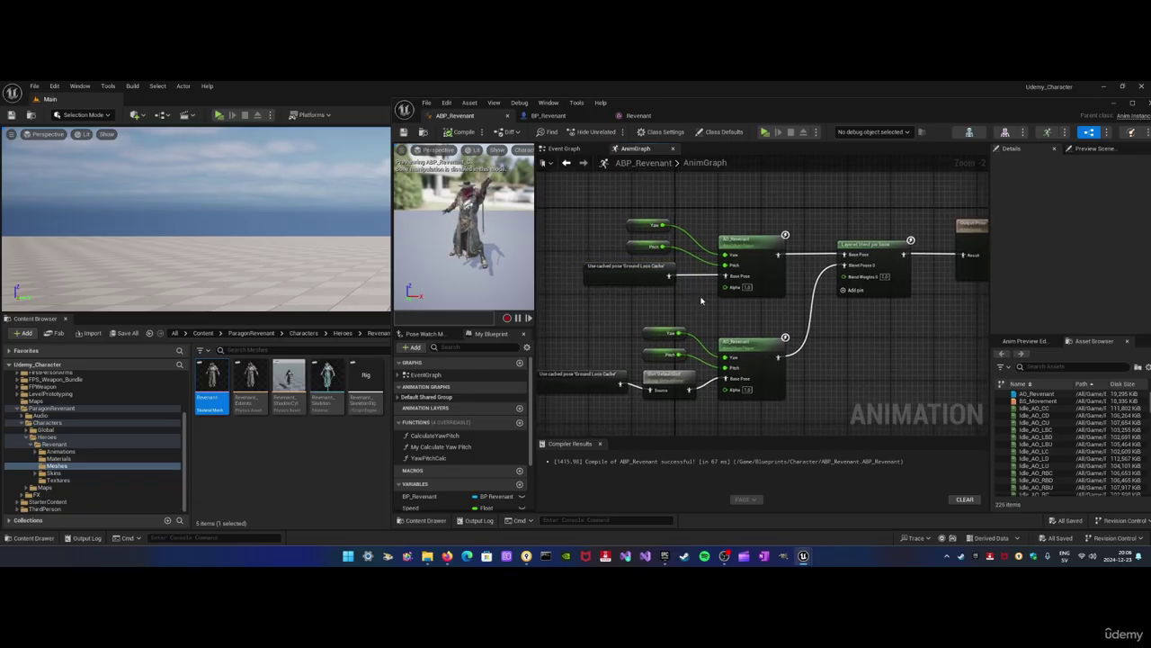
right_drag(701, 301, 718, 319)
scroll(718, 320, down, 1)
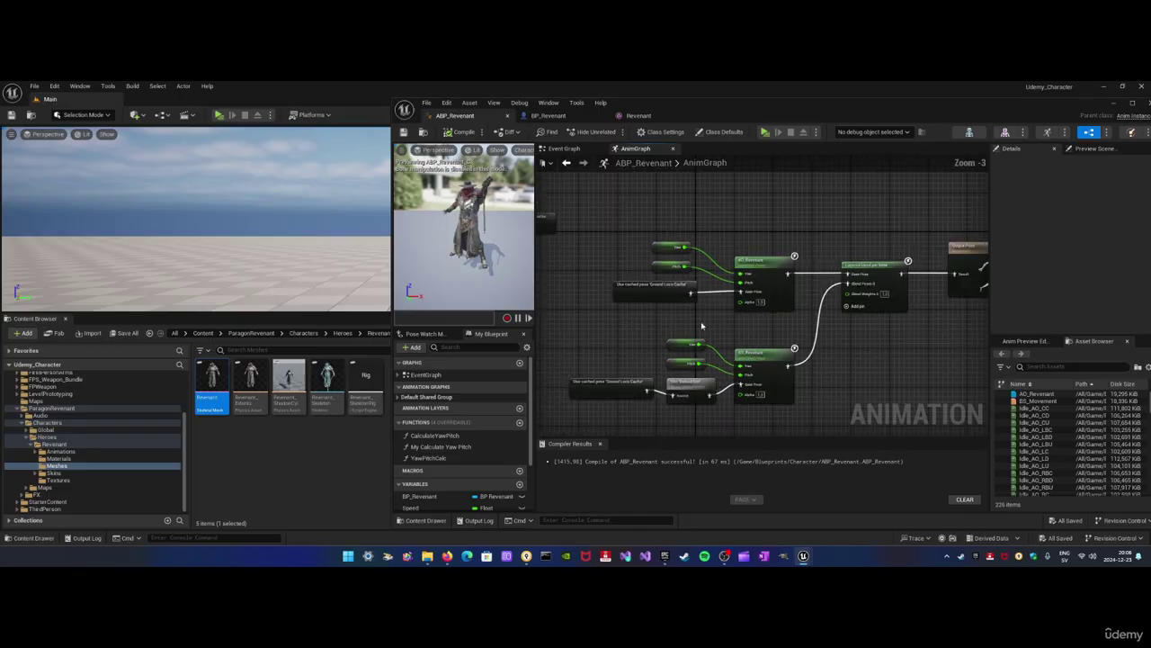
Duplicate the upper branch's Yaw, Pitch and AO_Revenant nodes and place the copy beneath the Ground Loco nodes
drag(668, 214, 770, 222)
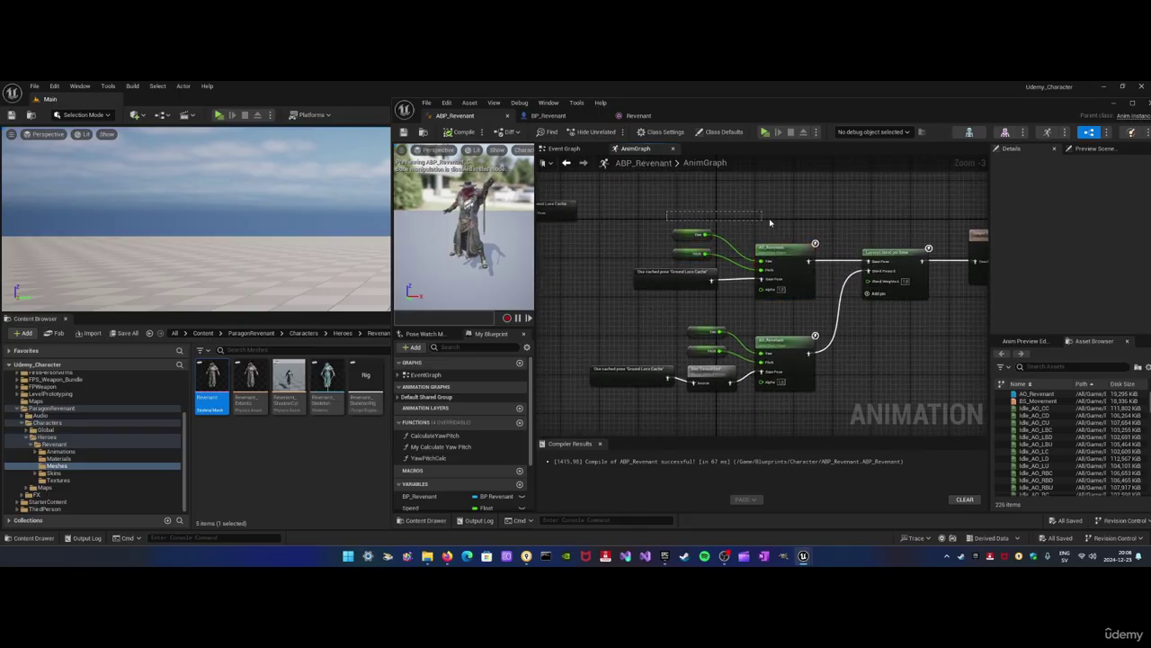
mouse_move(643, 208)
right_down()
mouse_move(656, 213)
mouse_move(630, 224)
mouse_move(702, 214)
mouse_move(627, 223)
right_up()
drag(639, 217, 767, 269)
key(ctrl+c)
right_drag(548, 302, 702, 298)
key(ctrl+v)
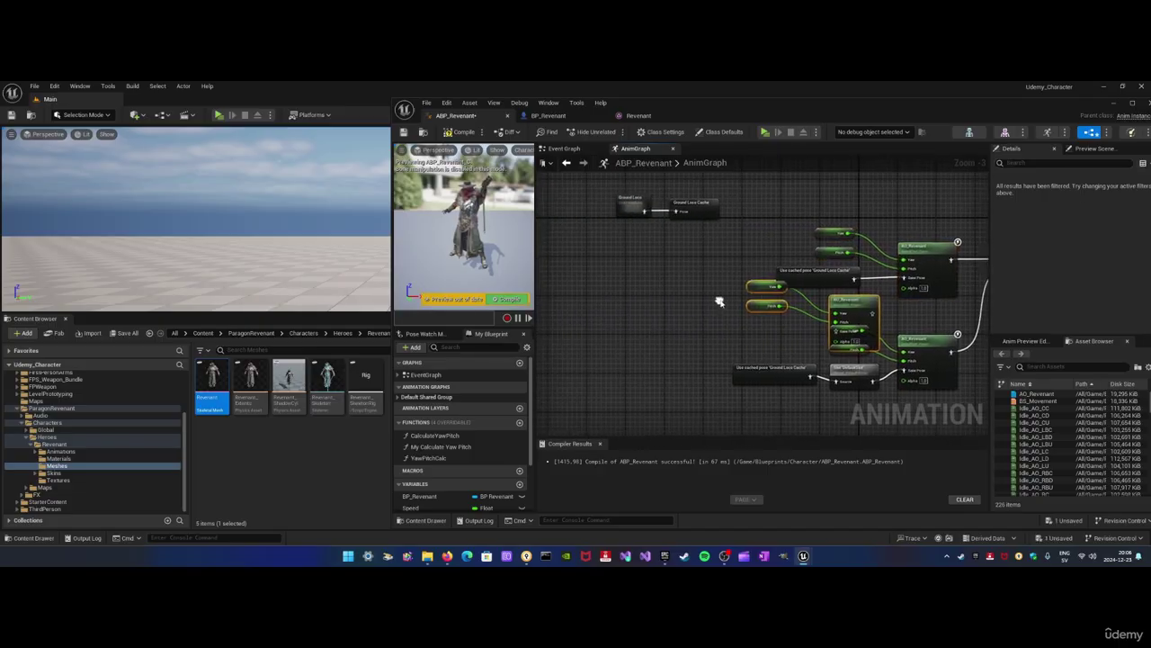
drag(748, 289, 550, 248)
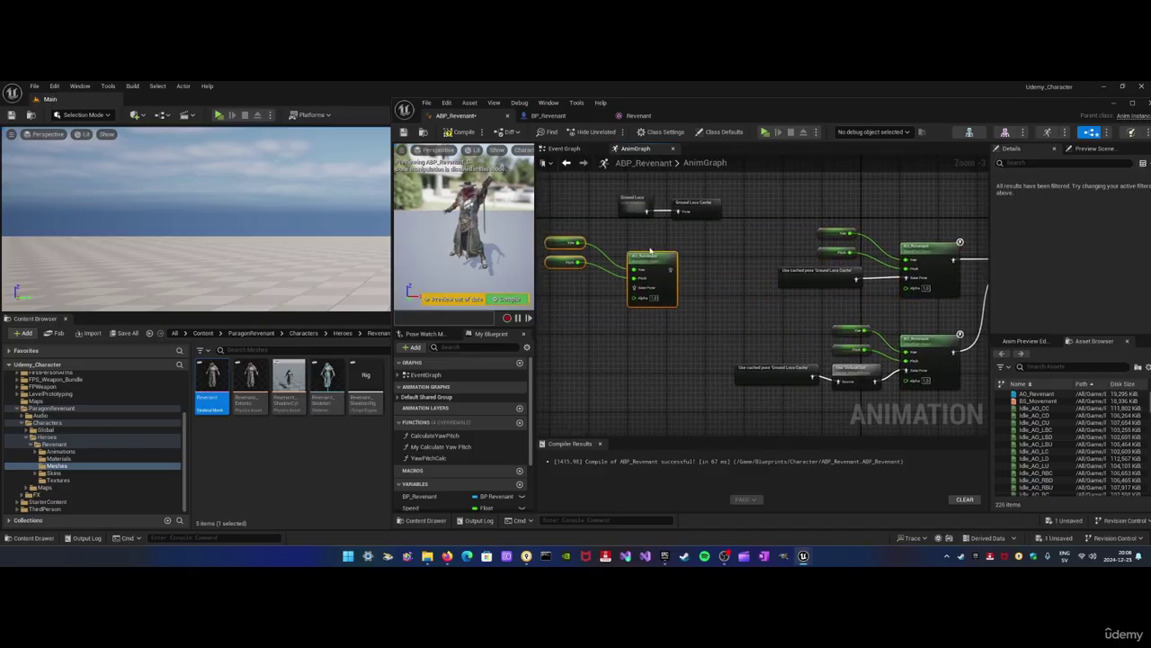
Shift the pasted AO_Revenant node slightly farther left beneath the Ground Loco state machine
right_drag(684, 247, 716, 247)
drag(700, 257, 656, 250)
click(690, 257)
right_drag(670, 250, 576, 247)
scroll(669, 256, up, 2)
click(705, 251)
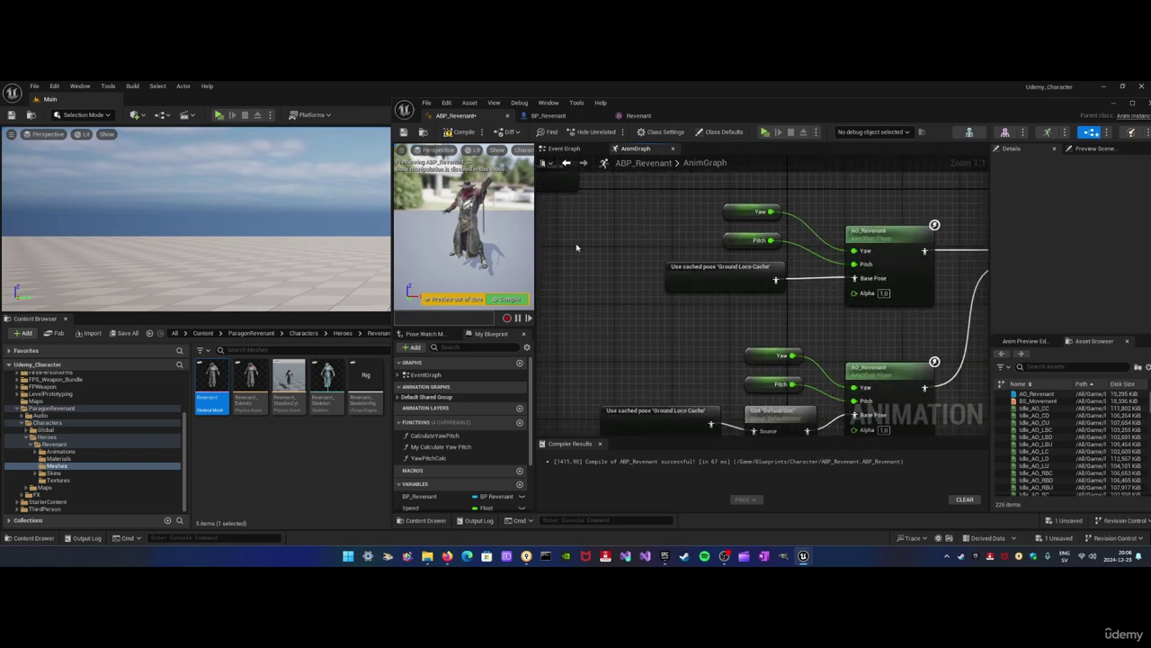
Tidy the pasted group so AO_Revenant sits directly below Ground Loco Cache with Yaw and Pitch close beside it
mouse_move(816, 281)
right_down()
mouse_move(673, 274)
mouse_move(836, 275)
right_up()
scroll(673, 280, down, 3)
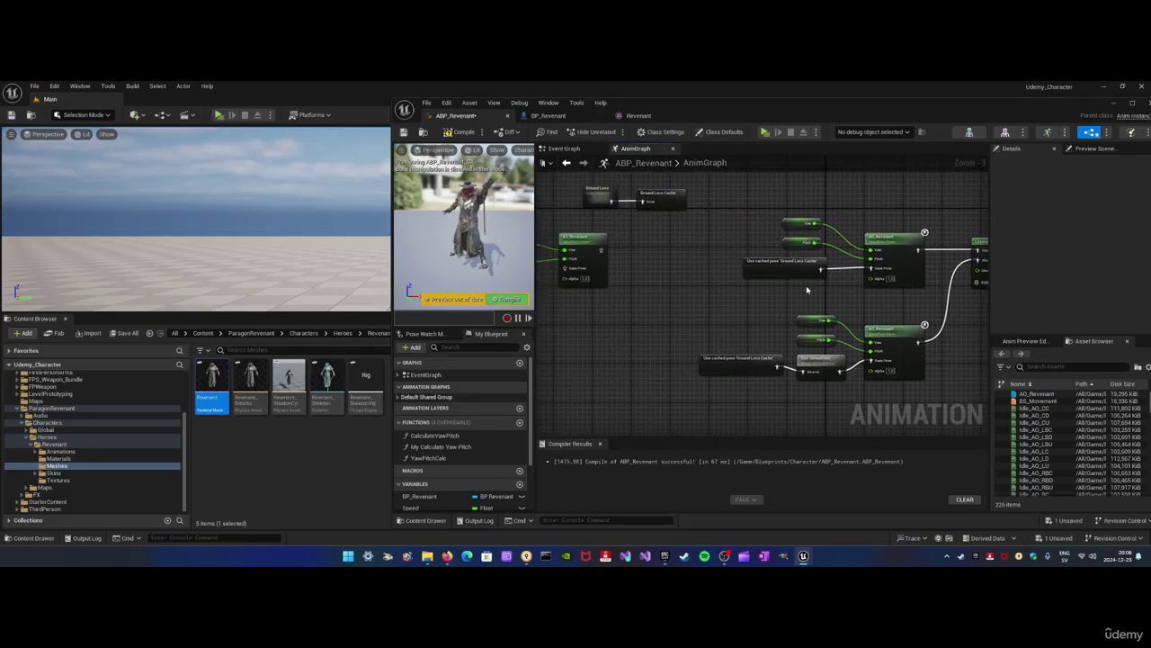
right_drag(805, 272, 756, 274)
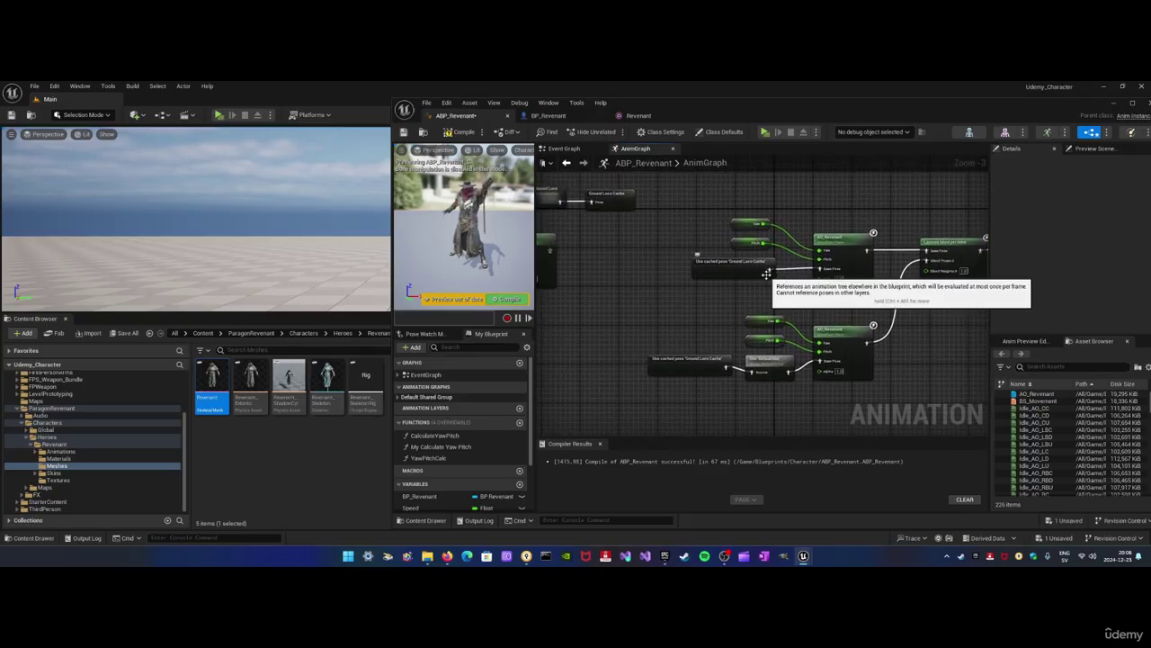
right_drag(662, 282, 678, 285)
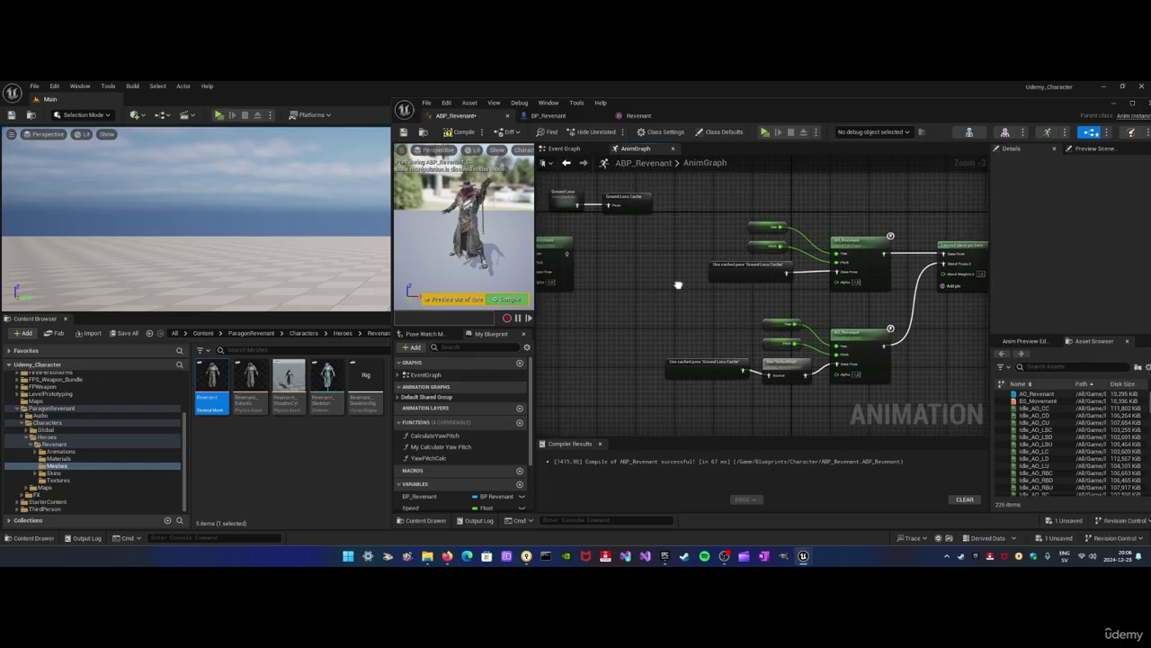
right_drag(740, 324, 697, 290)
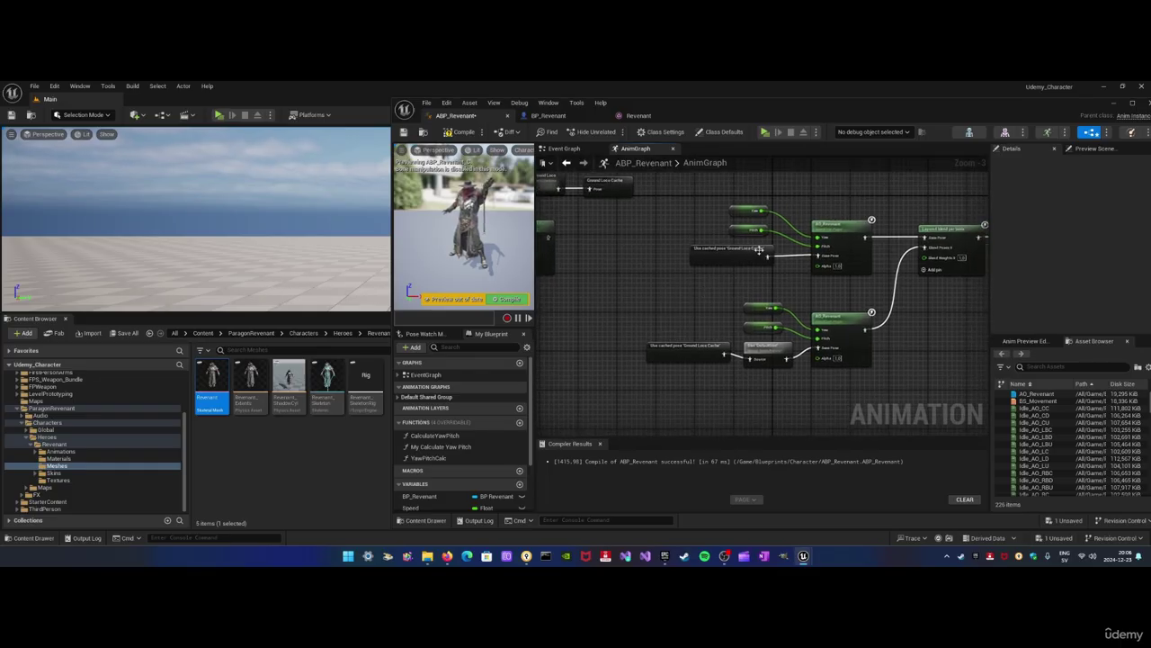
right_drag(758, 252, 706, 245)
click(584, 293)
drag(620, 274, 701, 269)
click(753, 313)
scroll(702, 279, up, 1)
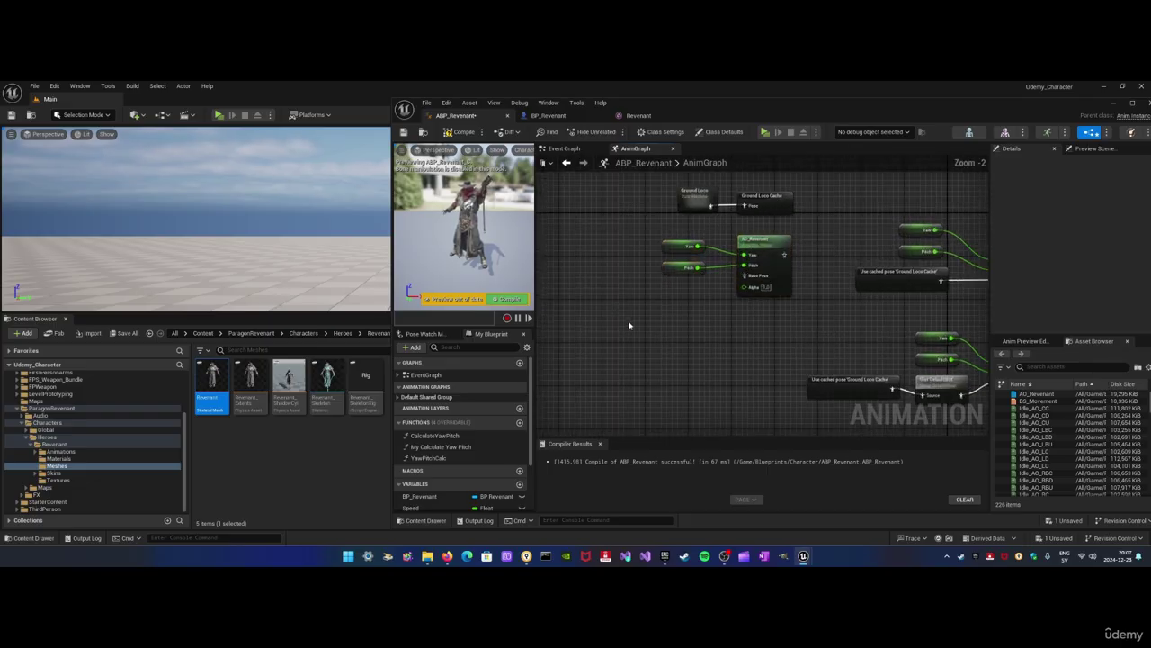
Copy the upper branch's cached pose 'Ground Loco Cache' node and connect it to the Base Pose of the pasted AO_Revenant
click(886, 279)
key(ctrl+c)
key(ctrl+v)
drag(904, 305, 751, 281)
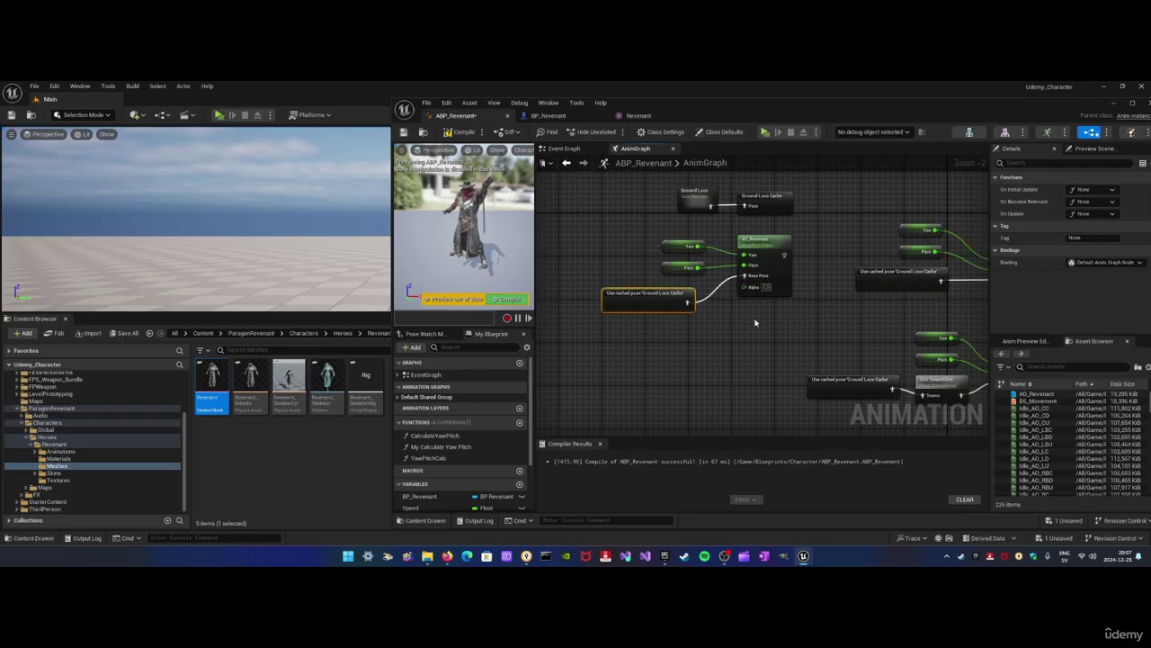
right_drag(756, 326, 674, 308)
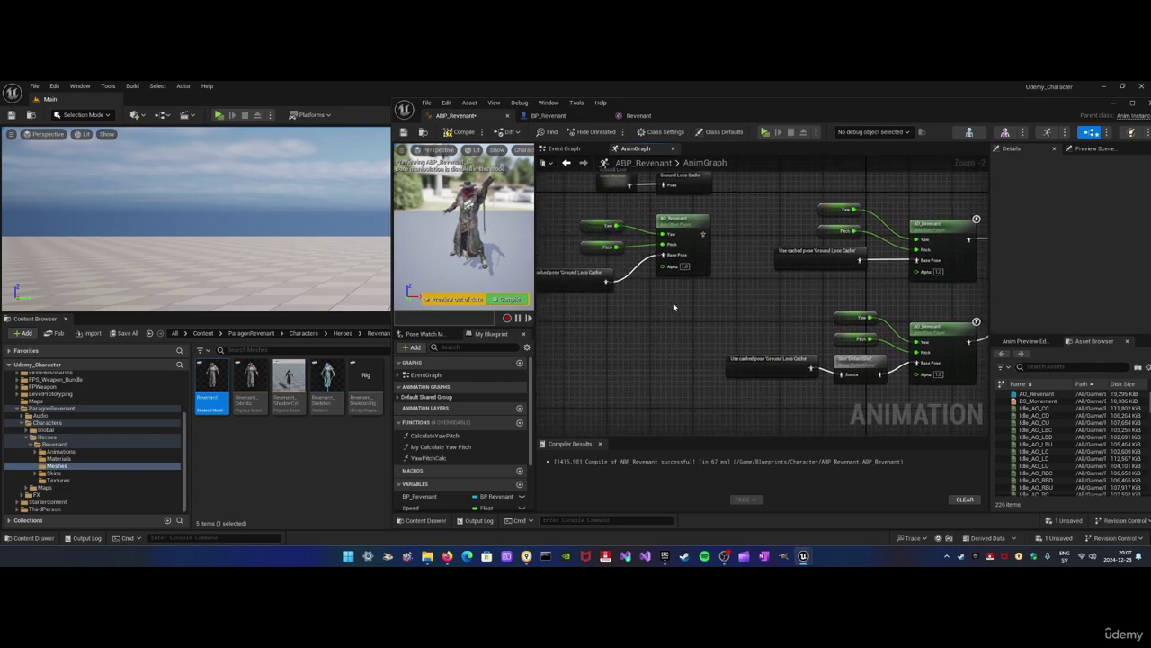
drag(585, 273, 596, 267)
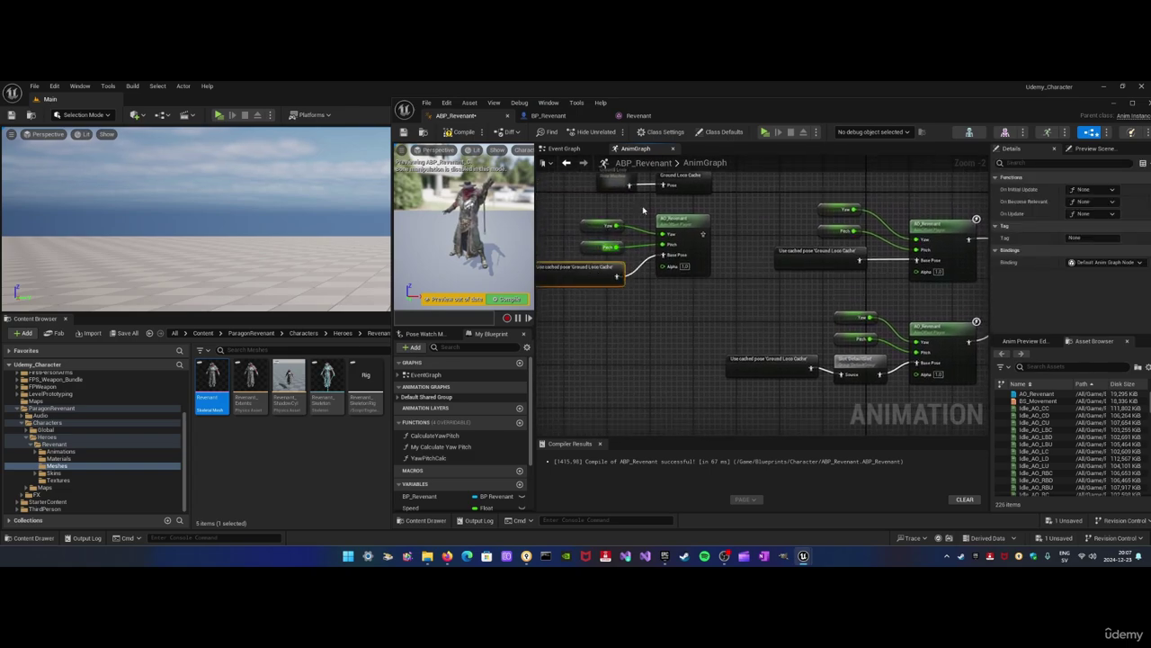
click(689, 313)
Move the pasted Yaw, Pitch, cached pose and AO_Revenant group farther left and down from the Ground Loco nodes
right_drag(739, 347, 700, 349)
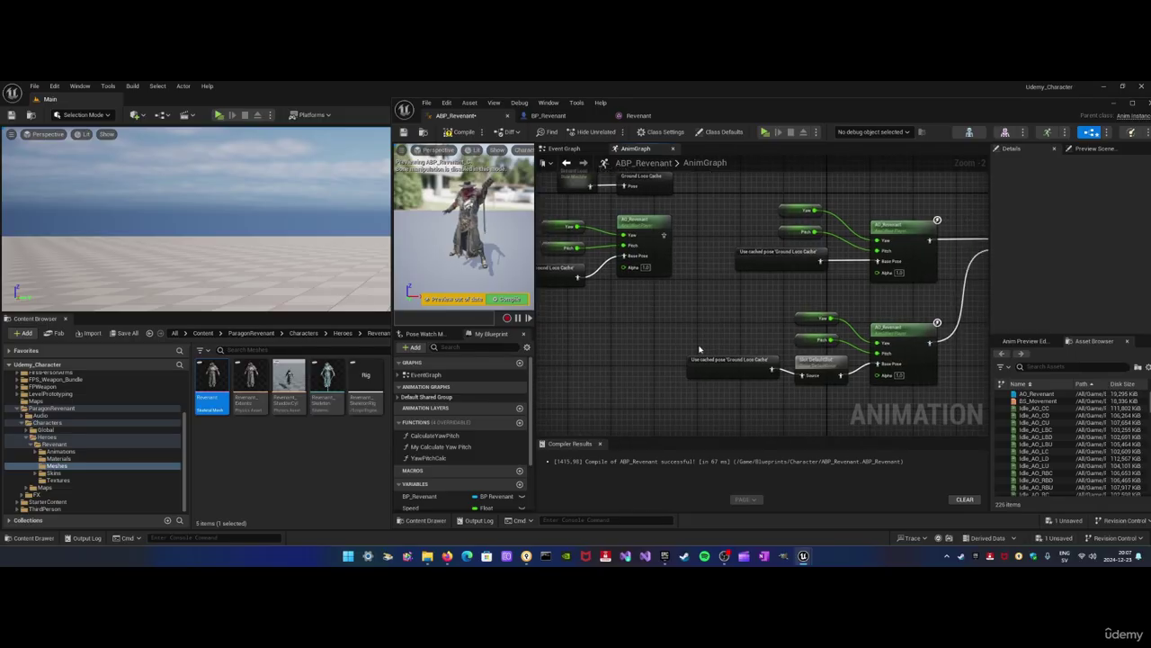
click(822, 363)
mouse_move(681, 303)
right_down()
mouse_move(703, 301)
mouse_move(684, 304)
right_up()
click(703, 299)
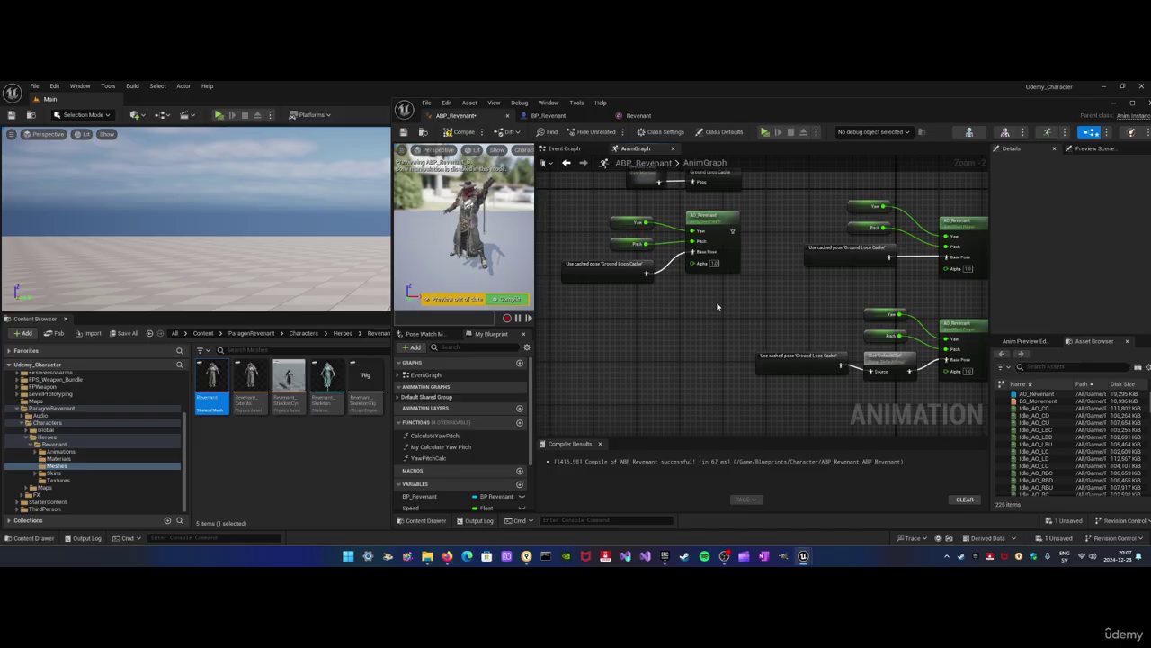
right_drag(765, 343, 698, 342)
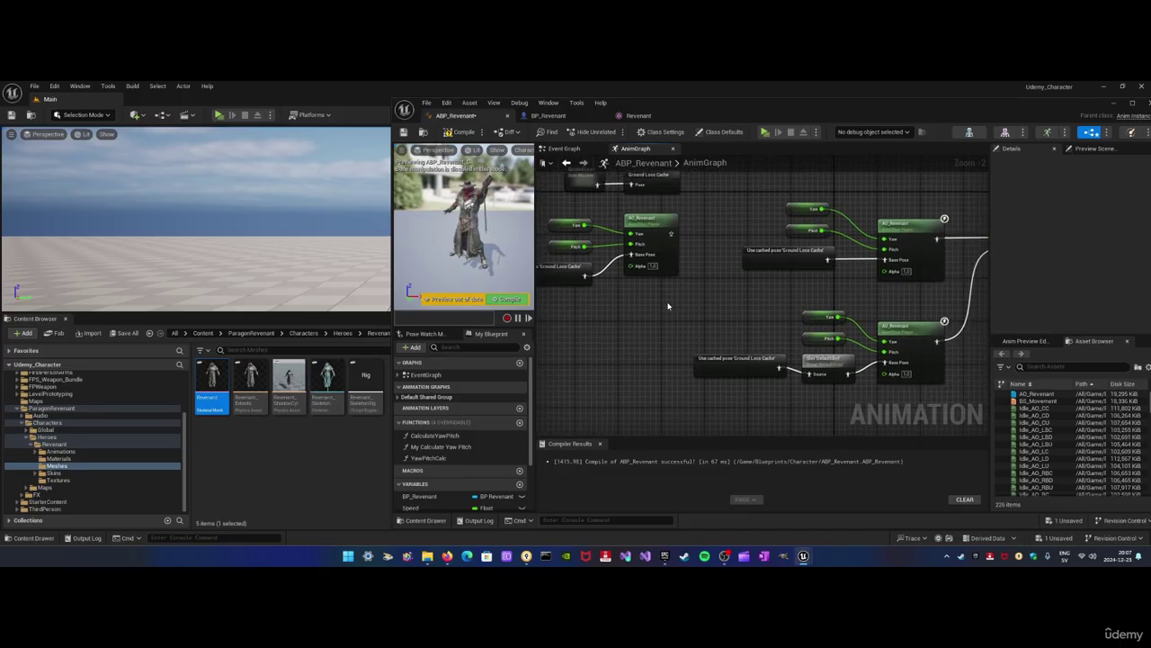
right_drag(667, 305, 801, 313)
drag(781, 221, 558, 304)
click(693, 330)
right_drag(693, 329, 783, 316)
scroll(707, 303, down, 3)
scroll(702, 303, up, 2)
Duplicate the lower branch's Slot 'DefaultSlot' node and place the copy beneath the pasted AO_Revenant
click(899, 351)
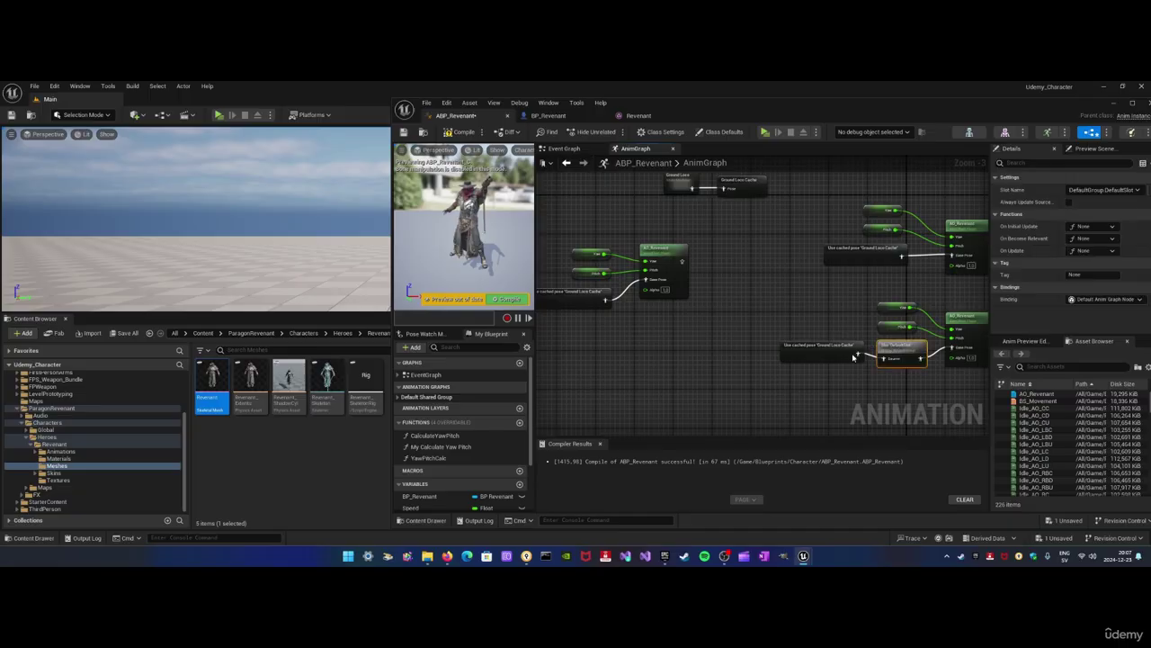
drag(854, 352, 654, 337)
right_drag(655, 337, 657, 297)
drag(726, 329, 720, 324)
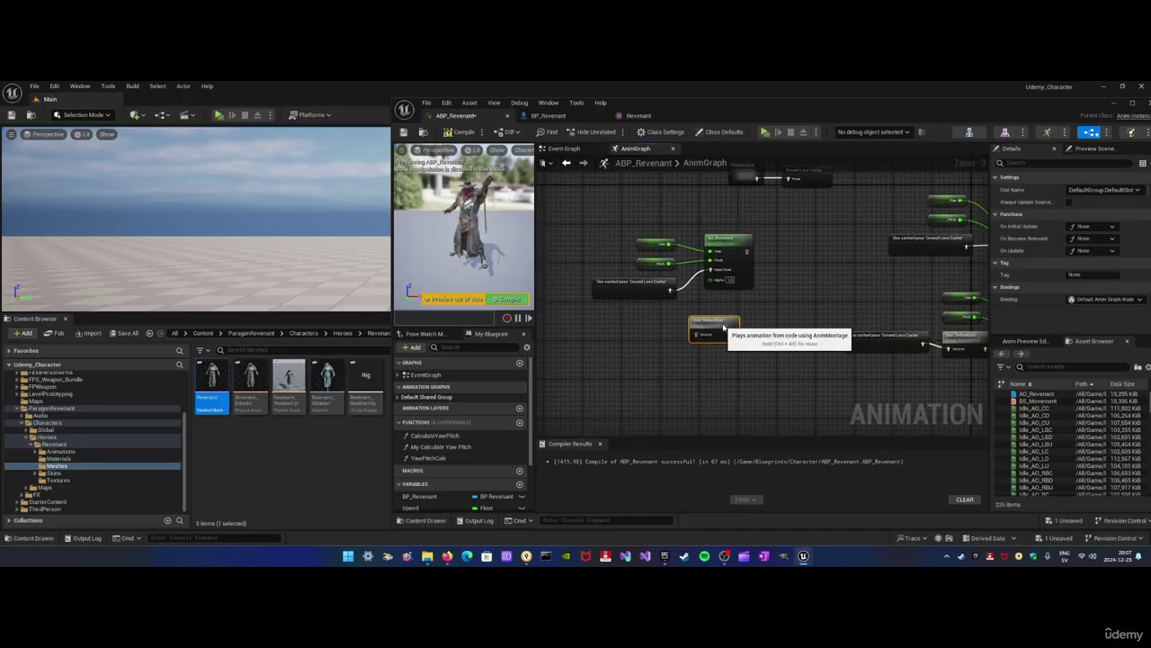
click(758, 321)
right_drag(758, 322, 730, 335)
Spread the nodes out, moving the cached pose farther left and the DefaultSlot copy between it and AO_Revenant
scroll(617, 337, up, 1)
mouse_move(659, 333)
mouse_down()
mouse_move(720, 331)
mouse_move(682, 325)
mouse_move(747, 310)
mouse_move(758, 271)
mouse_move(748, 256)
mouse_move(760, 249)
mouse_move(760, 274)
mouse_move(670, 323)
mouse_up()
right_drag(612, 340, 761, 328)
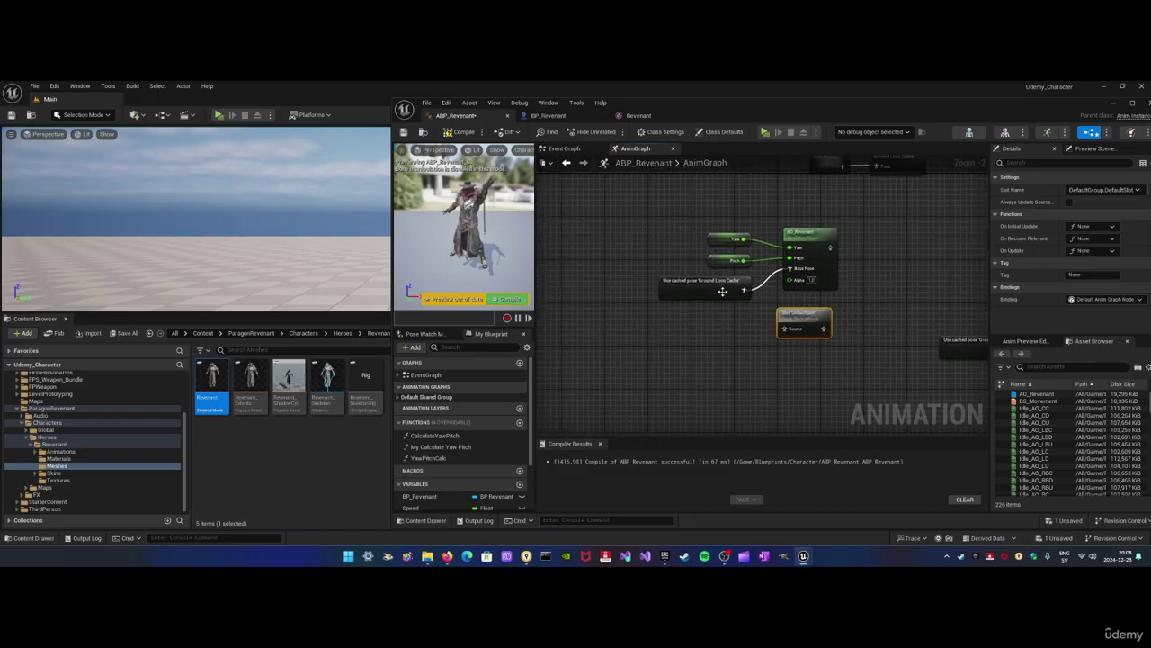
drag(780, 319, 637, 295)
drag(749, 321, 732, 322)
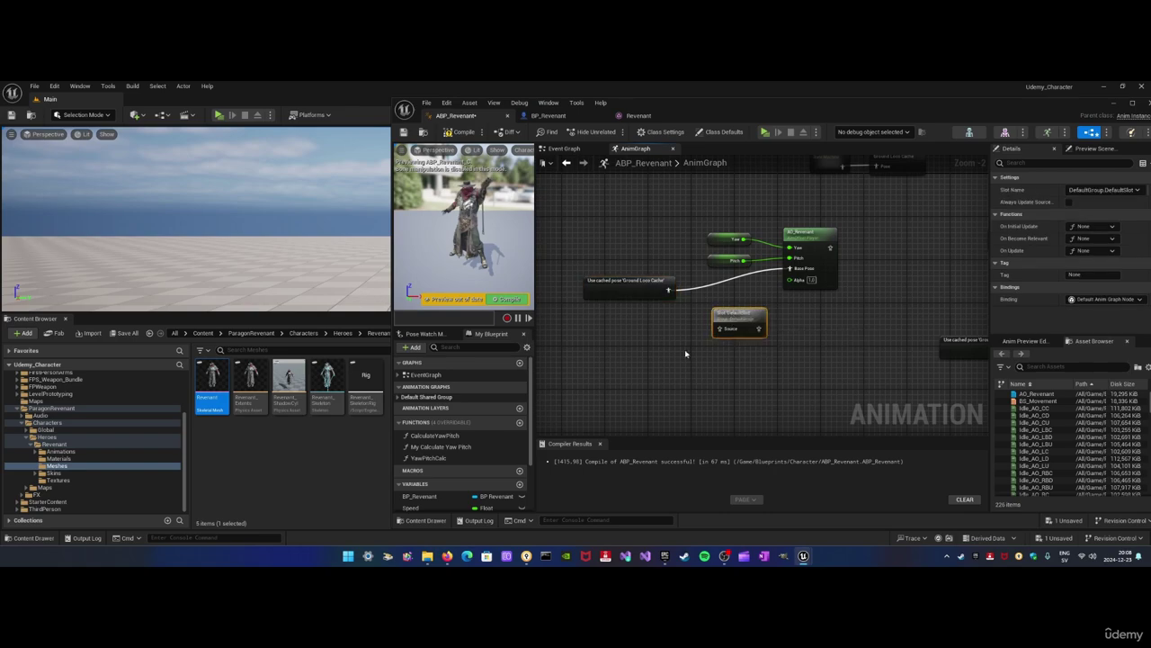
Add a Blend Poses by bool node and stack it directly beneath the copied DefaultSlot node
right_click(660, 361)
text(ble)
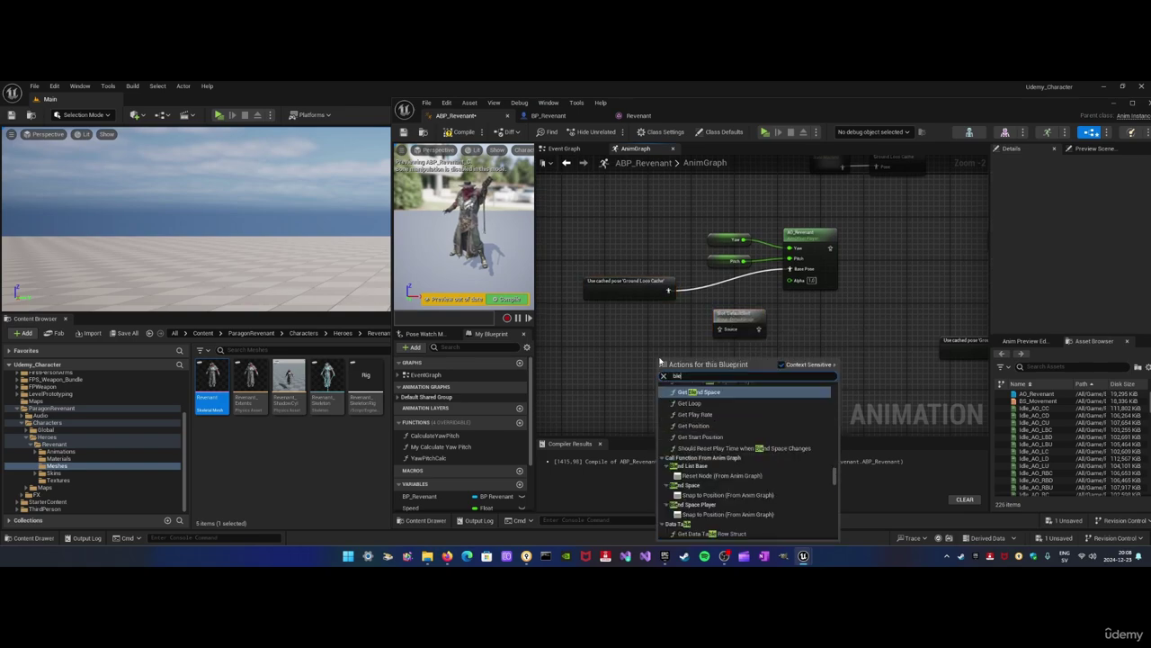
text(nd psoes)
key(BackSpace)
key(BackSpace)
key(BackSpace)
key(BackSpace)
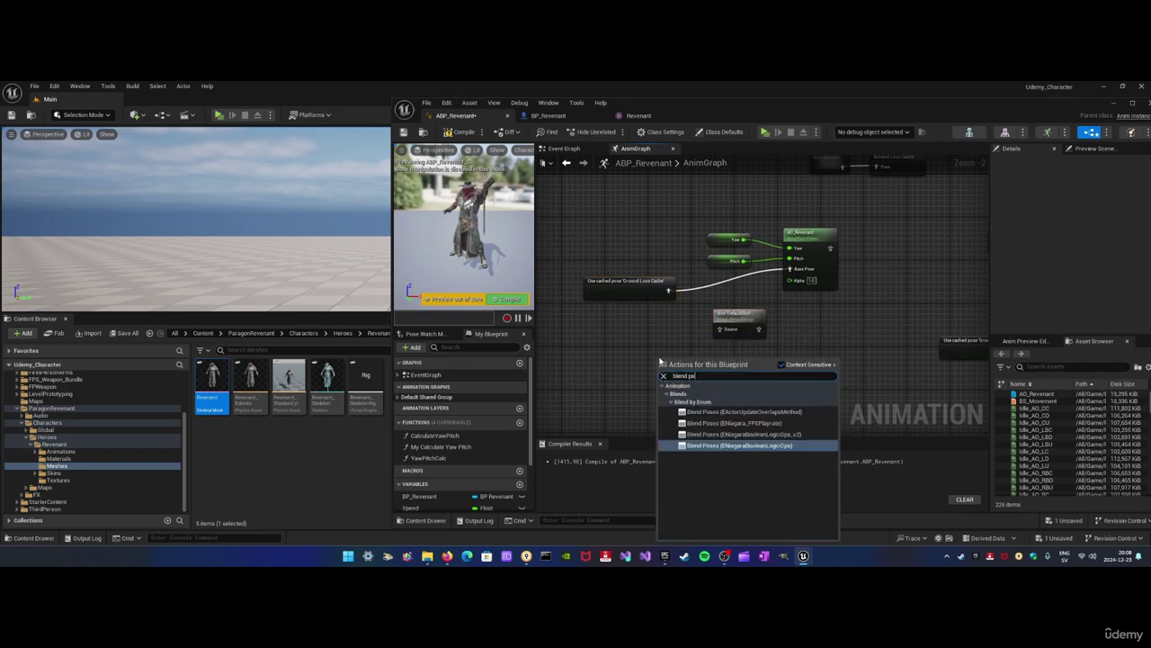
text(oses by)
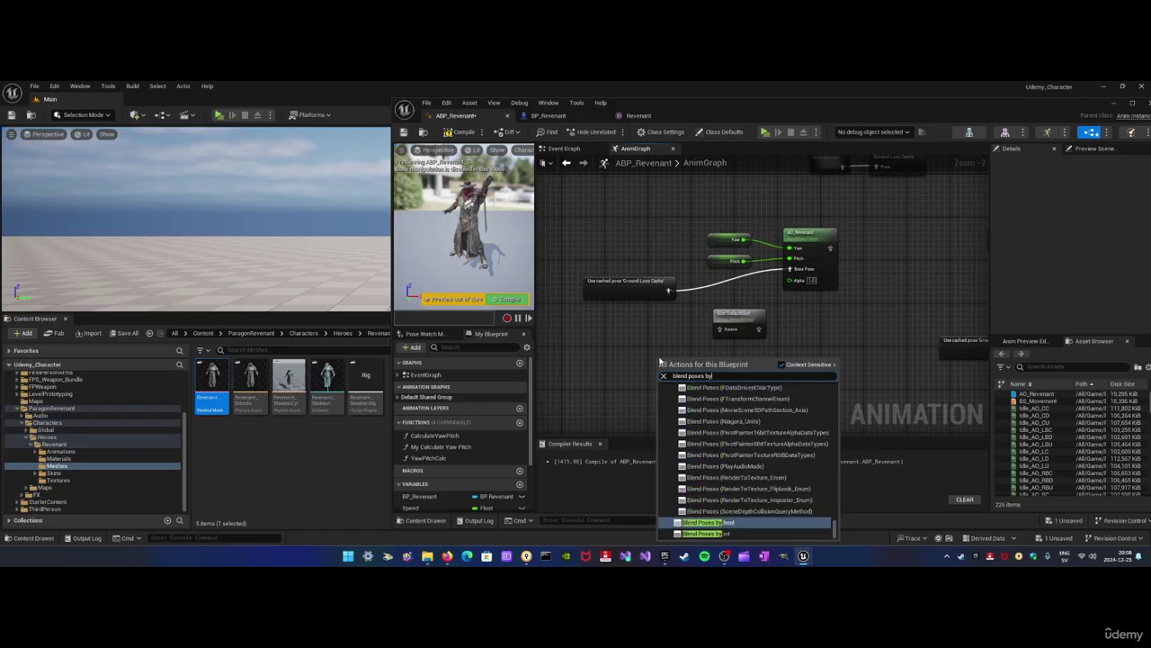
key(Return)
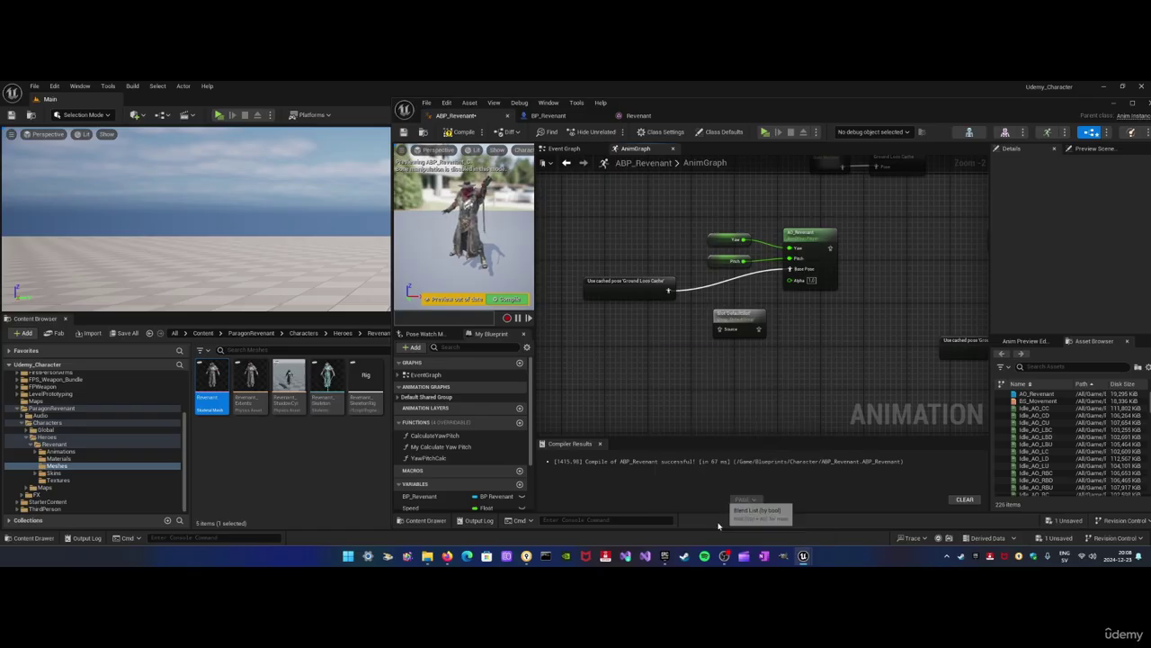
drag(709, 358, 754, 295)
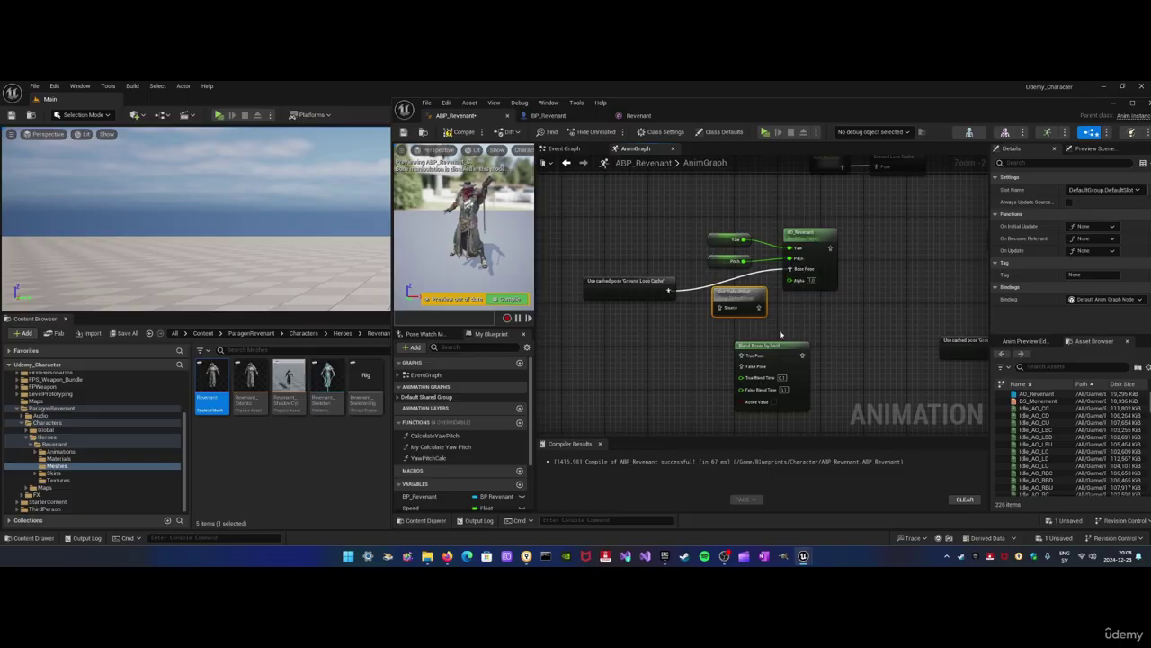
drag(780, 347, 756, 329)
right_drag(817, 327, 796, 327)
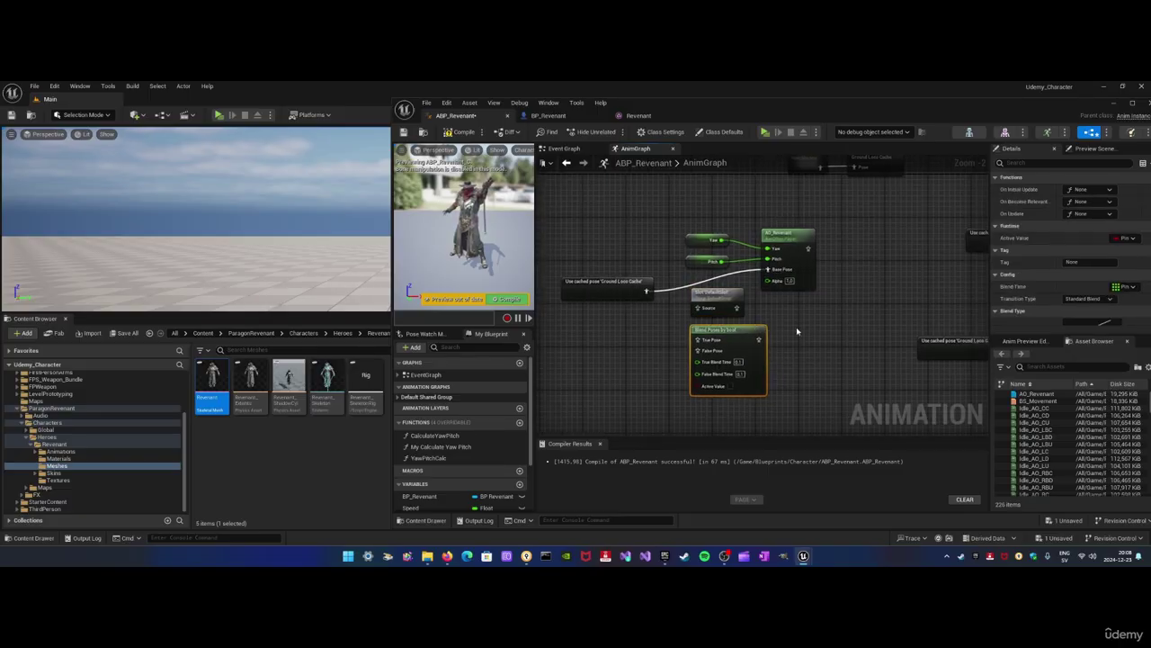
Rewire the cached pose from AO_Revenant's Base Pose to the Source of the copied DefaultSlot node
click(599, 343)
mouse_move(640, 357)
right_down()
mouse_move(626, 354)
mouse_move(645, 341)
right_up()
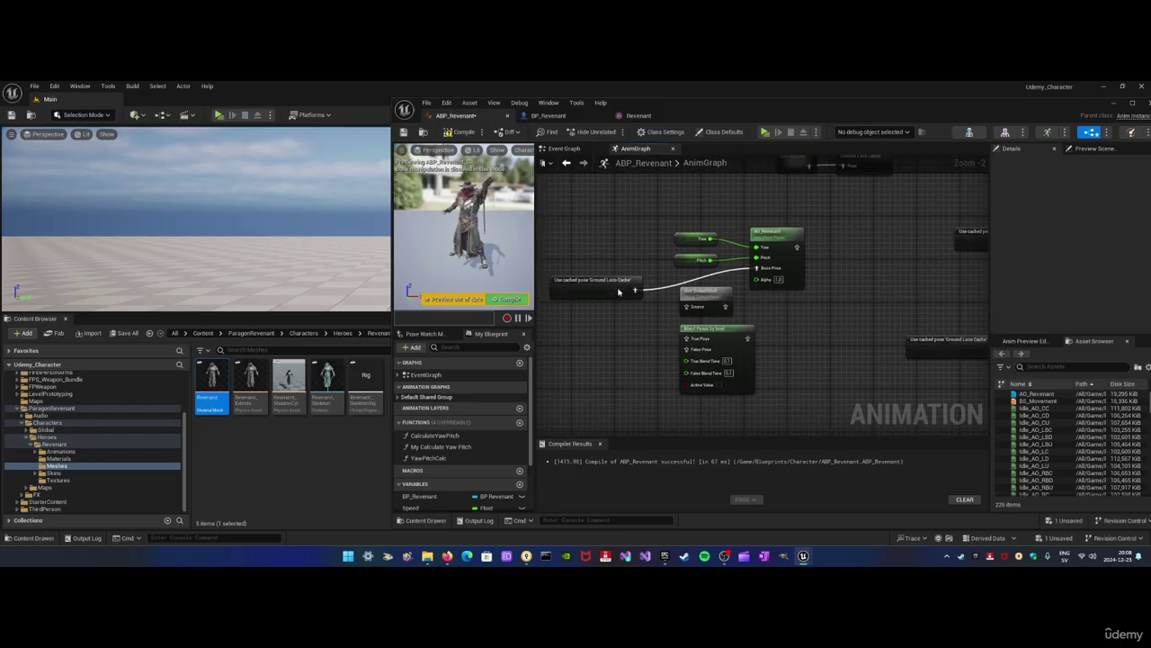
drag(618, 290, 653, 298)
click(670, 273)
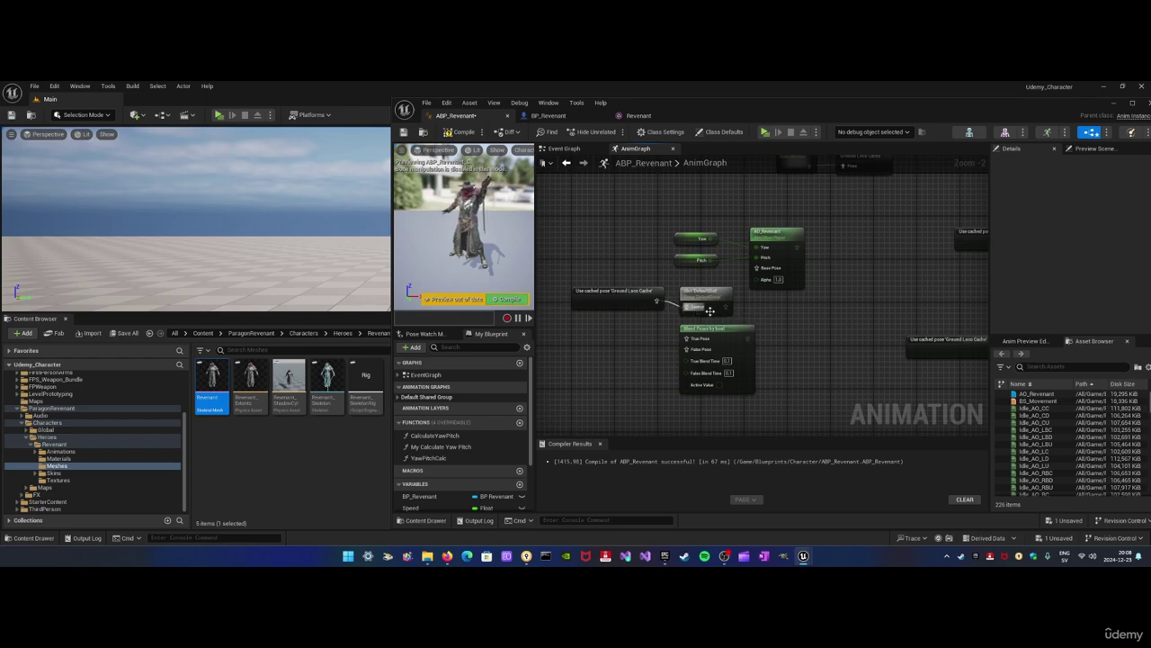
click(710, 300)
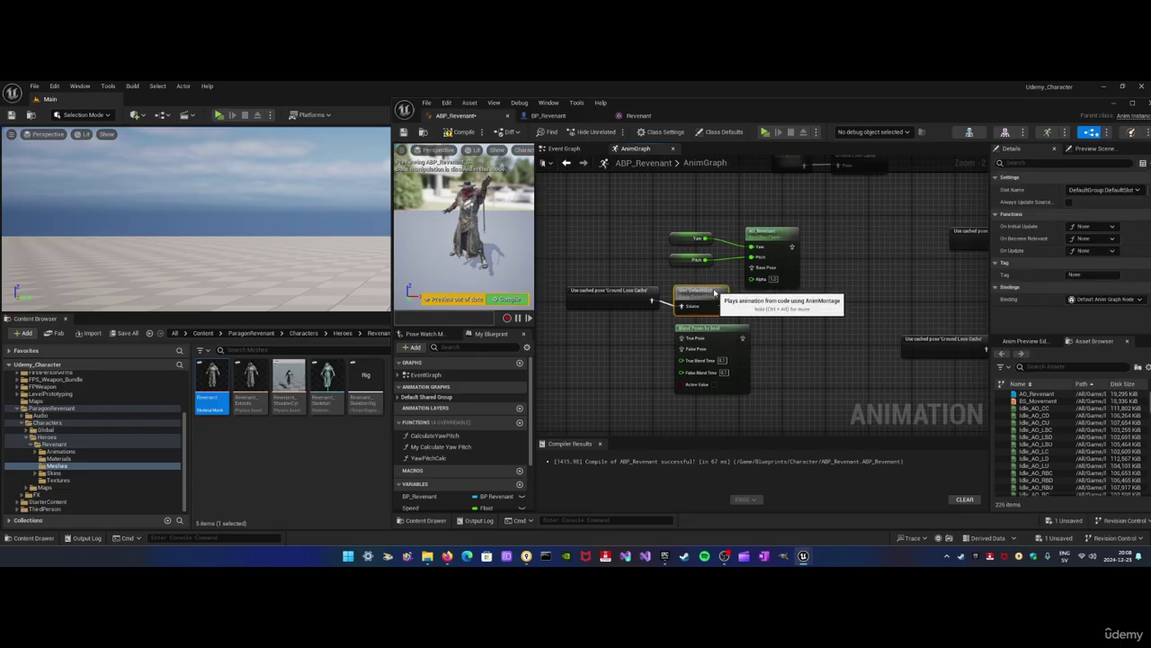
Move the connected cached pose and DefaultSlot nodes in line to the left of Blend Poses by bool
right_drag(641, 317, 732, 310)
drag(767, 310, 687, 347)
click(712, 350)
right_drag(659, 348, 644, 321)
Feed DefaultSlot into True Pose of Blend Poses by bool and a duplicate of the Ground Loco cached pose into False Pose
click(630, 304)
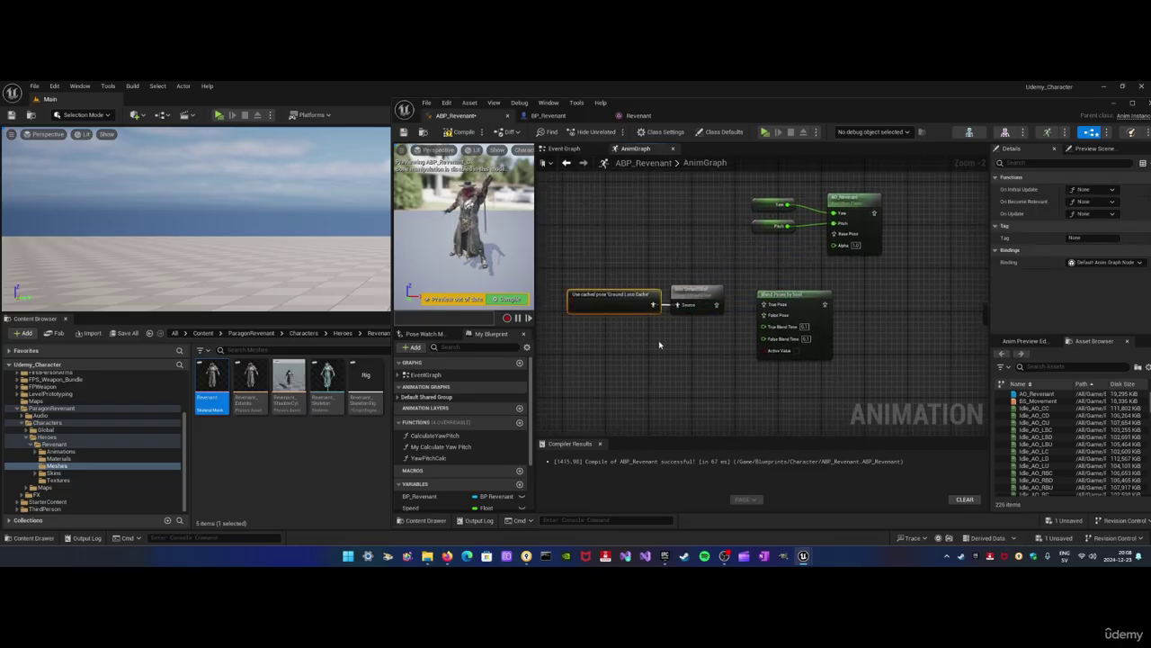
key(ctrl+d)
click(717, 361)
right_drag(717, 361, 686, 360)
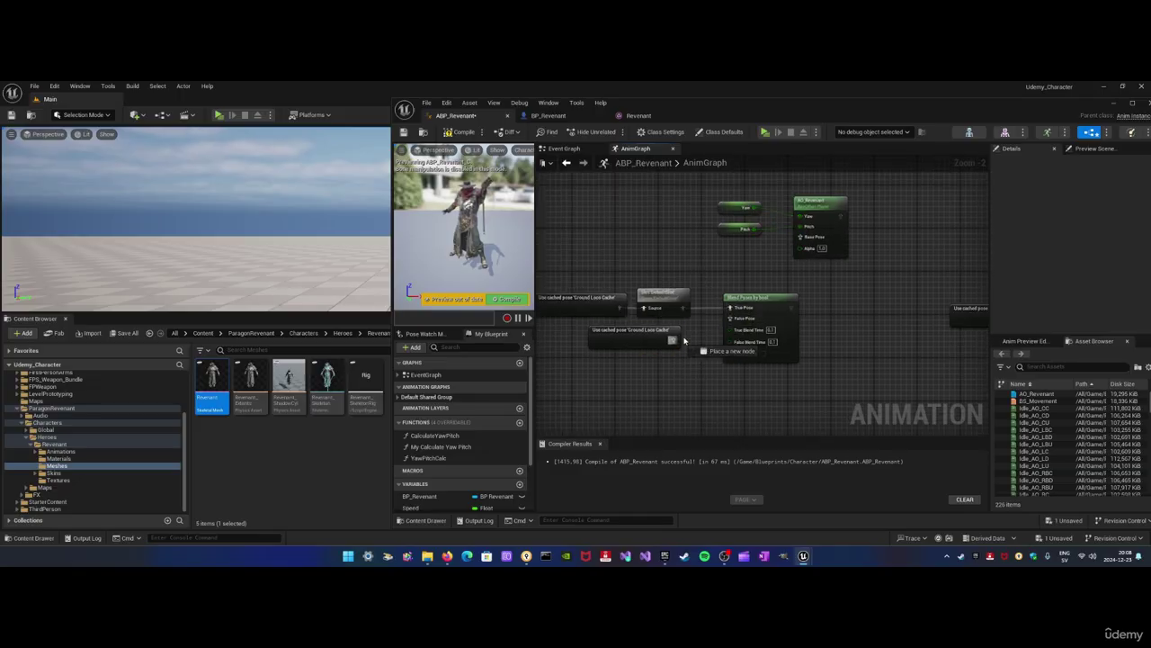
drag(684, 340, 730, 318)
click(673, 331)
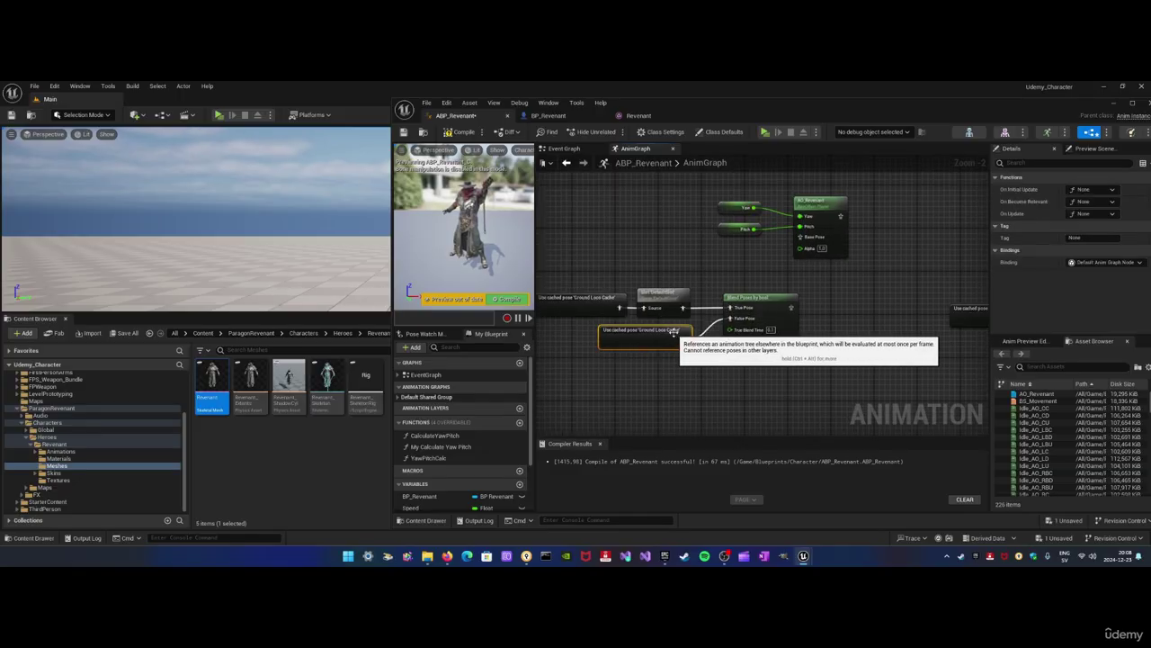
click(802, 314)
Connect the Blend Poses by bool output to AO_Revenant's Base Pose and arrange AO_Revenant, Yaw and Pitch close beside it
drag(791, 307, 802, 245)
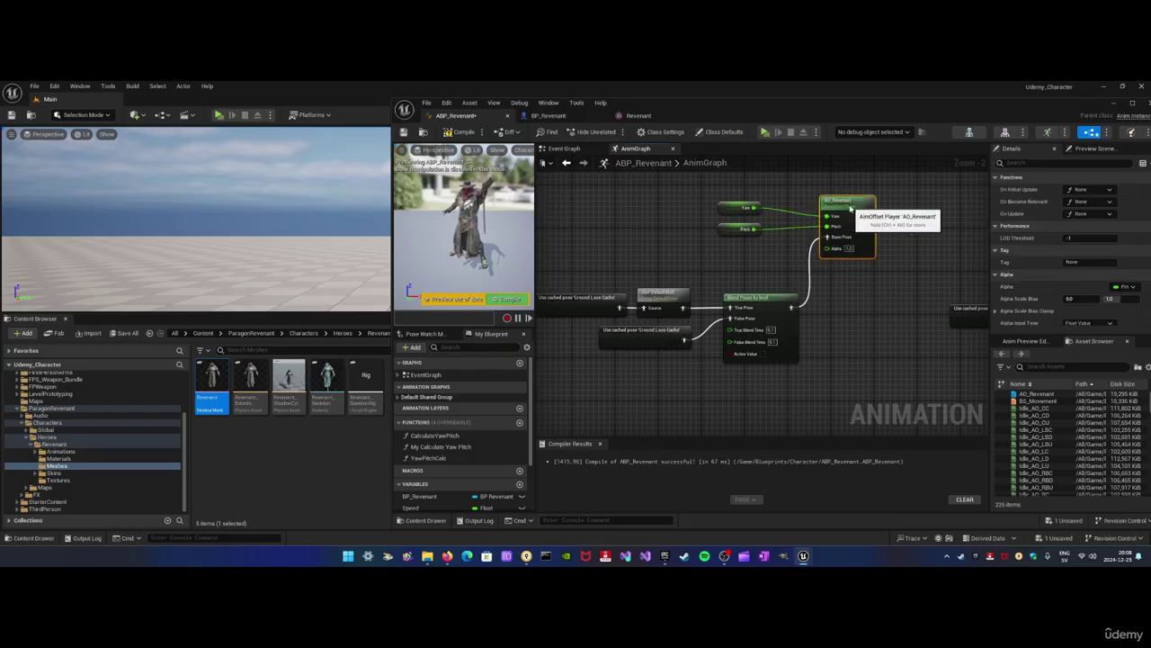
drag(815, 204, 854, 274)
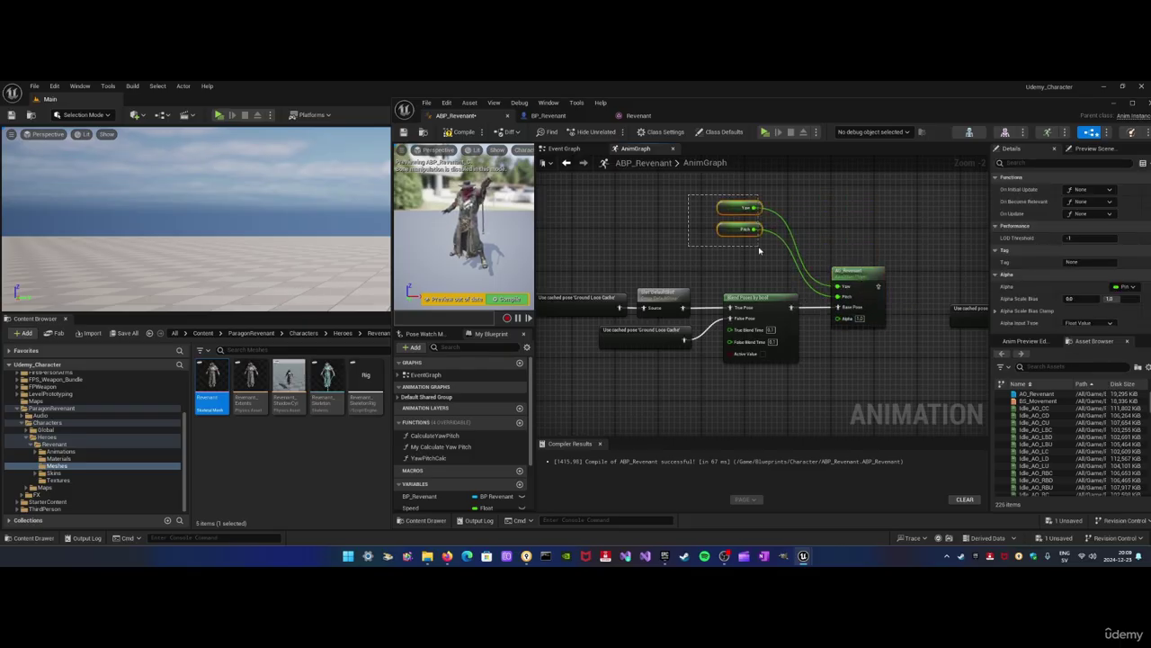
drag(759, 251, 771, 272)
click(739, 230)
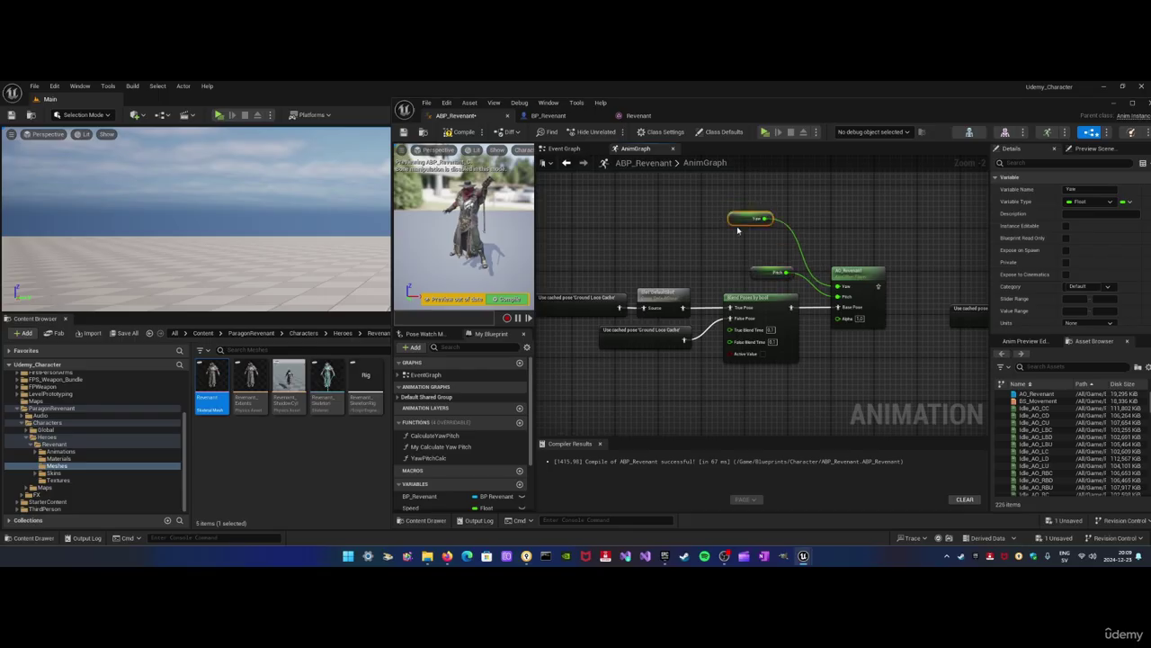
drag(738, 228, 754, 259)
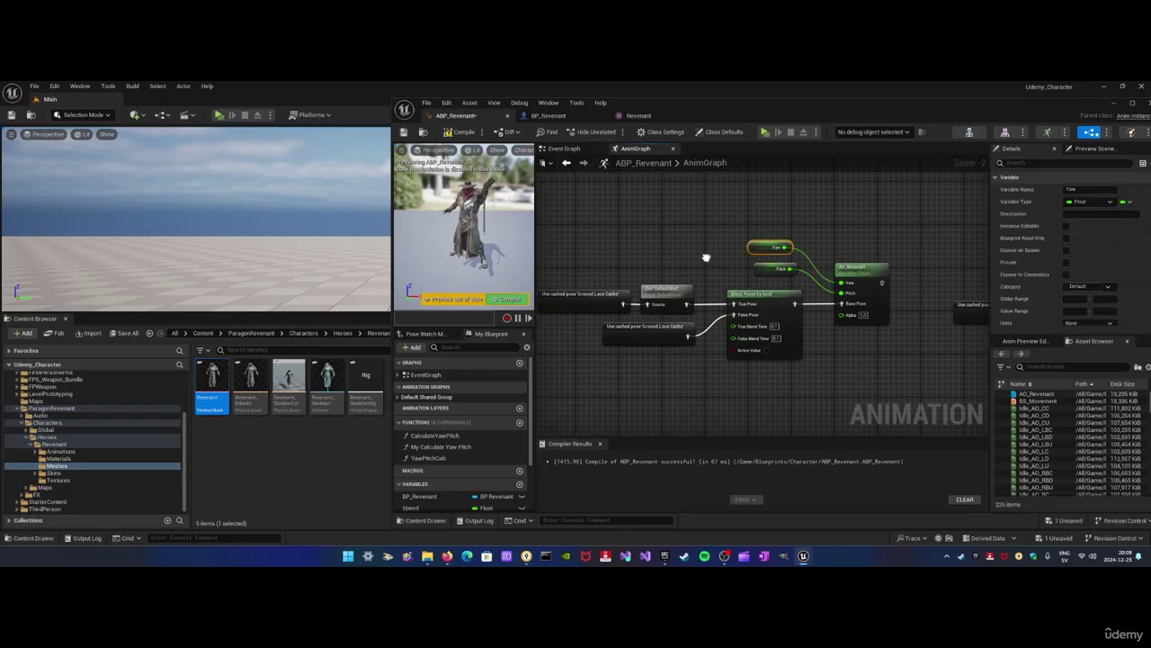
right_drag(706, 257, 733, 236)
click(722, 332)
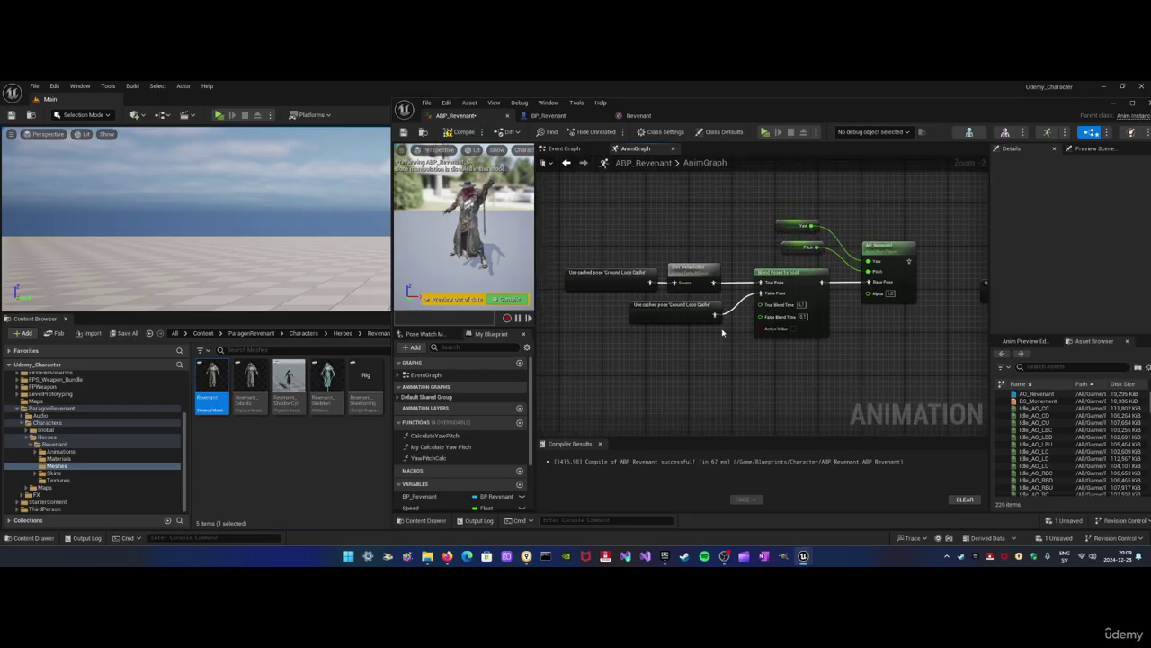
Enable Active Value on Blend Poses by bool and nudge the cached pose and DefaultSlot nodes feeding its True Pose
click(794, 330)
scroll(792, 343, up, 2)
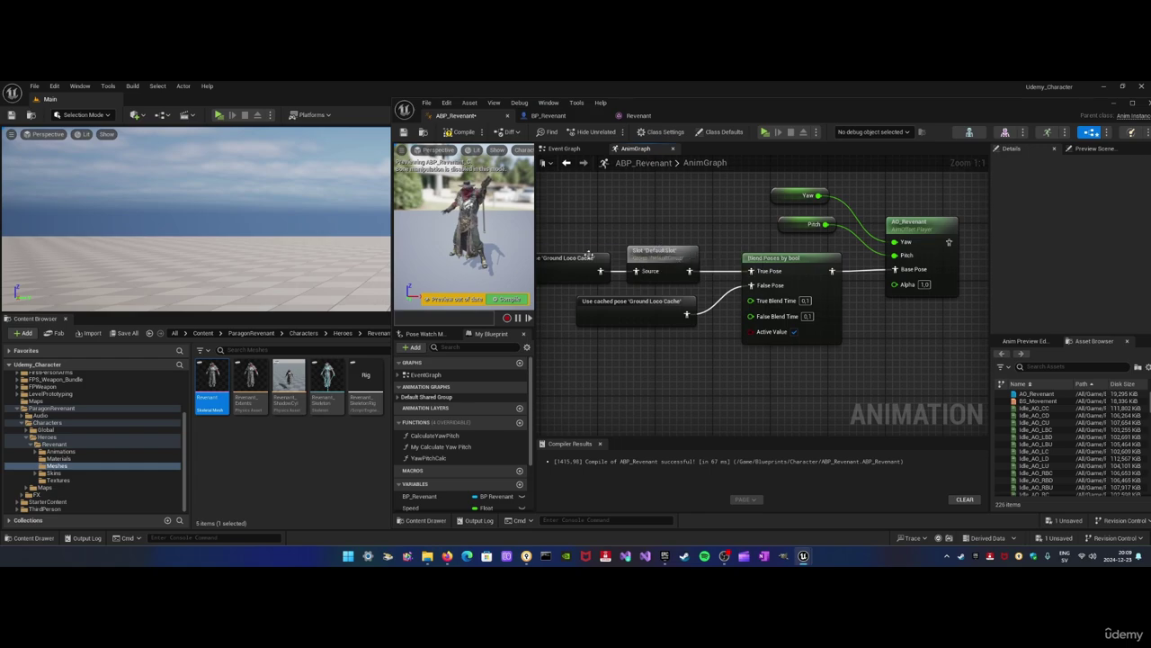
drag(588, 256, 595, 248)
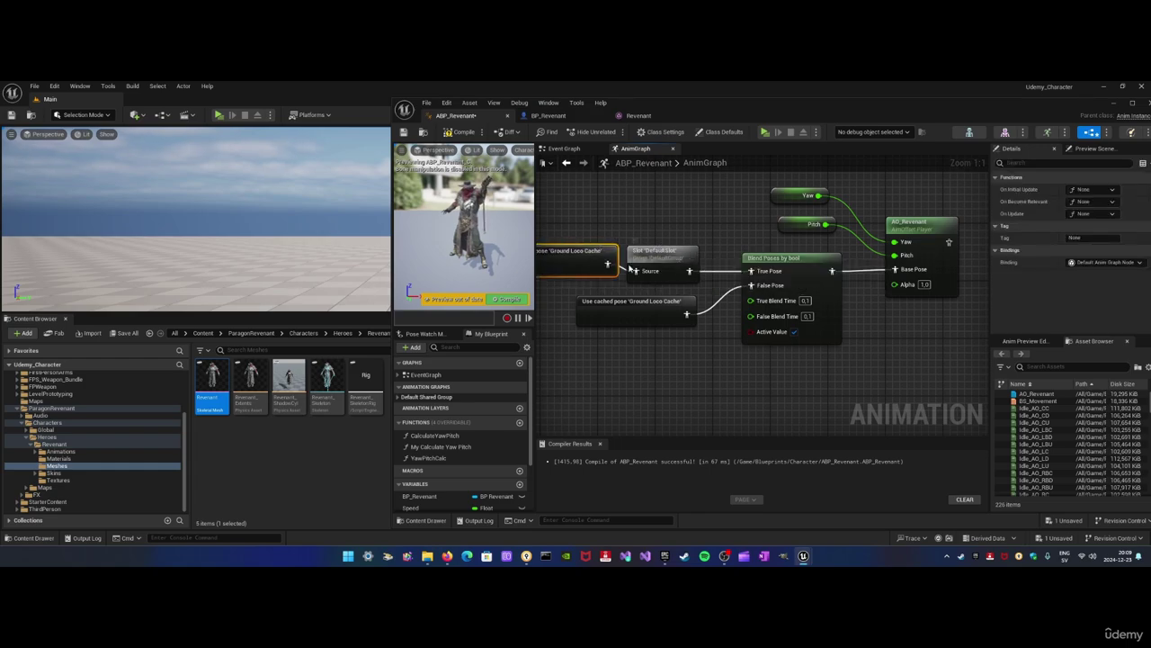
click(630, 268)
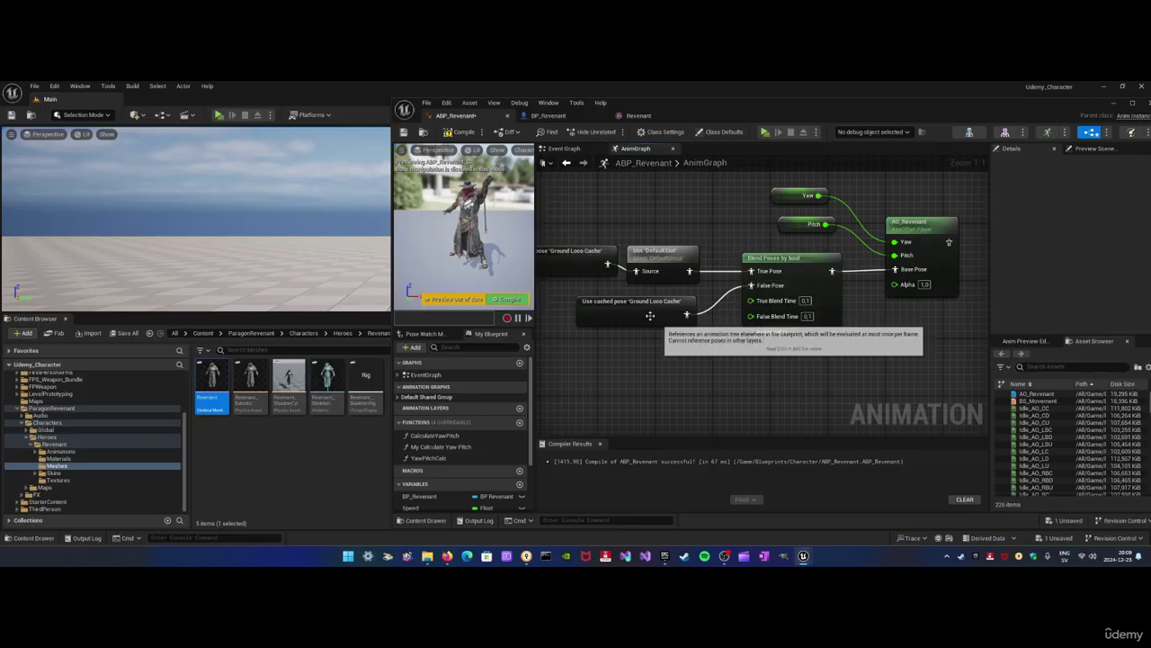
drag(641, 251, 647, 251)
click(701, 356)
scroll(701, 356, down, 2)
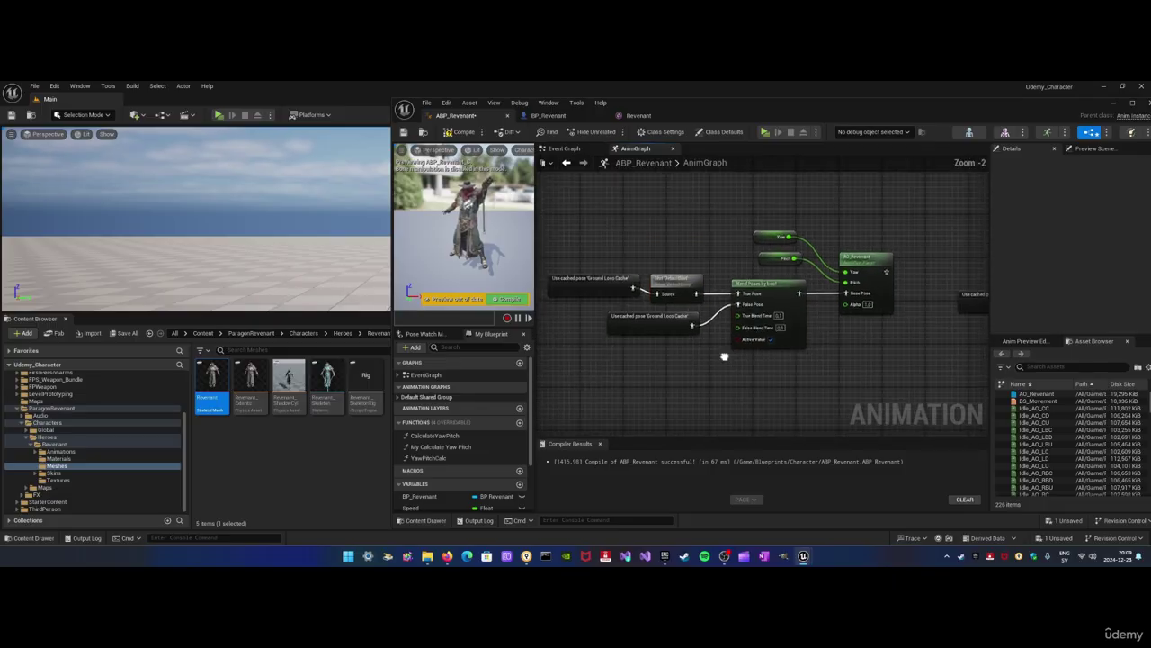
click(692, 291)
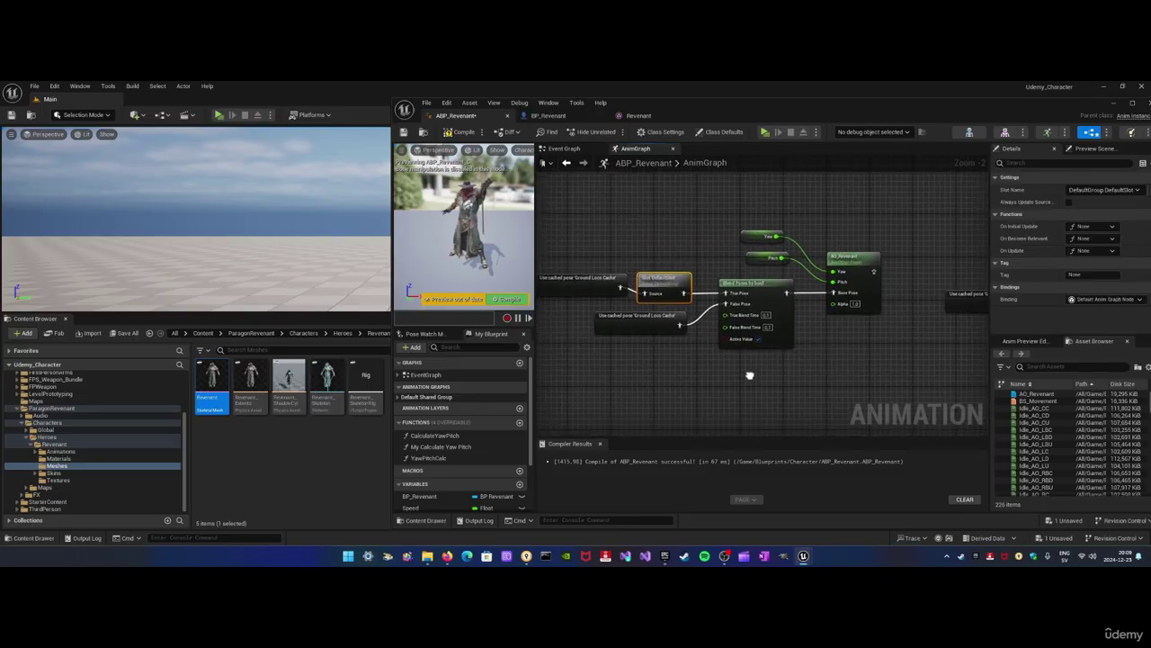
click(798, 311)
right_click(798, 294)
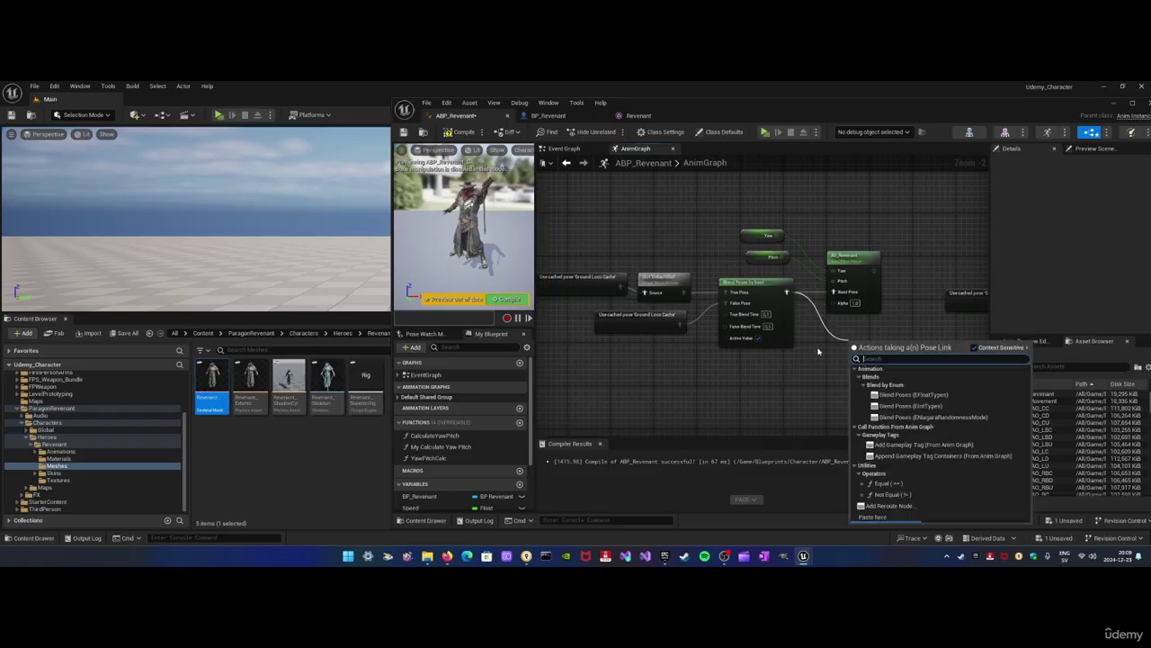
right_drag(803, 357, 789, 368)
scroll(790, 368, down, 2)
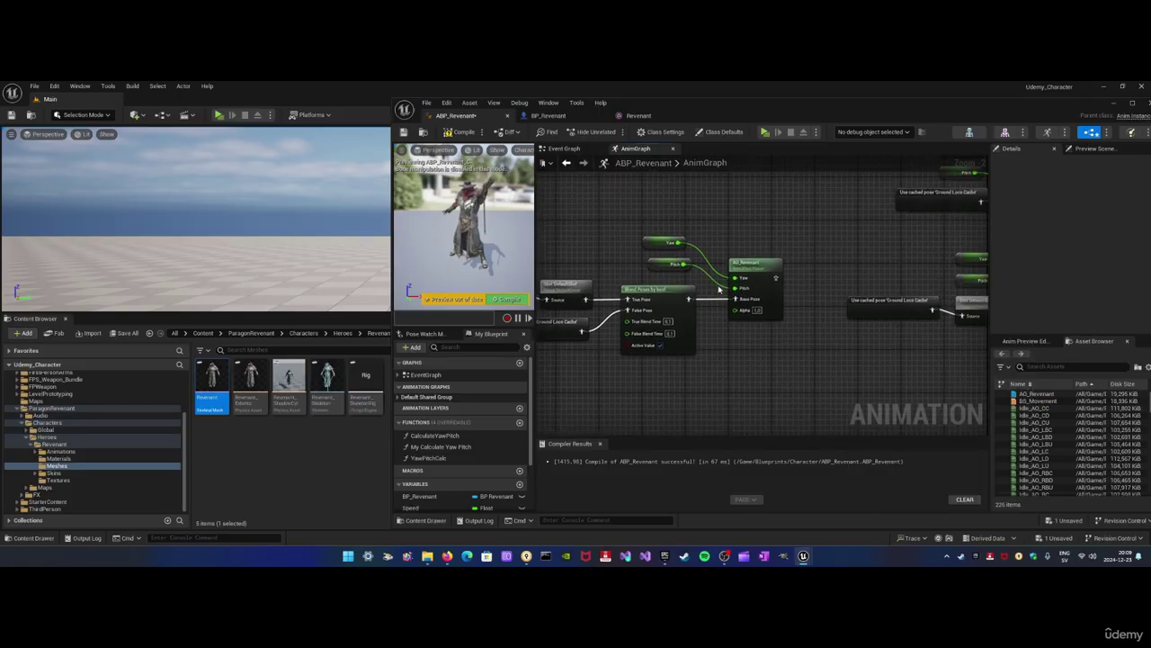
right_drag(805, 366, 690, 349)
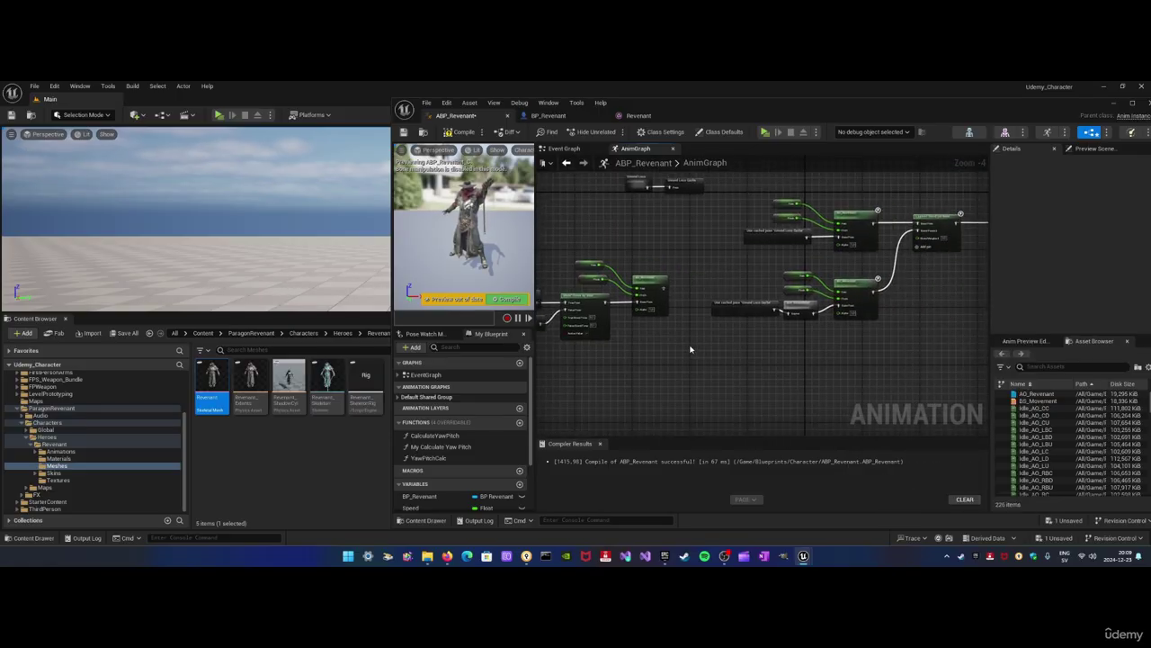
Compare the Blend Poses by bool chain with the two AO_Revenant chains feeding Layered blend per bone and Output Pose
right_drag(770, 349, 733, 355)
scroll(727, 357, up, 1)
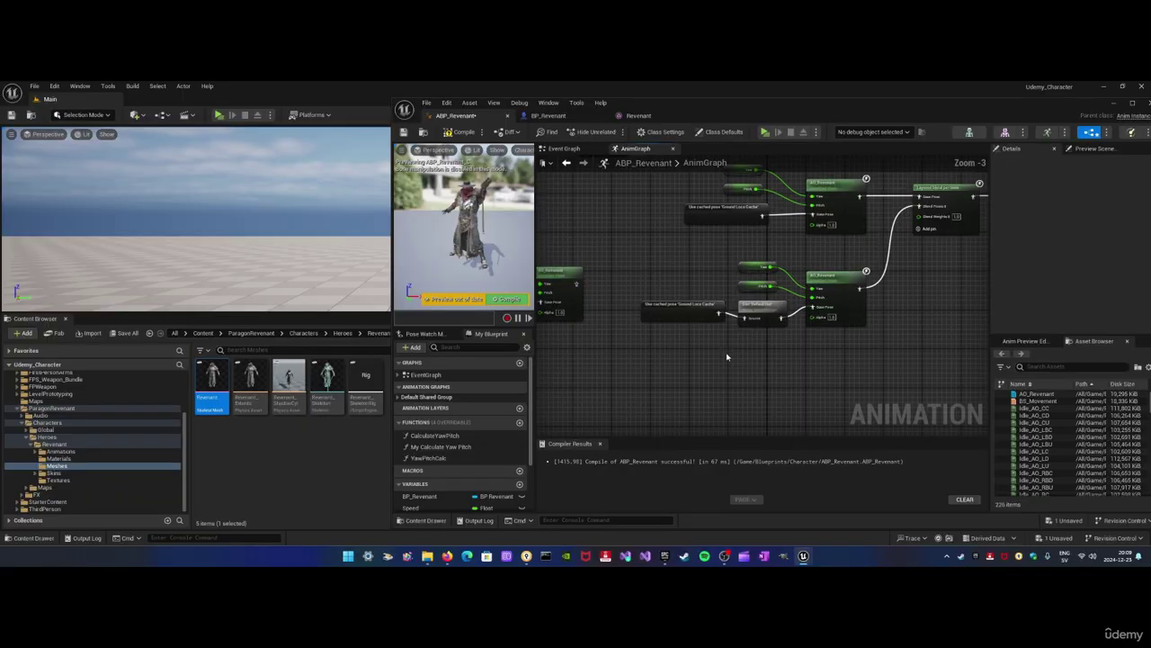
right_drag(669, 295, 692, 321)
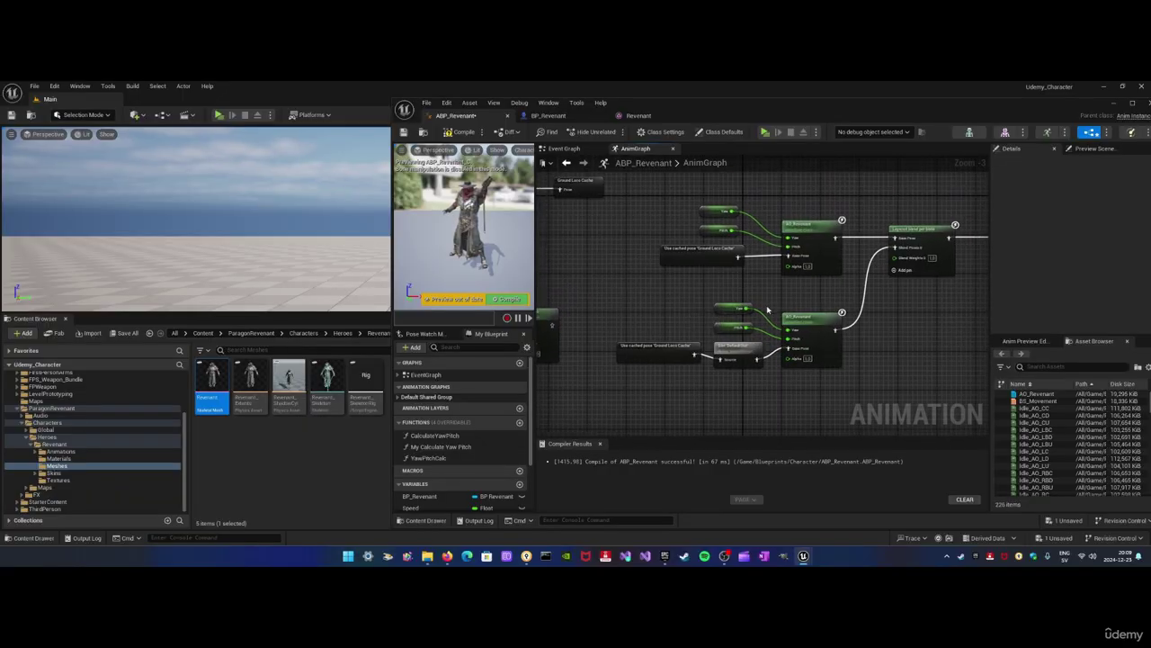
right_drag(768, 310, 734, 301)
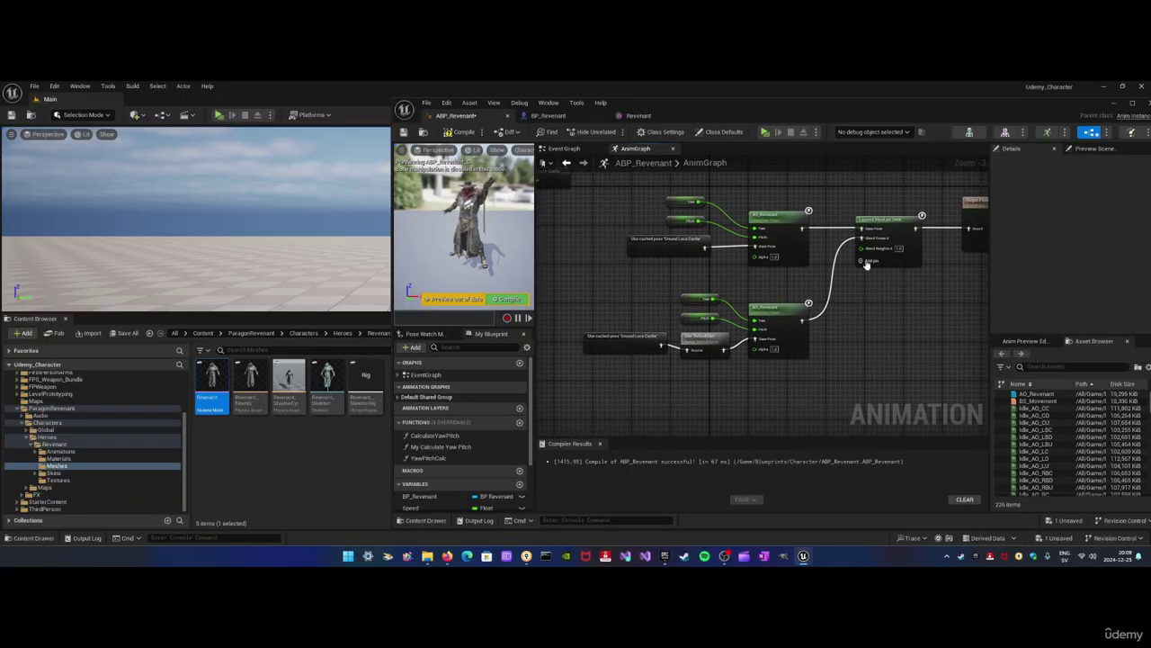
right_drag(648, 289, 832, 278)
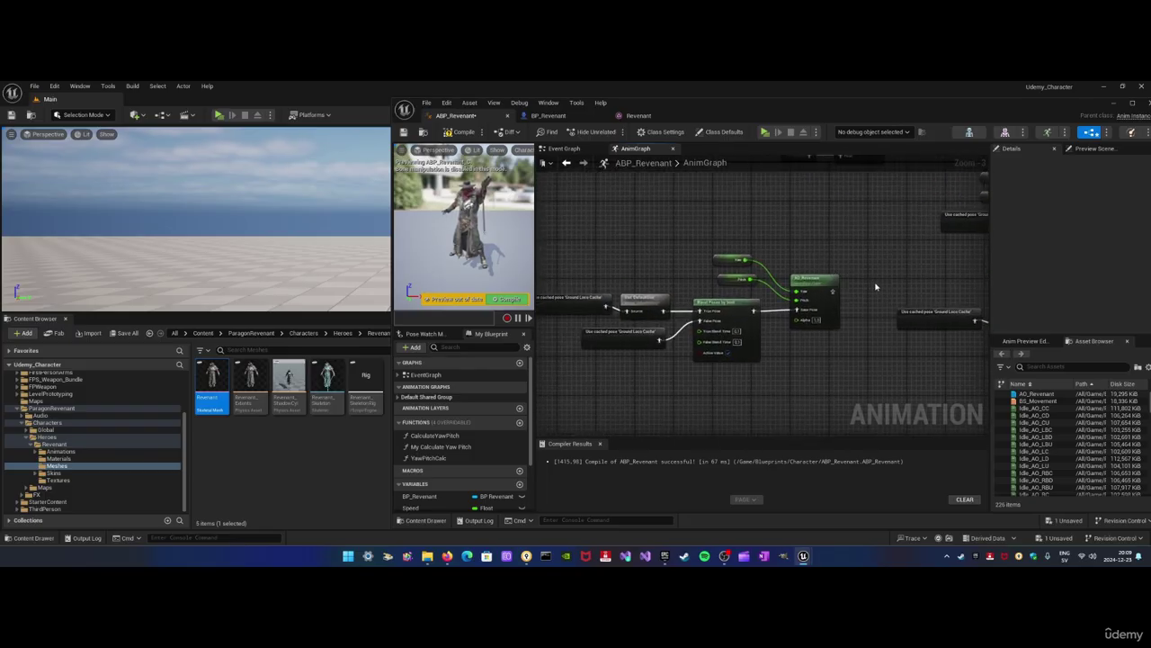
drag(862, 251, 604, 364)
right_drag(862, 341, 684, 376)
click(739, 321)
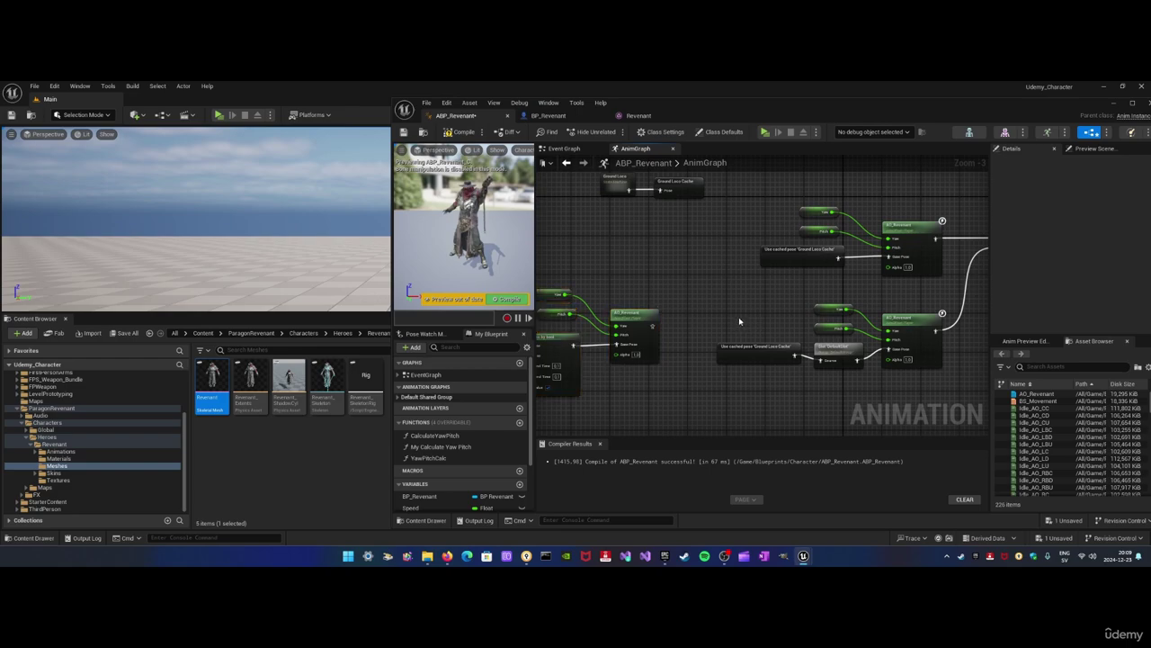
right_drag(739, 317, 688, 319)
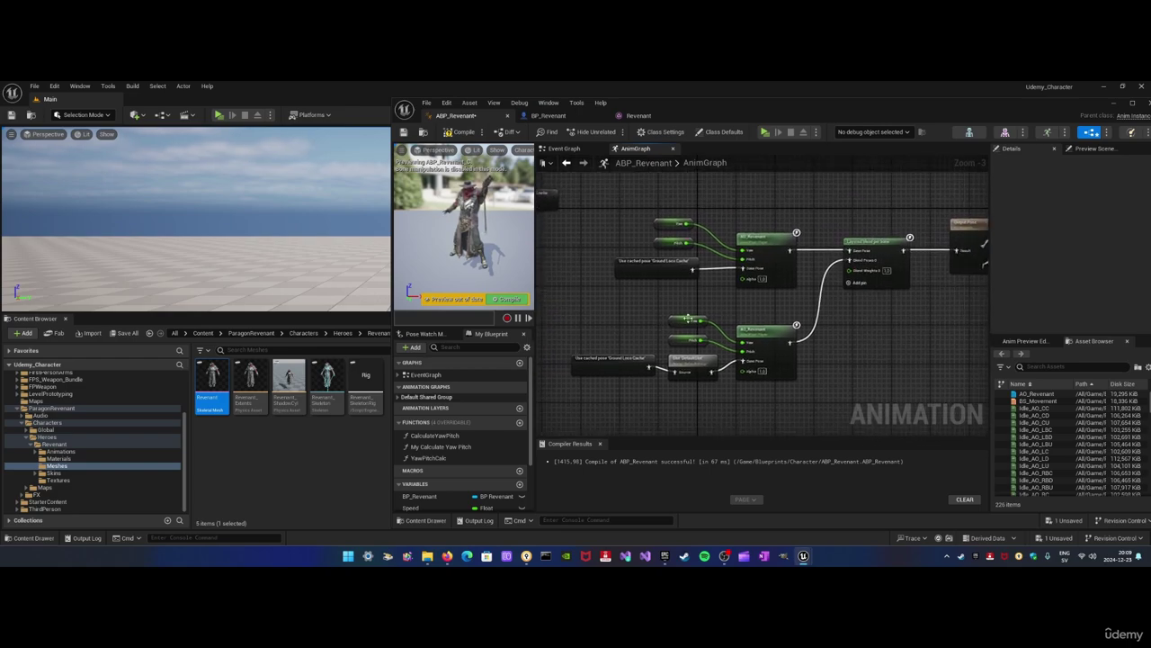
right_drag(790, 321, 758, 327)
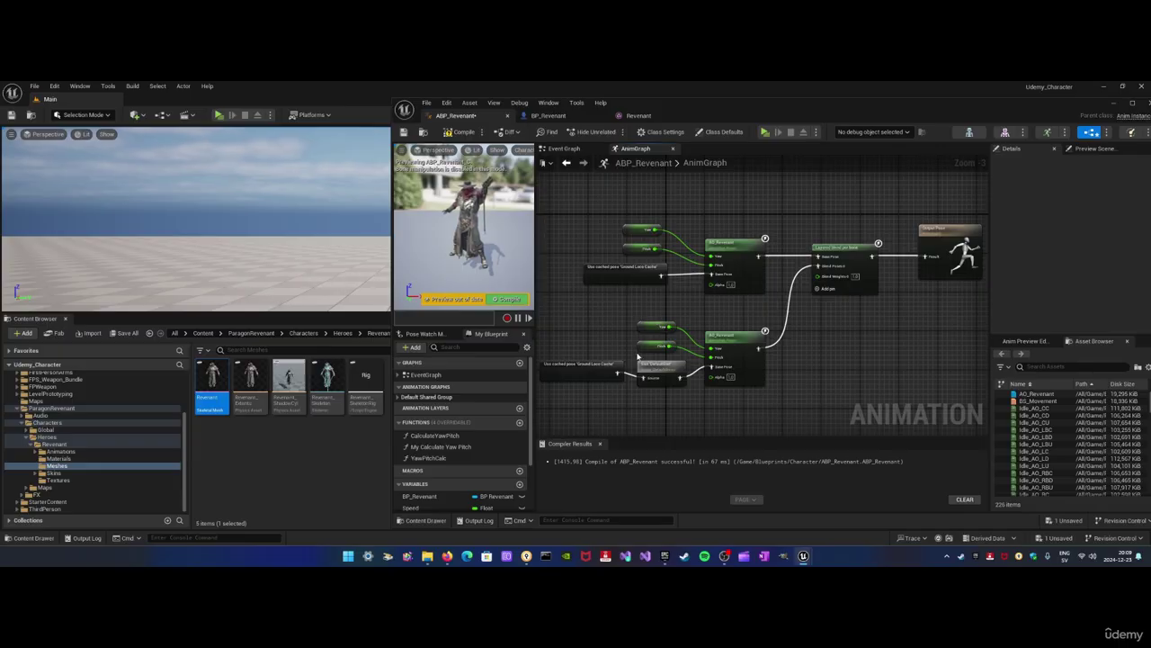
right_drag(637, 357, 853, 267)
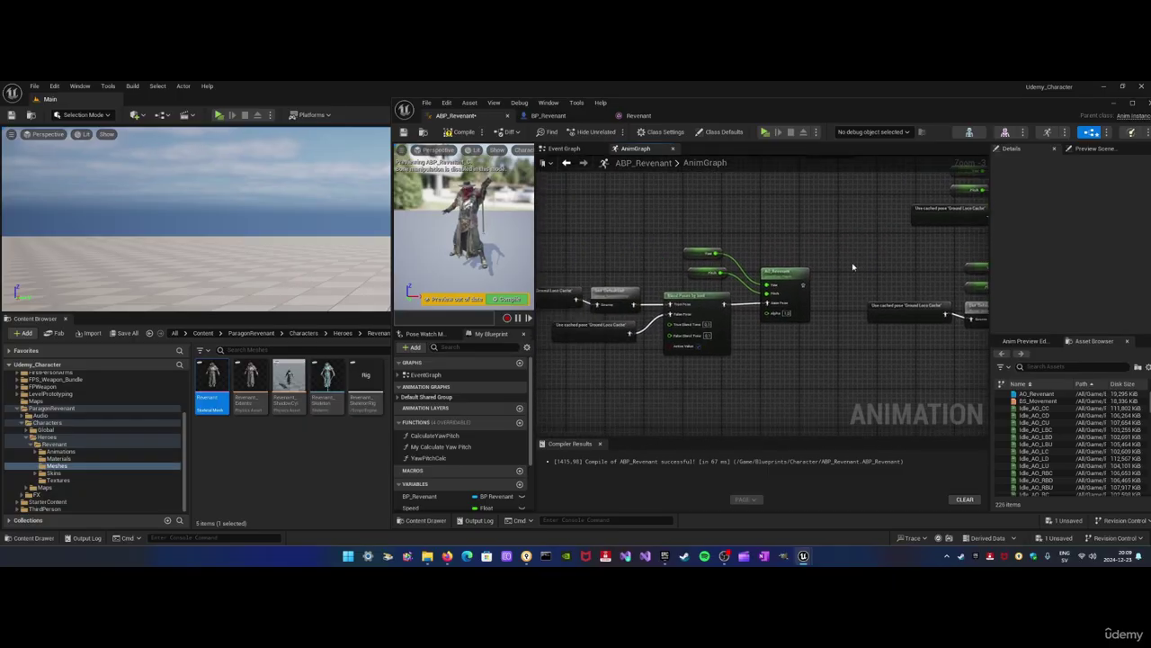
mouse_move(754, 351)
right_down()
mouse_move(766, 341)
mouse_move(747, 359)
mouse_move(789, 355)
mouse_move(741, 335)
right_up()
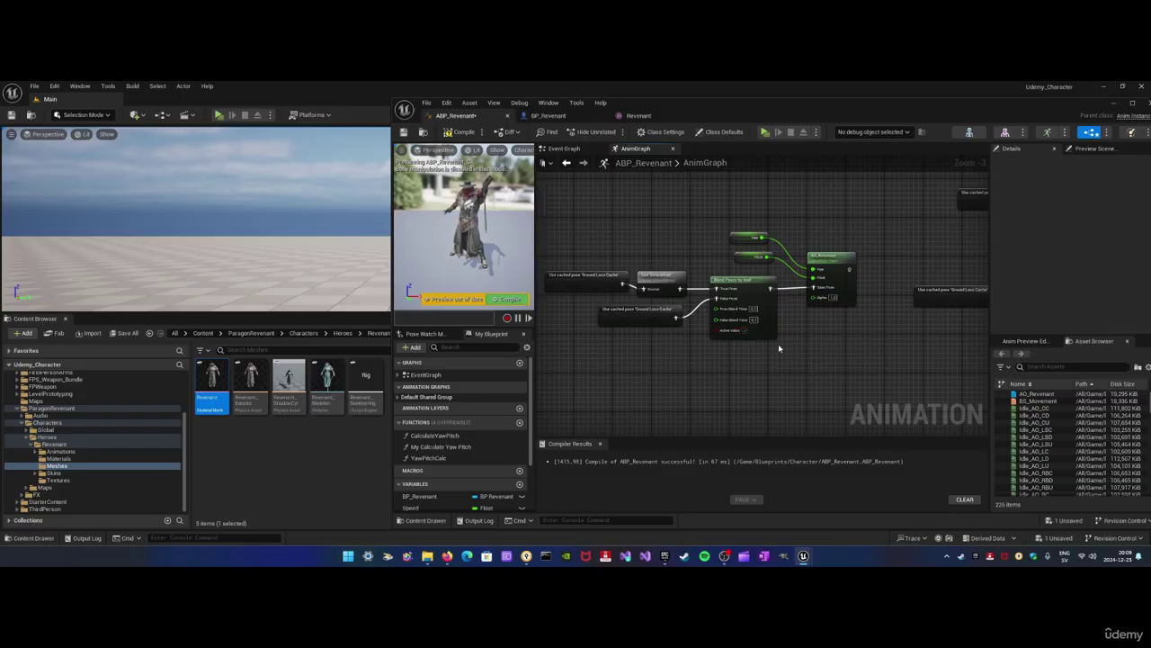
drag(849, 232, 667, 339)
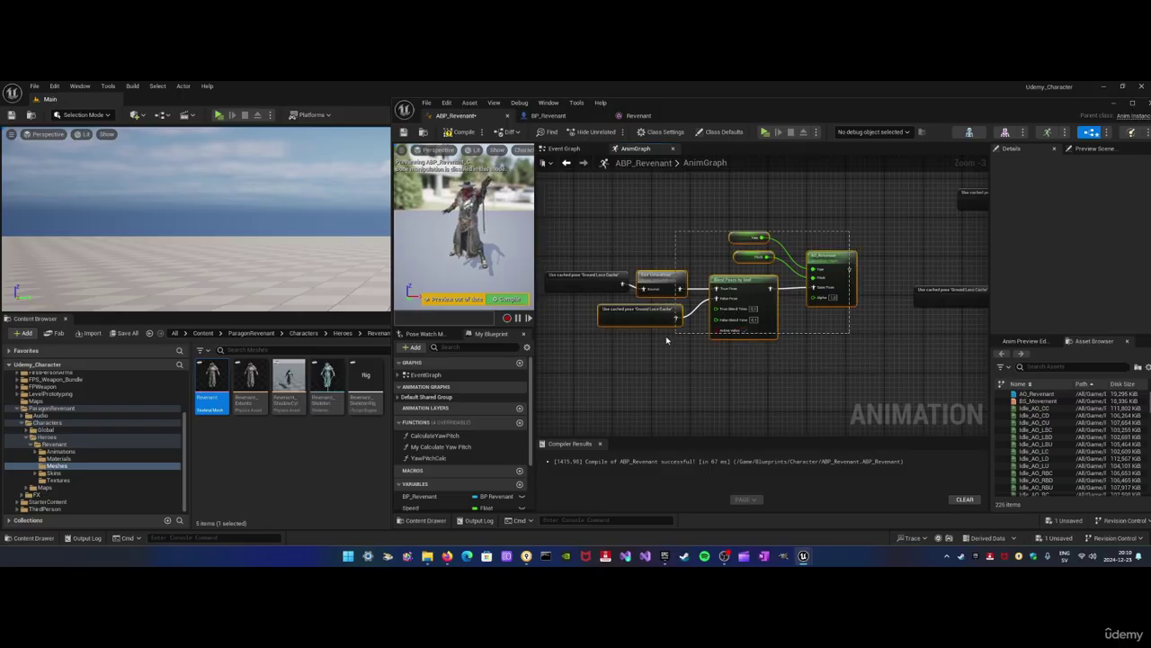
drag(602, 356, 604, 356)
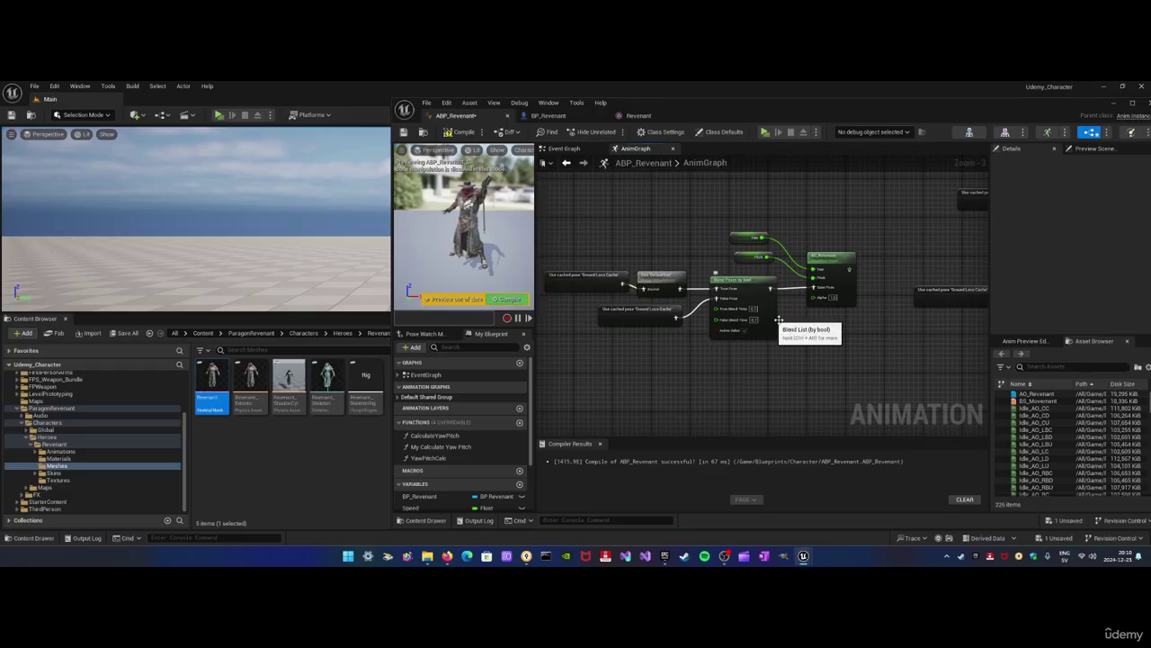
right_drag(823, 334, 823, 250)
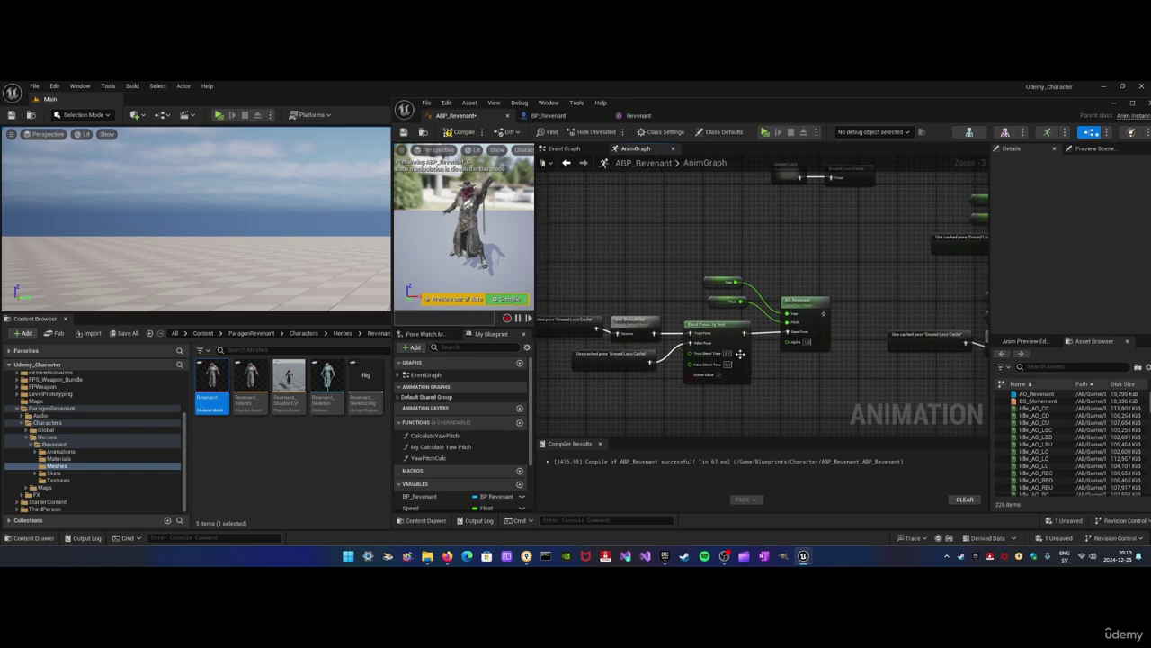
scroll(678, 347, up, 1)
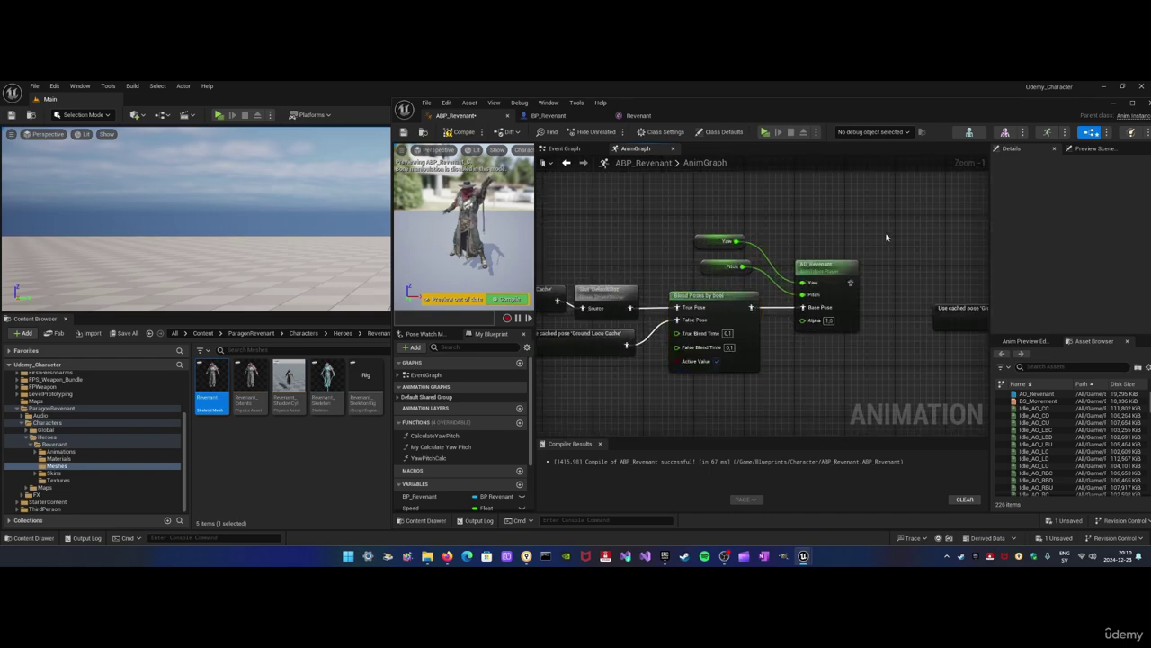
Compile the animation blueprint and check the settings of the DefaultSlot node in the lower AO_Revenant chain
right_drag(891, 239, 597, 319)
click(509, 299)
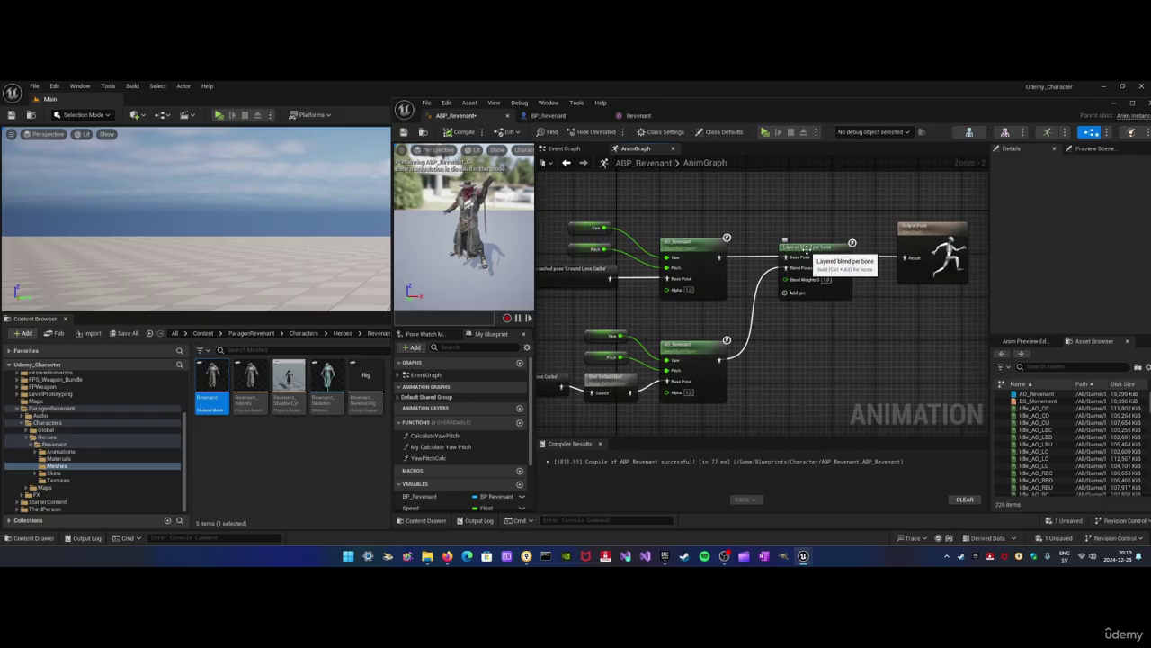
right_drag(767, 313, 844, 301)
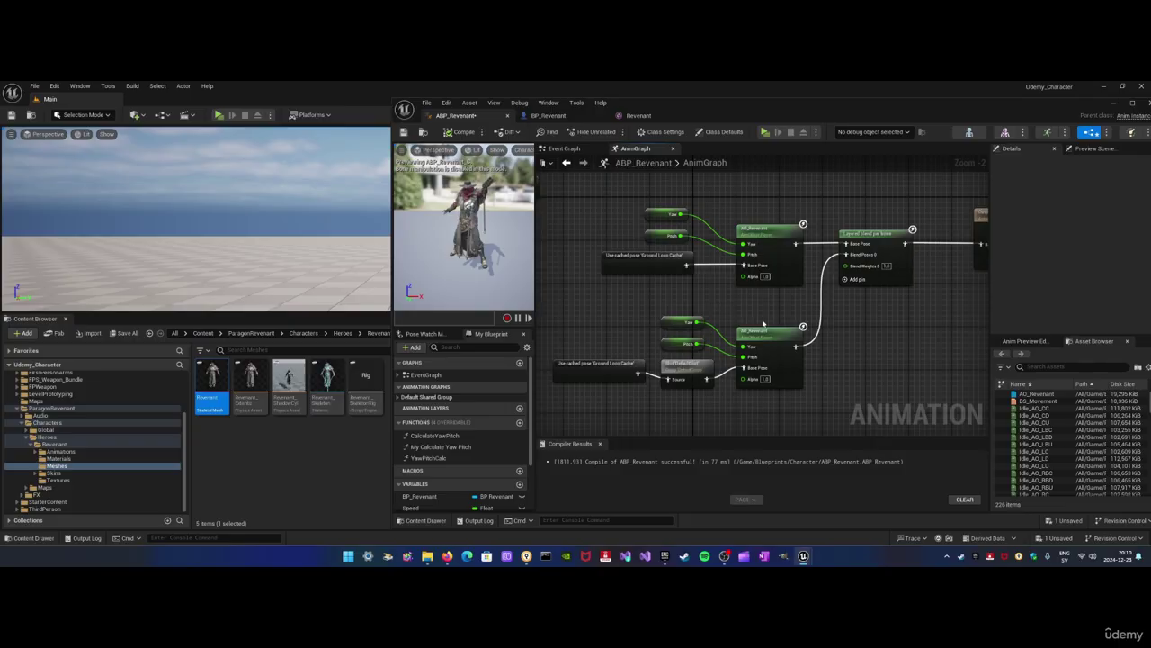
right_drag(895, 319, 872, 319)
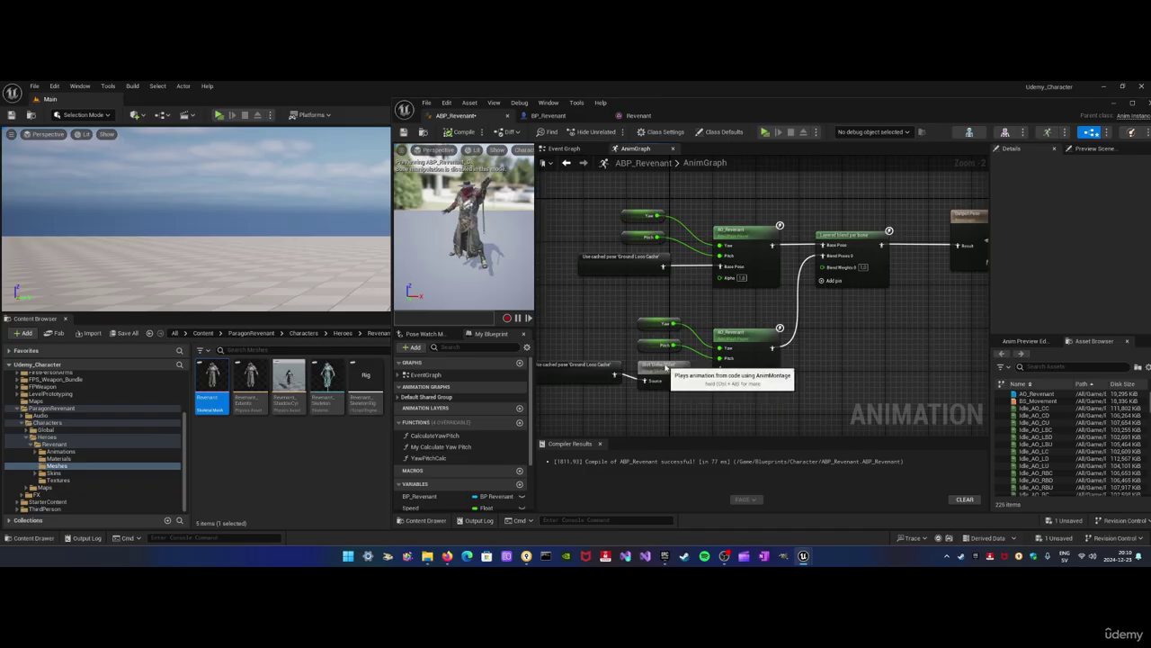
click(674, 364)
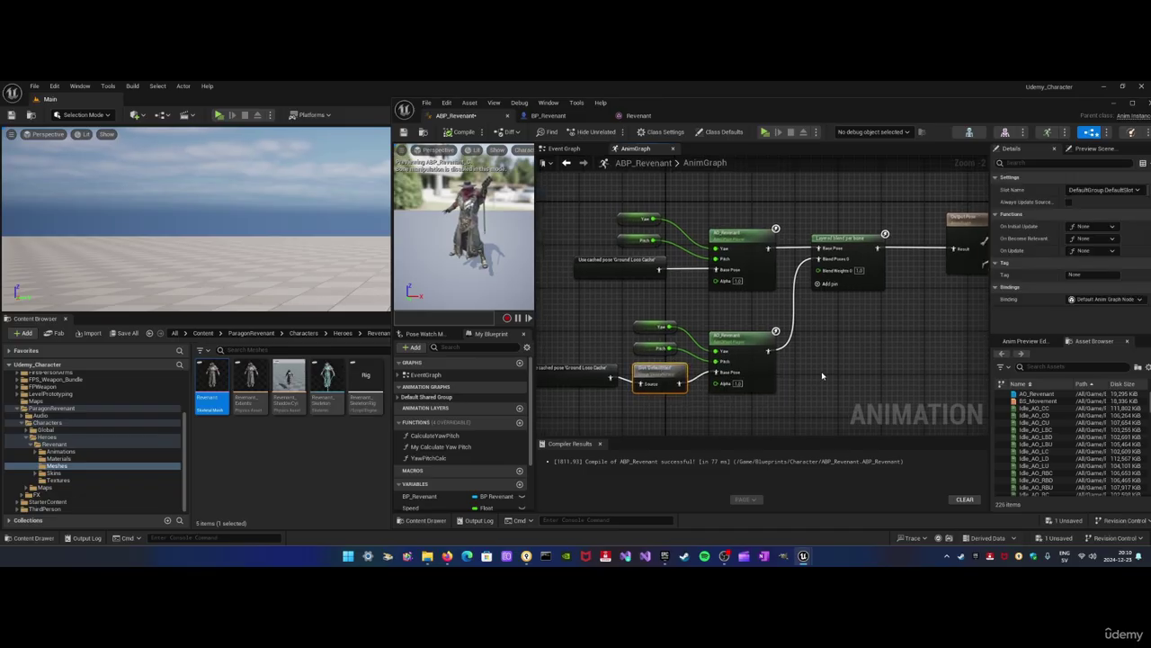
click(821, 376)
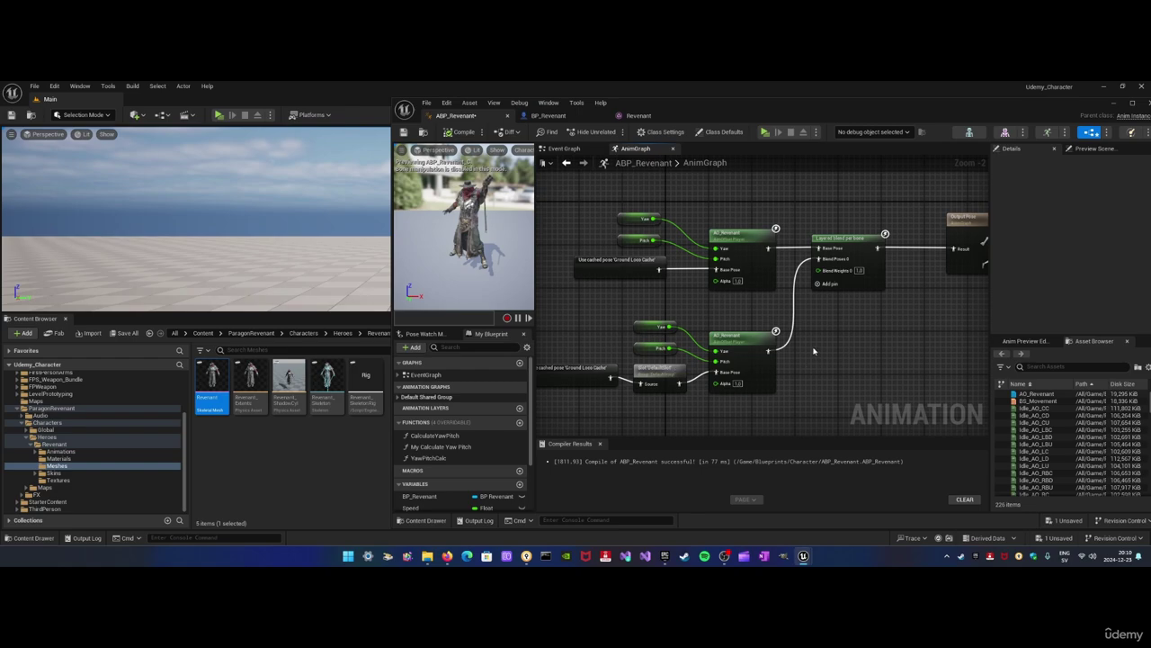
Cut DefaultSlot out of the lower chain and connect its Ground Loco cached pose directly to AO_Revenant's Base Pose
click(669, 372)
key(Delete)
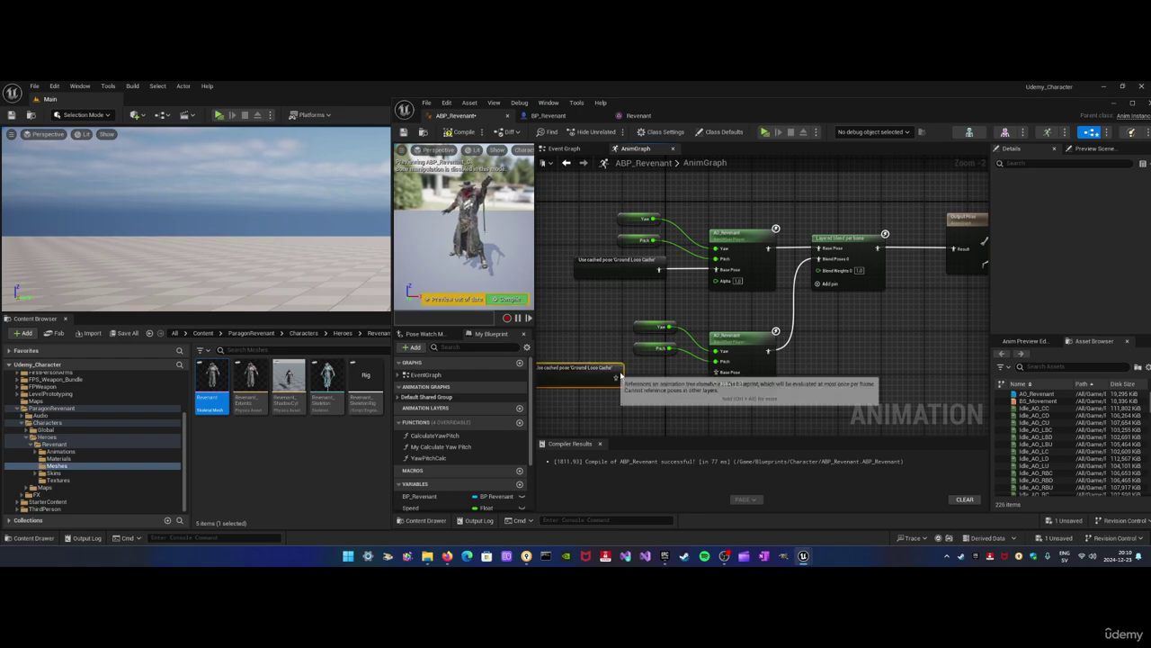
drag(600, 374, 661, 377)
click(667, 380)
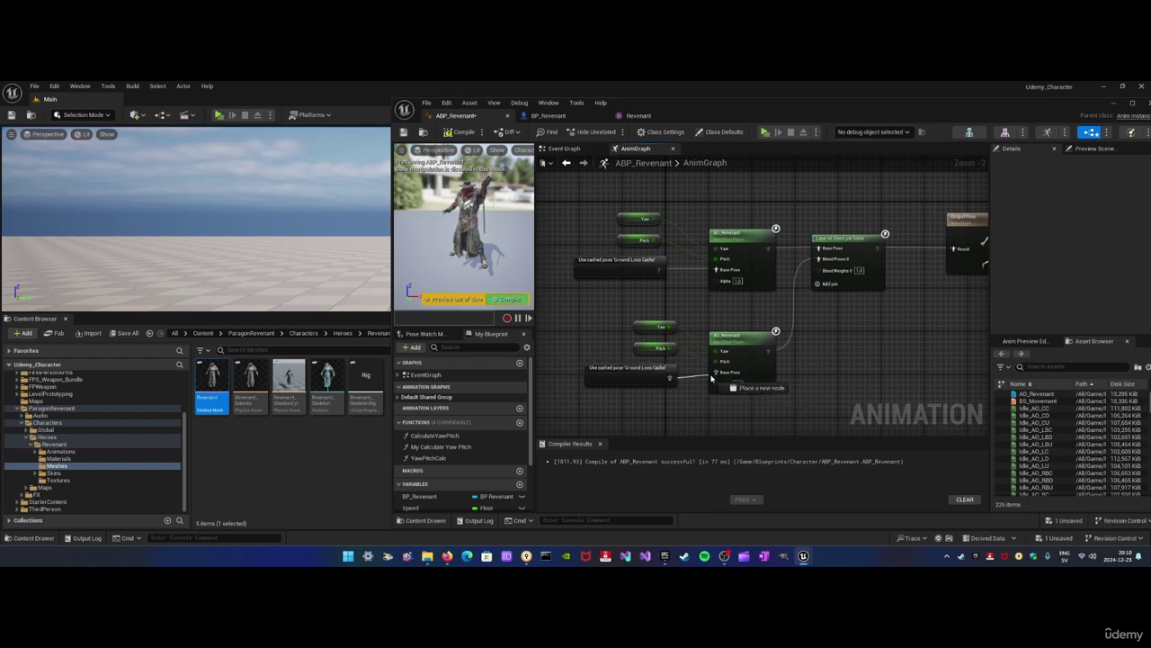
Paste DefaultSlot after the lower AO_Revenant and wire it between that aim offset and Blend Poses 0 of Layered blend per bone
key(ctrl+v)
drag(859, 355, 818, 259)
drag(837, 335, 816, 341)
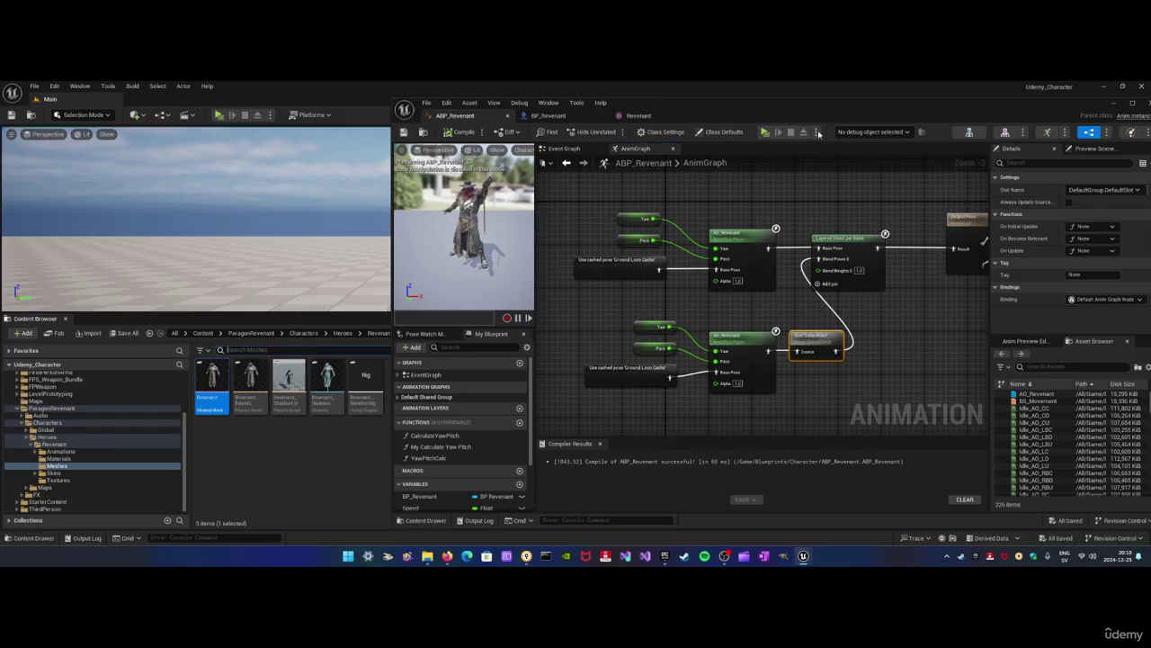
Play-test the character with DefaultSlot placed after the lower AO_Revenant aim offset
mouse_move(792, 192)
right_down()
mouse_move(777, 195)
mouse_move(795, 195)
right_up()
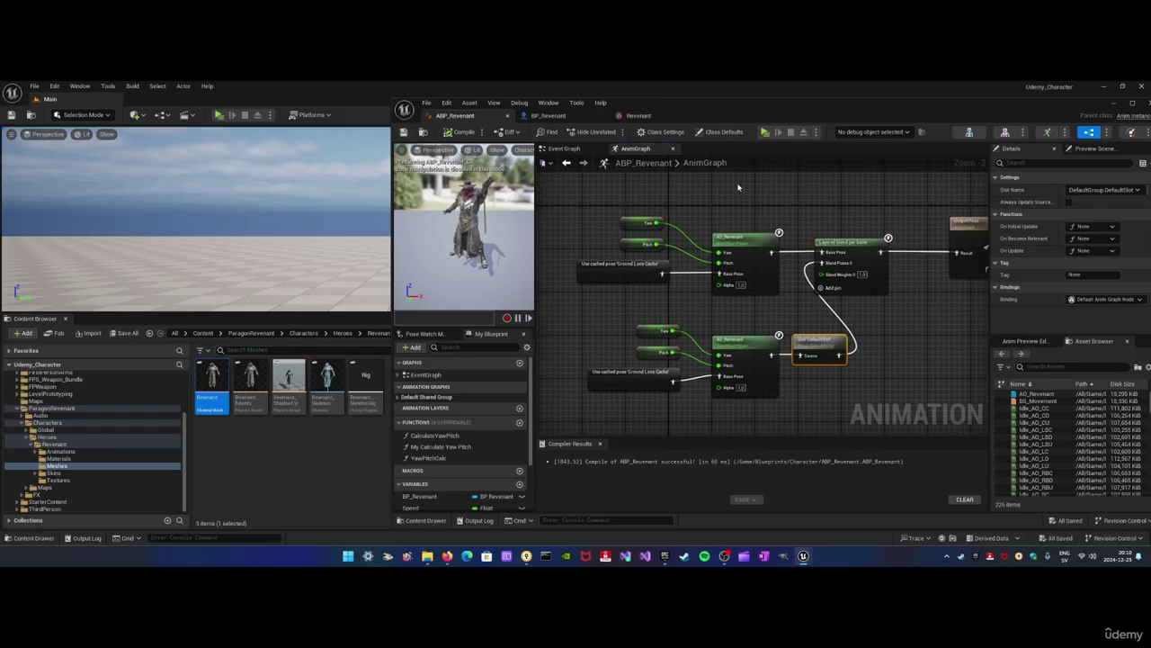
click(765, 131)
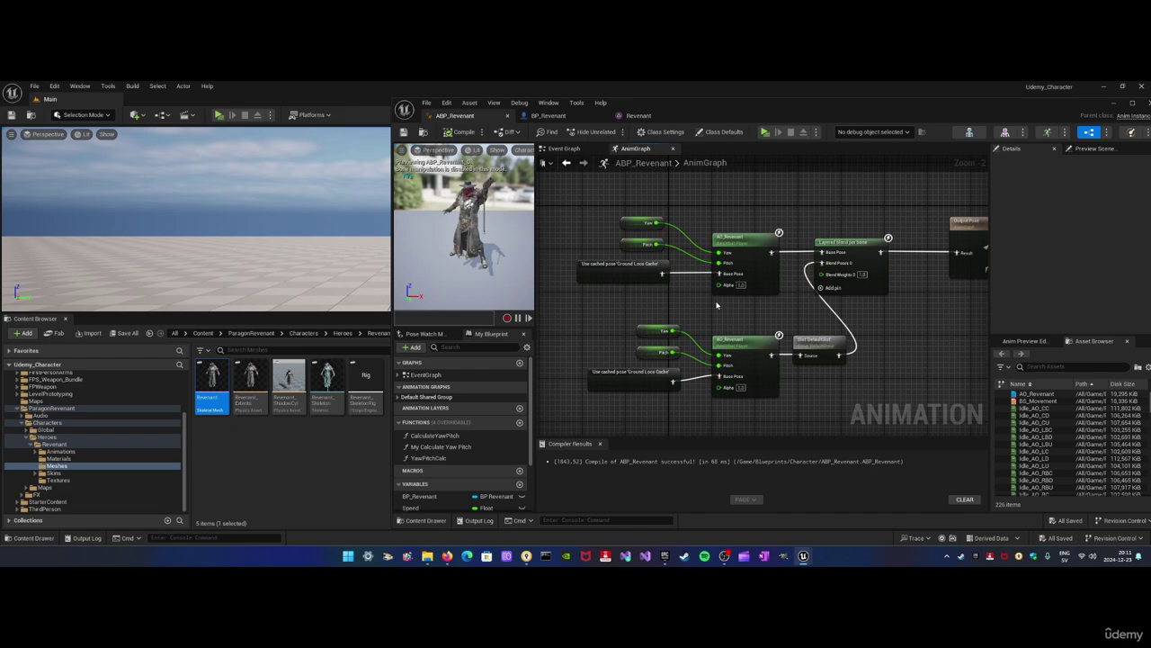
right_drag(717, 306, 712, 288)
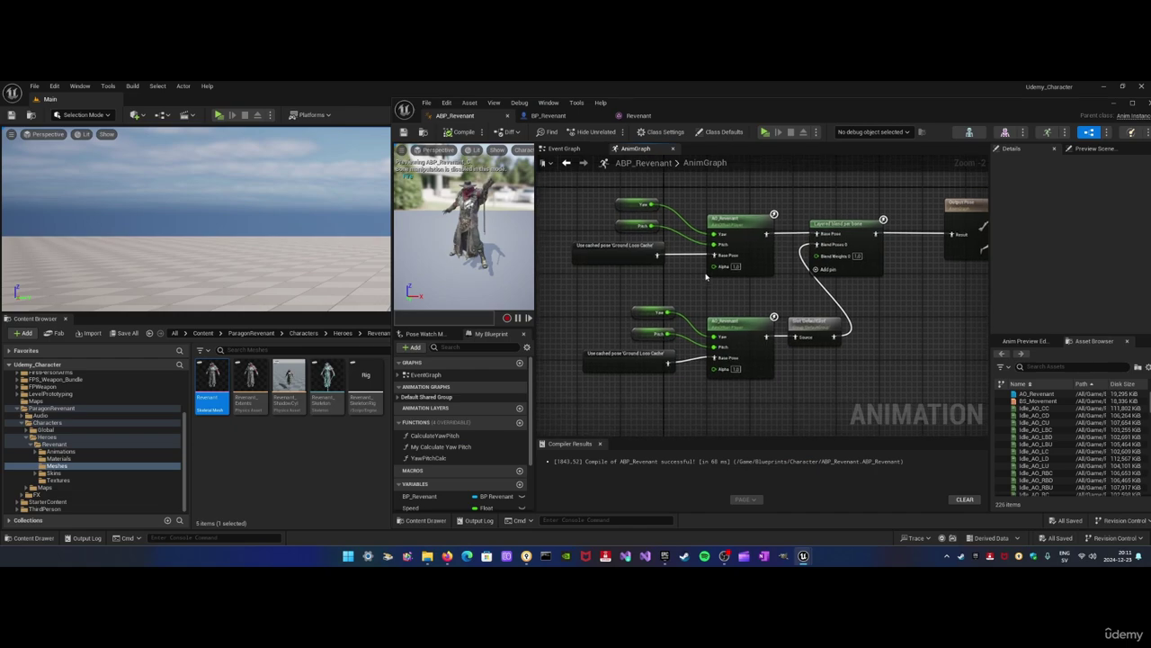
Shift Layered blend per bone slightly away from the AO_Revenant and DefaultSlot nodes to widen the spacing
click(739, 247)
drag(867, 269, 883, 268)
click(814, 305)
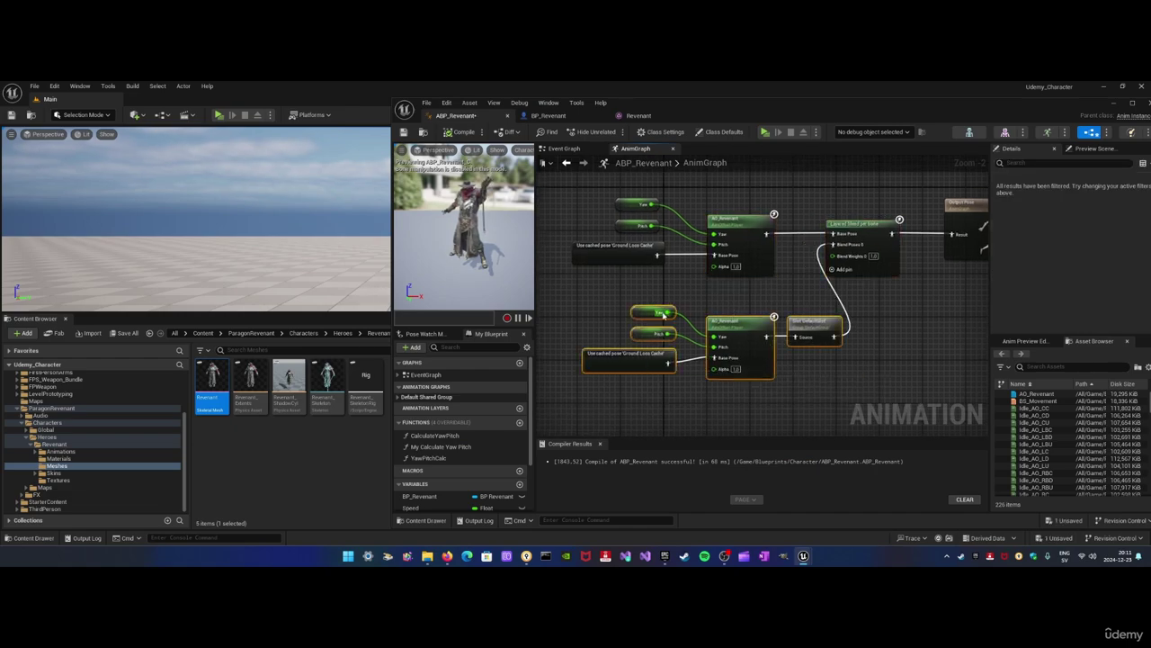
Delete the unused Blend Poses by bool chain with its AO_Revenant, Yaw, Pitch, DefaultSlot and cached pose nodes
right_drag(640, 302, 821, 247)
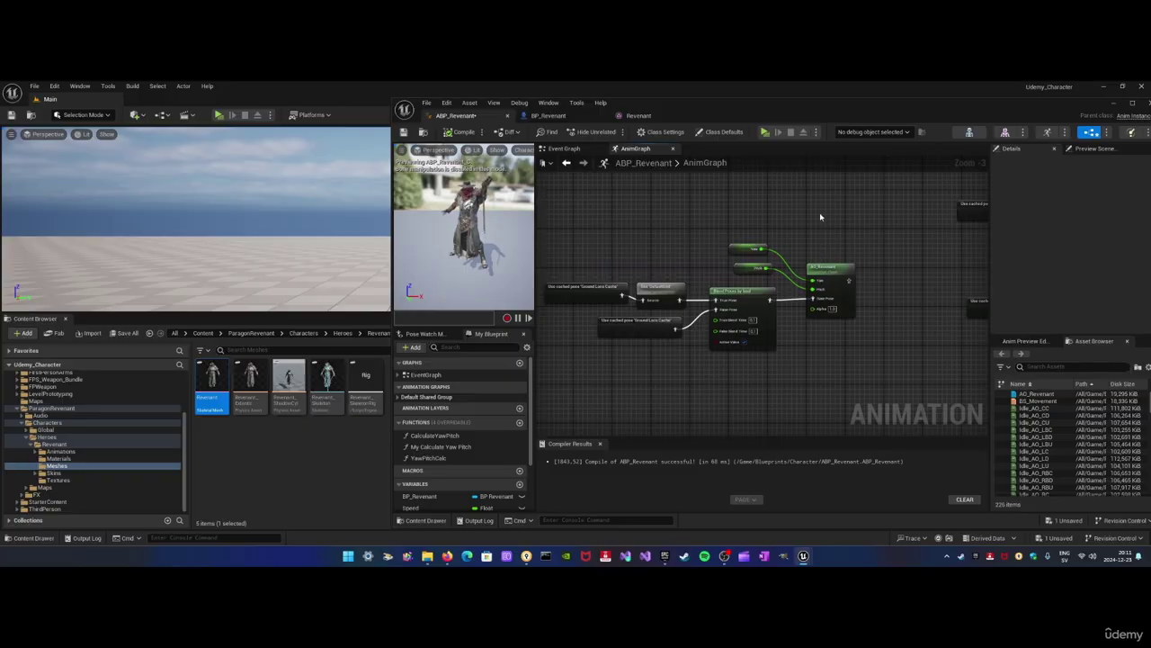
mouse_move(866, 215)
right_down()
mouse_move(848, 226)
mouse_move(835, 297)
mouse_move(854, 225)
right_up()
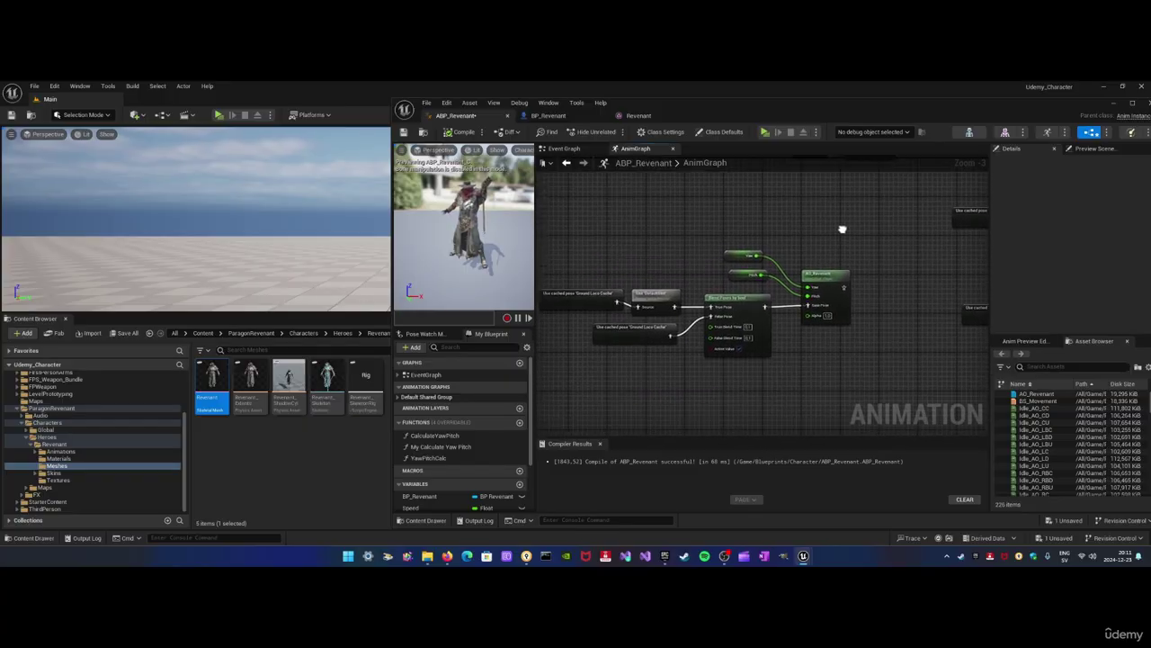
drag(854, 224, 695, 320)
drag(602, 356, 602, 356)
key(Delete)
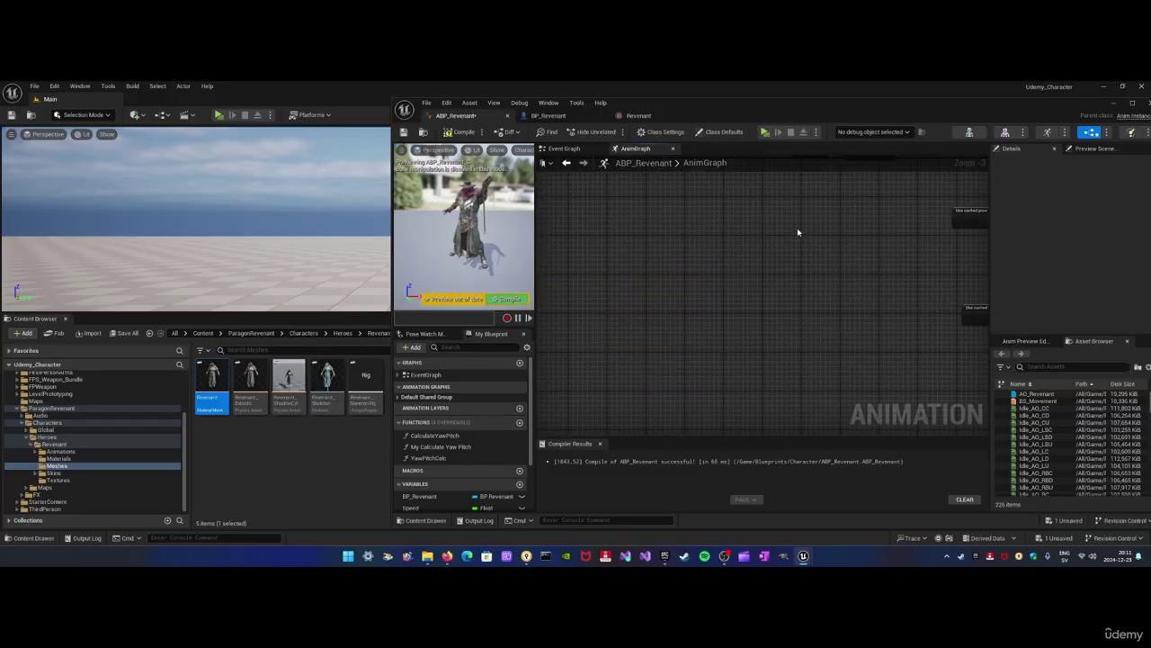
Copy the upper AO_Revenant with its Yaw, Pitch and Ground Loco cached pose into the empty area below Ground Loco Cache
right_drag(797, 233, 702, 290)
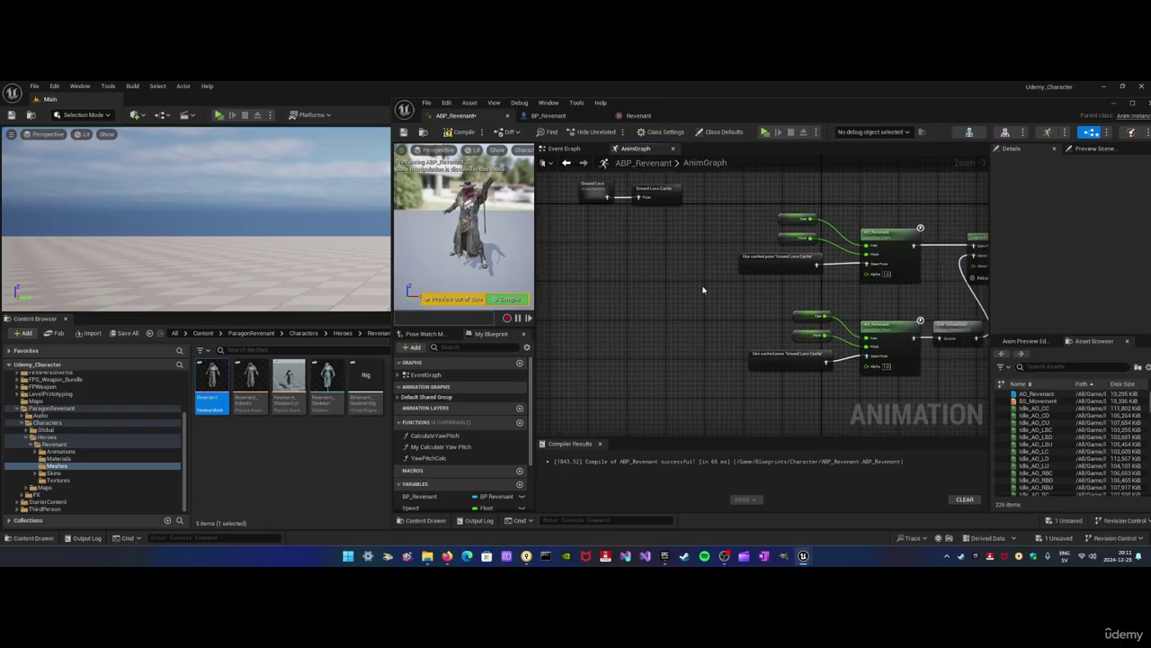
drag(761, 225, 868, 288)
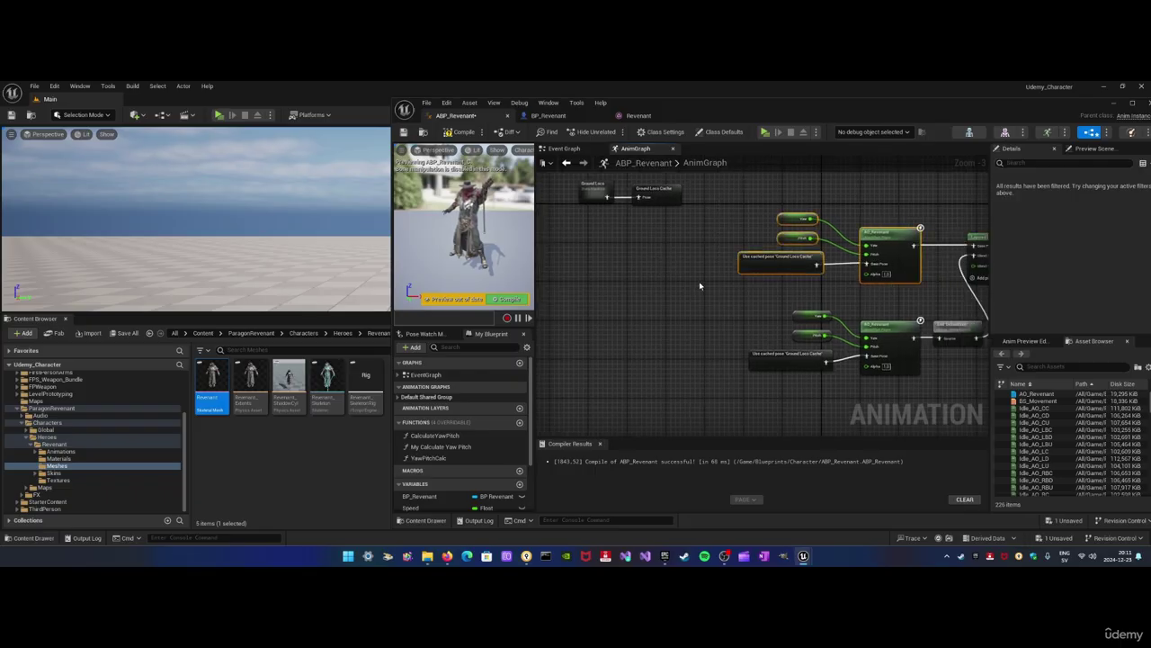
right_drag(699, 281, 761, 288)
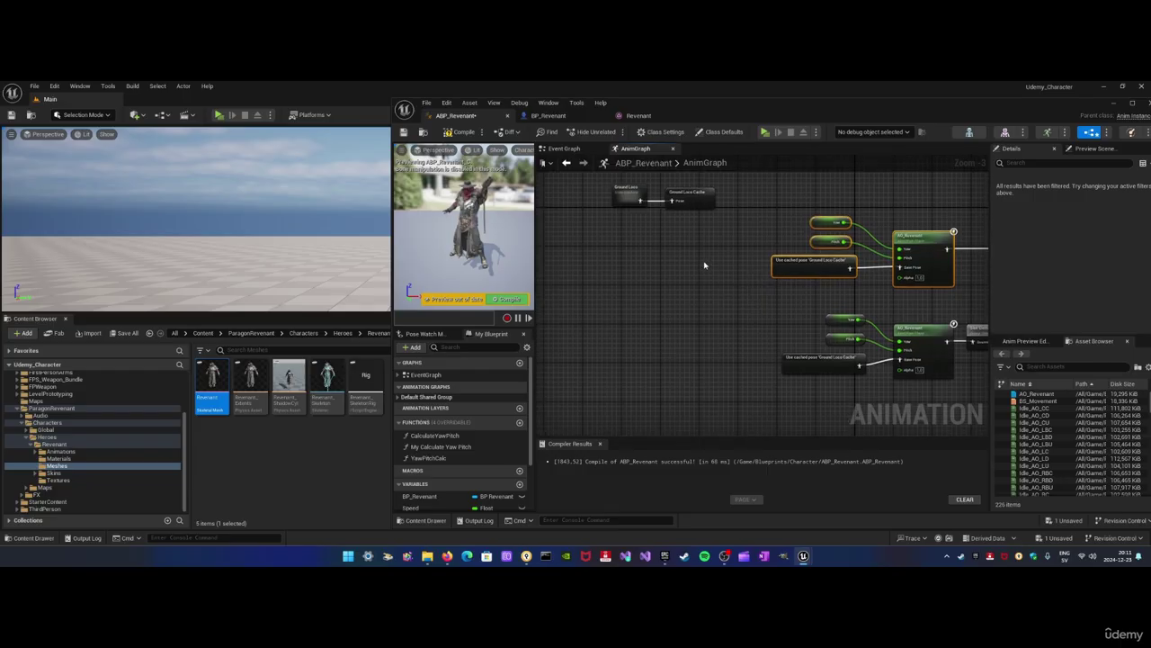
click(643, 268)
right_drag(643, 268, 661, 270)
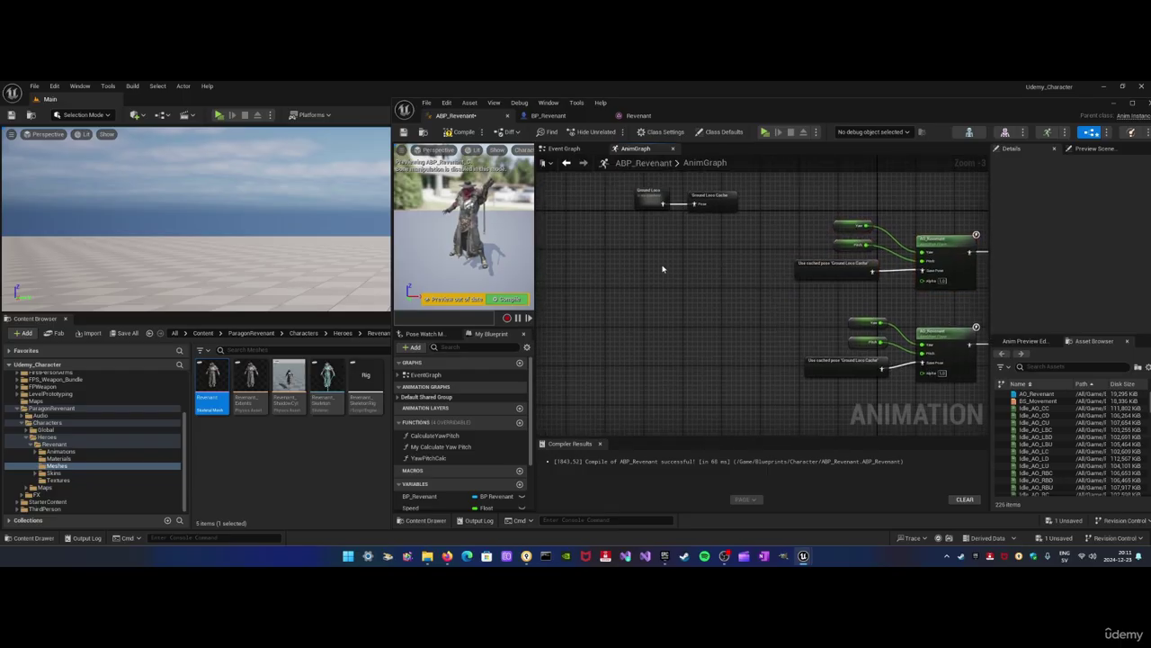
key(ctrl+v)
click(733, 251)
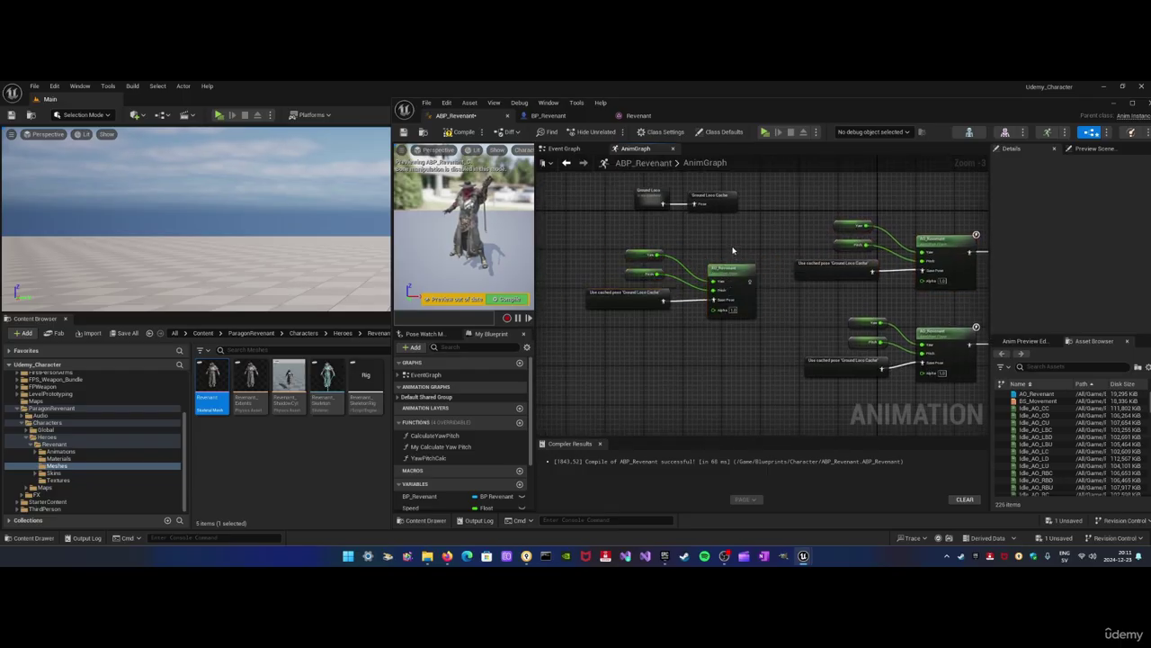
Move the copied AO_Revenant group farther from the original chains to free space after its output
right_drag(733, 251, 723, 250)
drag(729, 246, 646, 297)
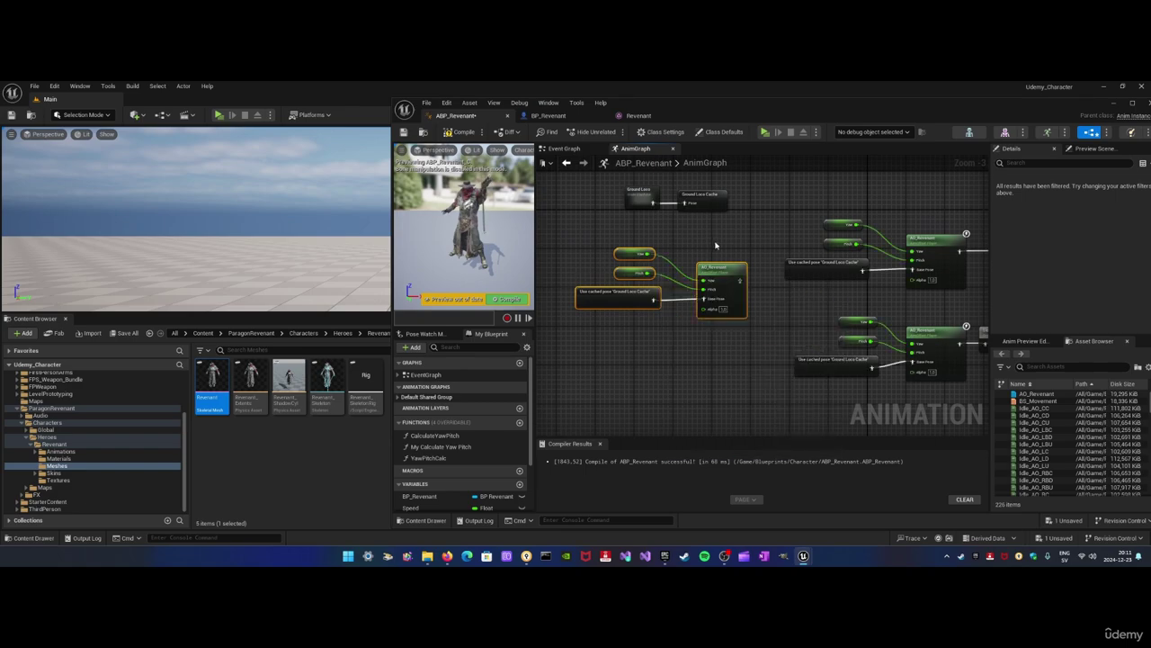
drag(727, 269, 670, 268)
Feed the copied AO_Revenant's output pose into a new saved cached pose node
right_drag(699, 265, 739, 274)
click(710, 264)
drag(716, 276, 752, 295)
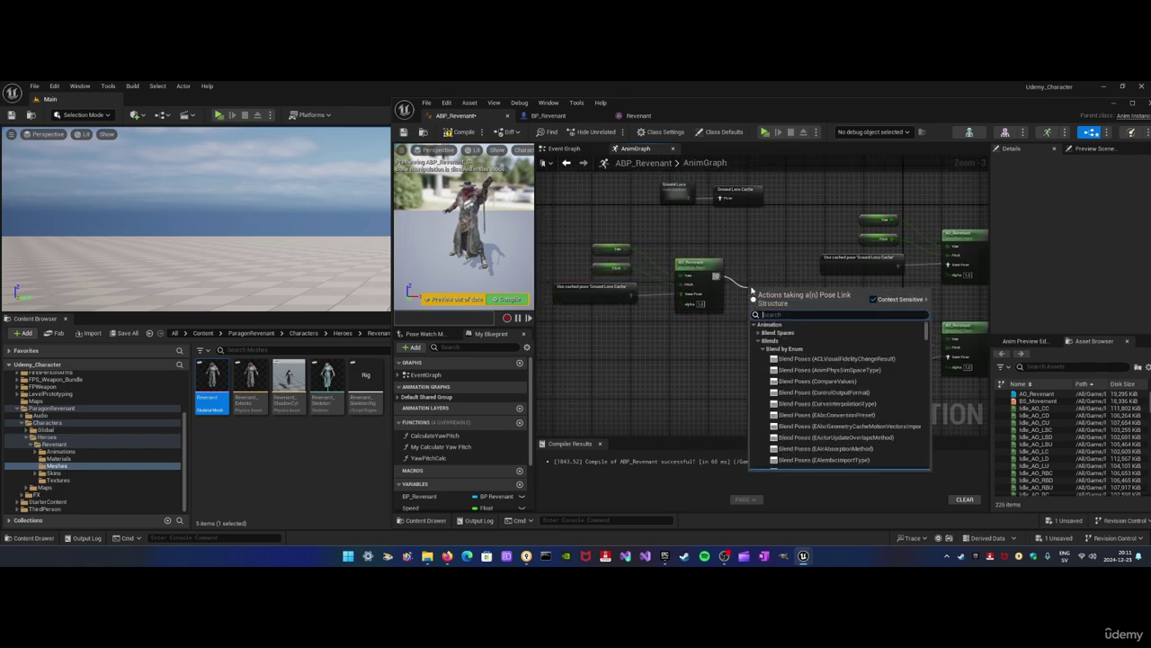
text(cache)
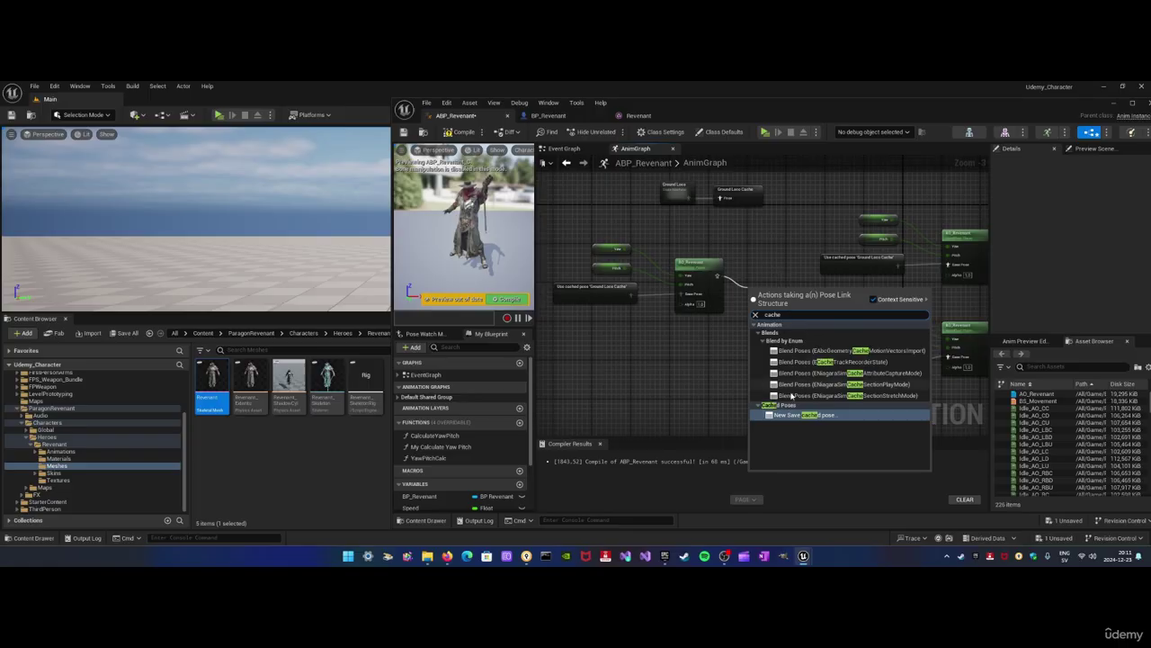
click(792, 404)
Name the new cached pose GroundLoco_AimOffset and line its node up beside the copied AO_Revenant
text(Edi)
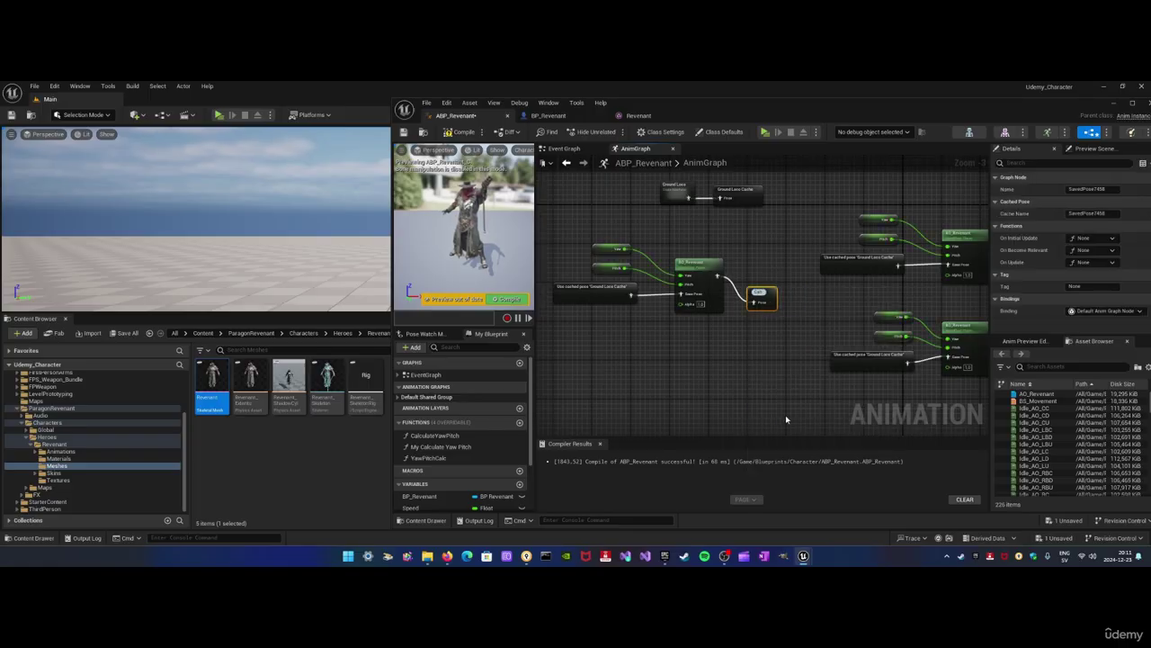
key(BackSpace)
key(BackSpace)
key(BackSpace)
text(GroundLocoCa)
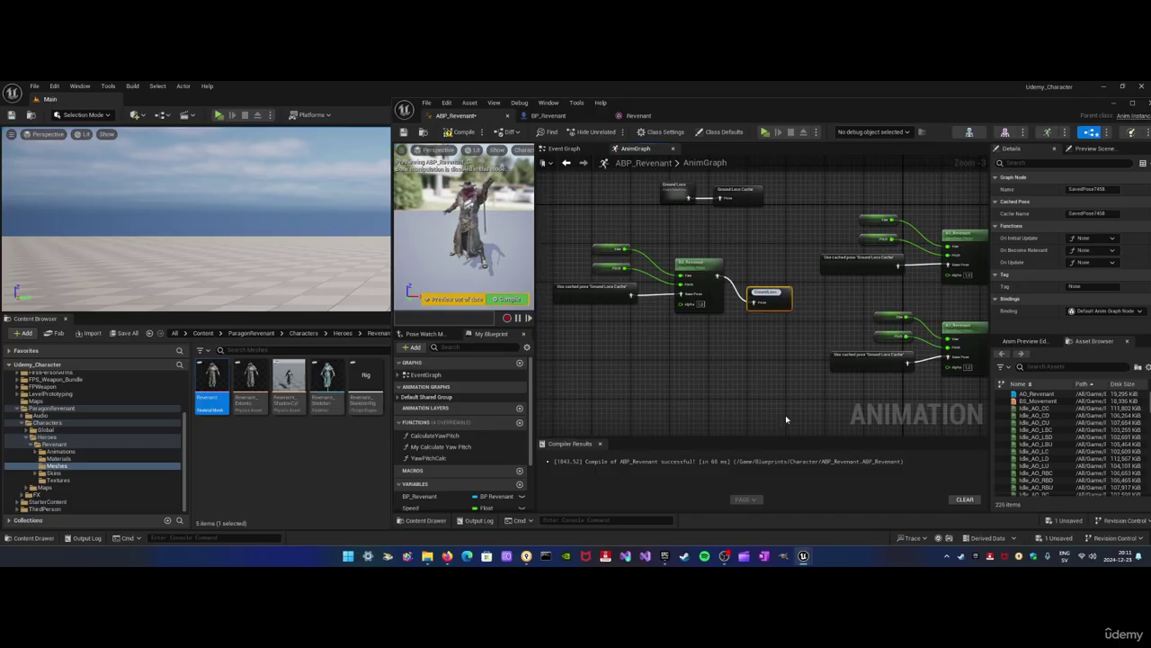
text(che+AO)
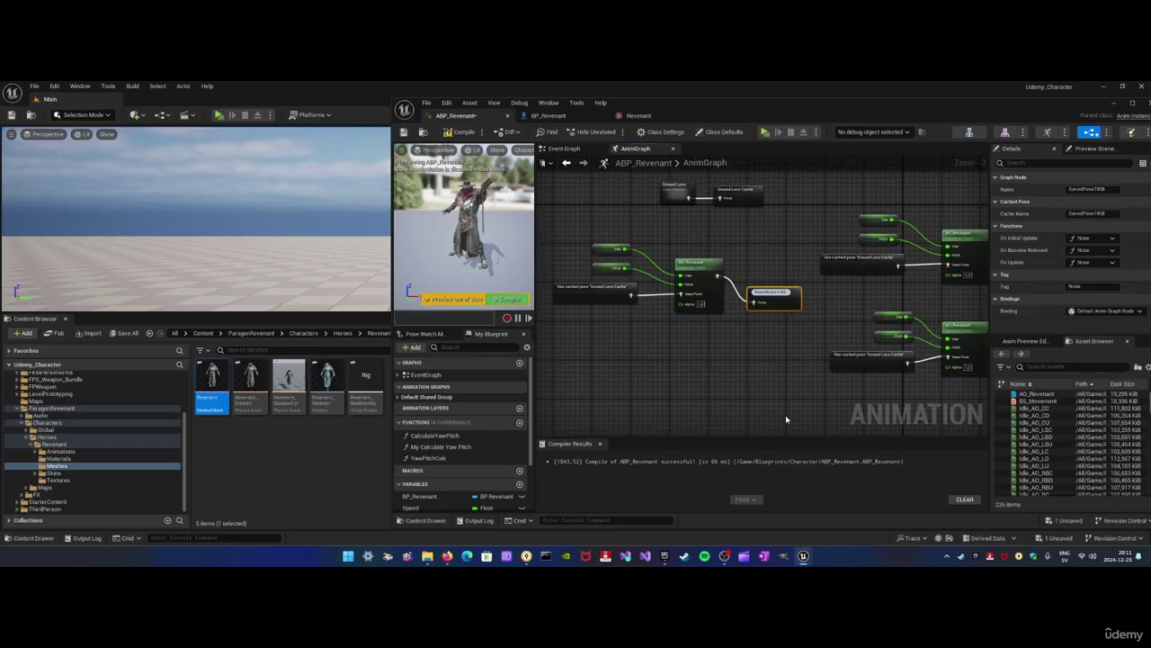
key(BackSpace)
key(BackSpace)
key(BackSpace)
key(BackSpace)
key(BackSpace)
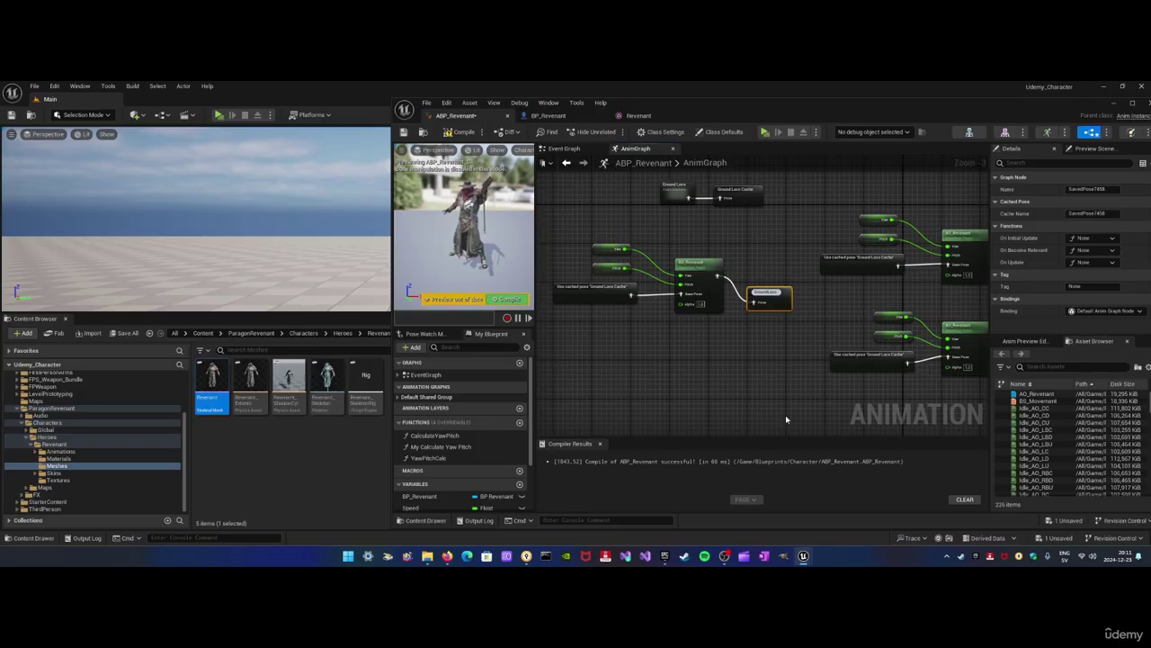
text(With AO)
key(BackSpace)
key(BackSpace)
key(BackSpace)
key(BackSpace)
key(BackSpace)
key(BackSpace)
key(BackSpace)
key(BackSpace)
text(_AimOff)
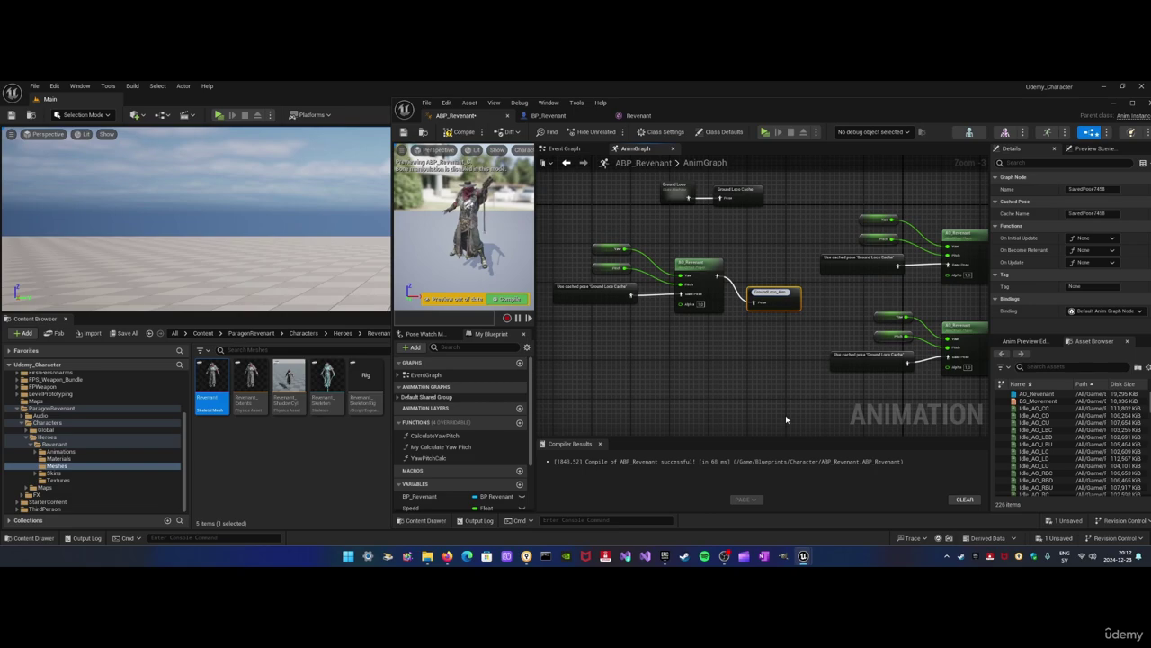
text(set)
click(751, 350)
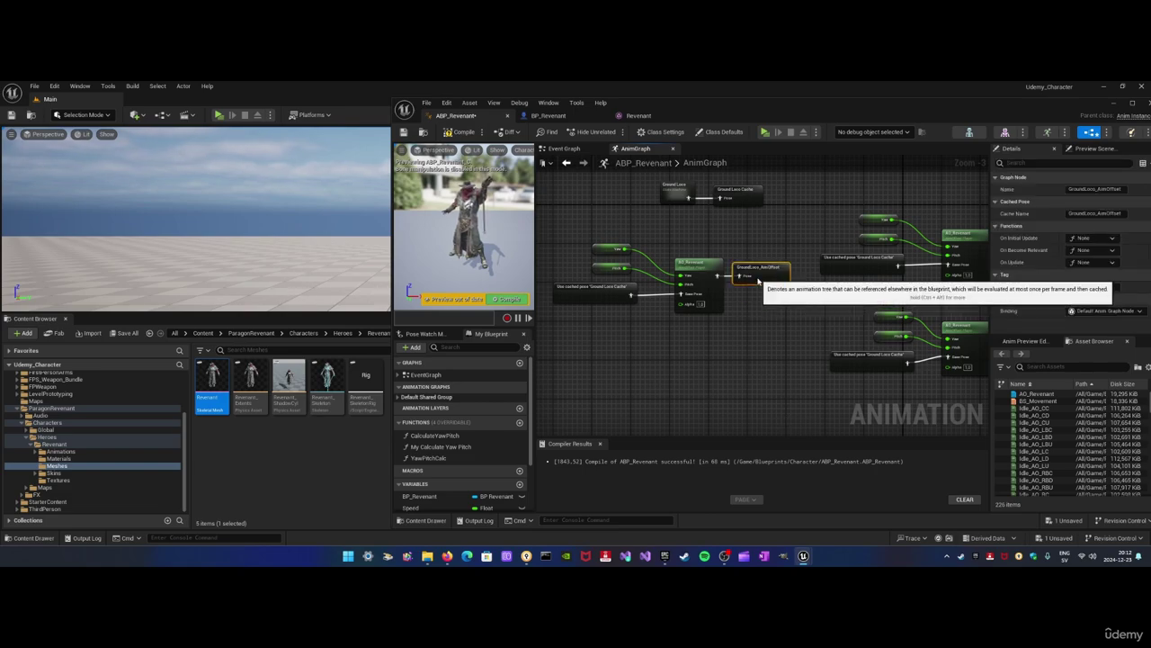
scroll(746, 287, up, 3)
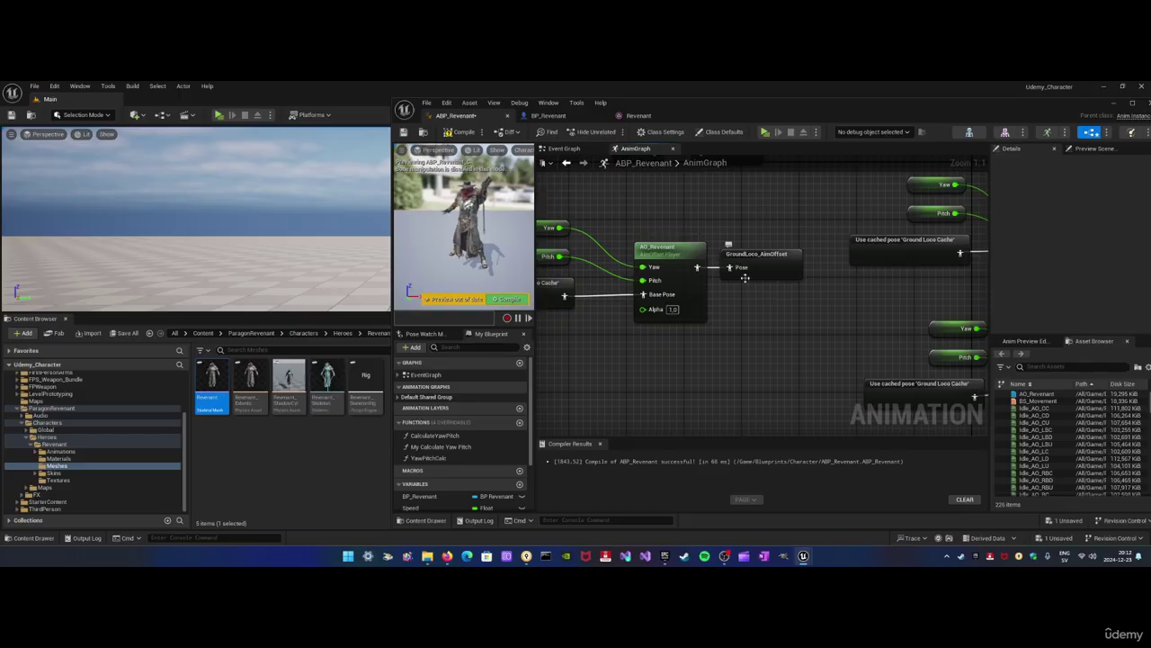
scroll(761, 274, down, 1)
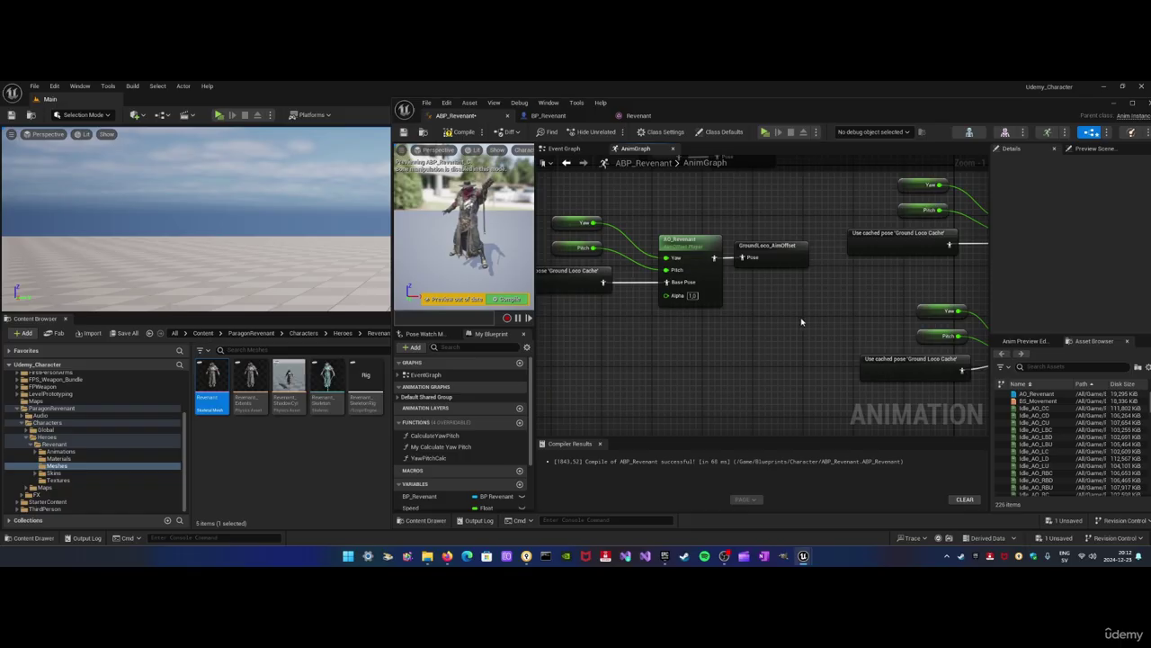
Shift the copied AO_Revenant group, including its GroundLoco_AimOffset cache node, slightly farther from the original chains
scroll(799, 321, down, 1)
right_drag(796, 321, 820, 299)
scroll(725, 289, down, 1)
drag(825, 217, 585, 289)
drag(725, 270, 686, 270)
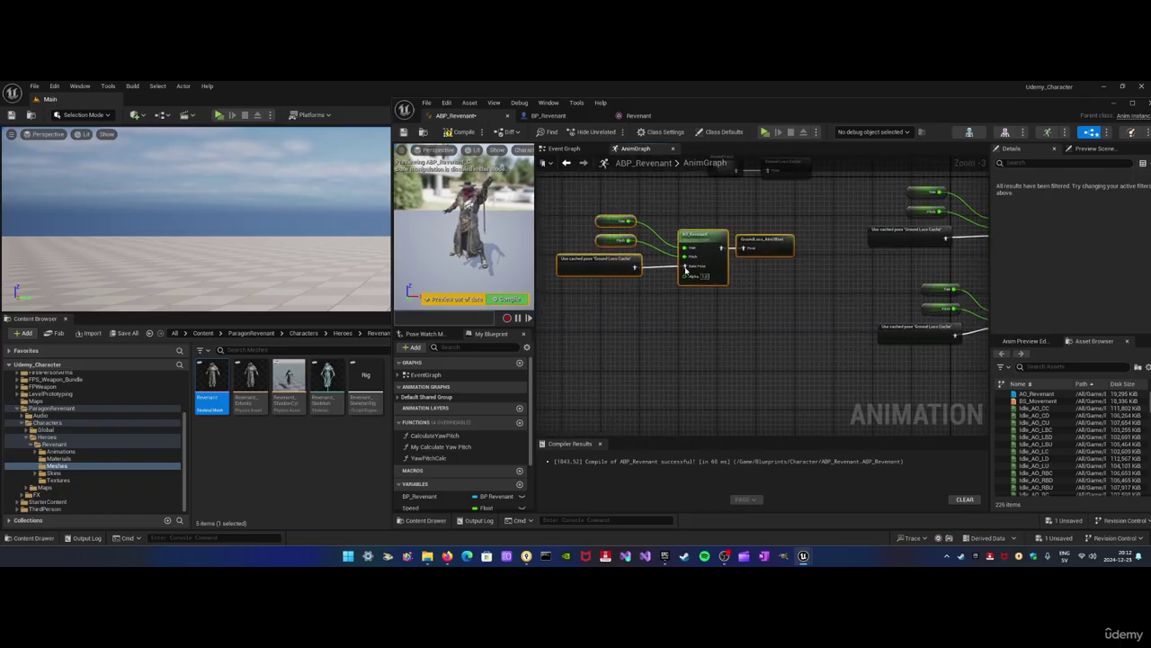
Add a Use cached pose 'GroundLoco_AimOffset' node between the two original AO_Revenant chains
click(769, 241)
right_drag(769, 241, 621, 257)
click(653, 287)
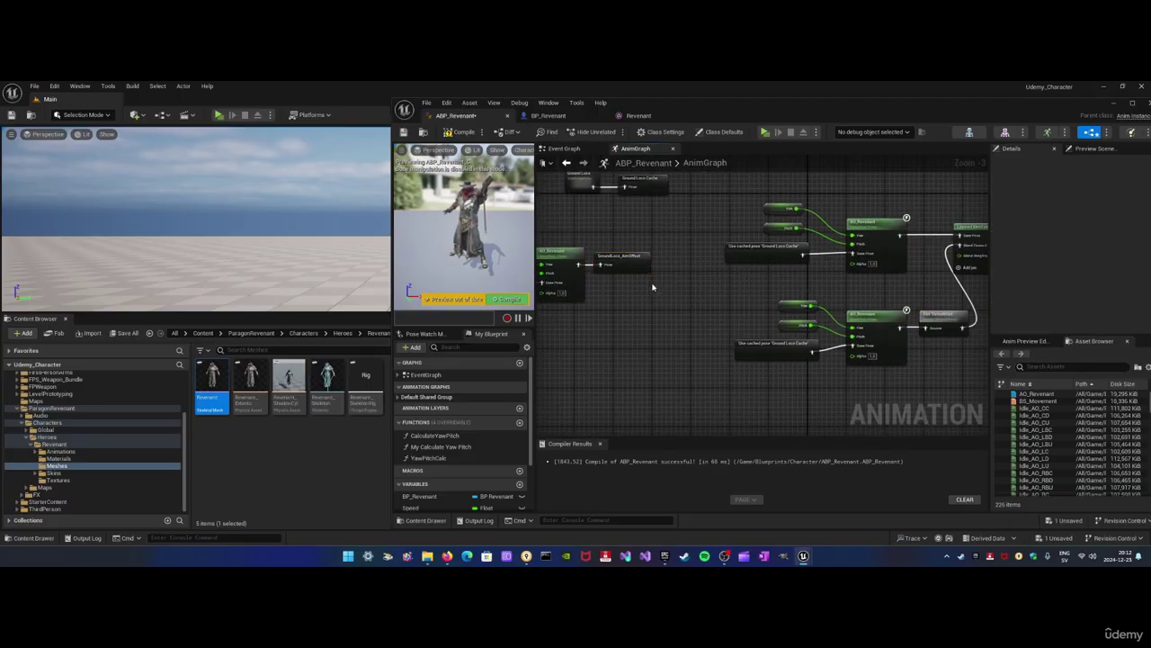
right_click(636, 294)
text(use ach)
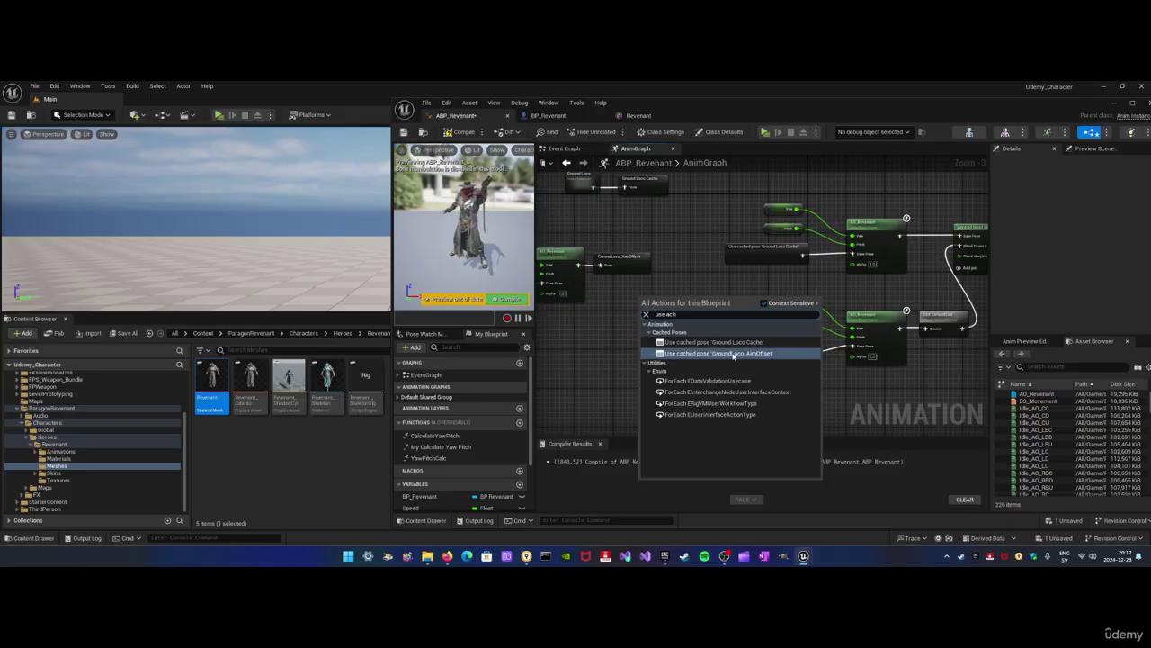
click(733, 356)
drag(711, 295, 799, 275)
Move Ground Loco and its Ground Loco Cache node directly above the copied AO_Revenant group
right_drag(675, 314, 783, 333)
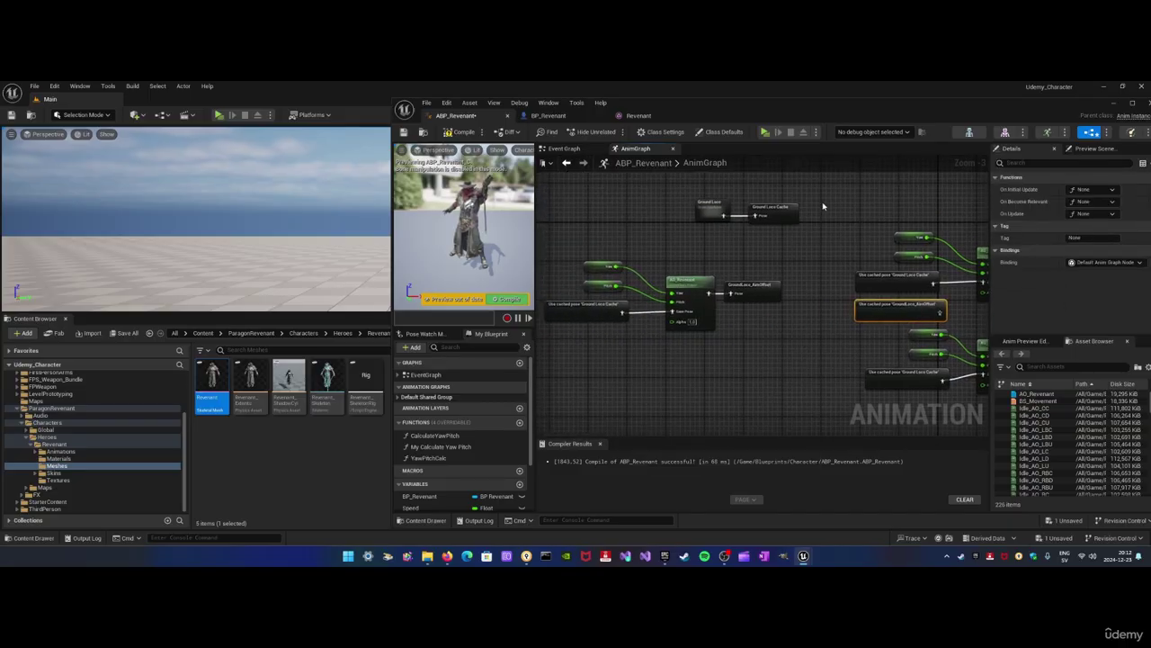
drag(713, 210, 589, 212)
click(800, 344)
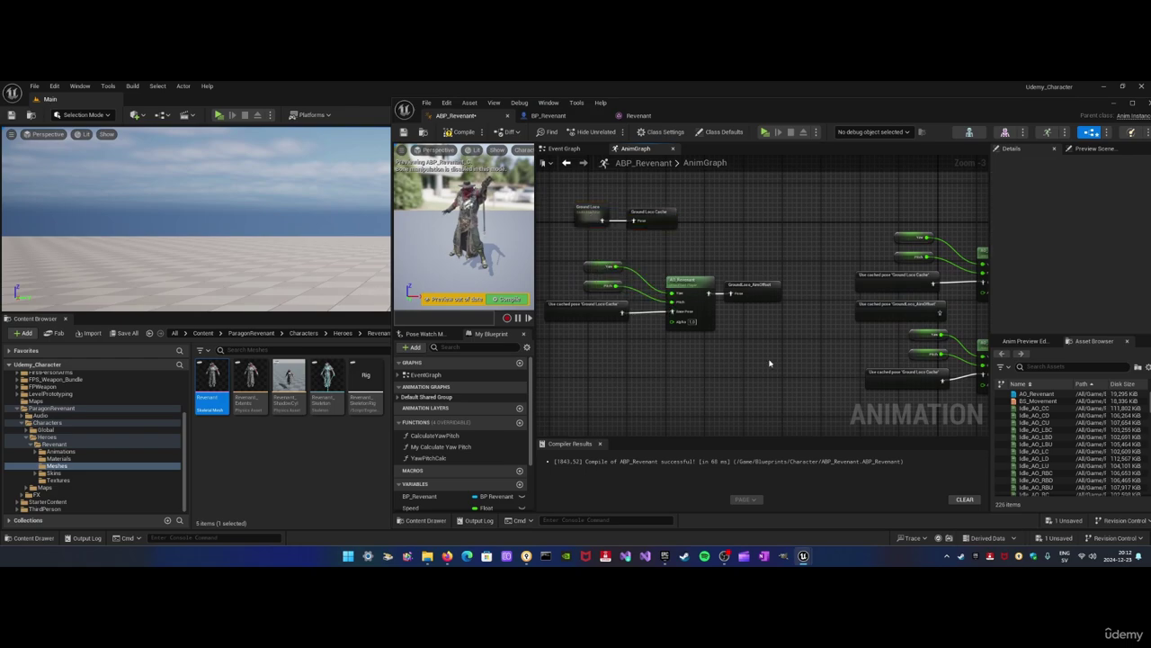
Replace the upper original AO_Revenant chain with the GroundLoco_AimOffset cached pose as Layered blend per bone's Base Pose
right_drag(800, 345, 707, 337)
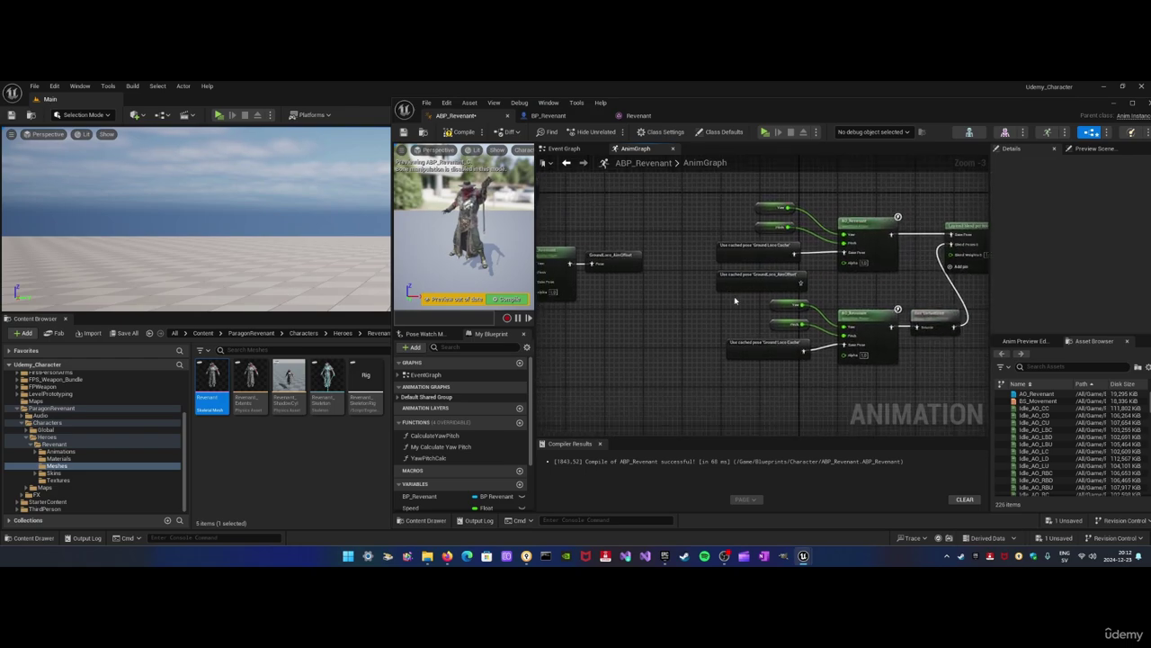
drag(733, 292, 654, 310)
right_drag(812, 270, 726, 267)
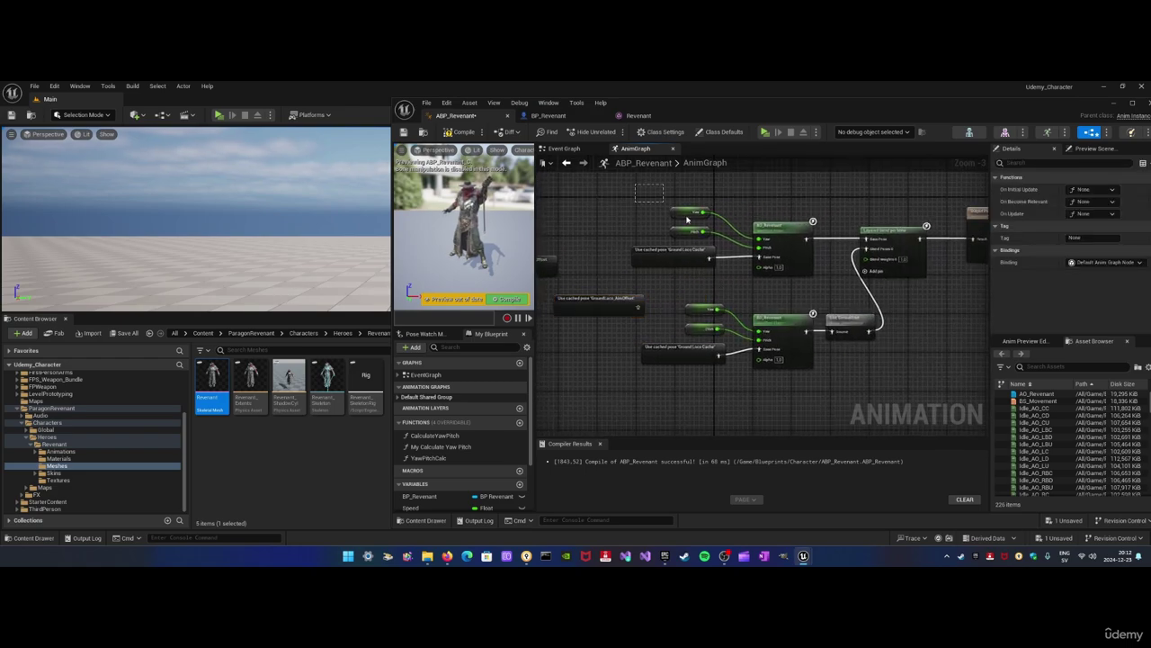
drag(687, 219, 764, 284)
key(Delete)
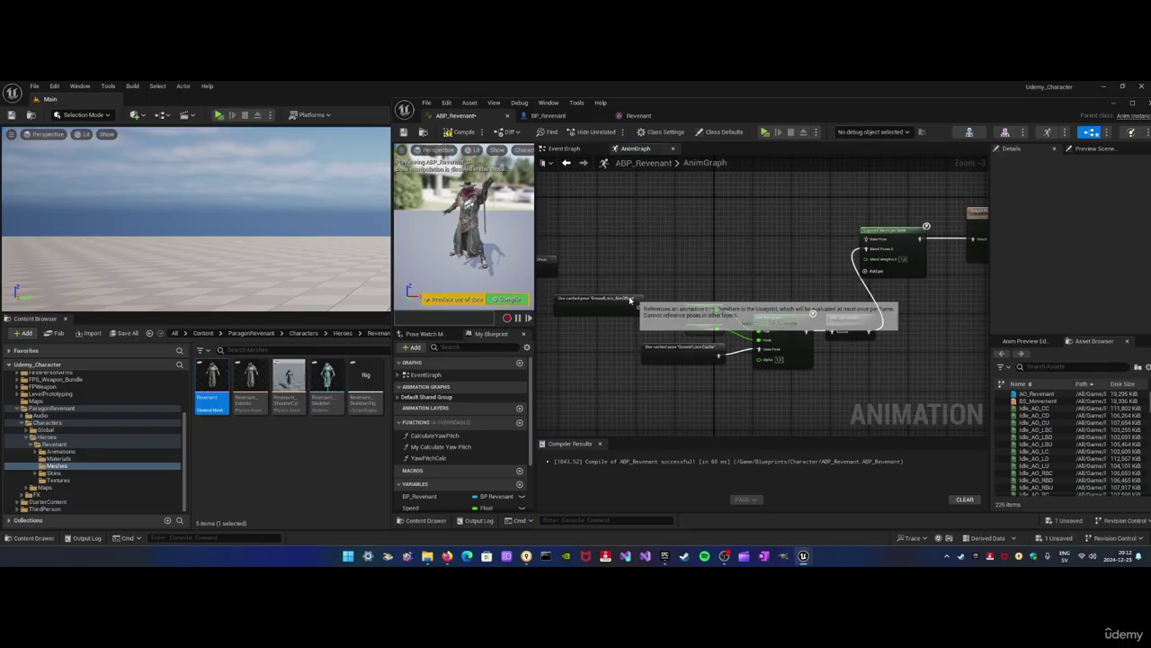
drag(637, 307, 878, 241)
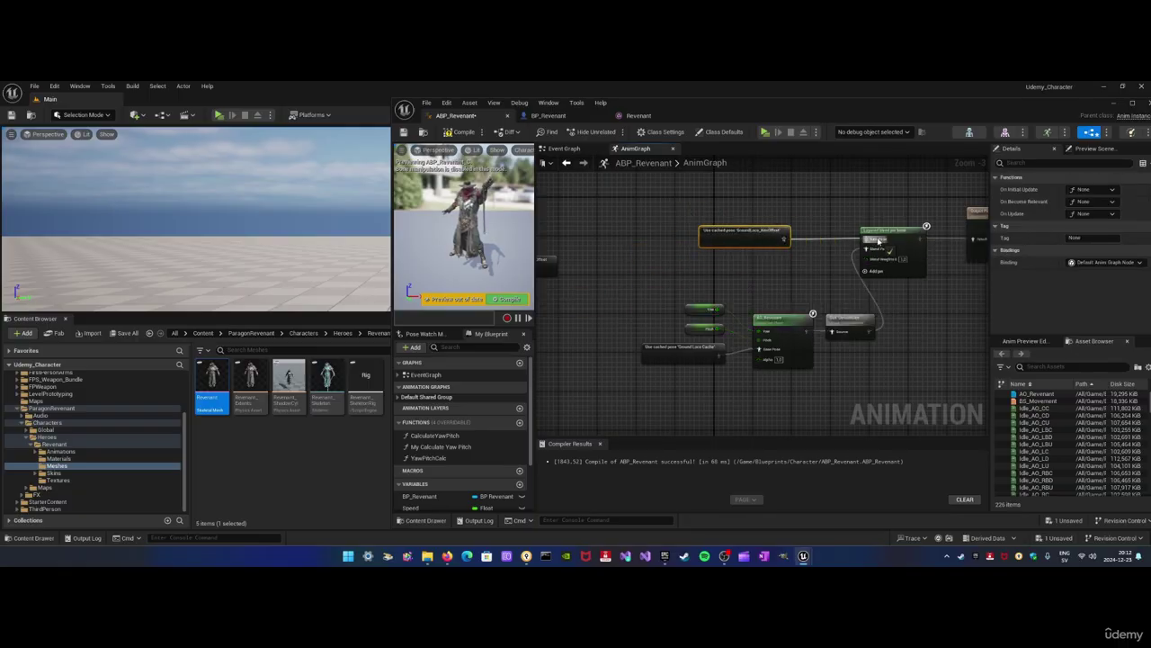
Replace the lower original AO_Revenant chain with a second GroundLoco_AimOffset cached pose connected to the DefaultSlot source
drag(804, 282, 640, 367)
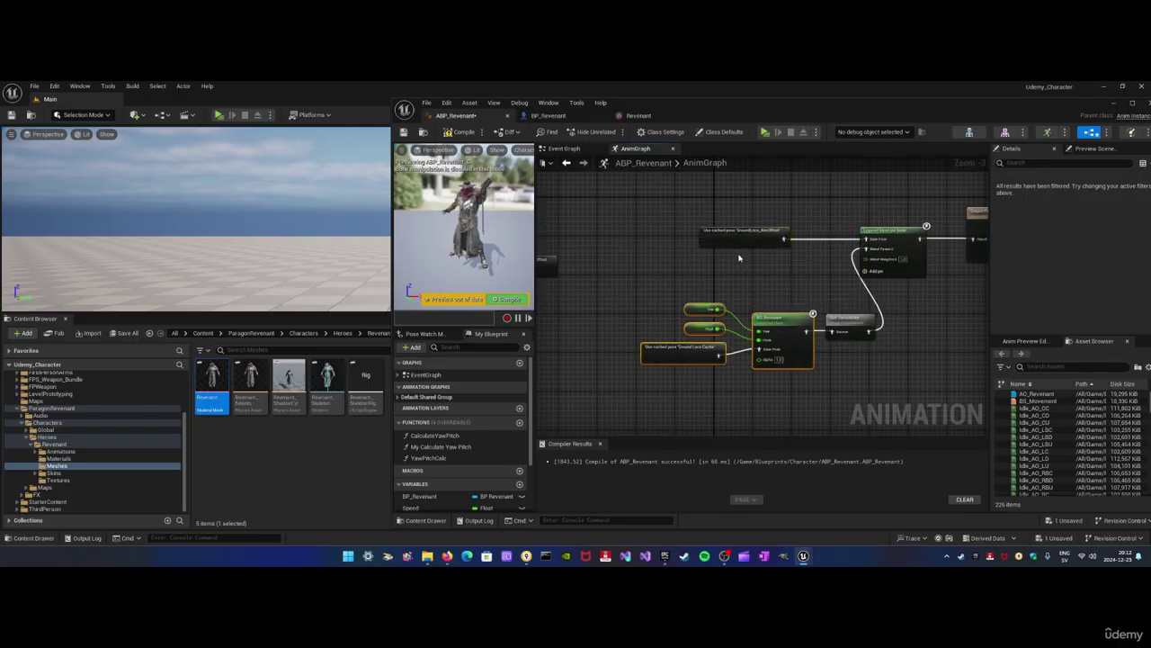
key(Delete)
key(ctrl+v)
drag(775, 297, 833, 332)
drag(852, 318, 832, 302)
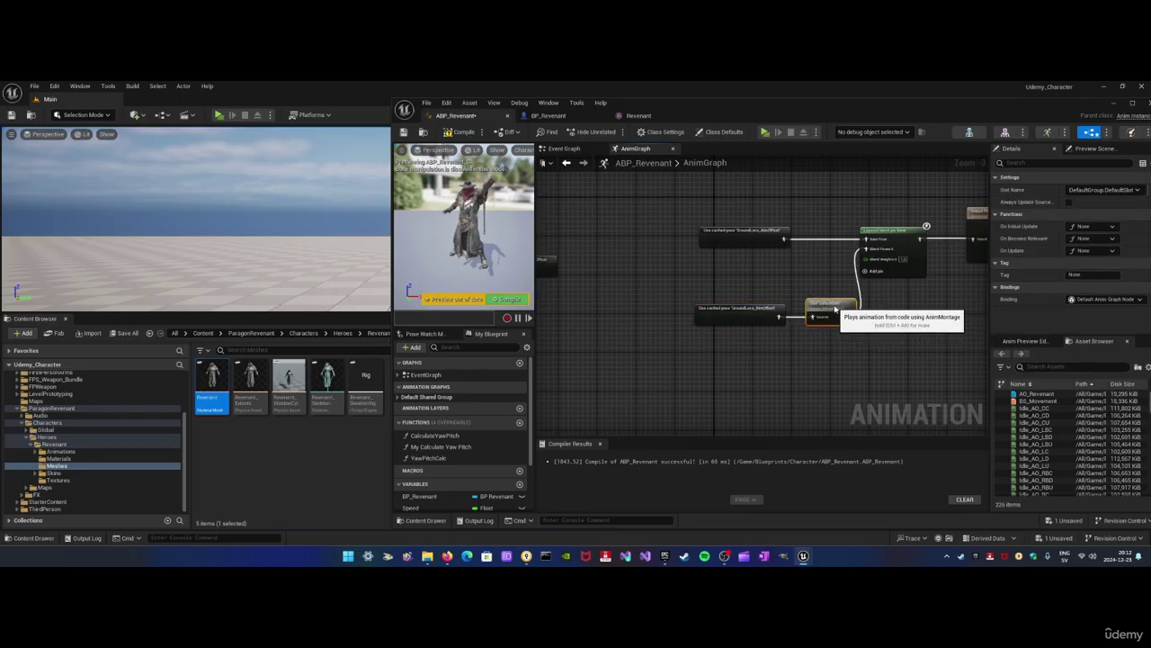
Align the two GroundLoco_AimOffset cached pose nodes in one column before DefaultSlot and Layered blend per bone
right_drag(912, 257, 846, 274)
drag(766, 307, 647, 291)
drag(700, 251, 674, 252)
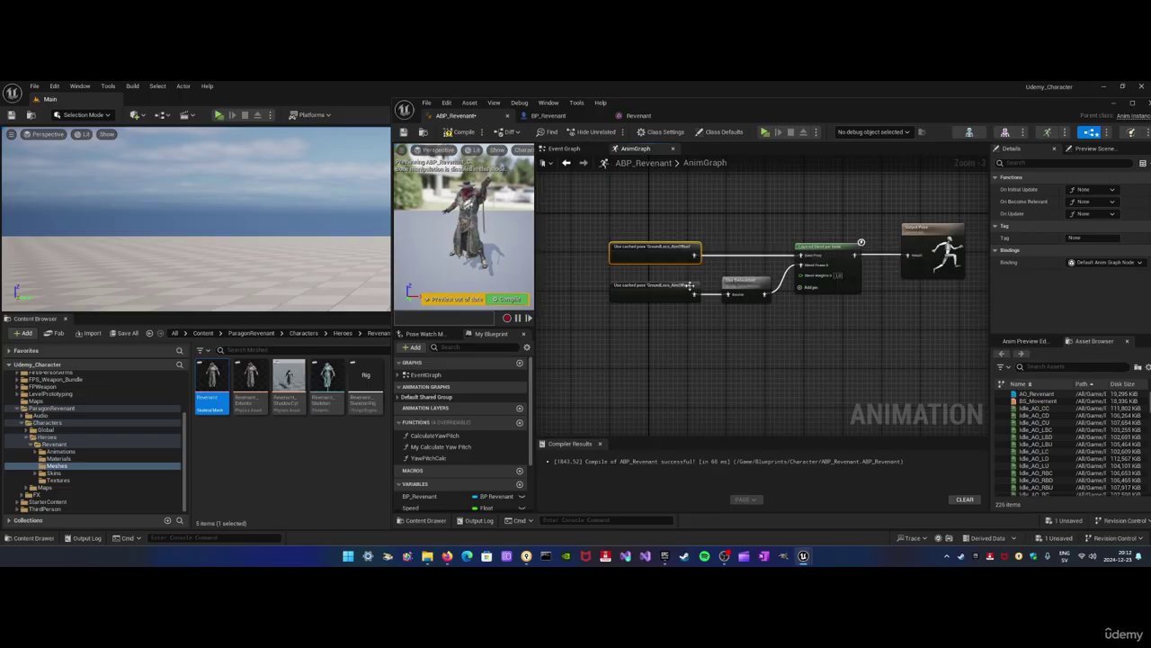
click(701, 319)
right_drag(760, 319, 843, 331)
click(904, 239)
click(686, 344)
right_drag(653, 344, 563, 378)
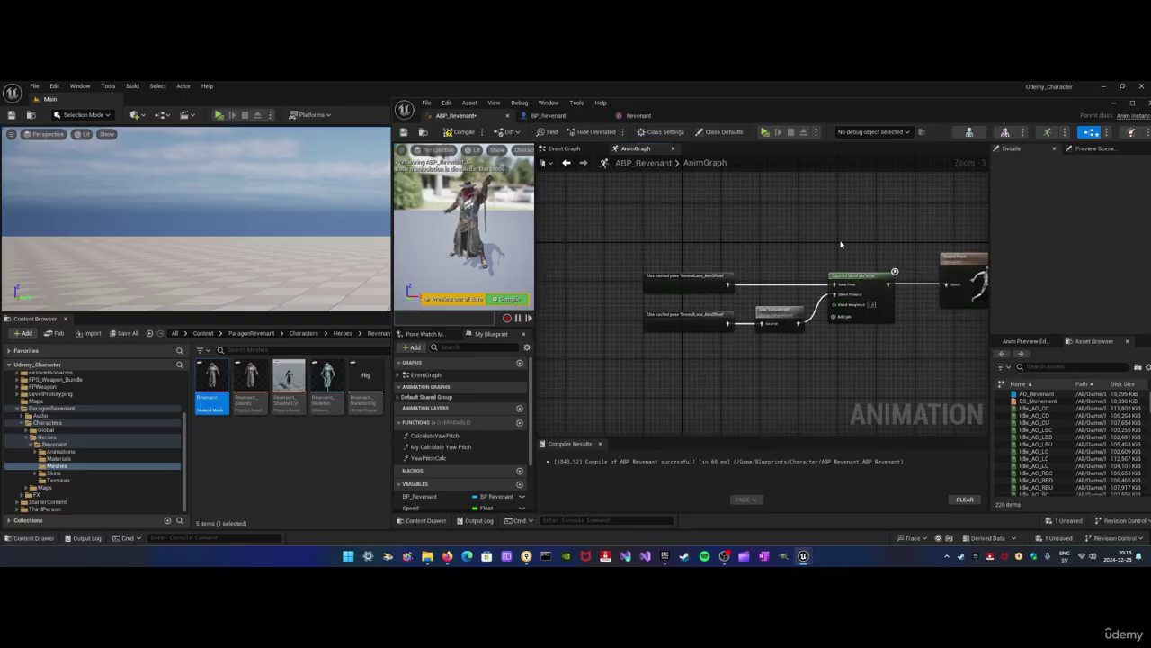
Move the AO_Revenant group with its GroundLoco_AimOffset cache beneath the Layered blend per bone chain
right_drag(660, 289, 890, 271)
drag(753, 265, 553, 313)
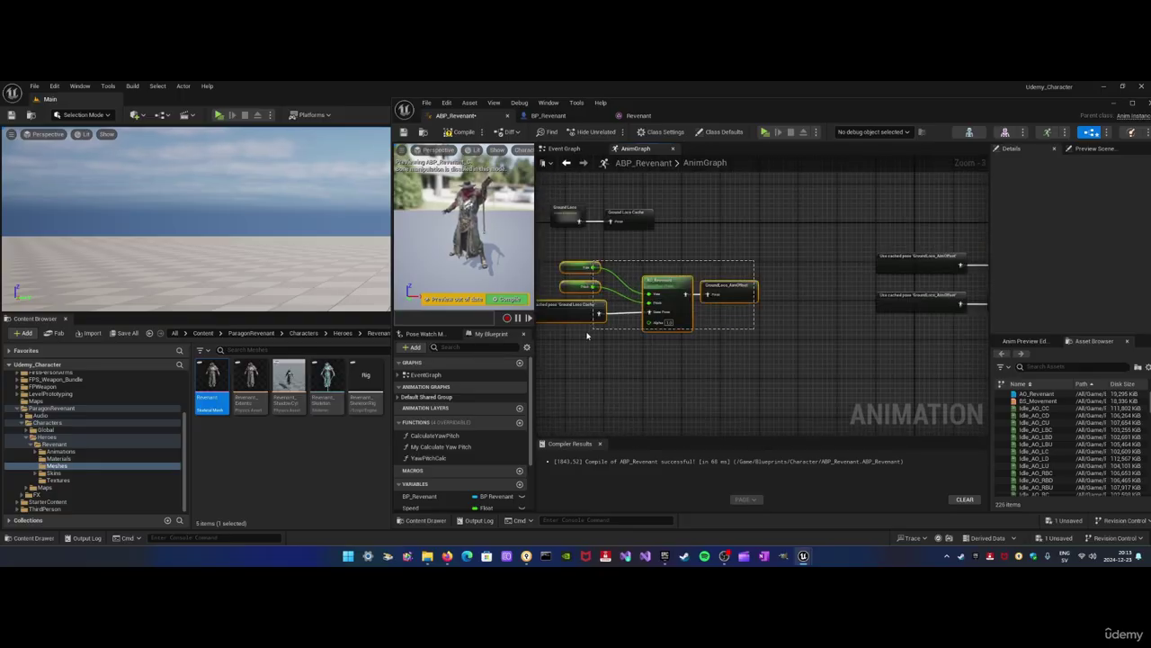
right_drag(683, 296, 545, 272)
drag(614, 265, 965, 351)
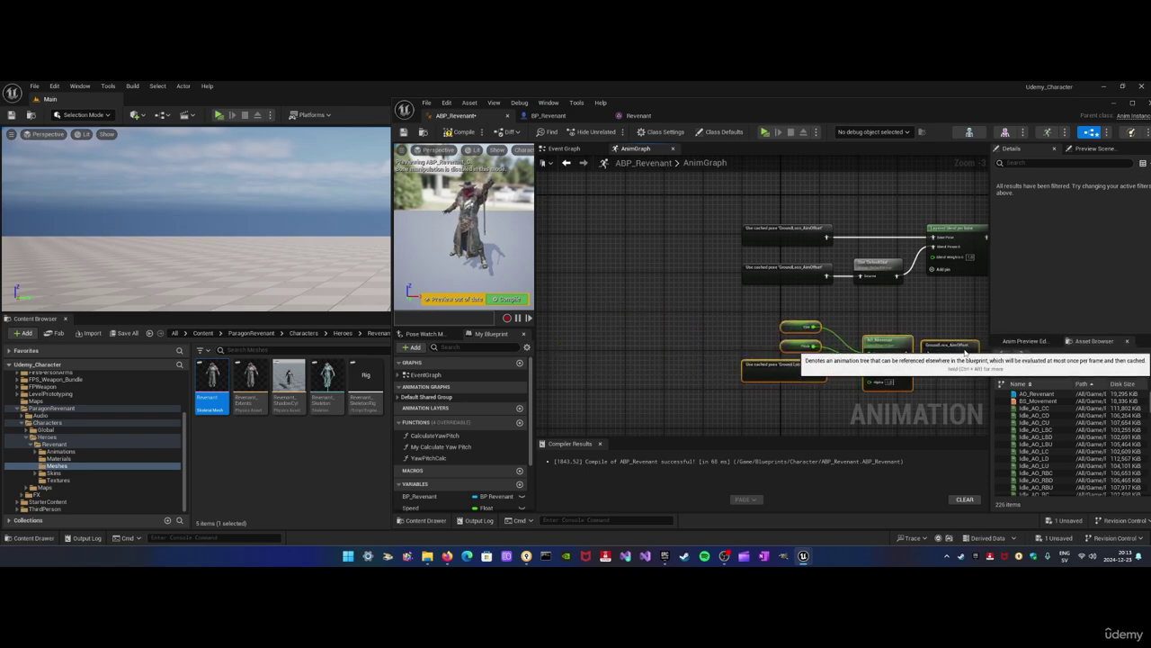
click(782, 336)
Move Ground Loco and its Ground Loco Cache node directly above the Layered blend per bone chain
right_drag(858, 312, 759, 297)
right_drag(675, 289, 648, 306)
scroll(625, 311, down, 2)
drag(643, 245, 826, 230)
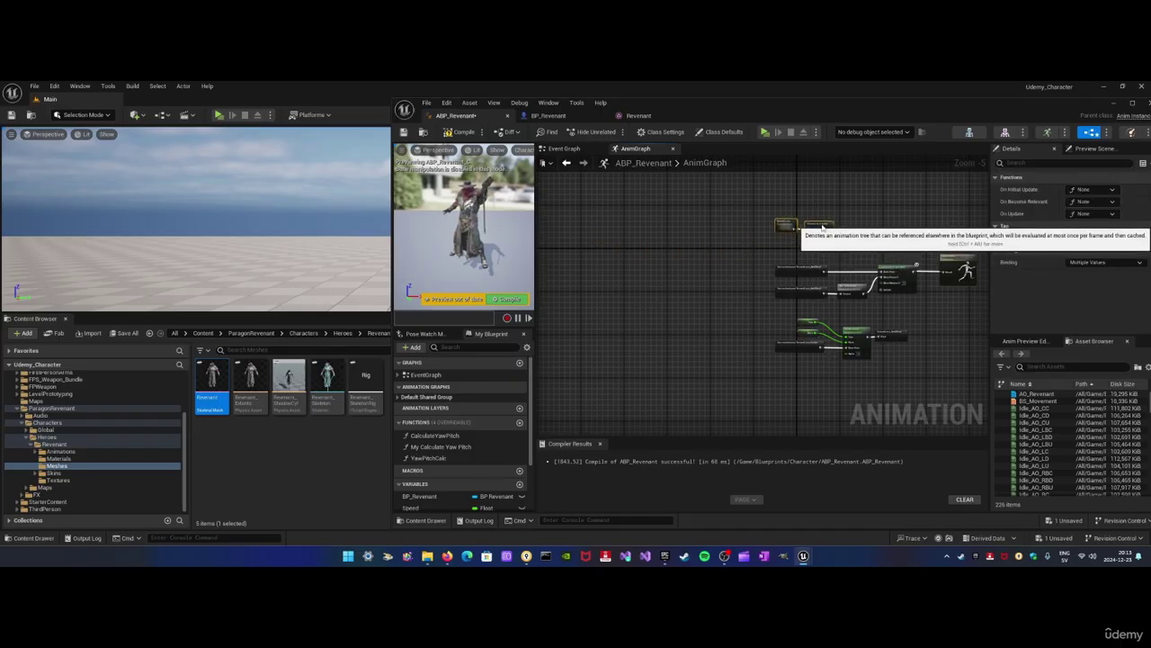
click(899, 324)
right_drag(899, 324, 803, 310)
scroll(802, 310, up, 2)
scroll(802, 309, down, 1)
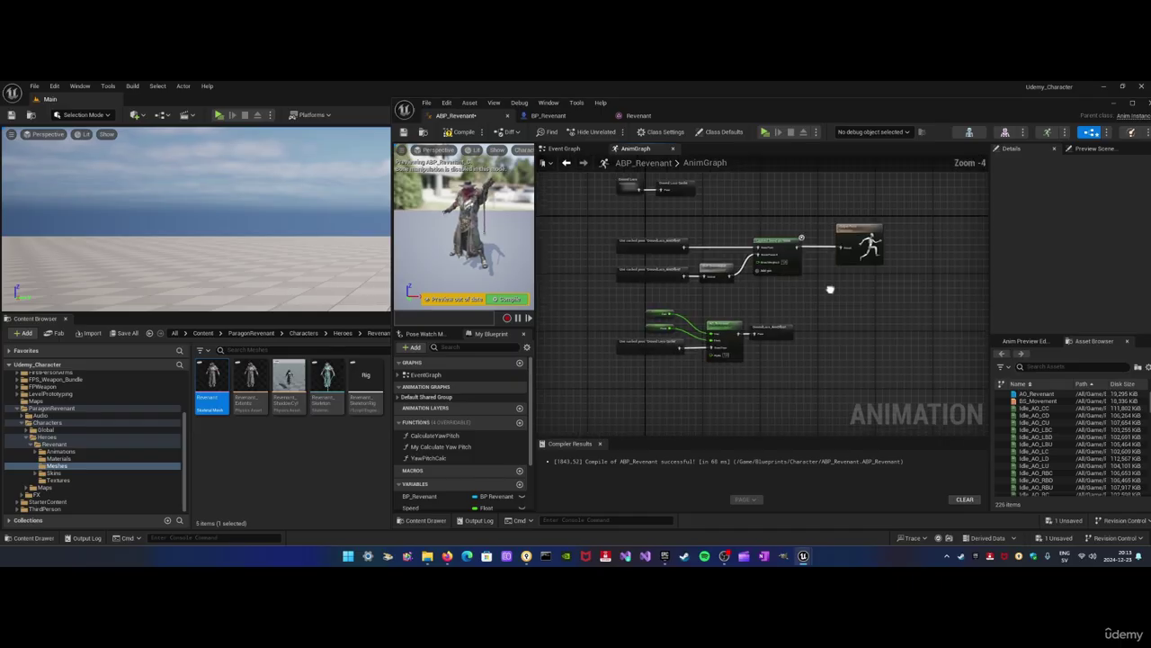
Reorder the graph so the AO_Revenant caching group sits below Ground Loco Cache and above the final blend and Output Pose chain
drag(625, 225, 667, 266)
drag(675, 413, 675, 410)
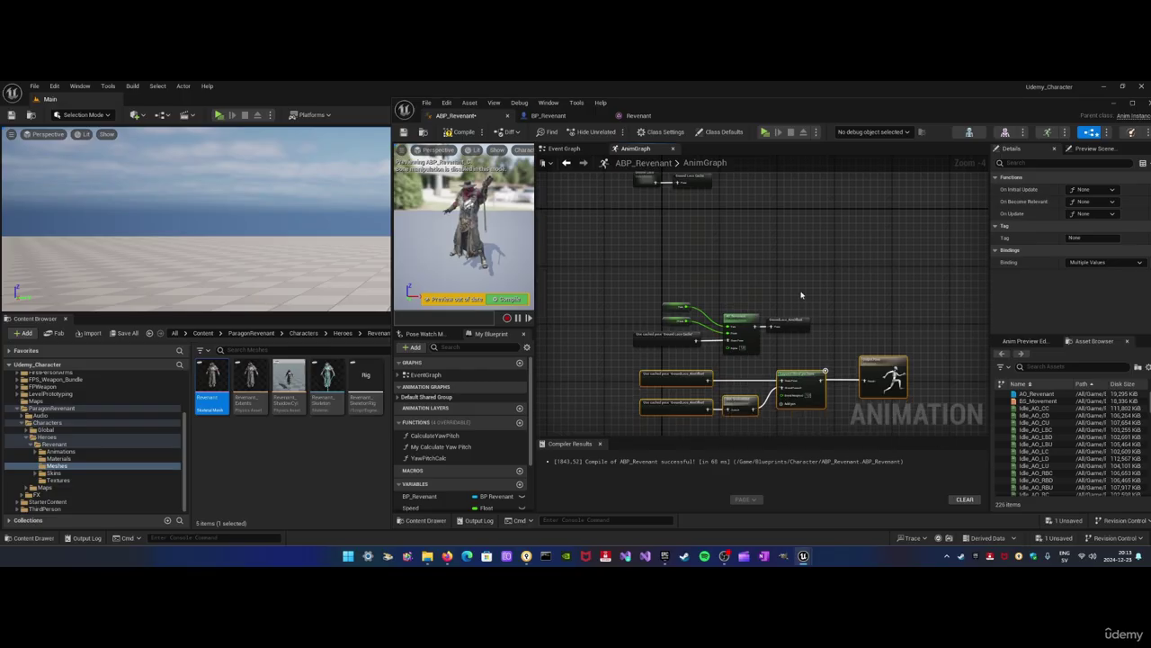
drag(813, 295, 646, 356)
drag(789, 320, 789, 219)
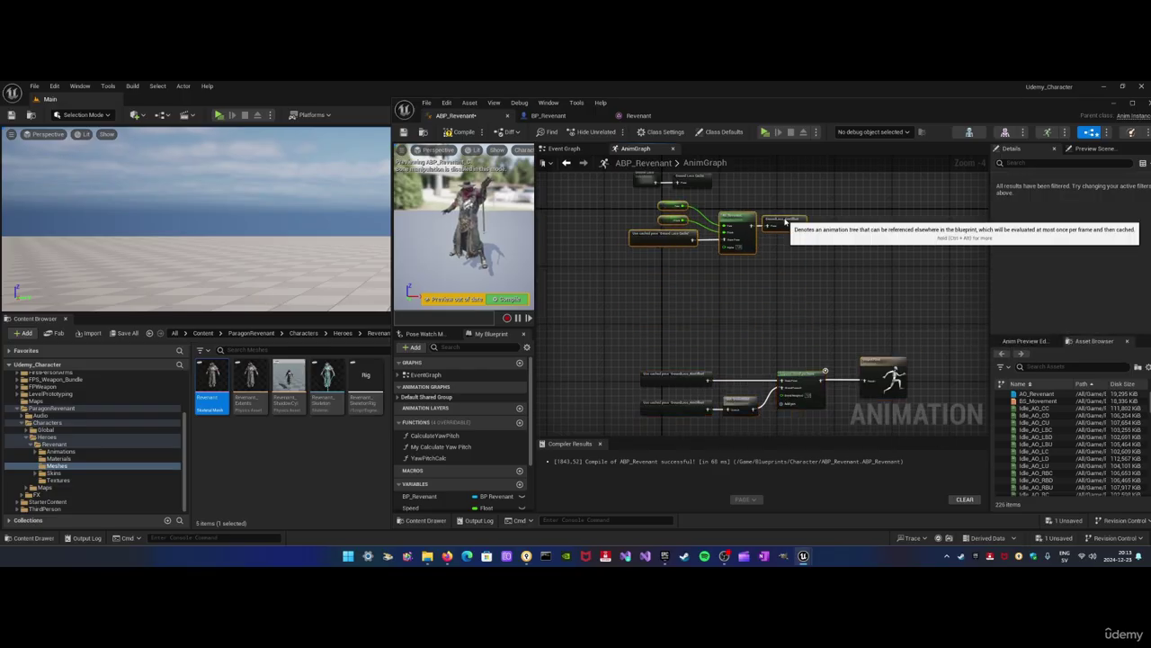
click(835, 311)
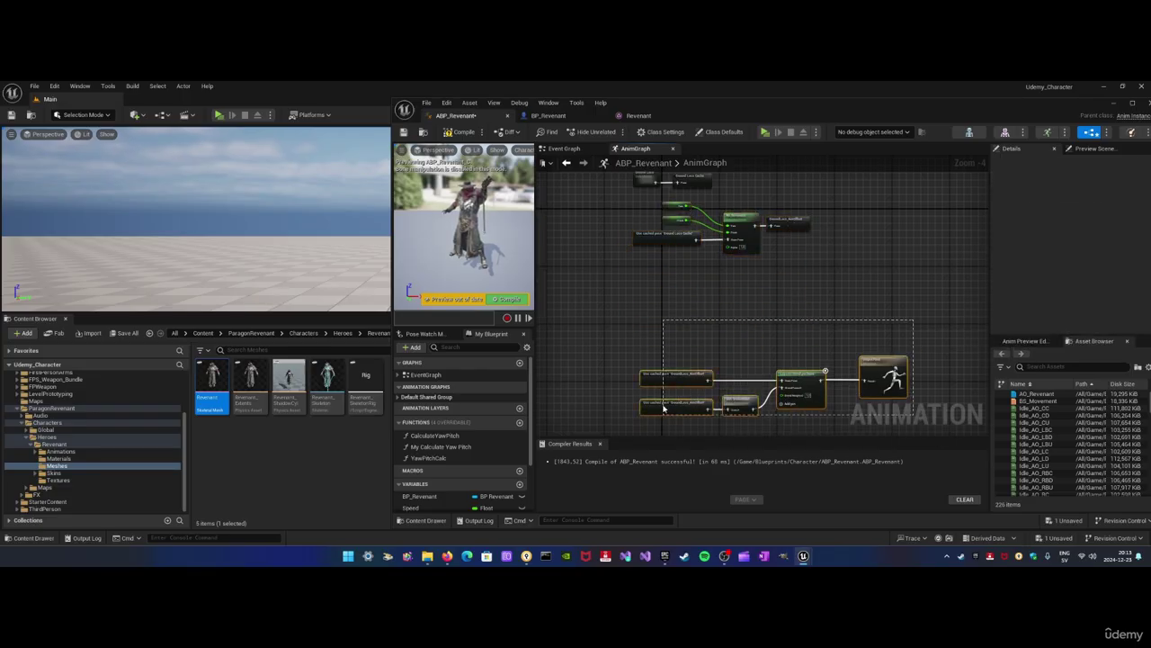
drag(664, 408, 664, 405)
drag(663, 374, 661, 298)
click(669, 283)
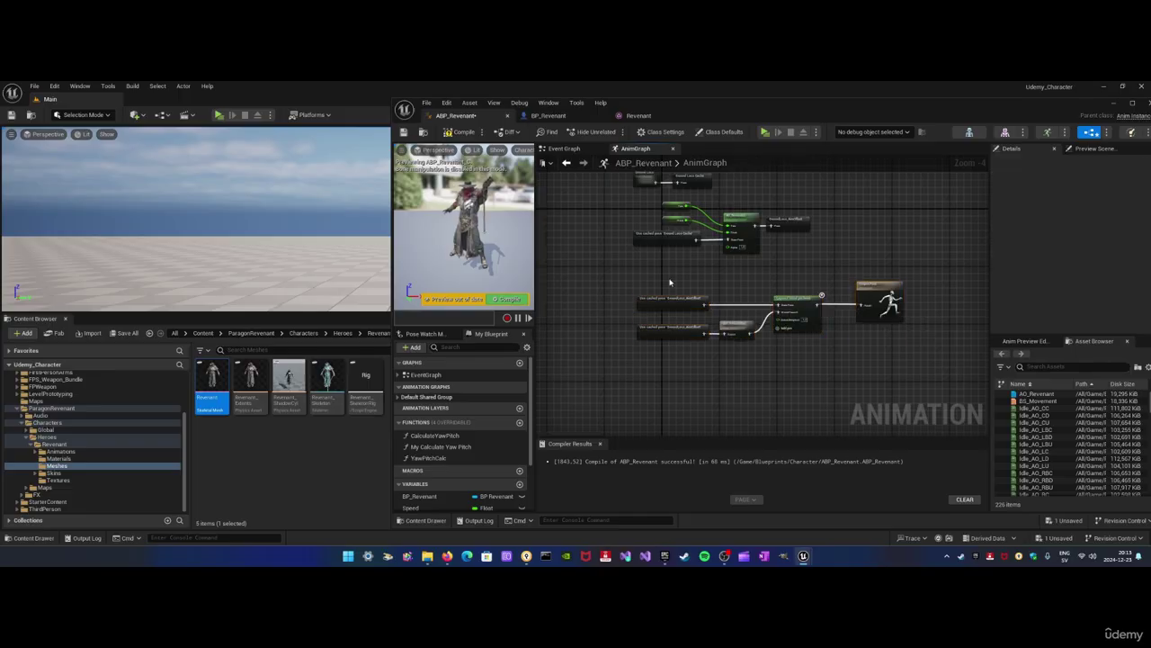
Compile and save the ABP_Revenant animation blueprint
right_drag(706, 289, 664, 294)
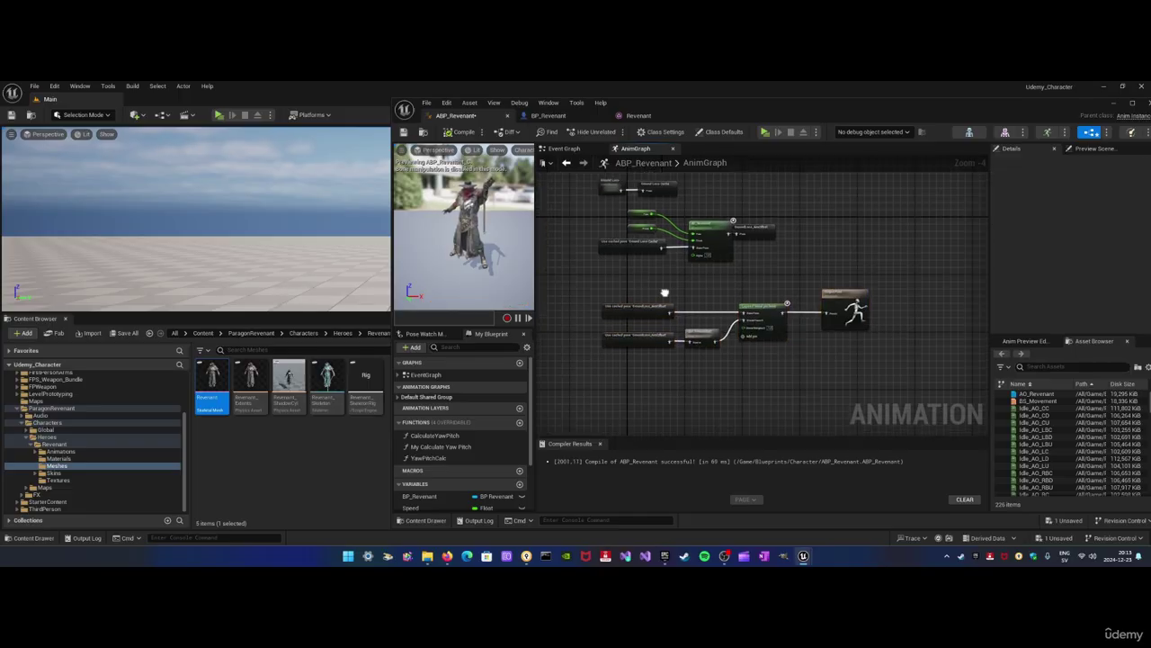
key(ctrl+s)
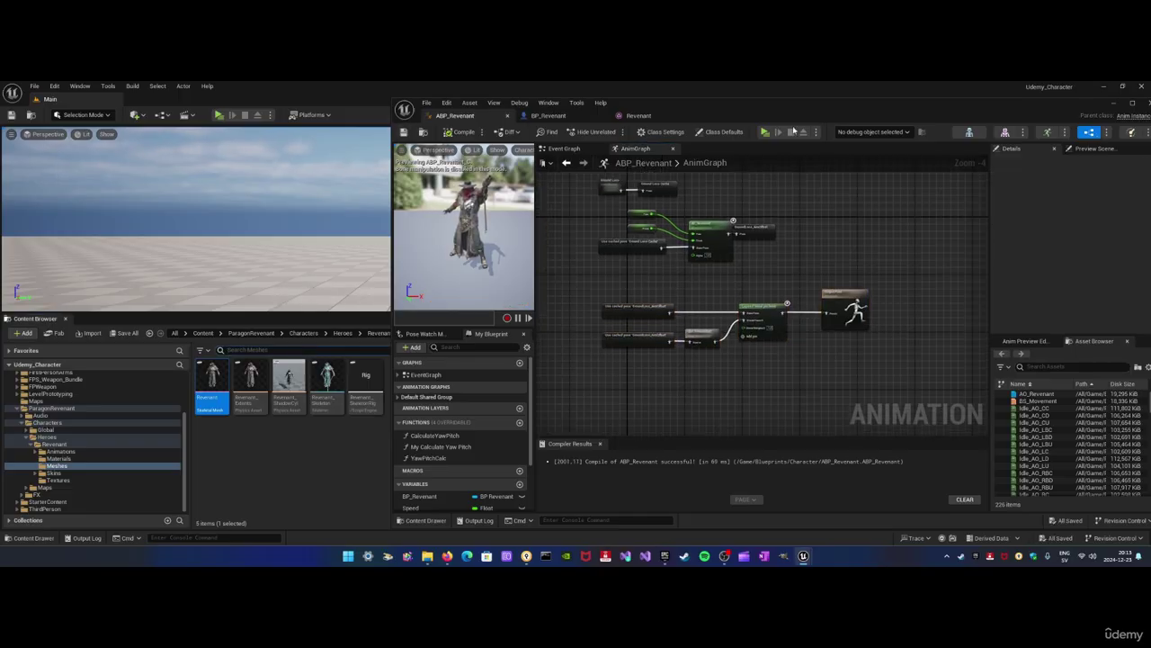
Play the level in a preview window and fire repeatedly to check the character's firing animation with the aim offset
click(765, 132)
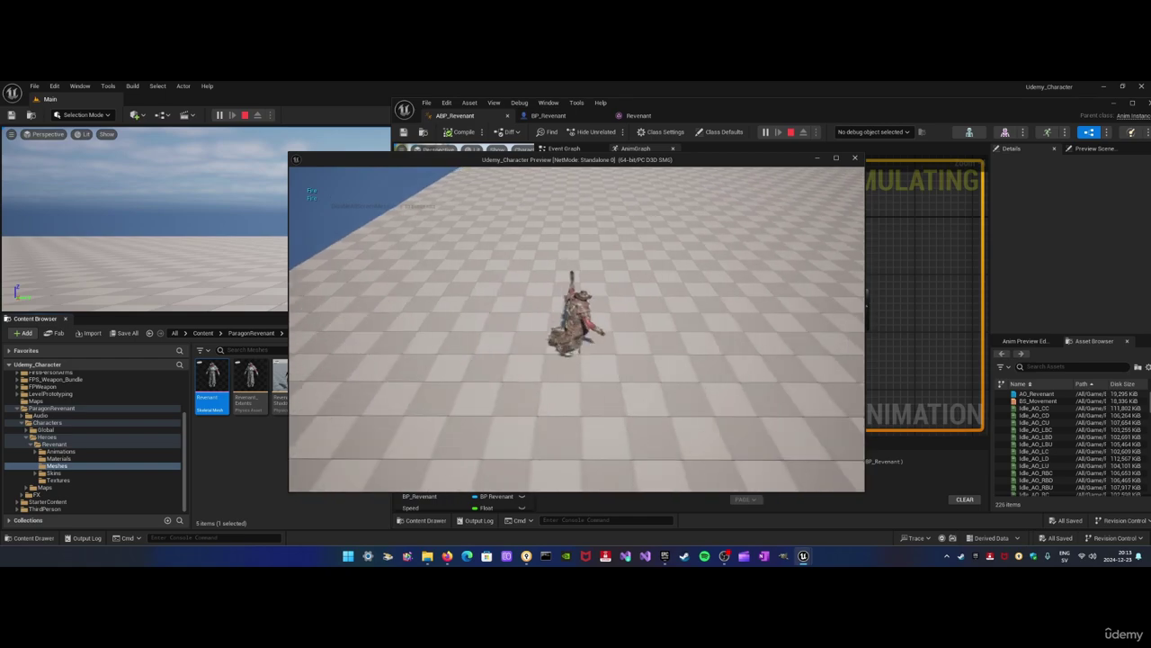
click(577, 329)
click(576, 329)
click(576, 329)
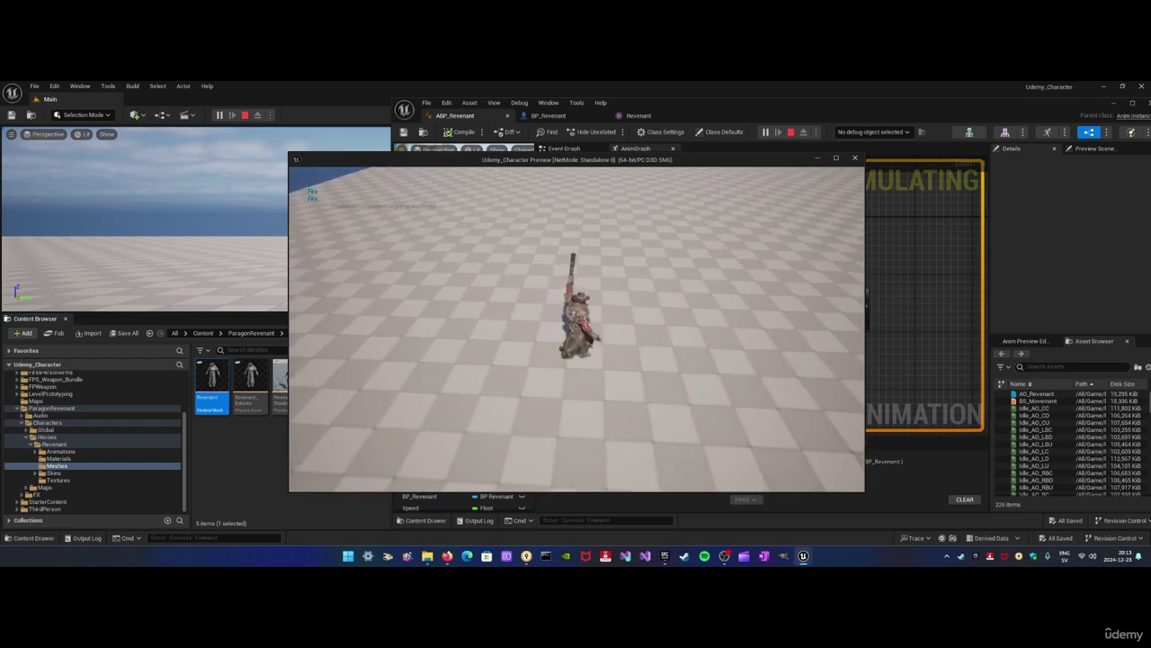
Fire the character's weapon again in the running preview and end the play session
click(576, 329)
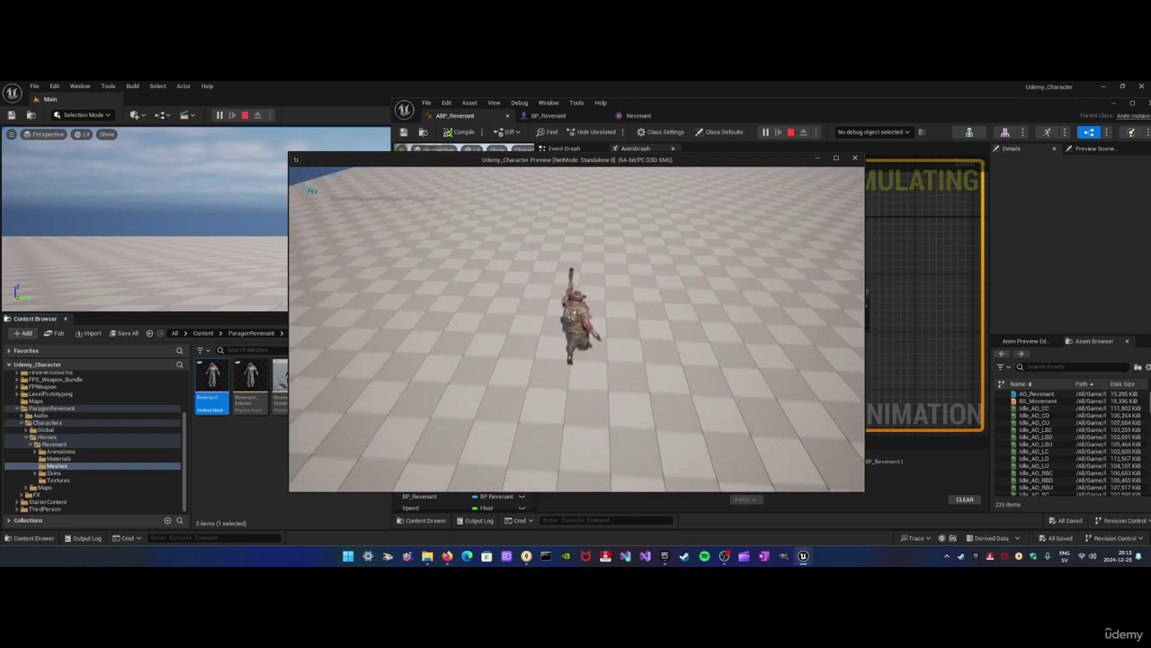
click(577, 329)
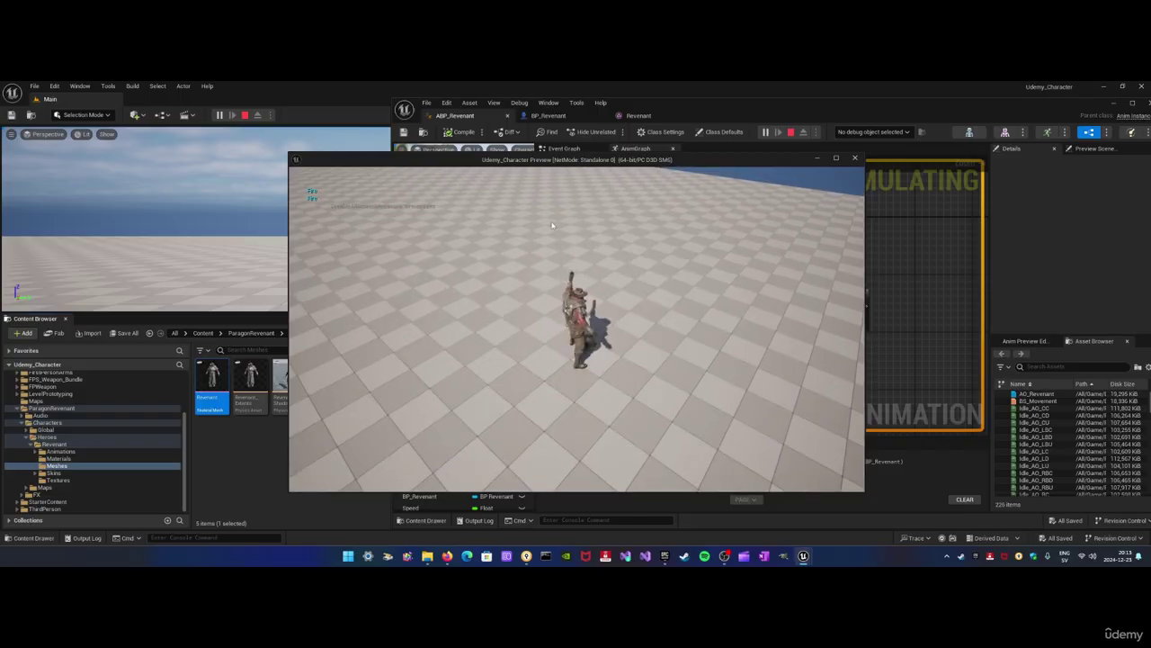
key(Escape)
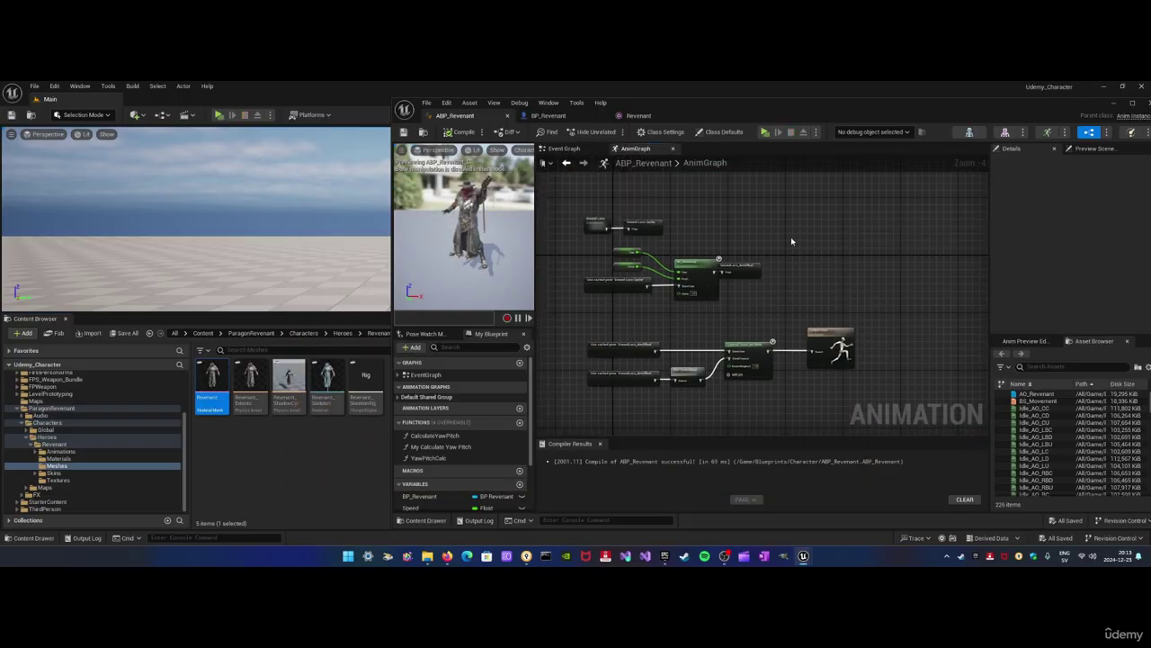
Move the Ground Loco and Ground Loco Cache nodes slightly higher above the aim offset group and save ABP_Revenant
drag(688, 215, 595, 218)
click(593, 262)
right_drag(593, 261, 626, 235)
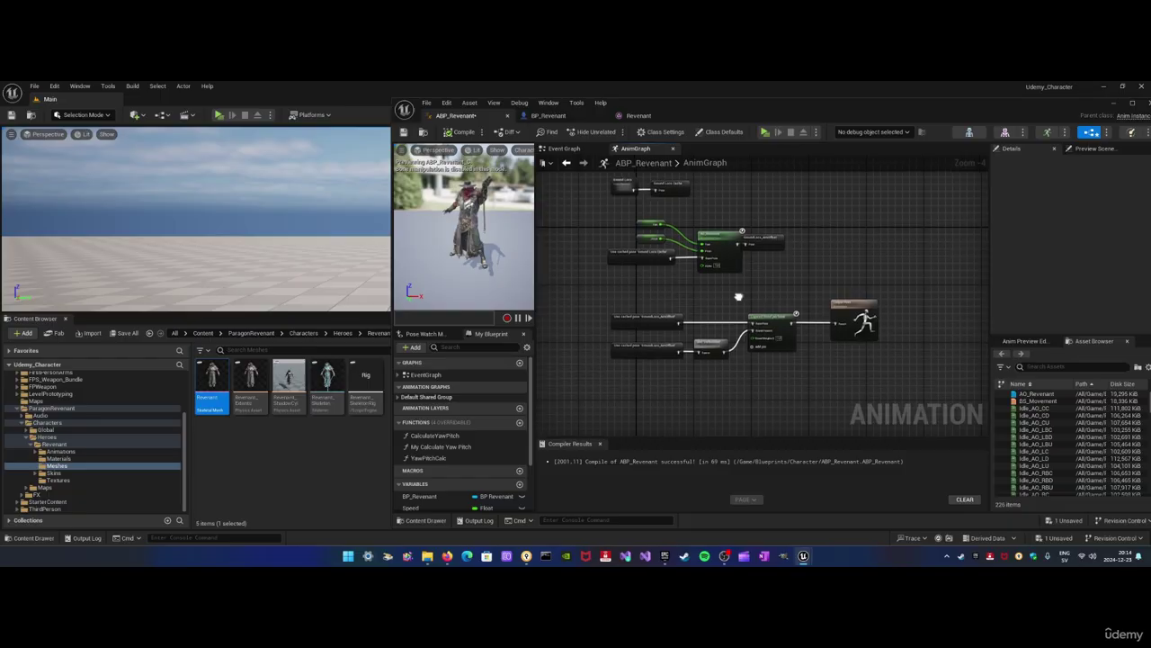
mouse_move(743, 290)
right_down()
mouse_move(744, 281)
mouse_move(641, 297)
mouse_move(749, 288)
right_up()
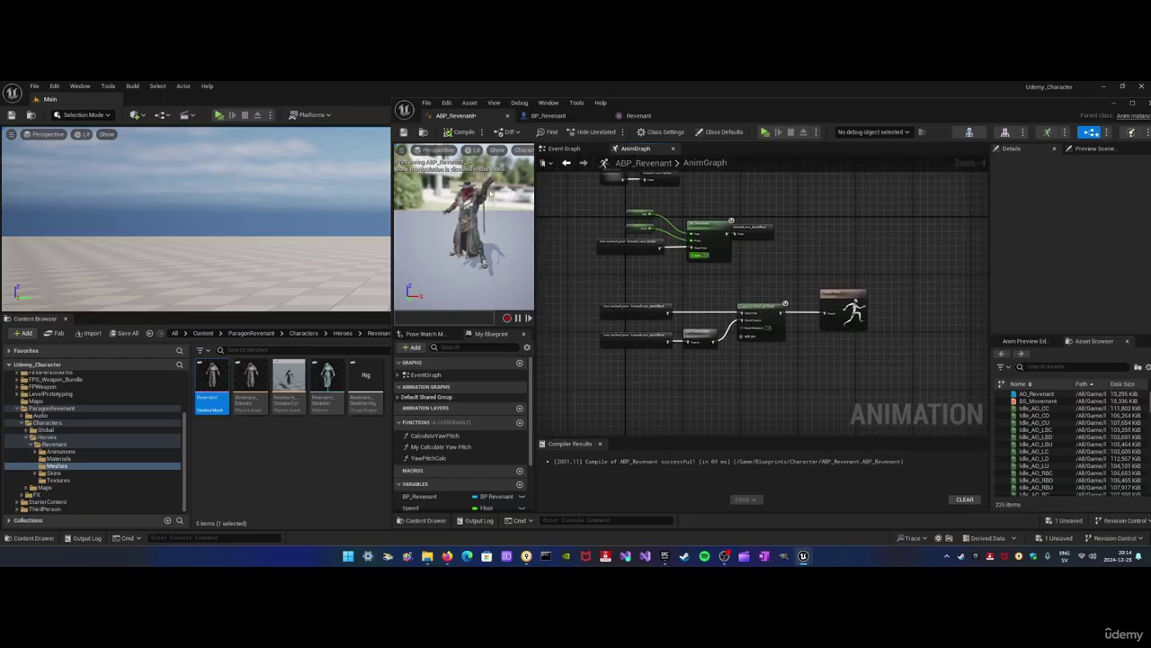
click(403, 133)
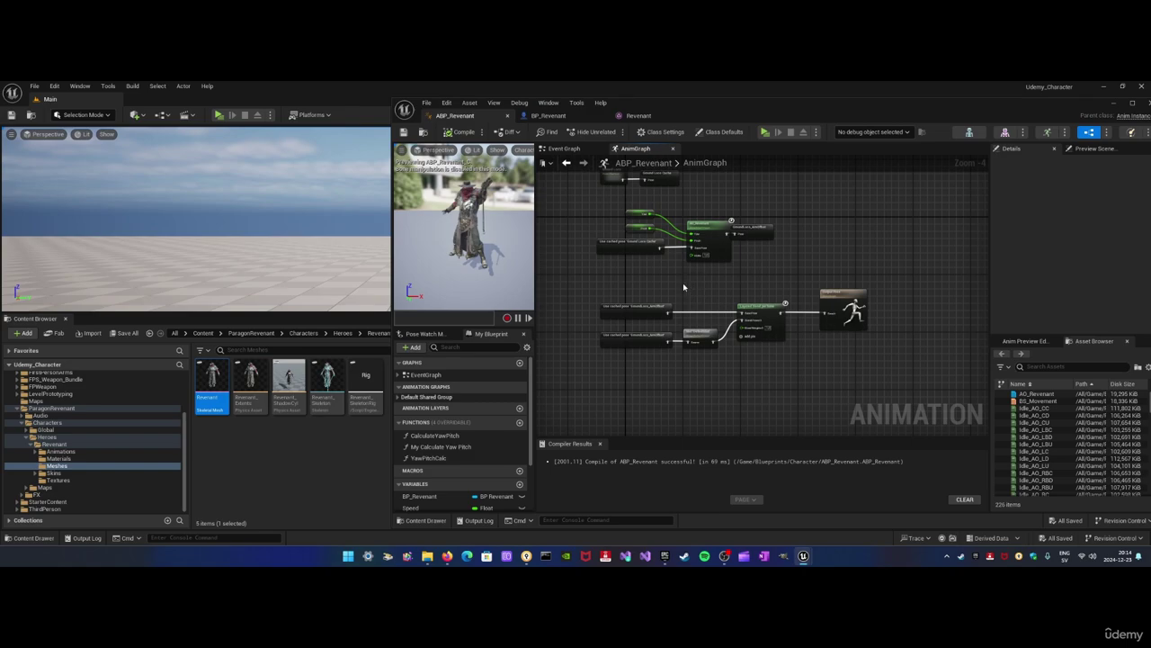
Shift the GroundLoco_AimOffset cache node slightly away from AO_Revenant and save the animation blueprint
right_drag(683, 282, 723, 289)
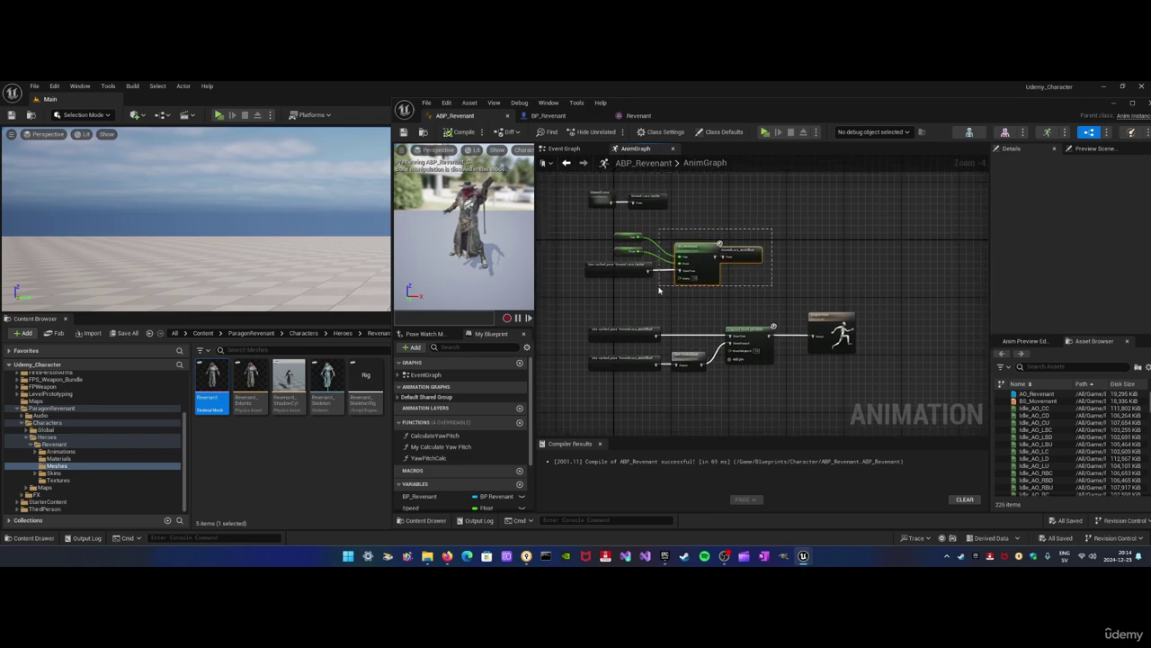
drag(660, 289, 659, 288)
click(752, 268)
drag(743, 253, 751, 255)
click(757, 278)
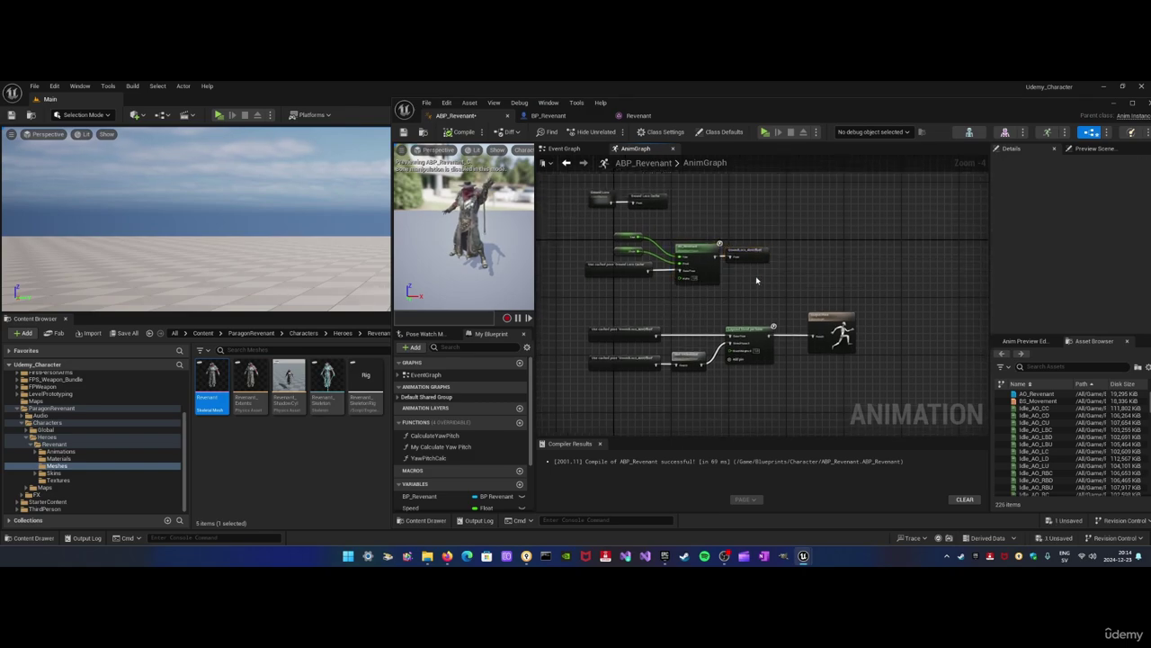
key(ctrl+s)
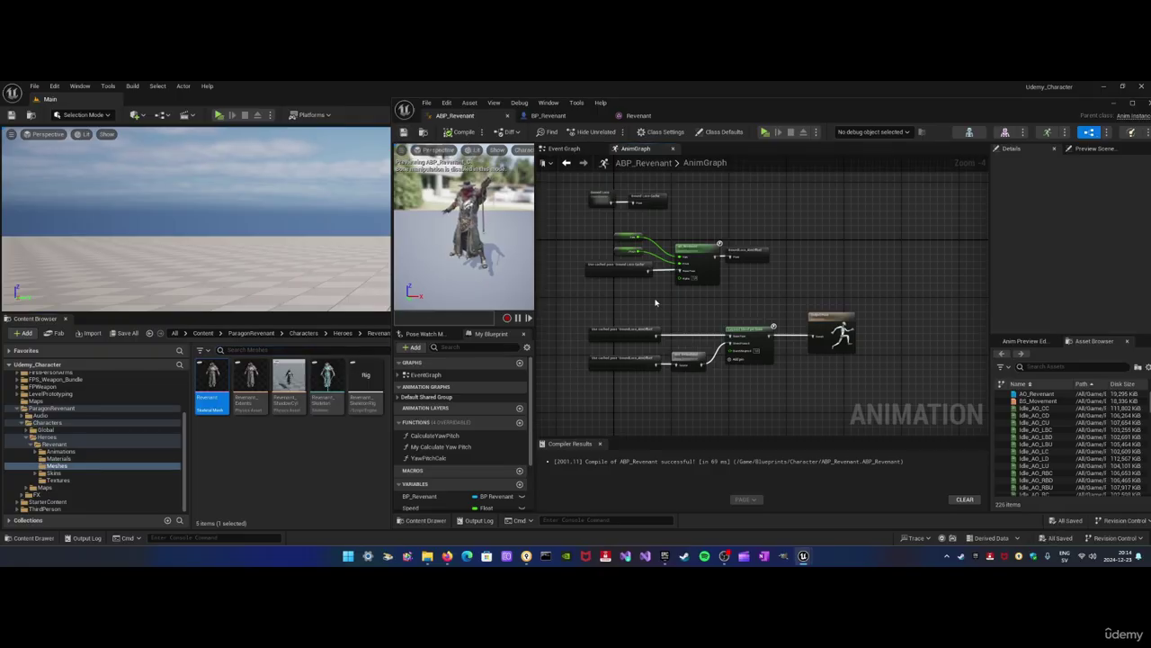
Move the AO_Revenant caching group slightly down, closer to the final blend chain, and save the animation blueprint
right_drag(651, 307, 644, 291)
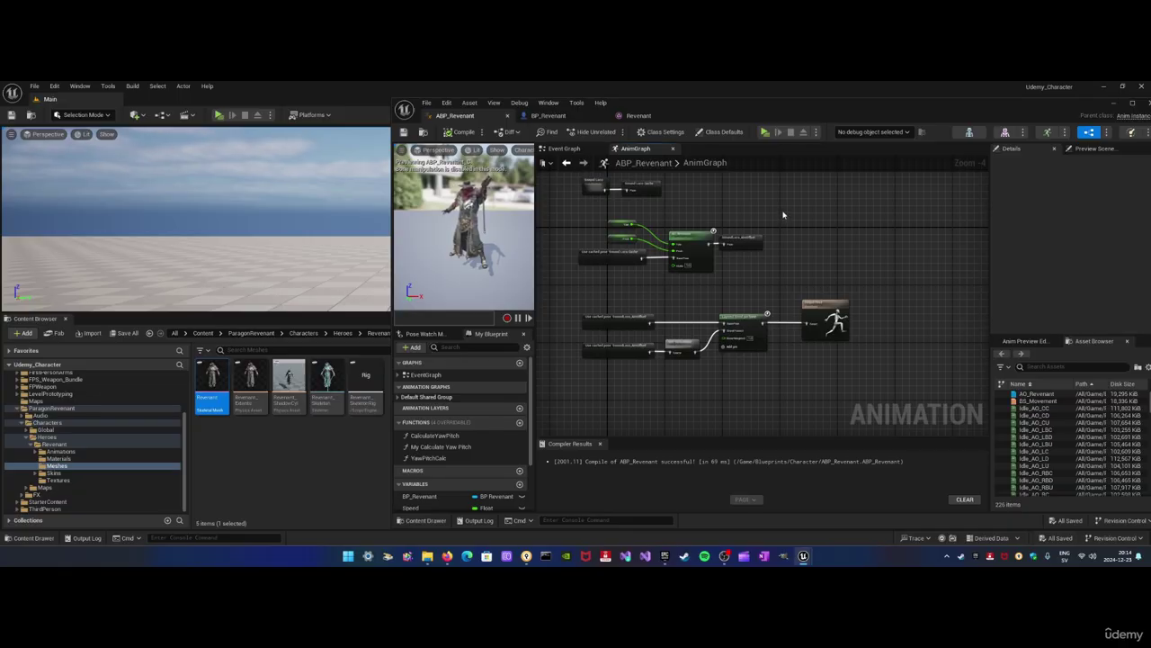
right_drag(783, 214, 781, 237)
drag(781, 237, 617, 298)
click(684, 196)
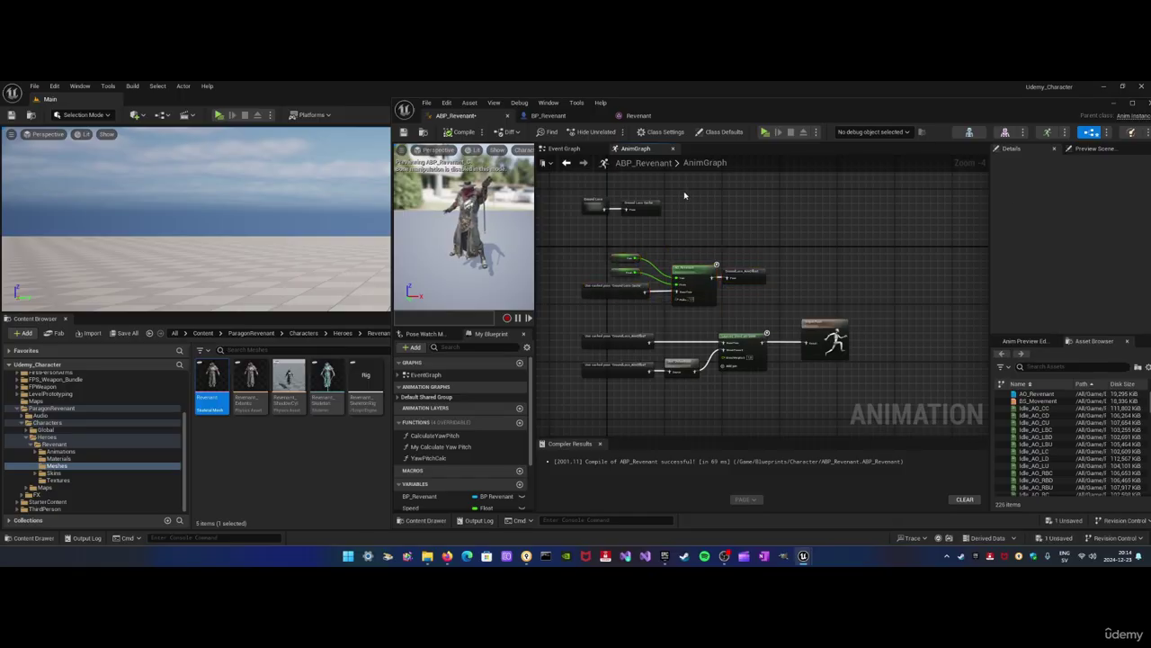
click(640, 208)
click(655, 221)
right_drag(698, 246, 697, 230)
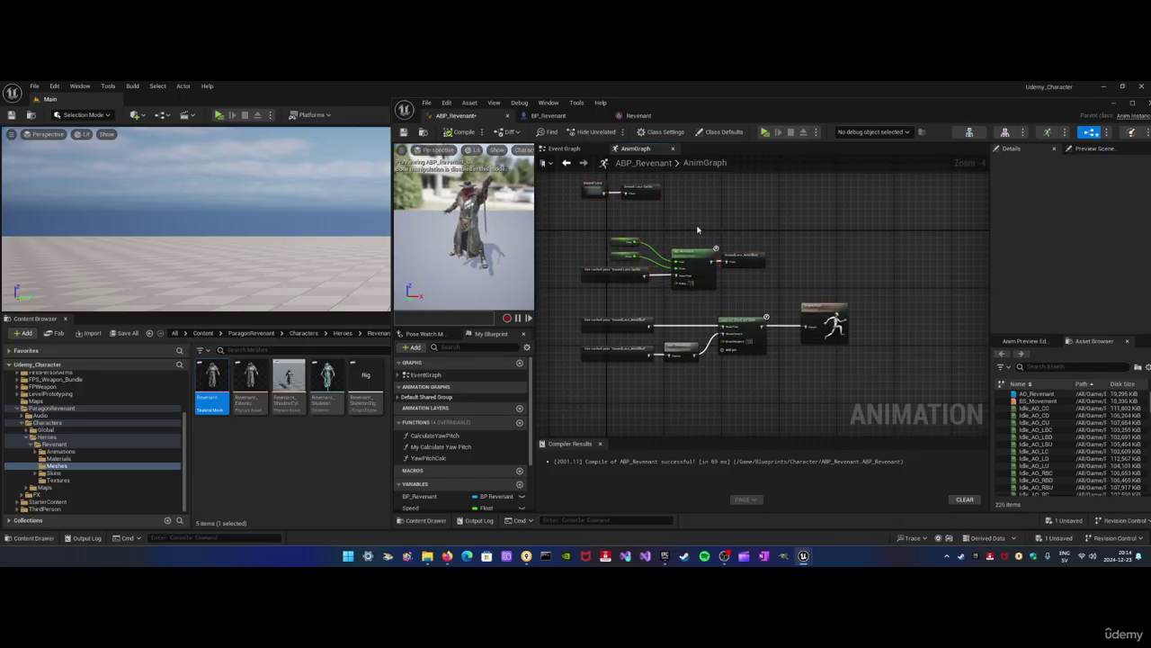
key(ctrl+s)
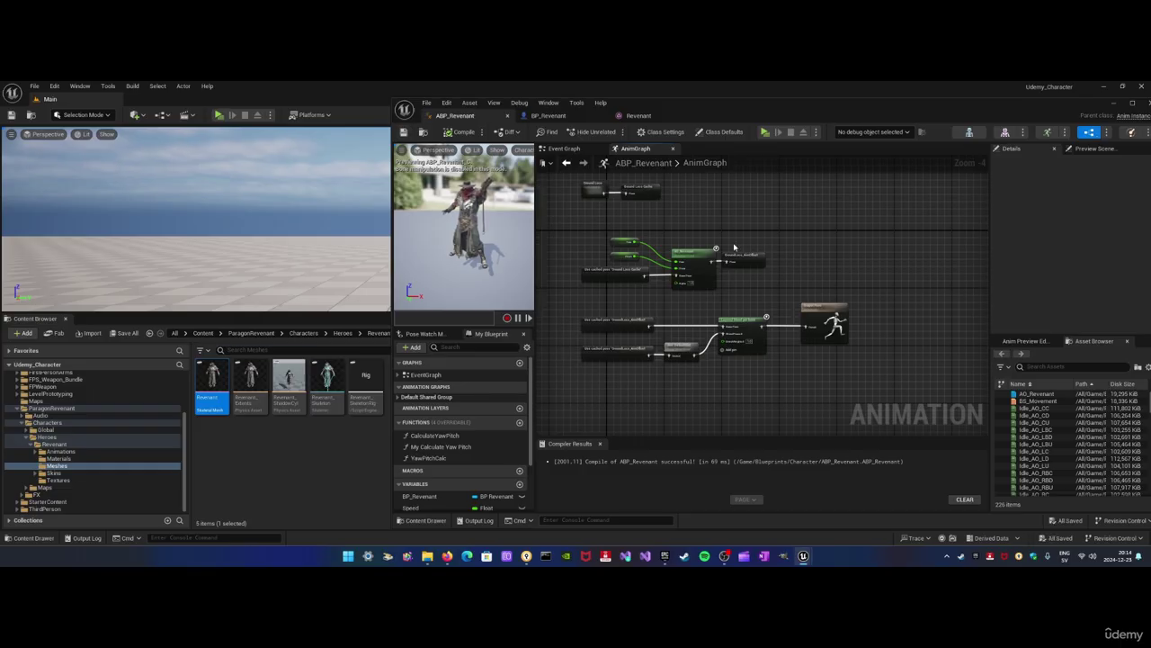
Examine the DefaultSlot node between the cached GroundLoco_AimOffset pose and the Layered blend per bone node
right_drag(755, 238, 776, 218)
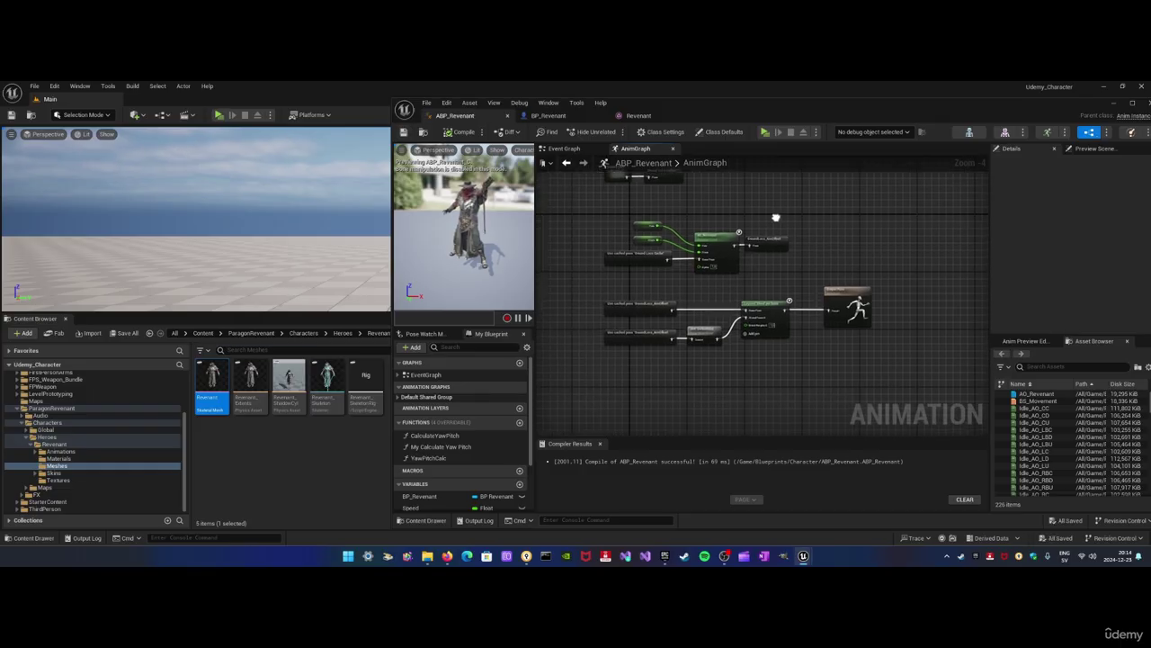
scroll(769, 205, up, 5)
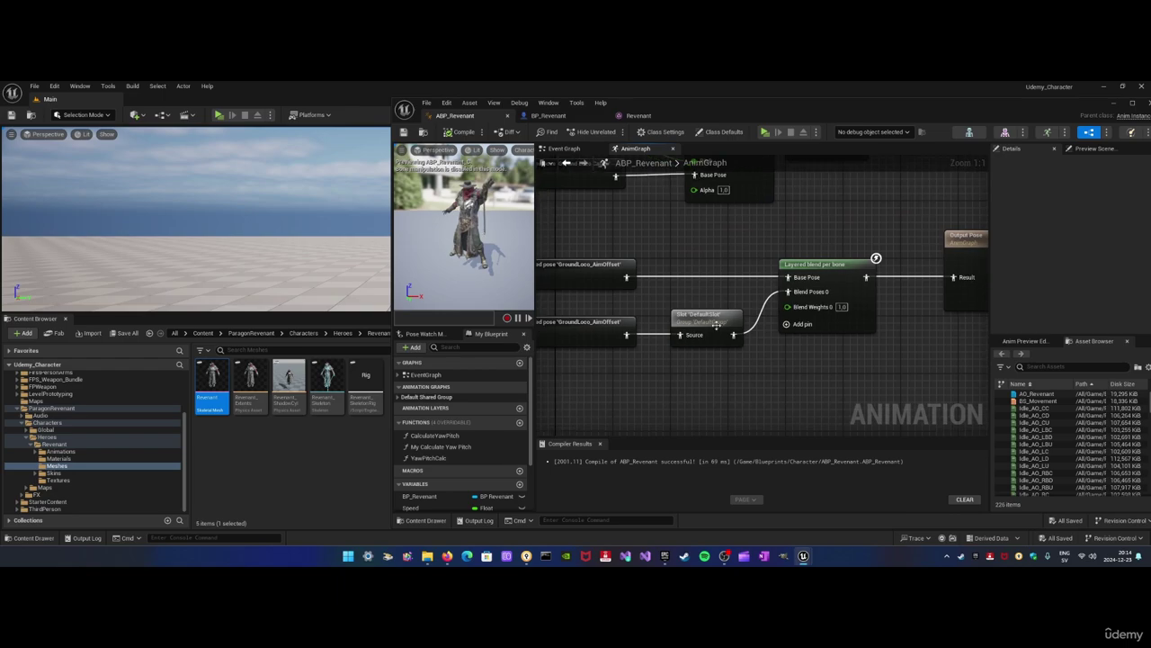
click(757, 322)
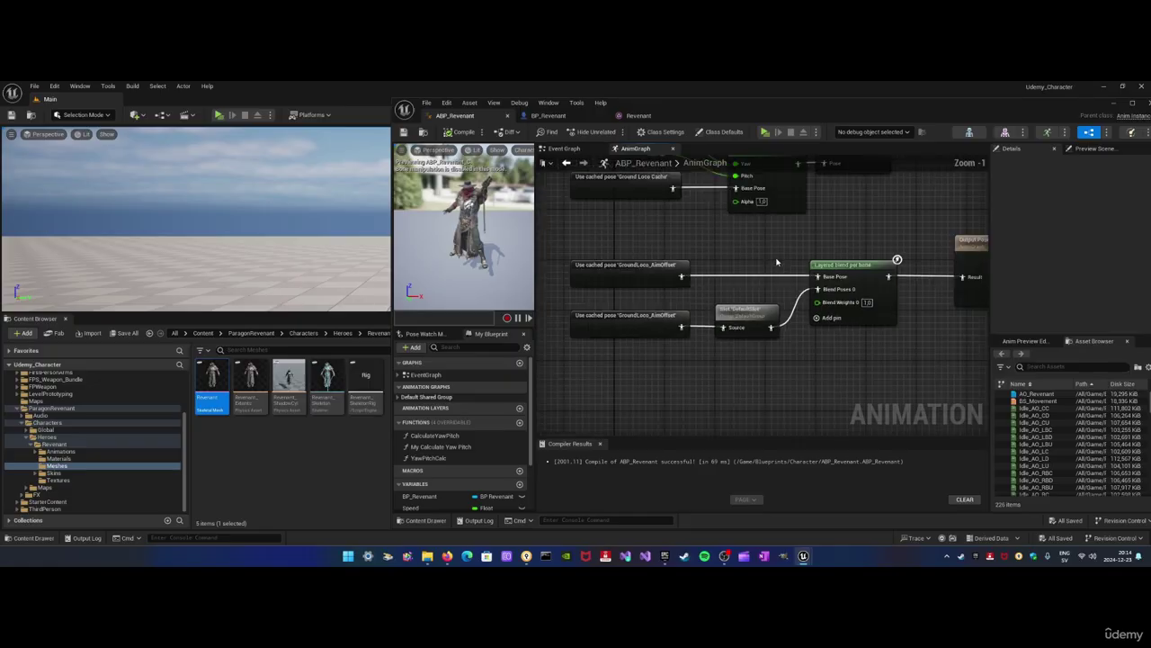
mouse_move(773, 360)
right_down()
mouse_move(744, 371)
mouse_move(782, 360)
right_up()
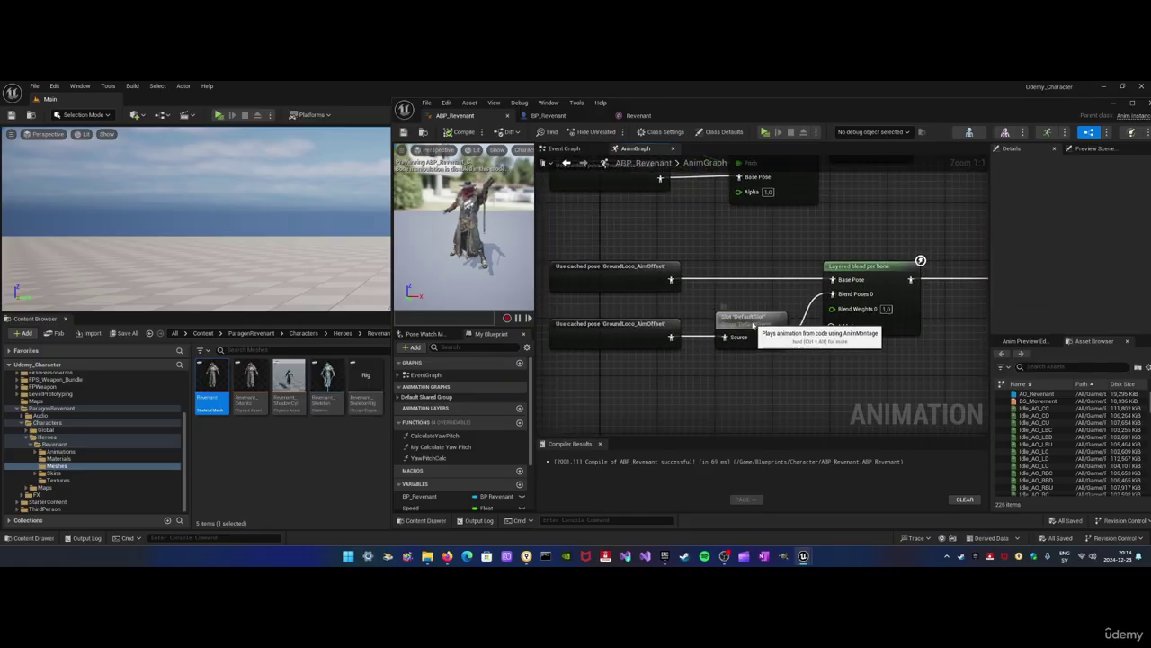
click(764, 320)
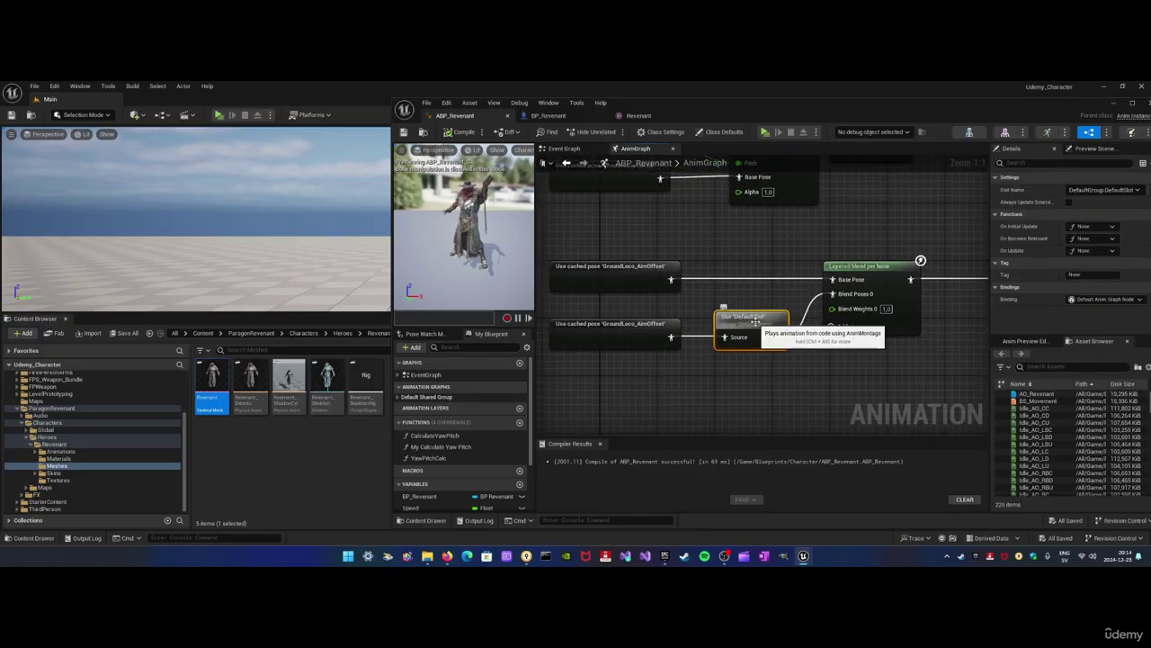
click(618, 237)
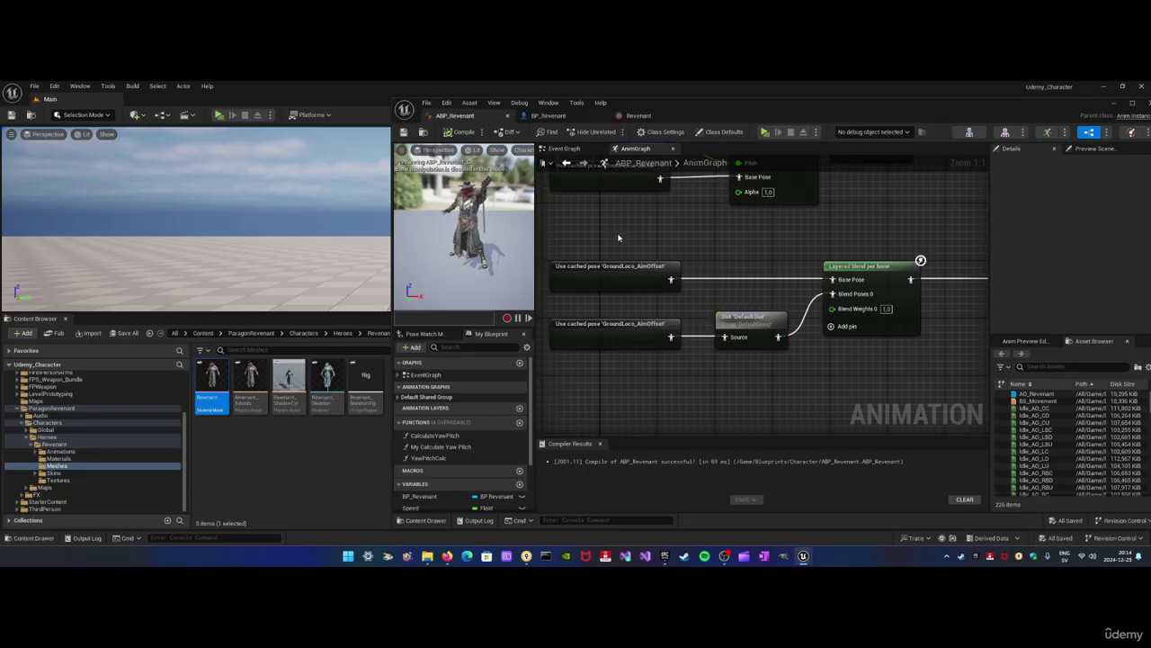
In BP_Revenant's Event Graph, delete the Print String node connected to Play Montage's On Completed output
click(542, 115)
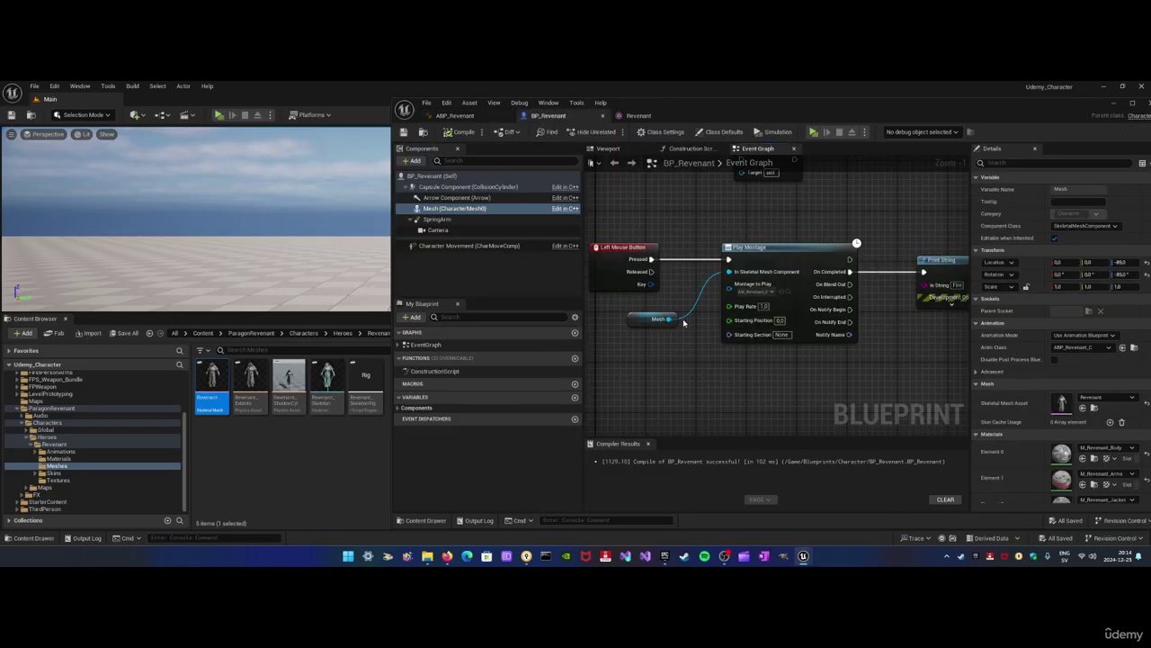
click(768, 259)
right_click(788, 222)
right_click(753, 222)
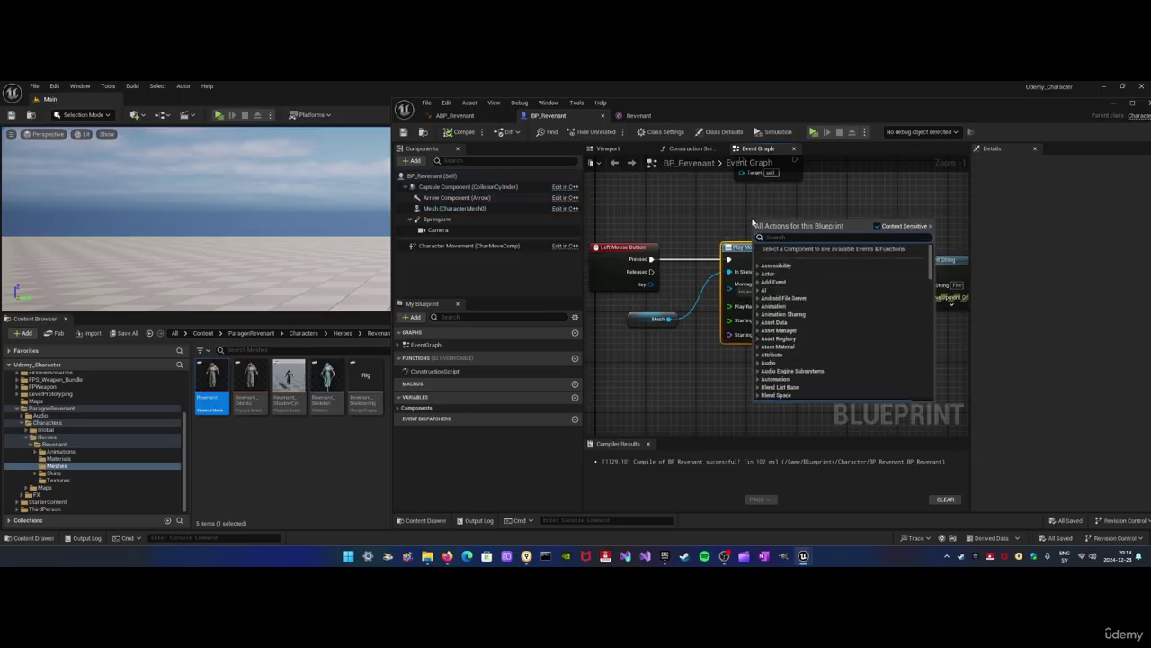
right_drag(849, 212, 744, 202)
click(836, 233)
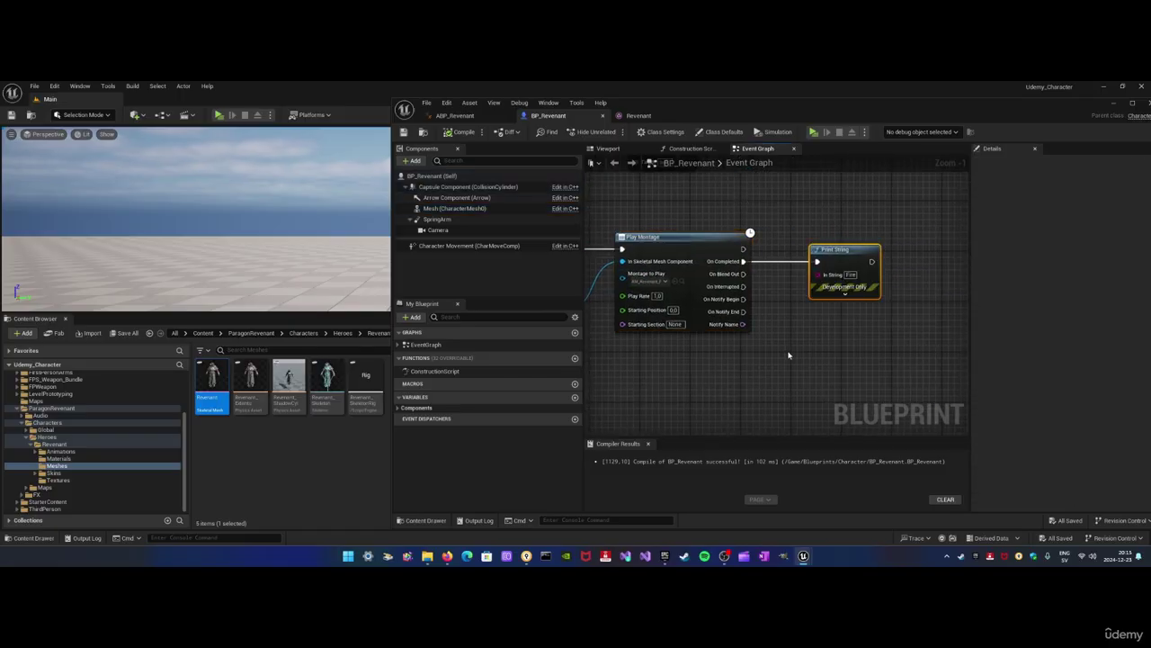
key(Delete)
Compile and save the BP_Revenant blueprint
right_drag(770, 361, 814, 366)
scroll(766, 372, down, 1)
right_drag(708, 383, 765, 374)
click(460, 131)
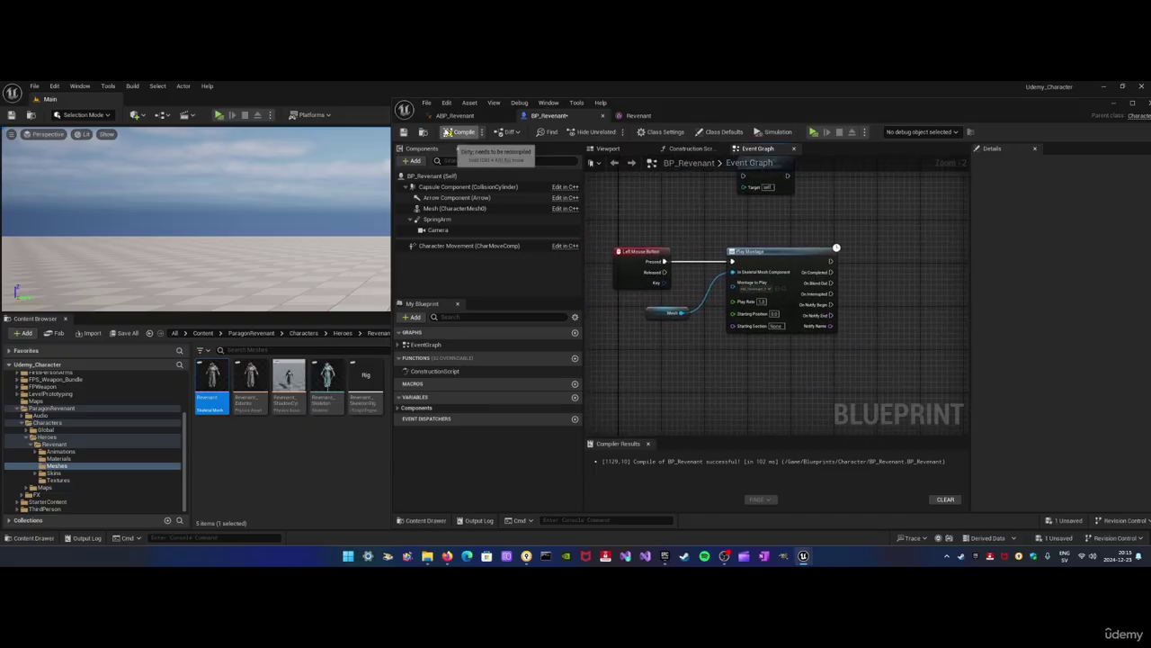
click(423, 131)
right_drag(828, 272, 779, 261)
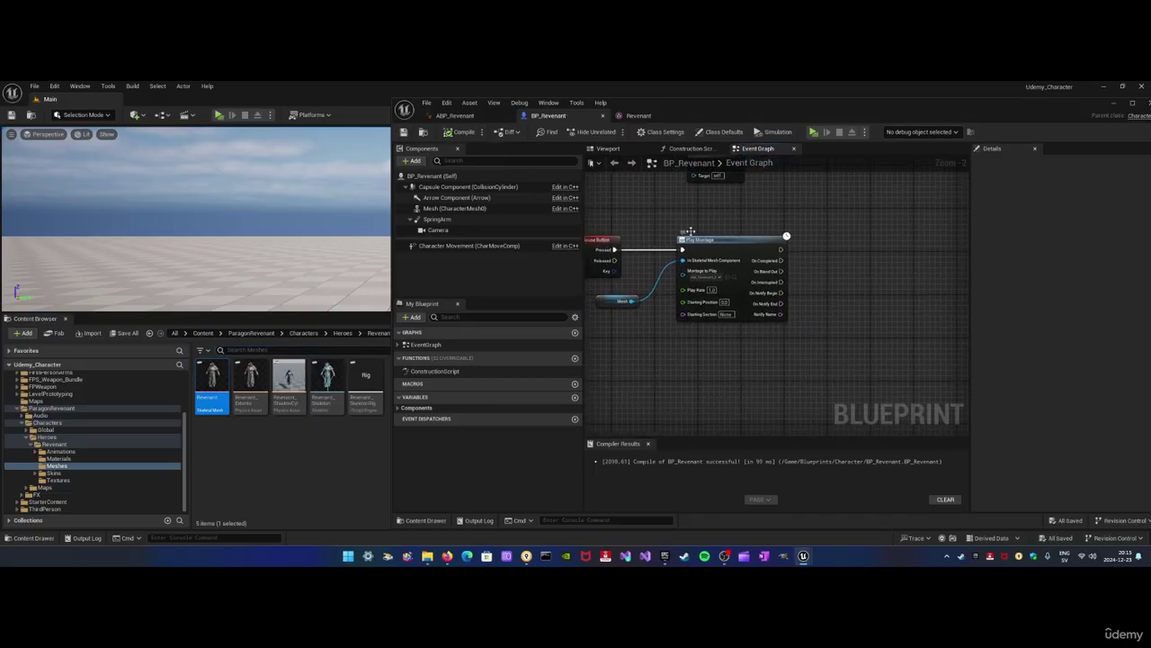
right_drag(883, 242, 915, 233)
scroll(791, 221, up, 1)
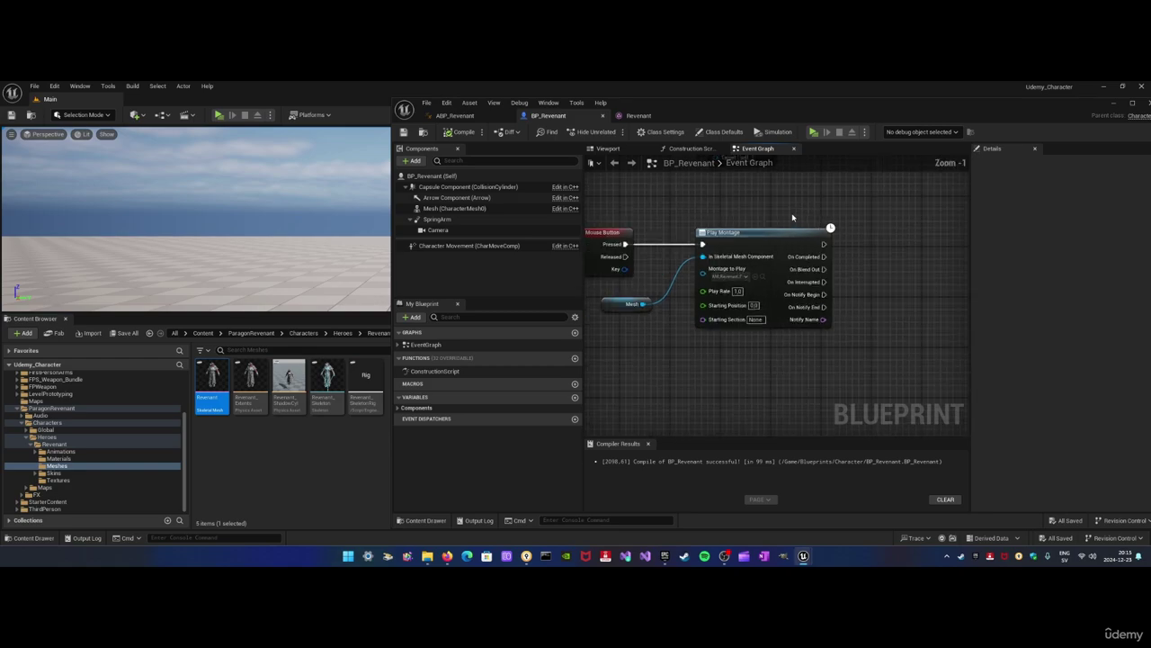
mouse_move(792, 221)
right_down()
mouse_move(816, 233)
mouse_move(796, 234)
right_up()
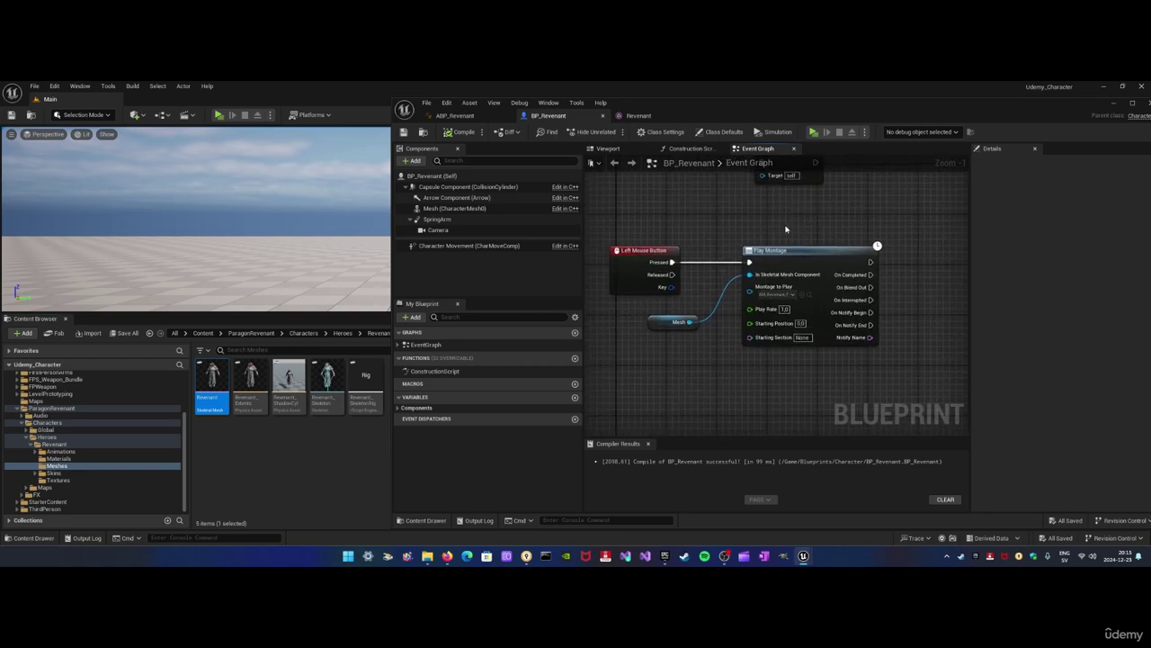